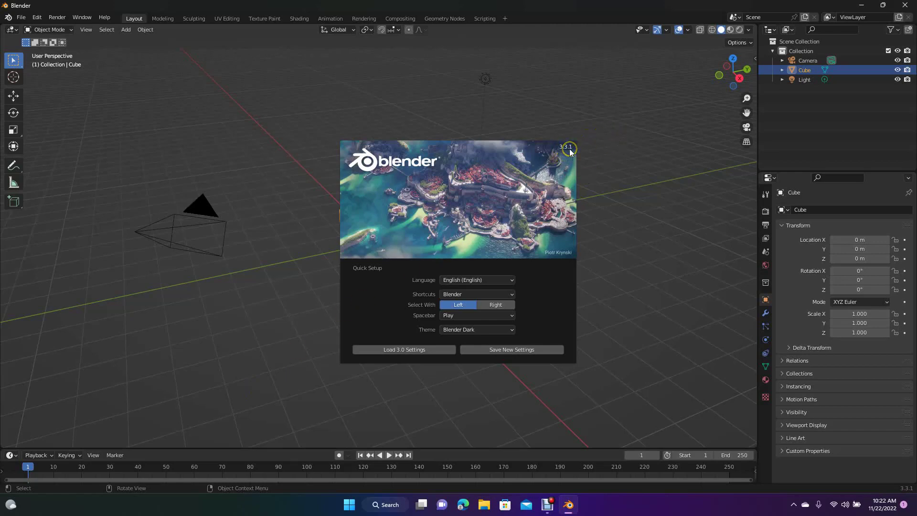
# - Dismiss the splash screen and delete the default cube from the scene
pyautogui.click(277, 330)
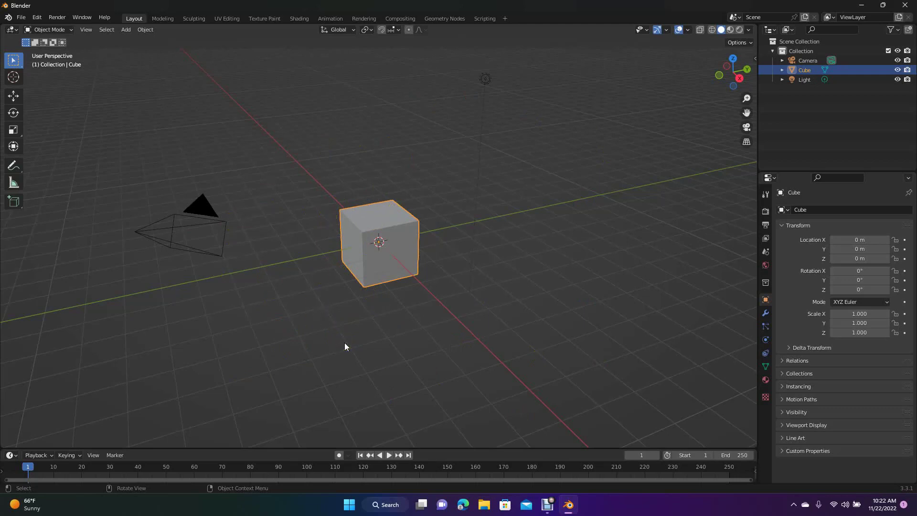
pyautogui.press('Delete')
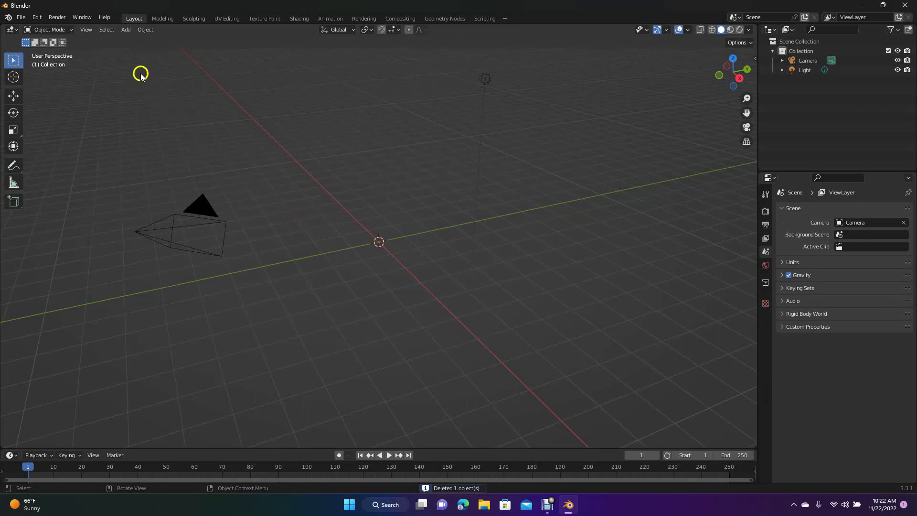
# - Add a plane mesh at the scene origin
pyautogui.click(126, 30)
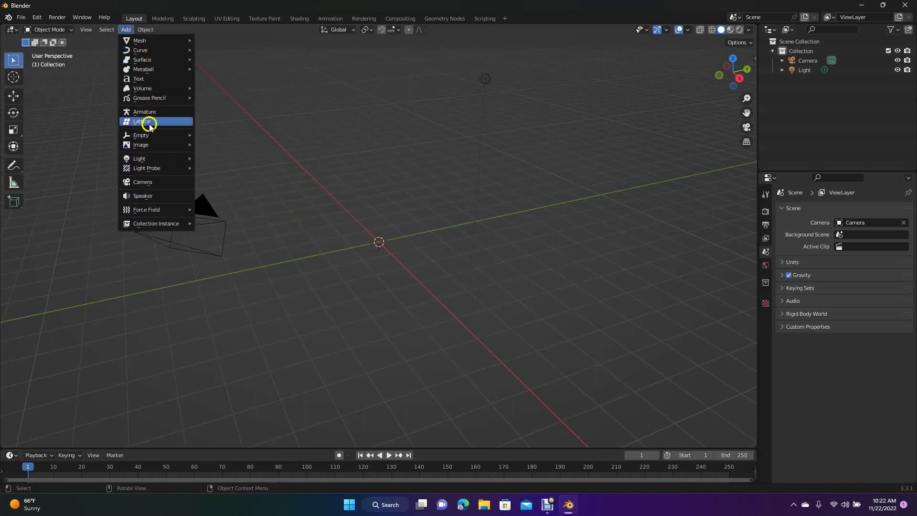
pyautogui.moveTo(157, 89)
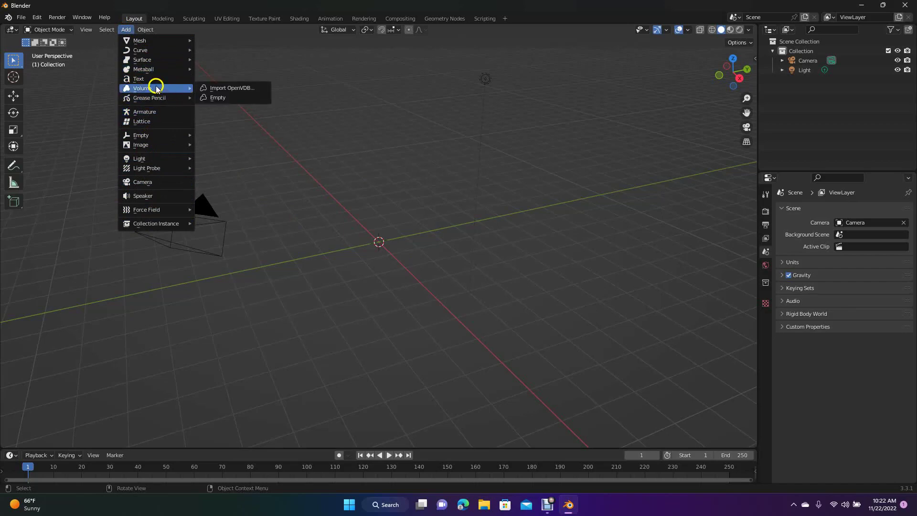
pyautogui.moveTo(157, 43)
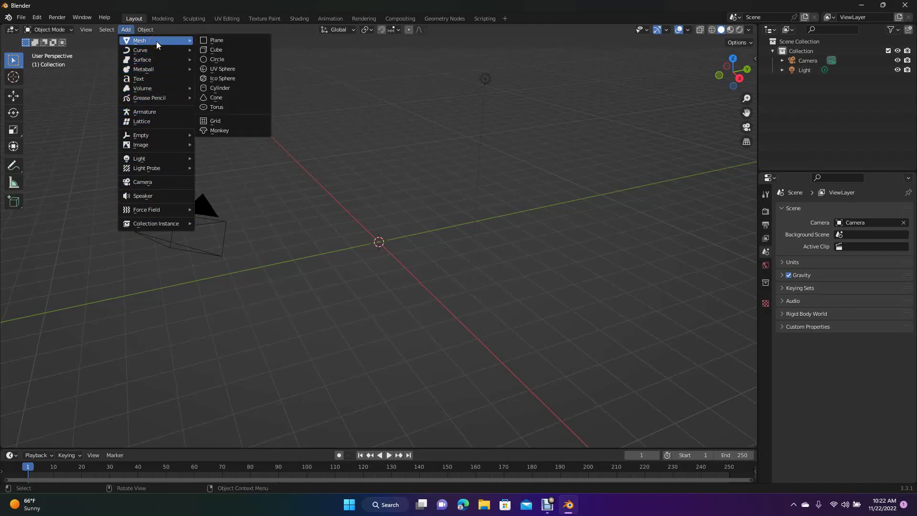
pyautogui.click(156, 42)
pyautogui.click(226, 41)
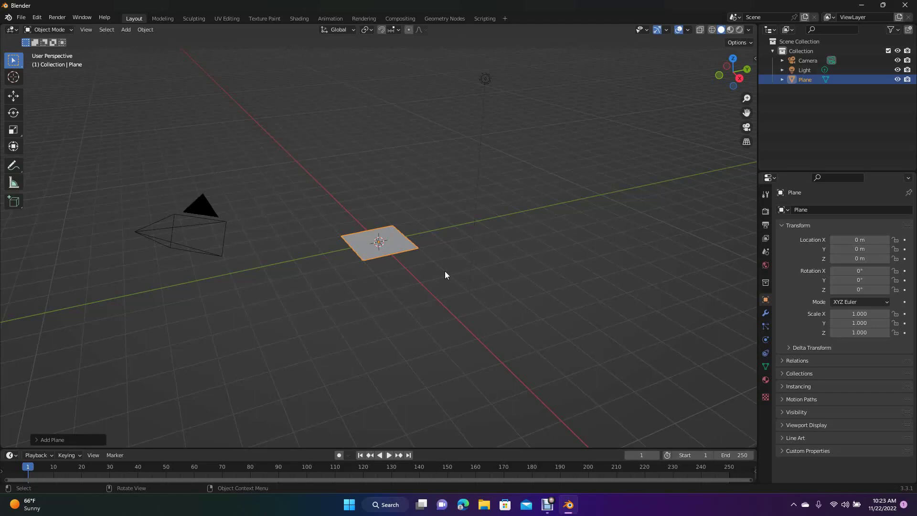
# - Scale the plane uniformly to about 1.37
pyautogui.middleClick(448, 268)
pyautogui.middleClick(440, 266)
pyautogui.press('s')
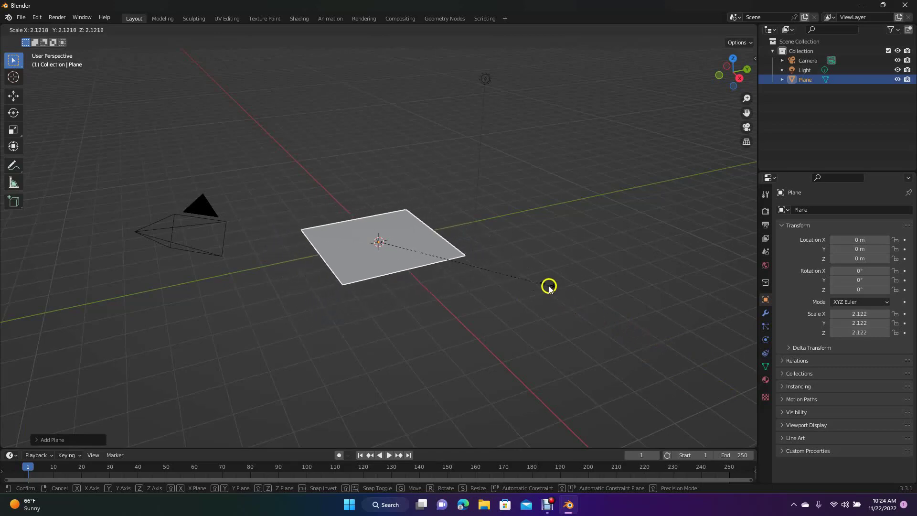
pyautogui.click(490, 262)
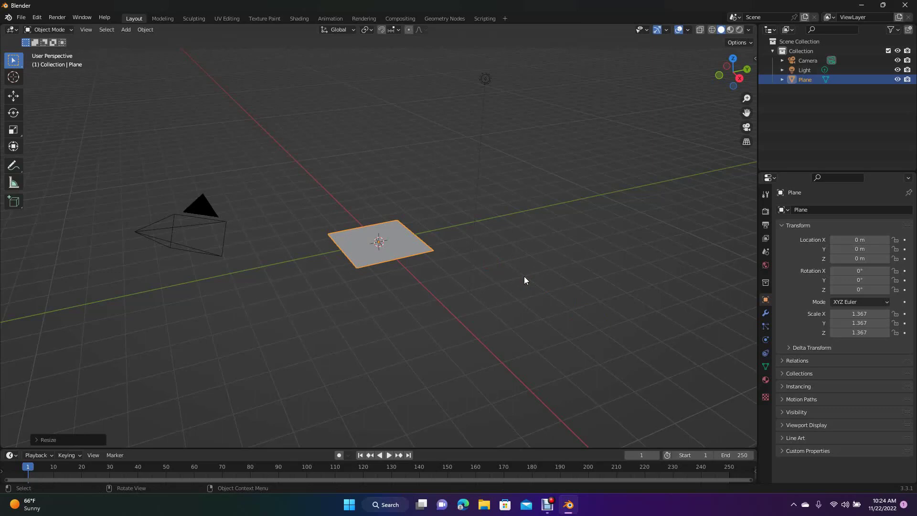
# - Try scaling the plane along Z and X, and stretch it along Y to a scale of about 4.12
pyautogui.press('s')
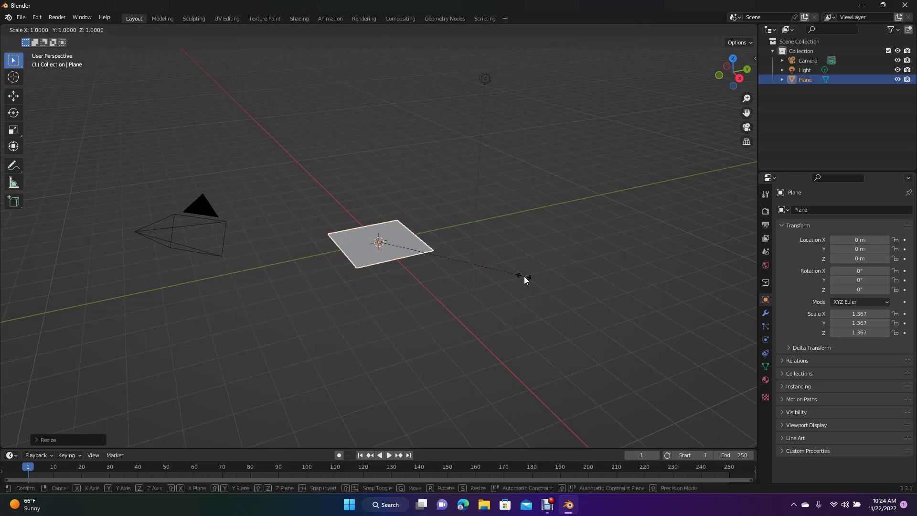
pyautogui.press('z')
pyautogui.click(522, 270)
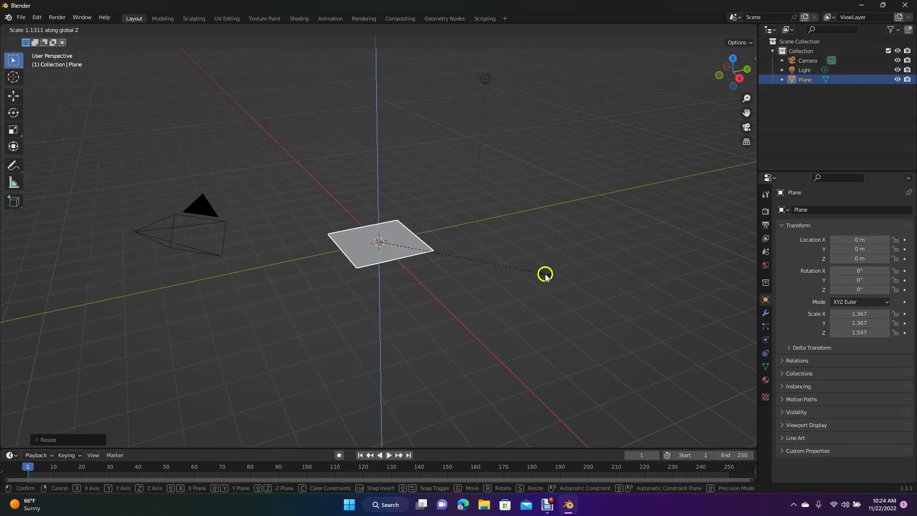
pyautogui.press('x')
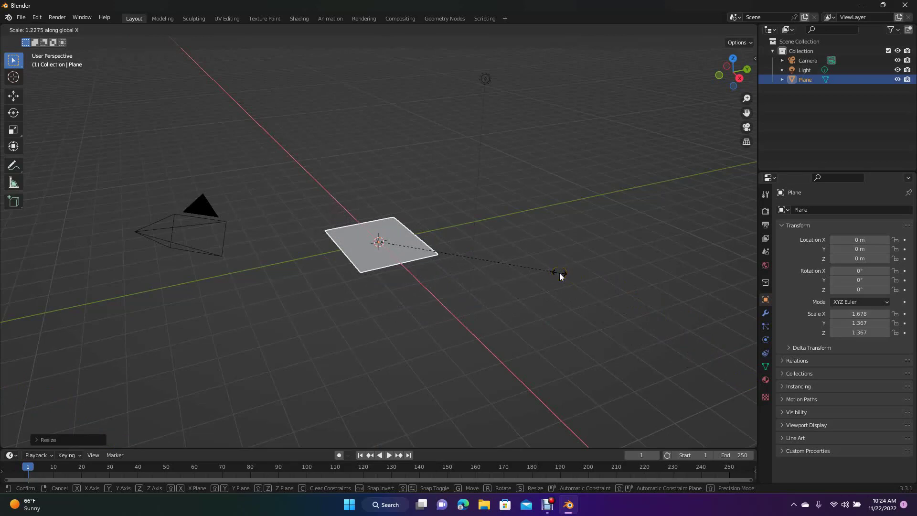
pyautogui.press('y')
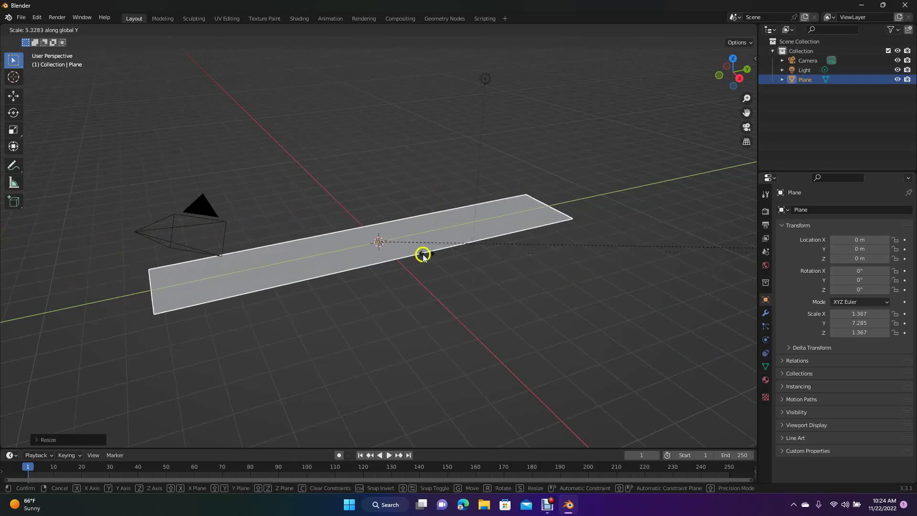
pyautogui.click(72, 283)
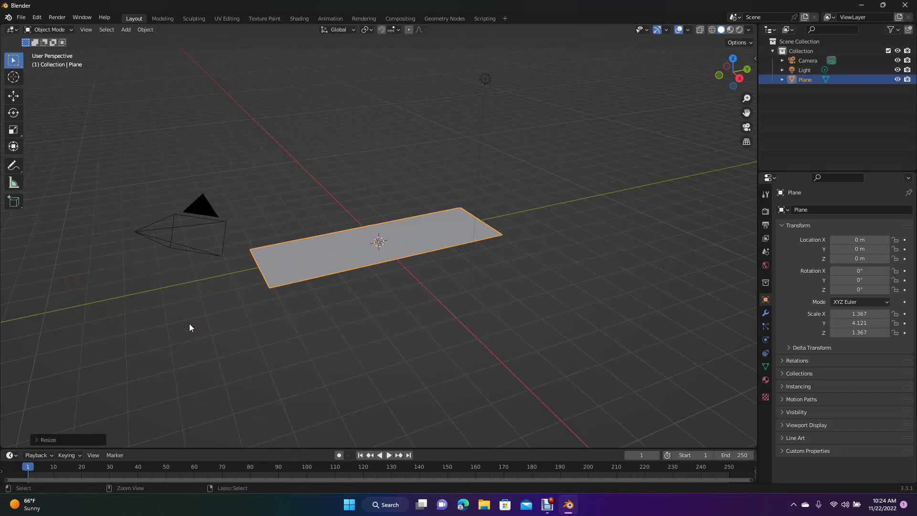
# - Undo both scalings of the plane and its creation
pyautogui.hotkey('ctrl', 'z')
pyautogui.hotkey('ctrl', 'z')
pyautogui.hotkey('ctrl', 'z')
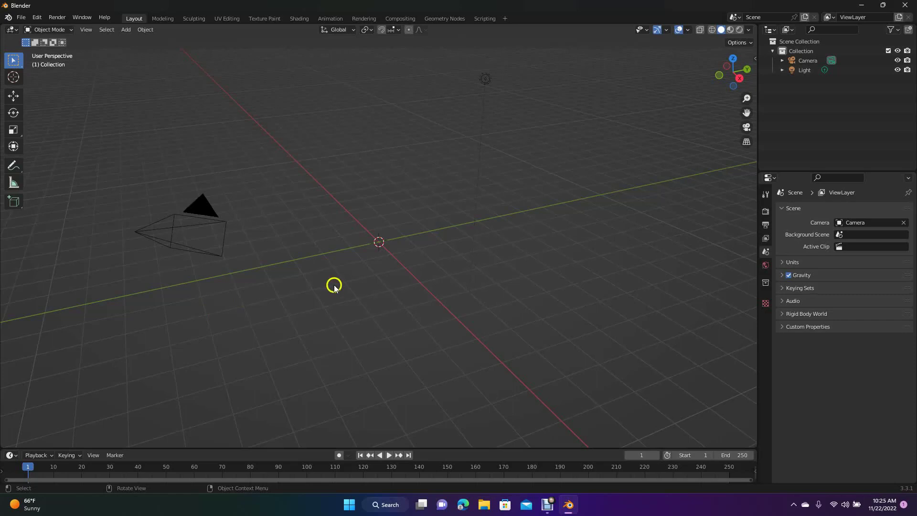
# - Add a cube mesh at the scene origin
pyautogui.click(127, 30)
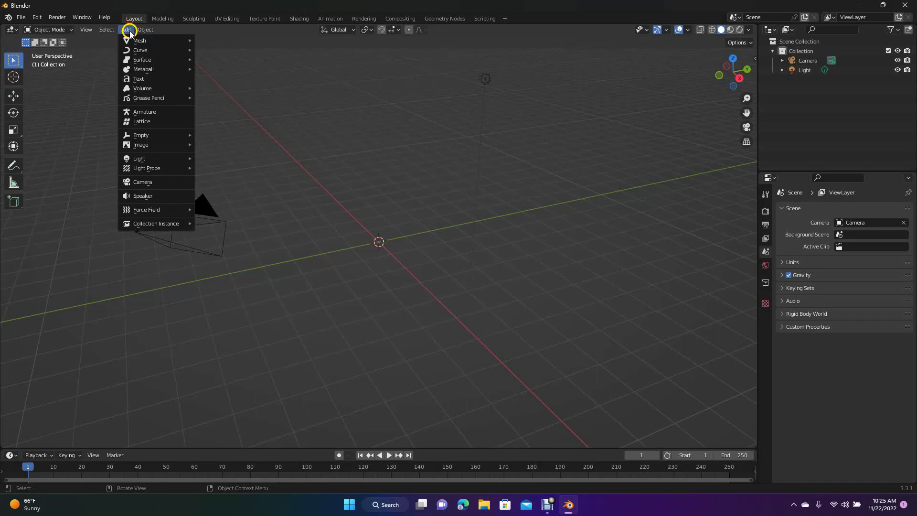
pyautogui.moveTo(133, 39)
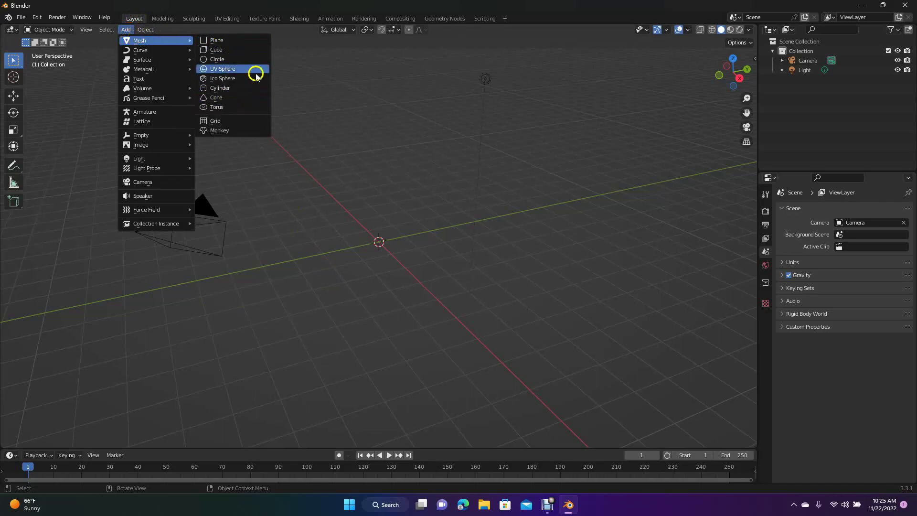
pyautogui.click(127, 30)
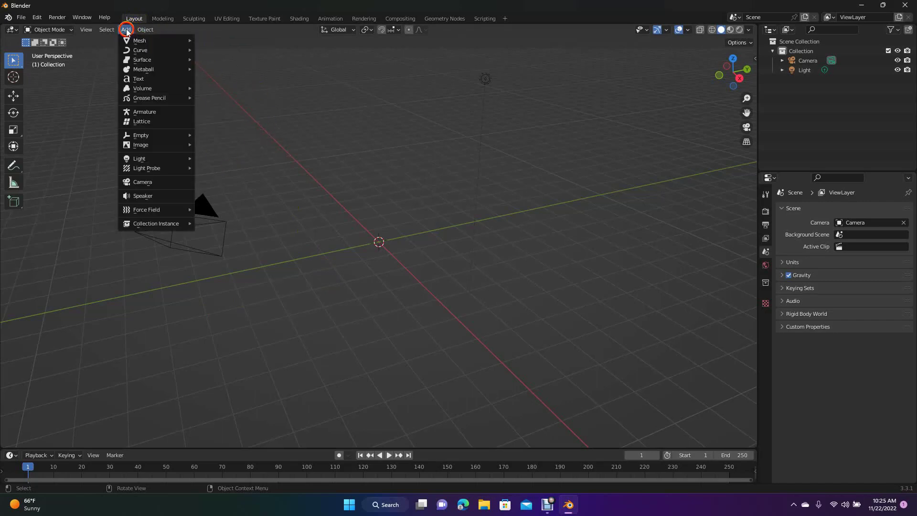
pyautogui.moveTo(150, 40)
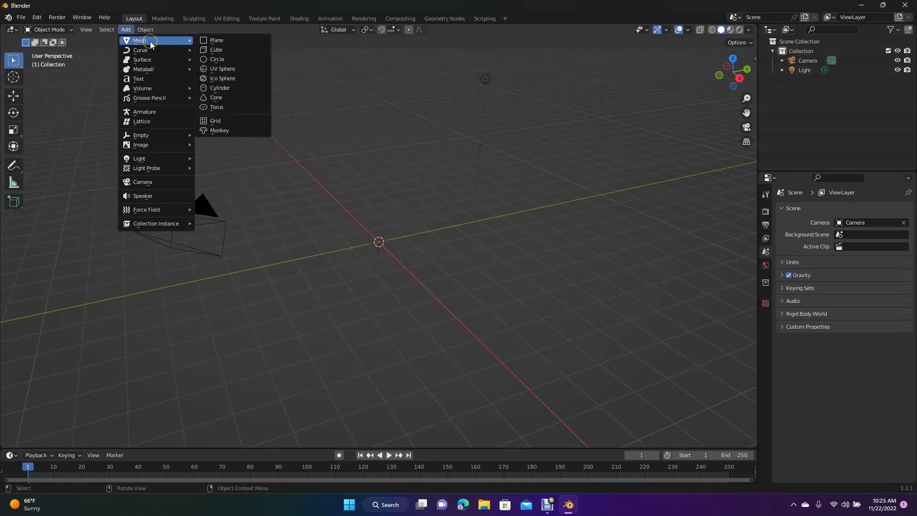
pyautogui.click(226, 48)
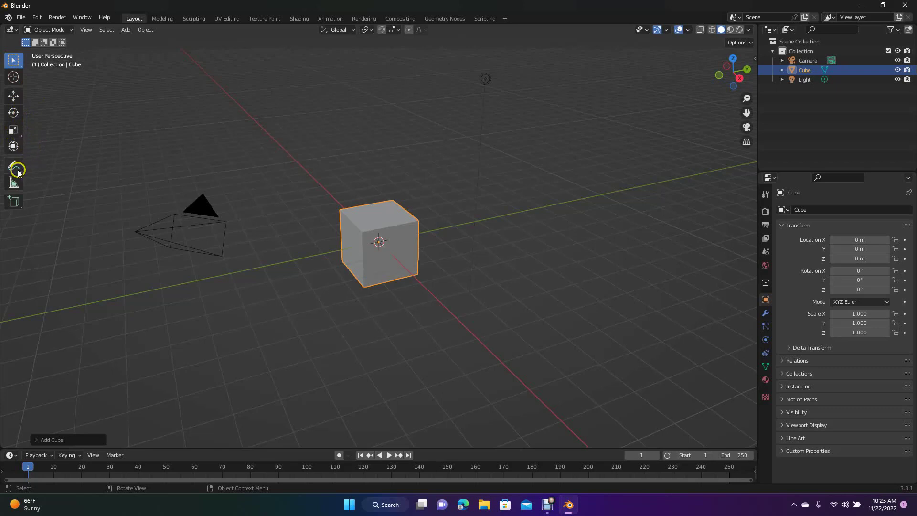
# - Use the Move tool to raise the cube about 2.13 m along Z and shift it about 0.41 m along X
pyautogui.click(29, 195)
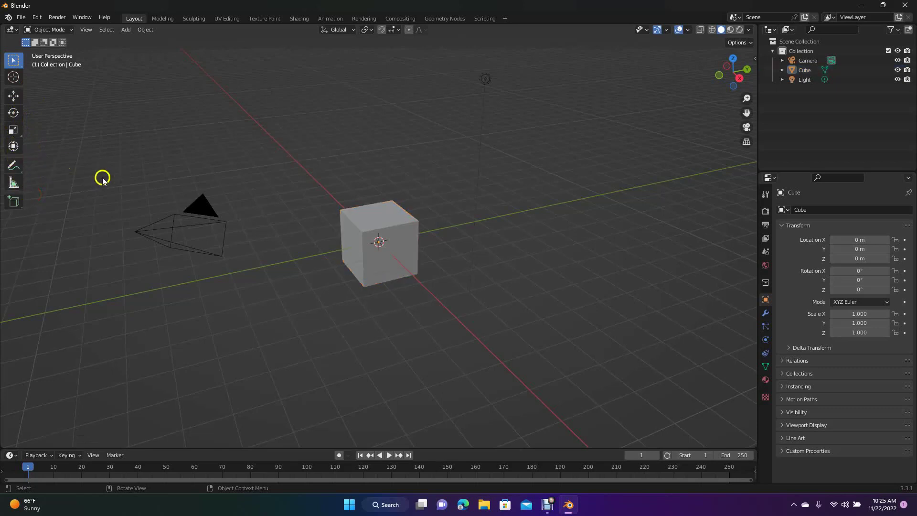
pyautogui.click(14, 97)
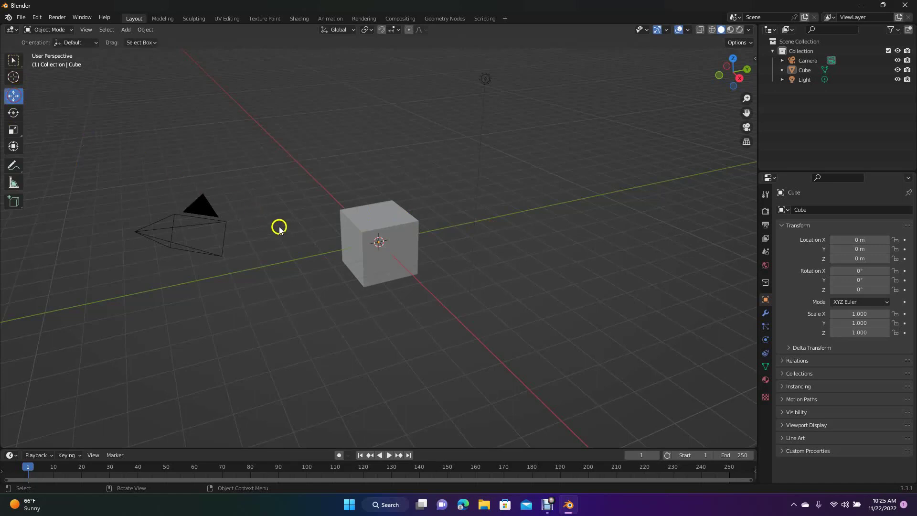
pyautogui.click(372, 237)
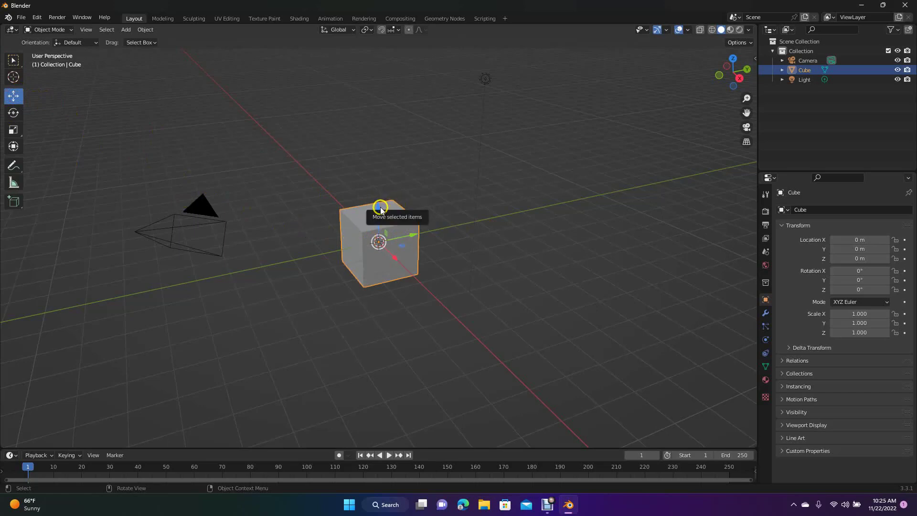
pyautogui.moveTo(380, 210); pyautogui.dragTo(394, 147)
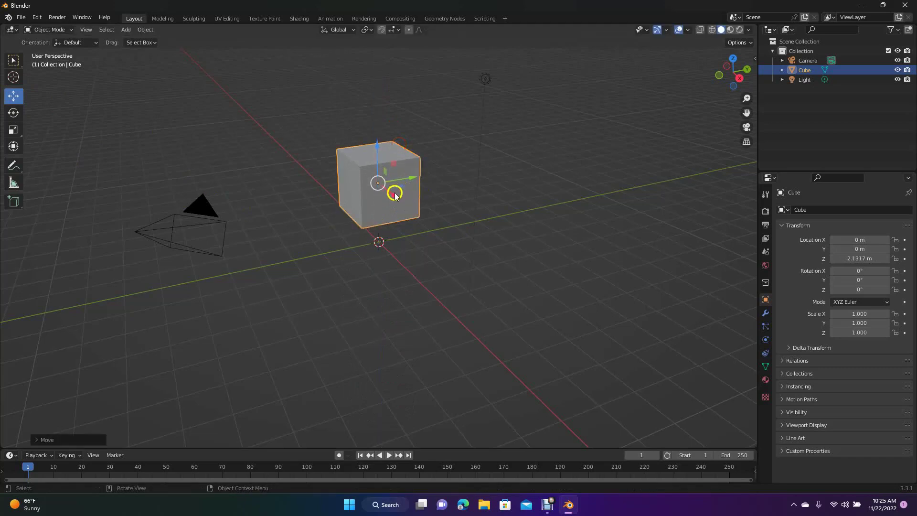
pyautogui.moveTo(393, 198); pyautogui.dragTo(410, 221)
# - Undo the cube's axis moves and deselect it
pyautogui.hotkey('ctrl', 'z')
pyautogui.hotkey('ctrl', 'z')
pyautogui.hotkey('ctrl', 'z')
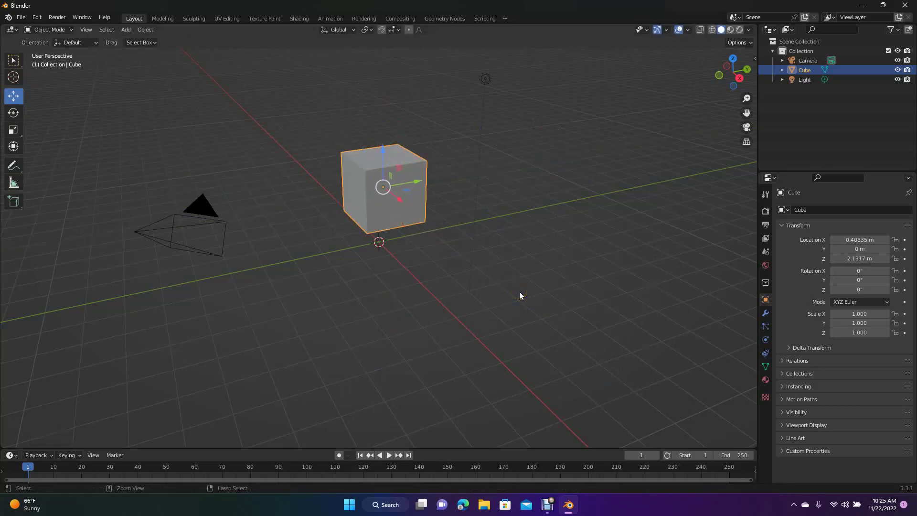
pyautogui.click(520, 294)
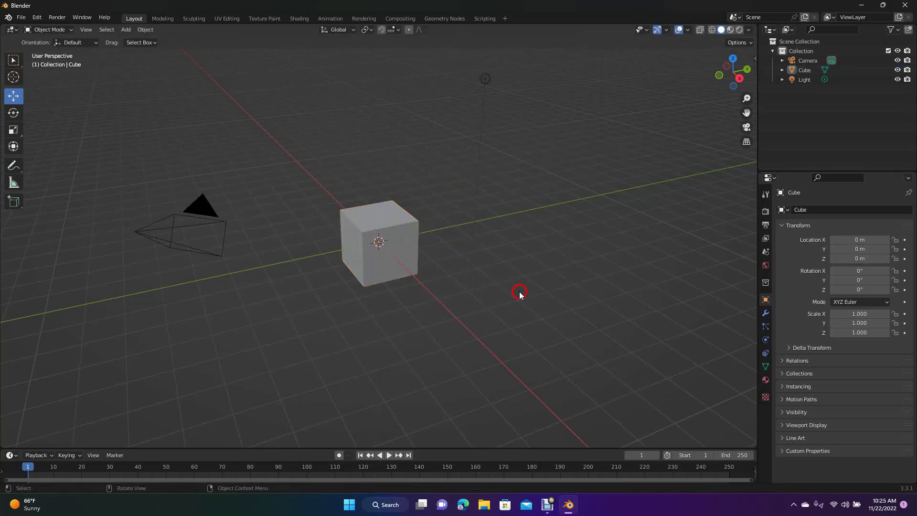
# - Grab the cube and place it freely at about X -1.91 m, Y -2.50 m, Z 1.47 m, leaving it deselected
pyautogui.click(388, 242)
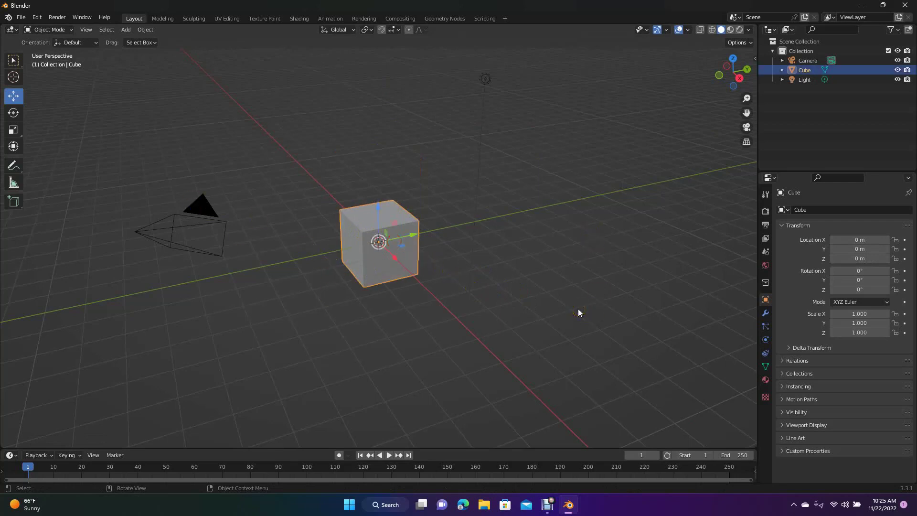
pyautogui.press('g')
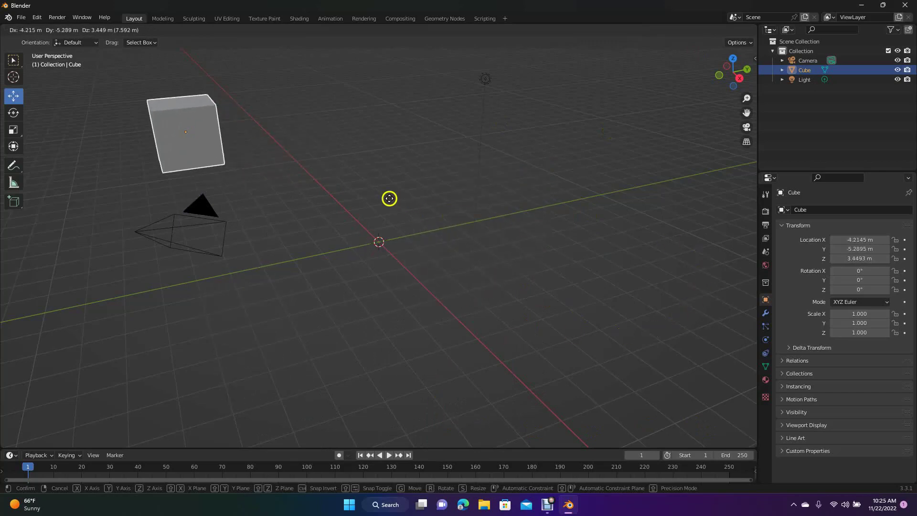
pyautogui.click(494, 261)
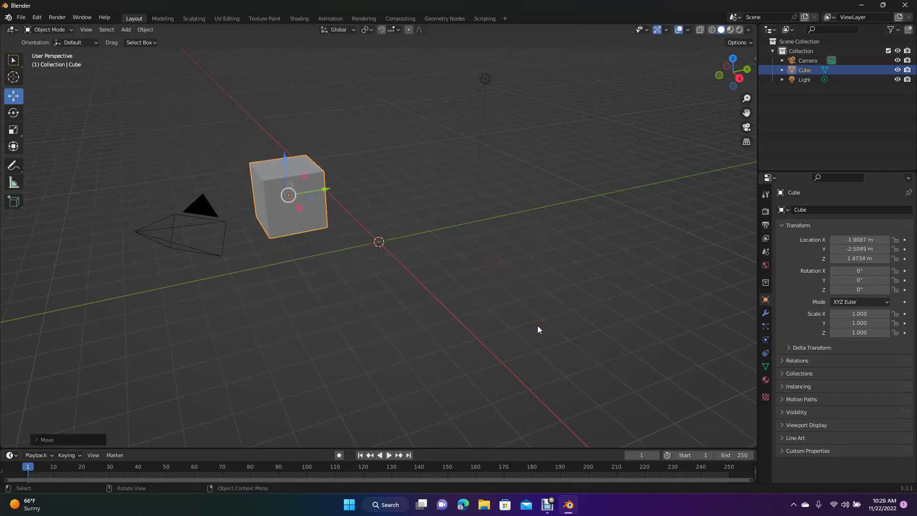
pyautogui.click(387, 323)
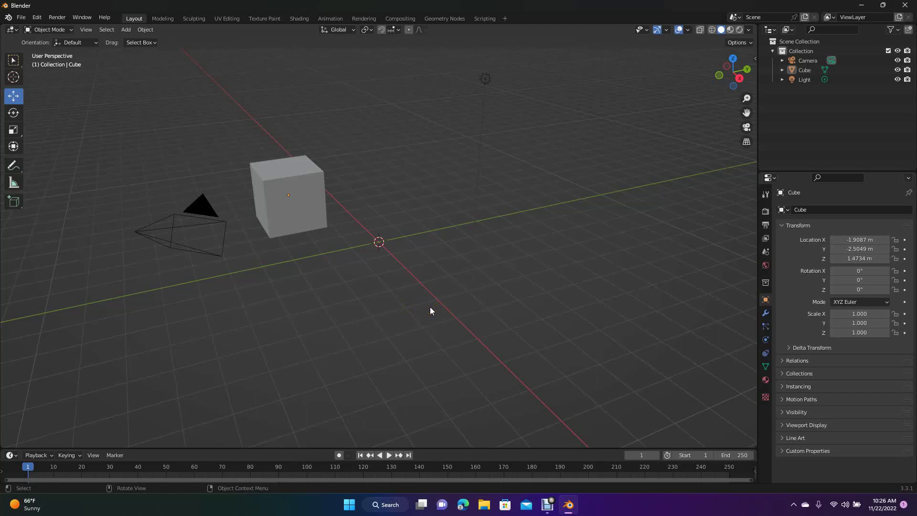
# - Scale the cube uniformly to about 0.967 and deselect it
pyautogui.click(297, 218)
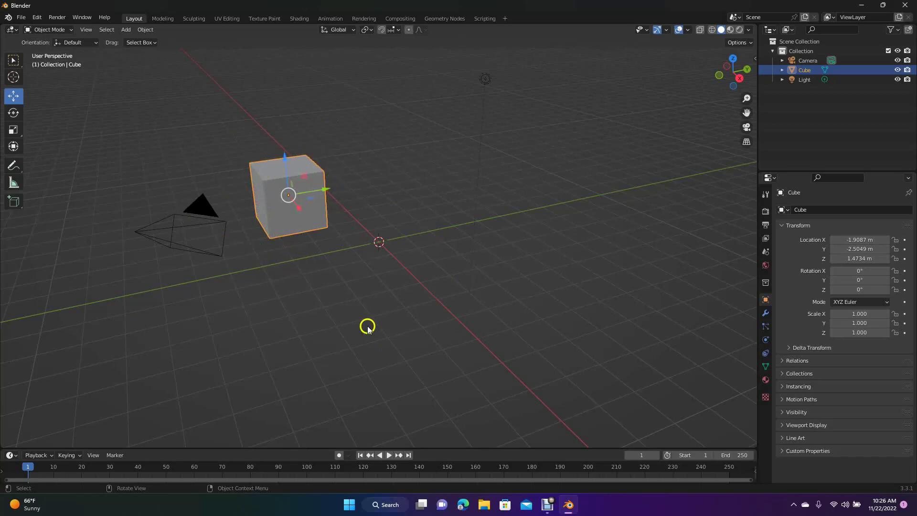
pyautogui.press('s')
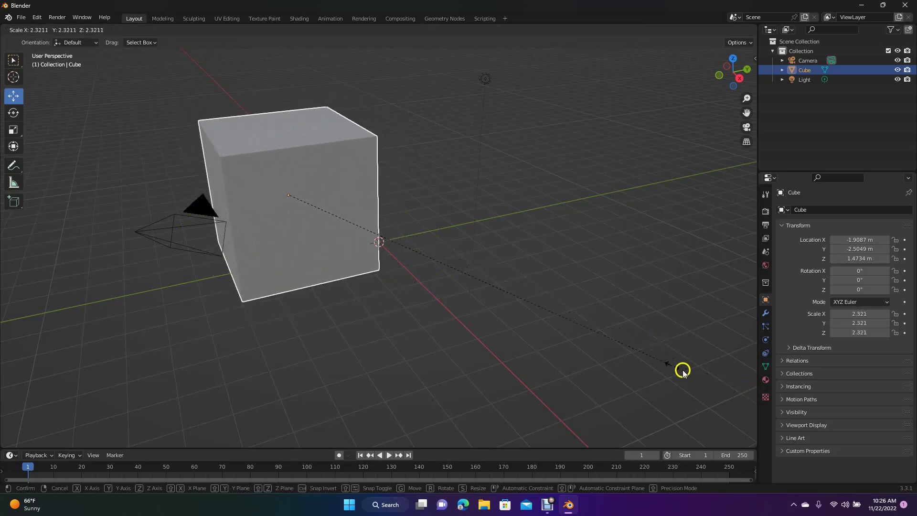
pyautogui.click(454, 252)
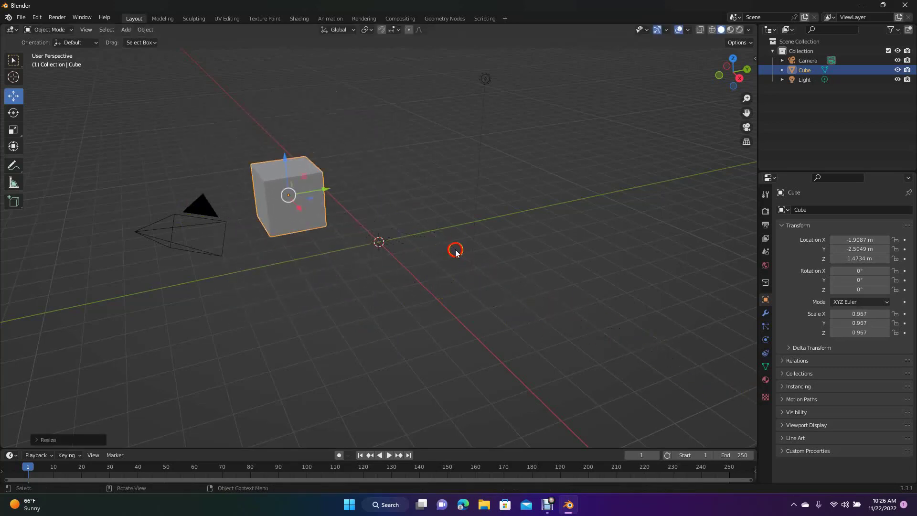
pyautogui.click(457, 251)
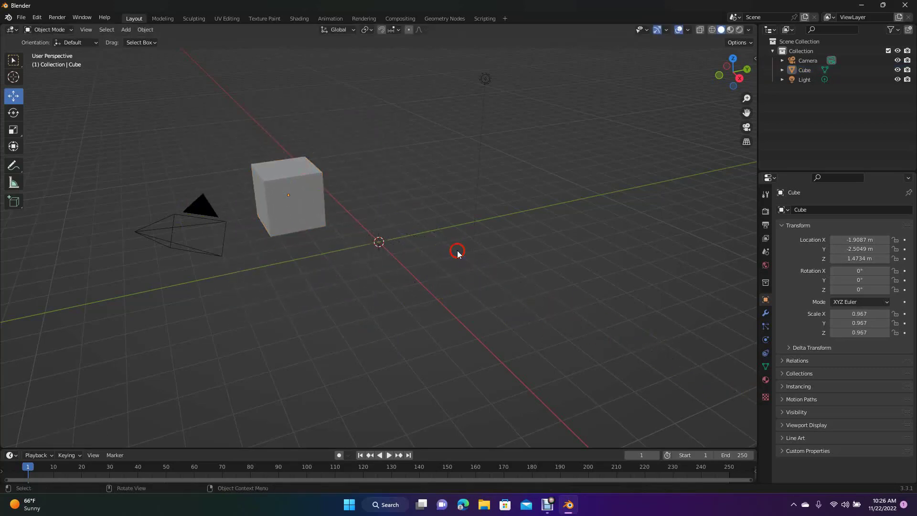
# - Select the cube, try stretching it along the X axis to a scale of about 5.34, and undo the scaling
pyautogui.press('x')
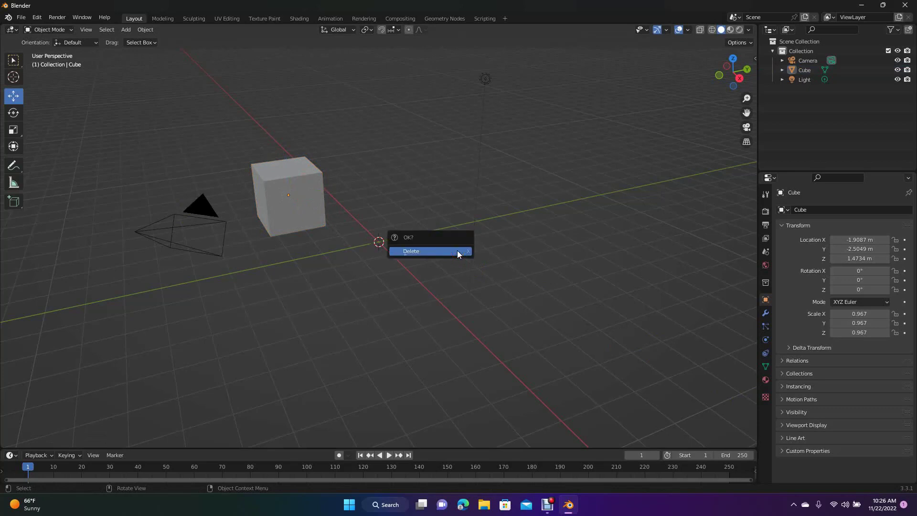
pyautogui.click(304, 211)
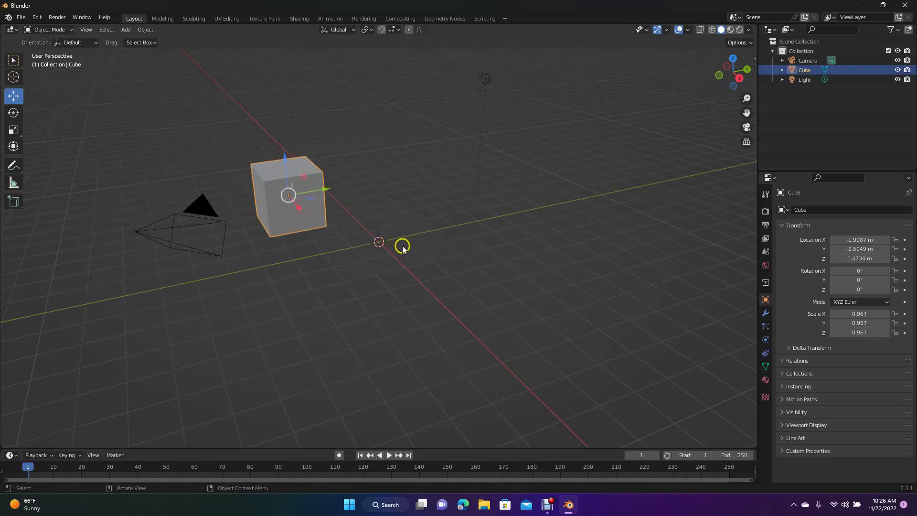
pyautogui.press('s')
pyautogui.press('x')
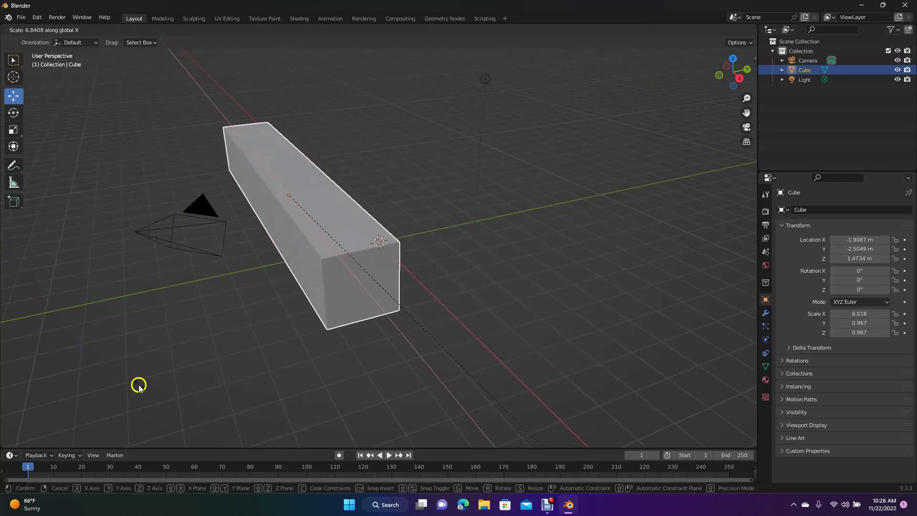
pyautogui.click(102, 170)
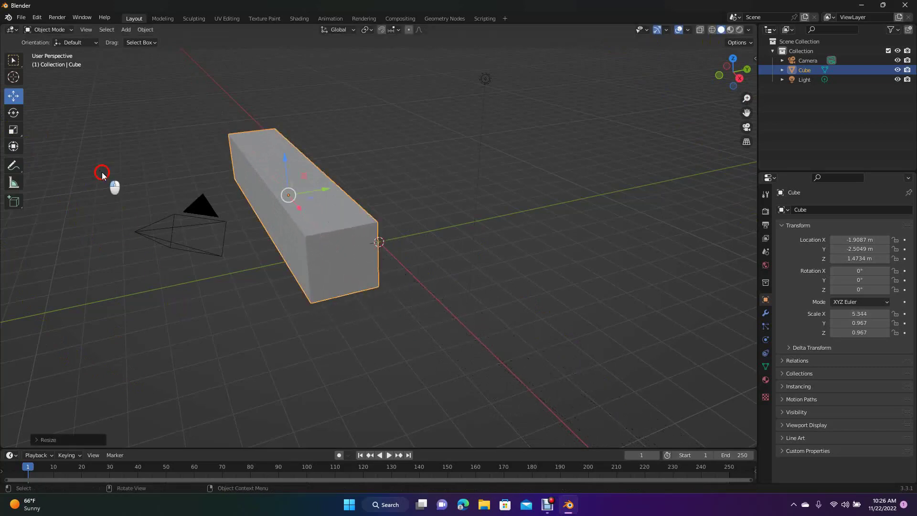
pyautogui.hotkey('ctrl', 'z')
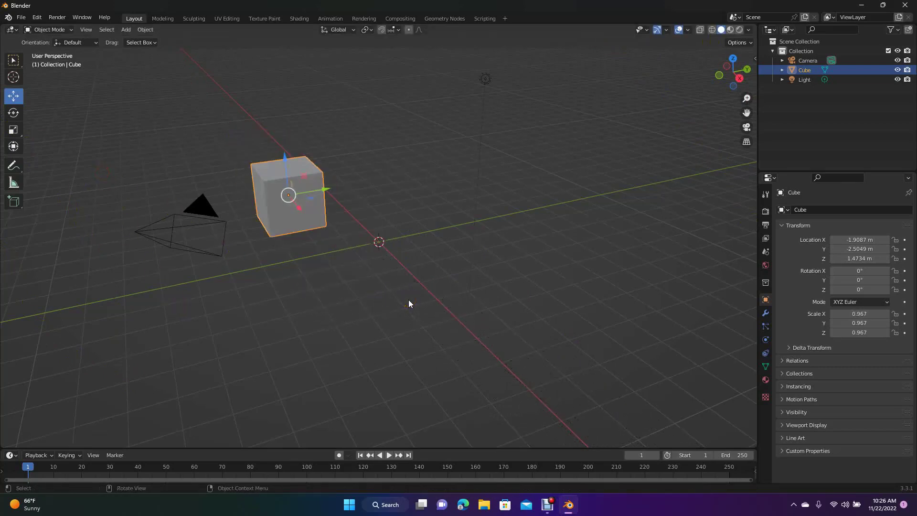
# - Stretch the cube along the Y axis to a scale of about 5.62 and move it to roughly the world origin
pyautogui.press('s')
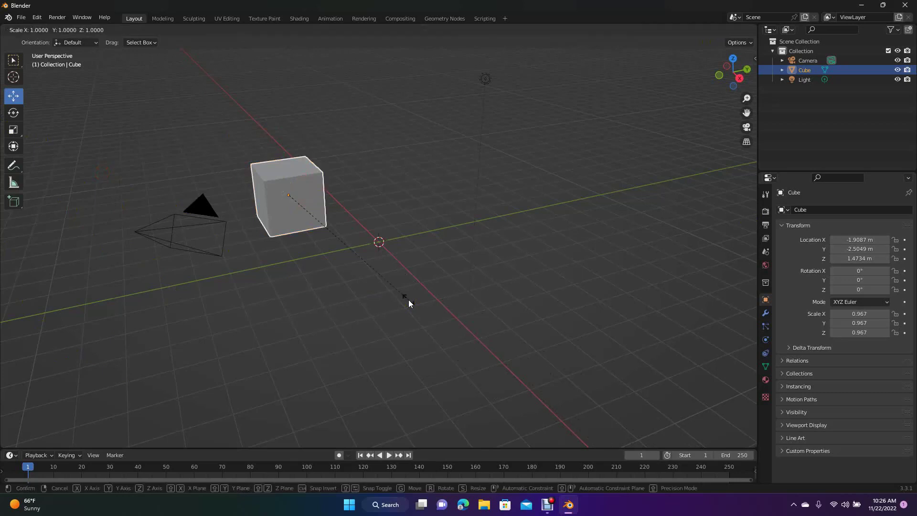
pyautogui.press('y')
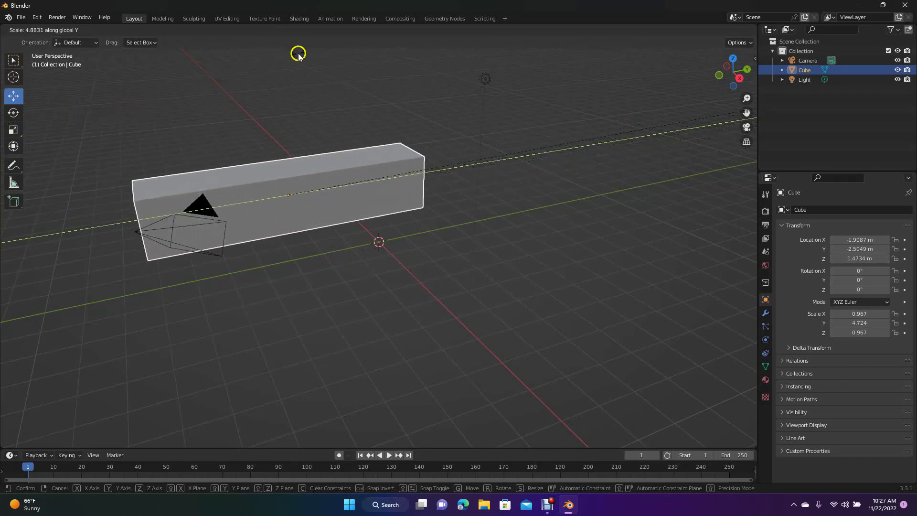
pyautogui.click(452, 80)
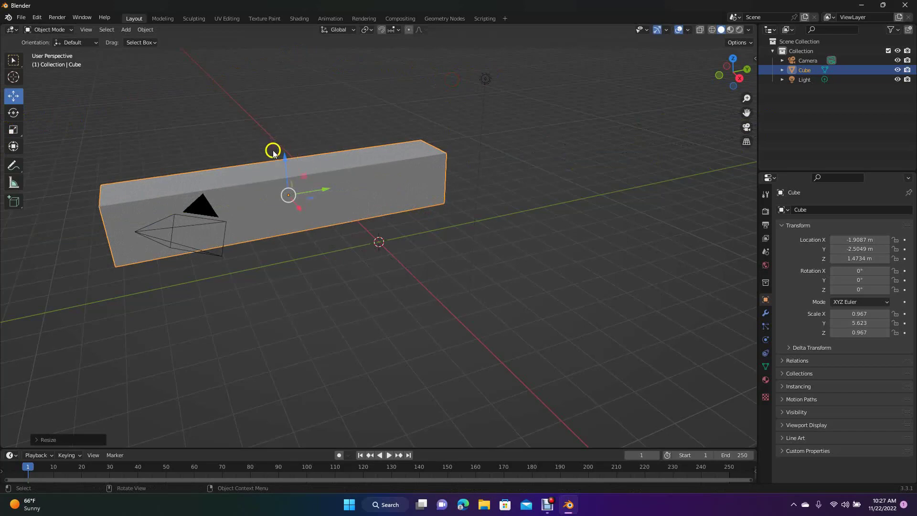
pyautogui.press('g')
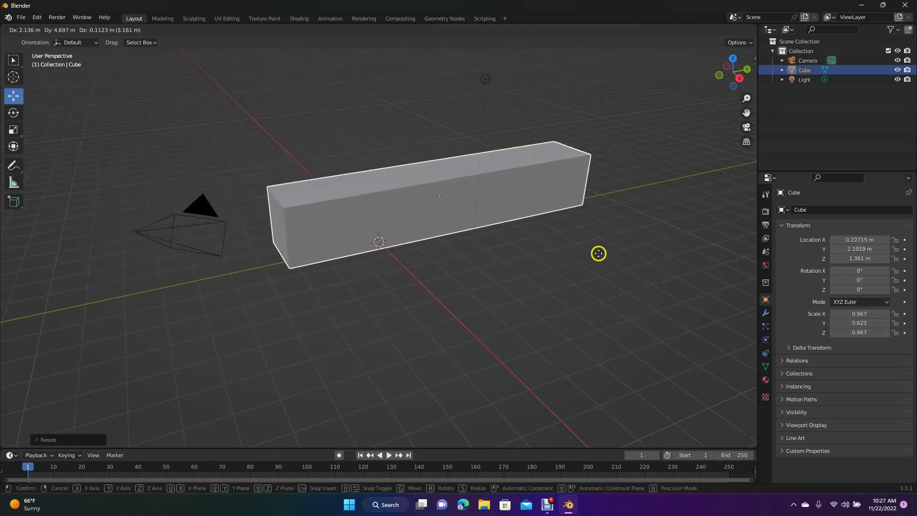
pyautogui.click(541, 300)
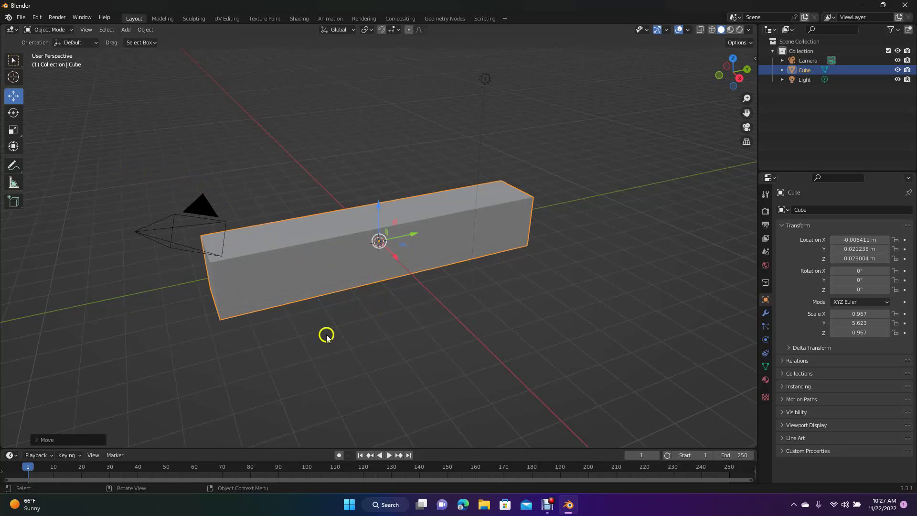
pyautogui.click(266, 158)
pyautogui.click(304, 263)
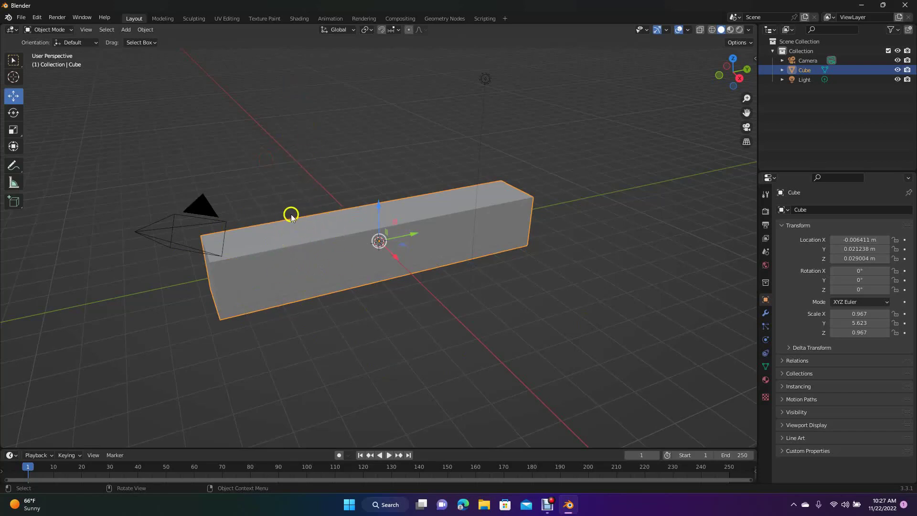
pyautogui.click(235, 184)
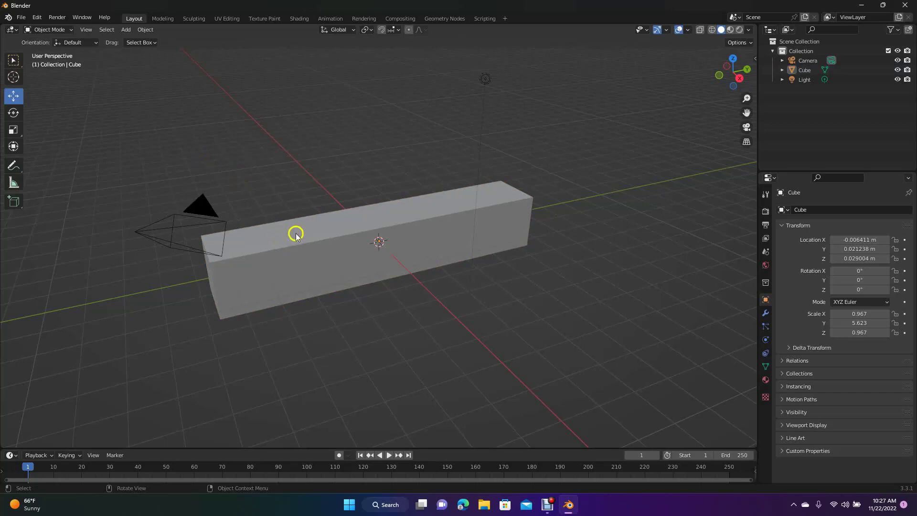
pyautogui.click(70, 30)
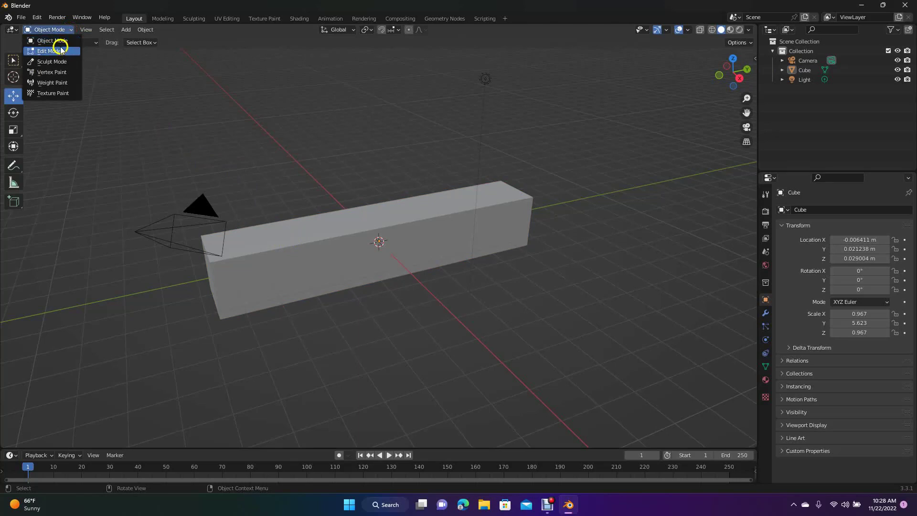
pyautogui.click(262, 147)
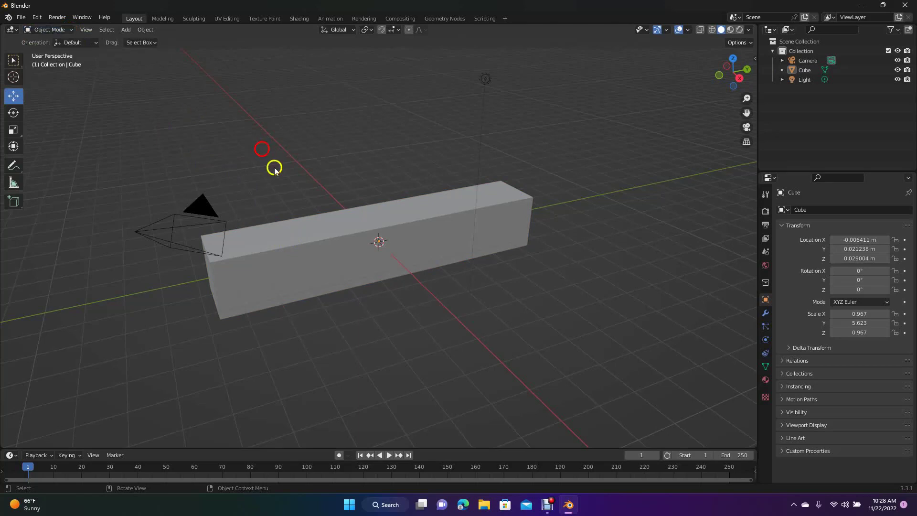
# - Duplicate the stretched cube, place the copy at about X -2.28 m, Y -0.52 m, Z 3.76 m, and undo the duplication
pyautogui.click(338, 231)
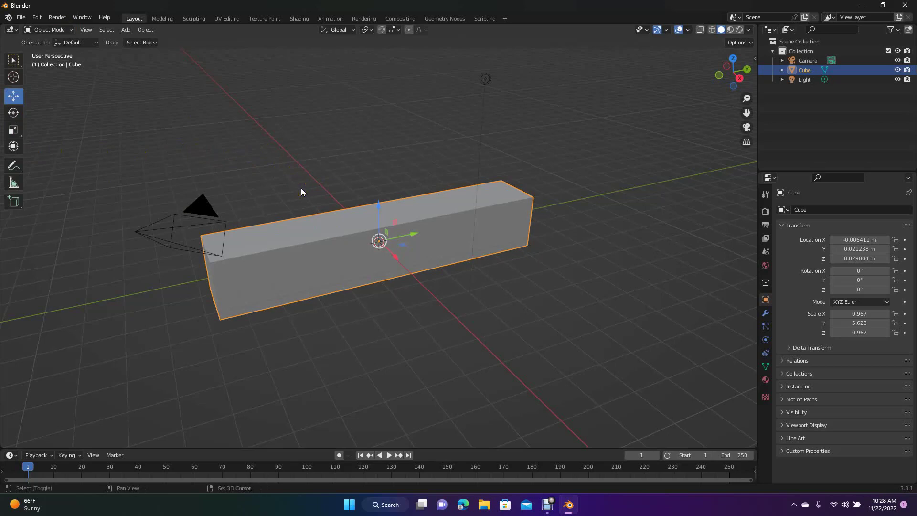
pyautogui.hotkey('shift', 'd')
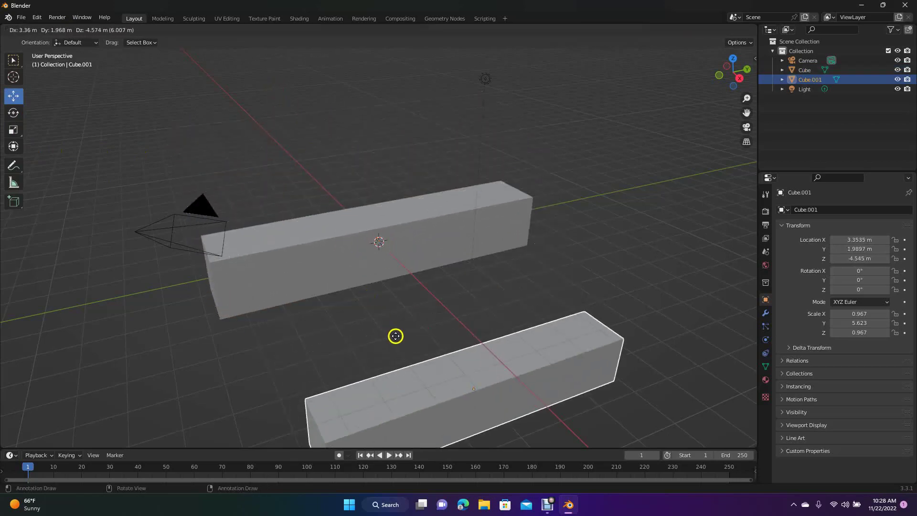
pyautogui.click(258, 67)
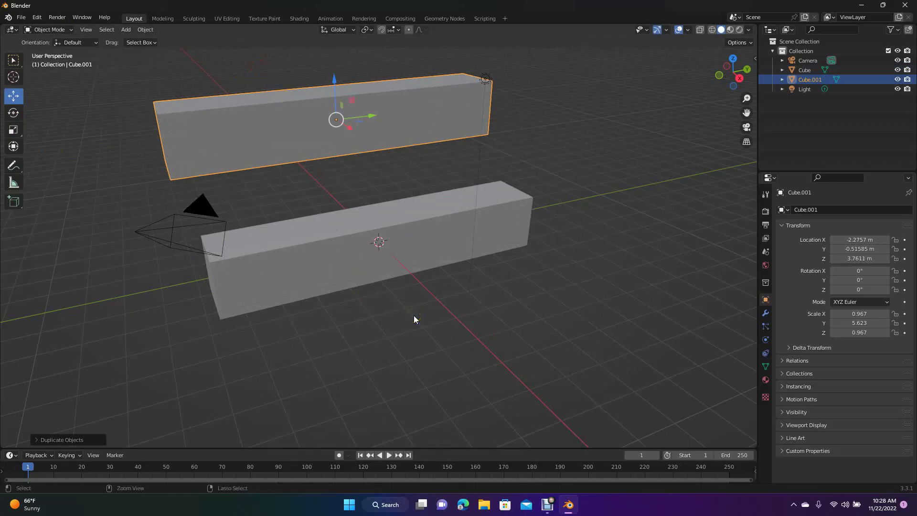
pyautogui.hotkey('ctrl', 'z')
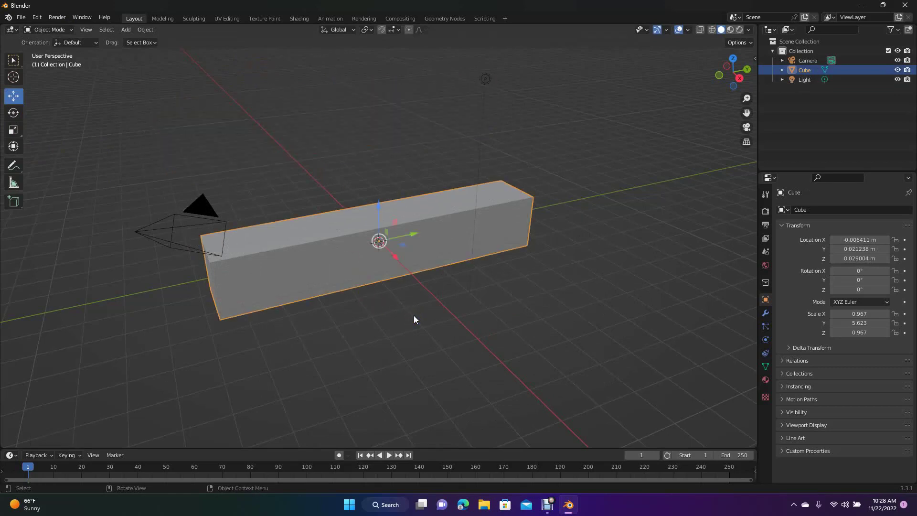
# - Switch the selected stretched cube from Object Mode to Edit Mode
pyautogui.click(200, 147)
pyautogui.click(304, 241)
pyautogui.click(71, 31)
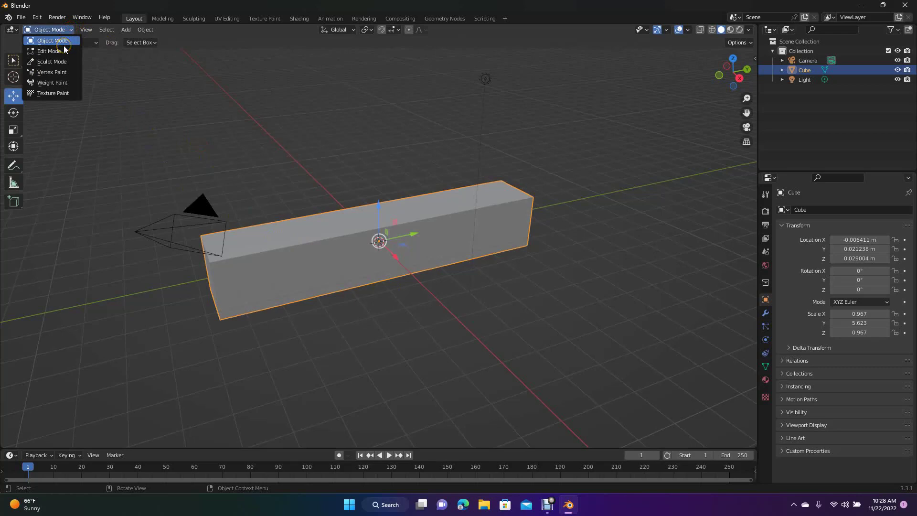
pyautogui.click(64, 50)
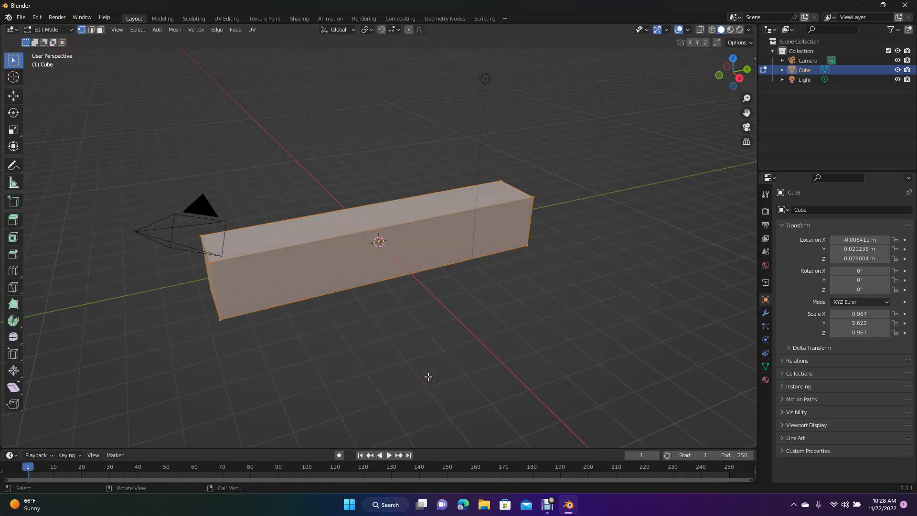
pyautogui.click(369, 342)
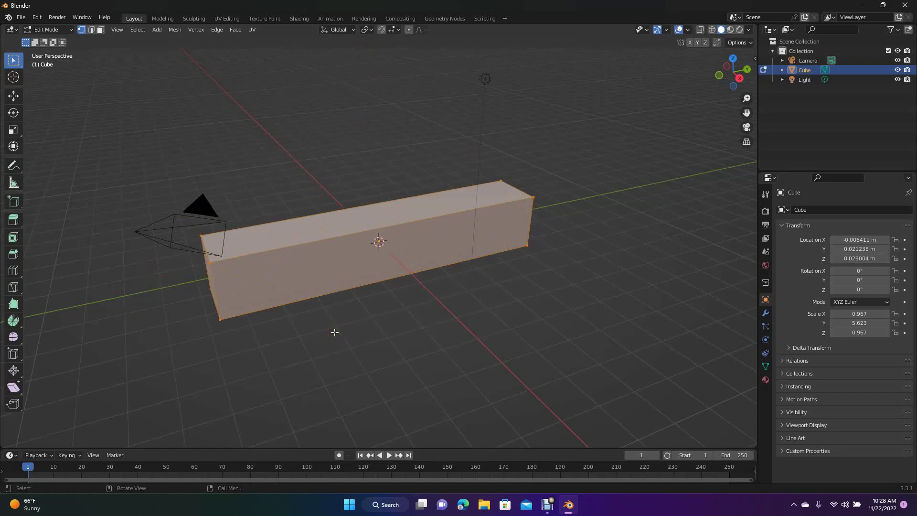
# - In face select mode, extrude the box's top face upward by about 1.52 m and deselect it
pyautogui.click(100, 30)
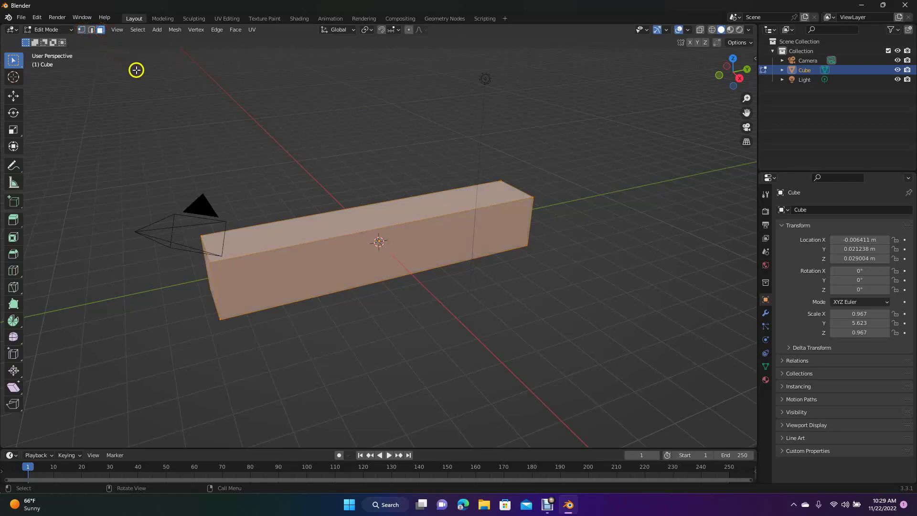
pyautogui.click(209, 123)
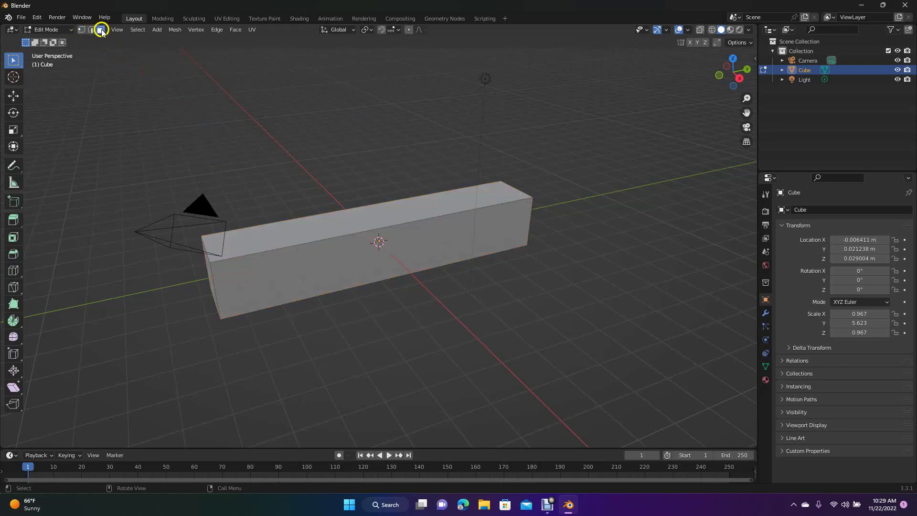
pyautogui.click(338, 223)
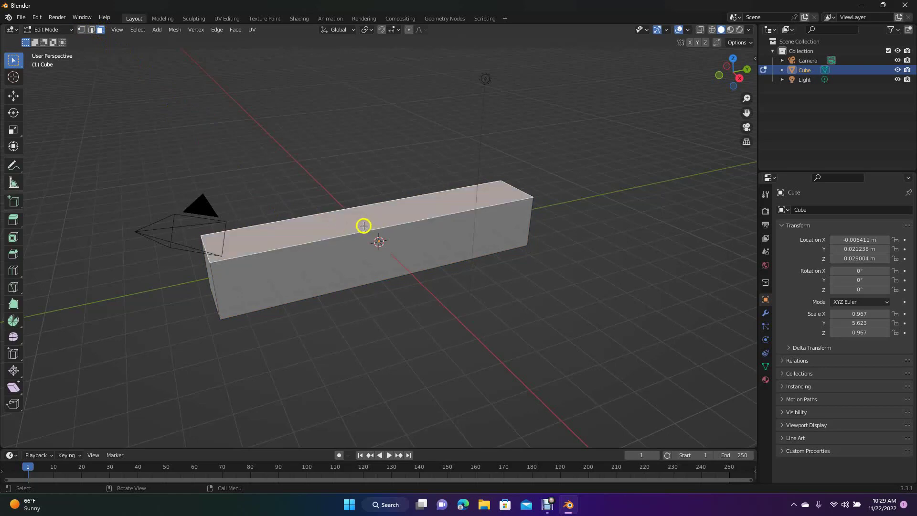
pyautogui.press('e')
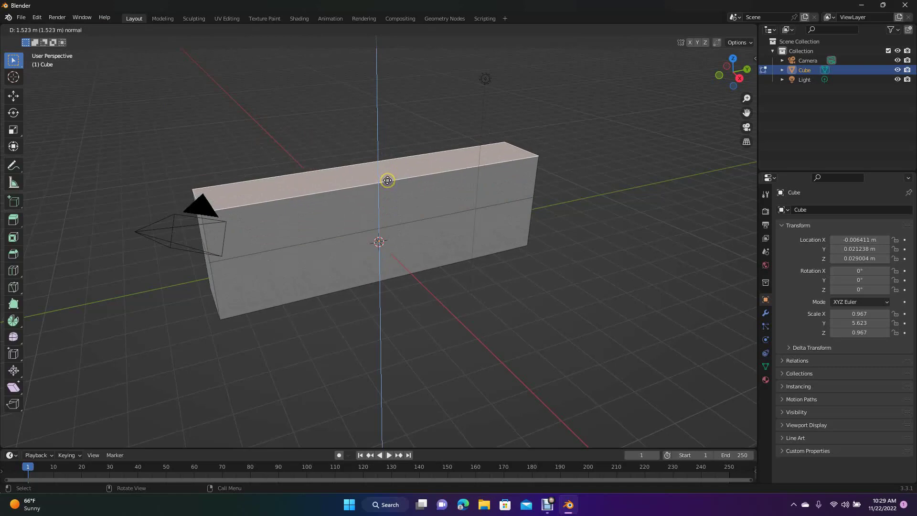
pyautogui.click(387, 180)
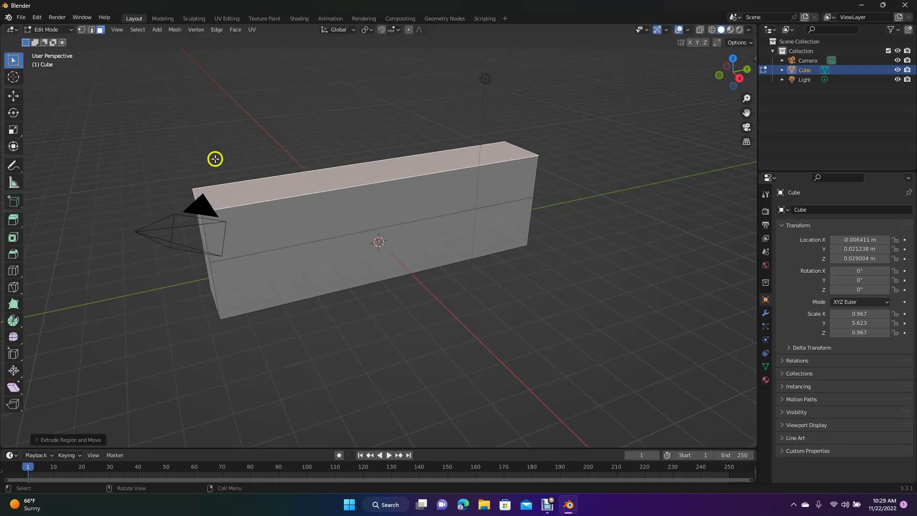
pyautogui.click(205, 145)
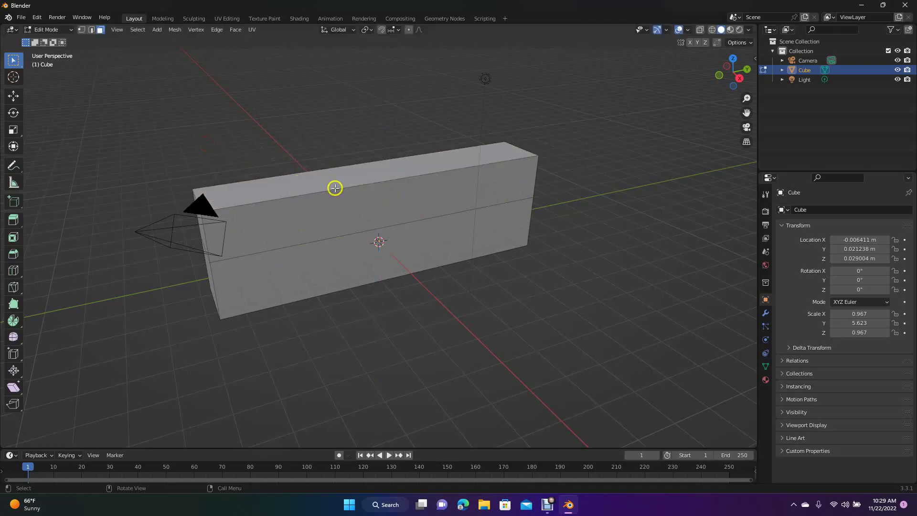
# - Switch to edge select mode, try shrinking the box's upper front edge uniformly, and undo the scaling
pyautogui.click(91, 30)
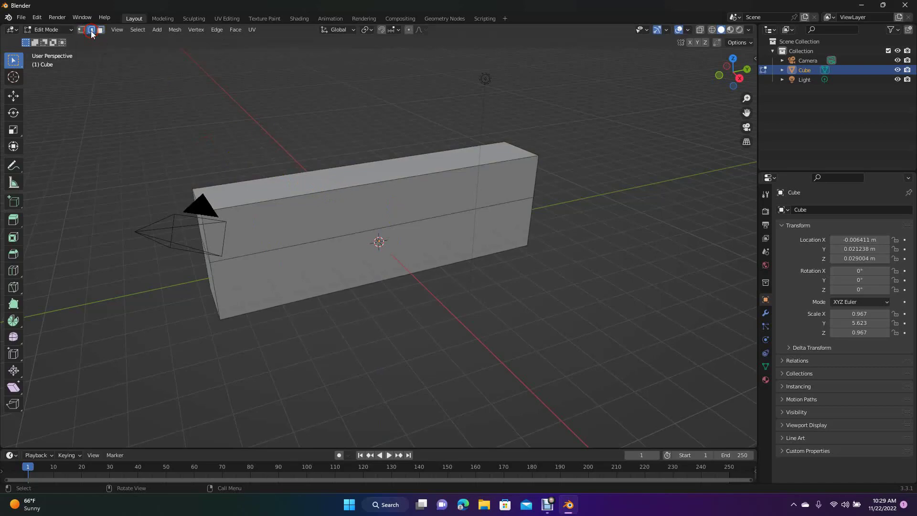
pyautogui.click(354, 186)
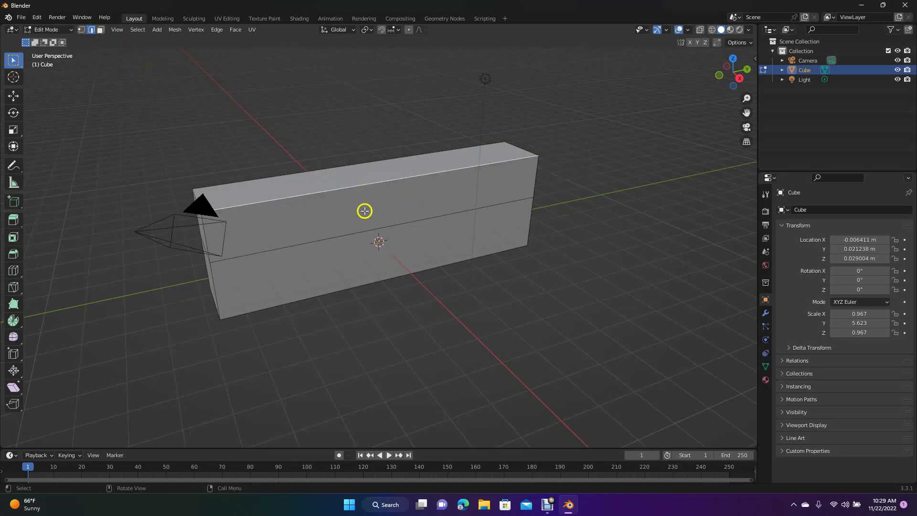
pyautogui.press('s')
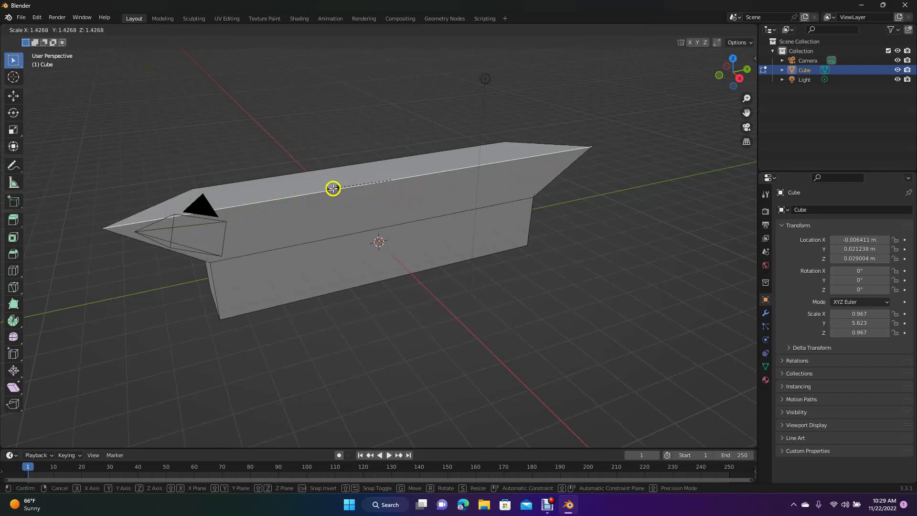
pyautogui.click(377, 199)
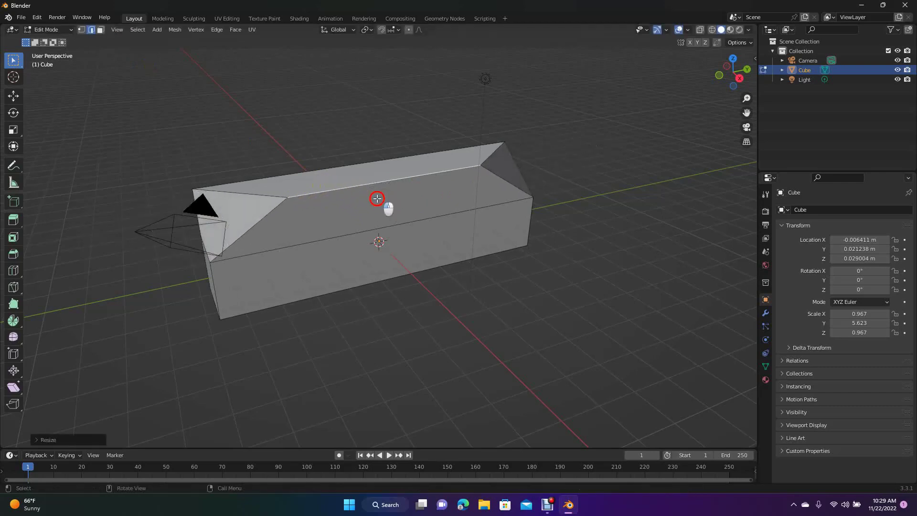
pyautogui.hotkey('ctrl', 'z')
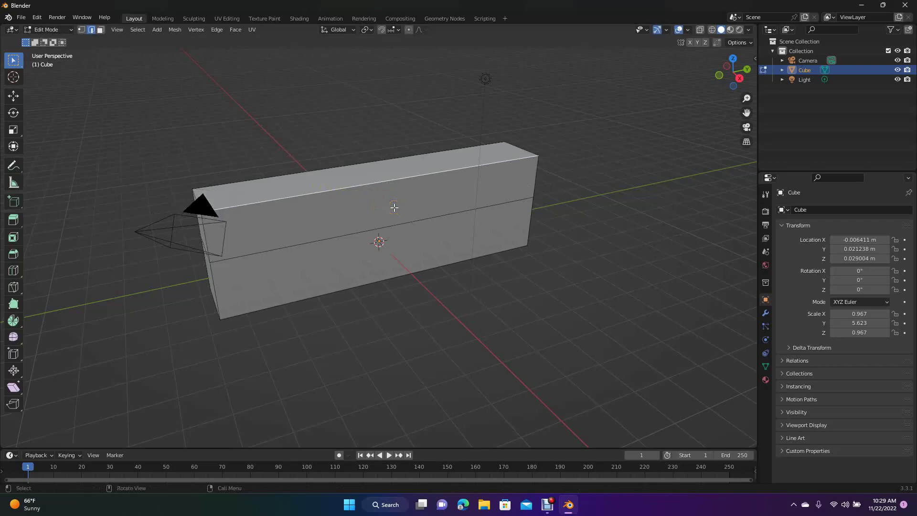
# - Try extruding the box's upper front edge outward into a sloping flap, and undo the extrusion
pyautogui.press('g')
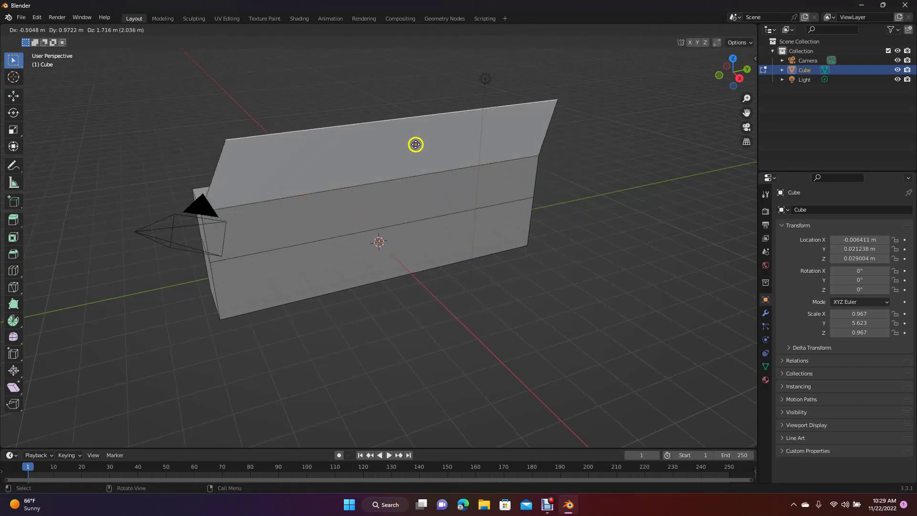
pyautogui.click(441, 232)
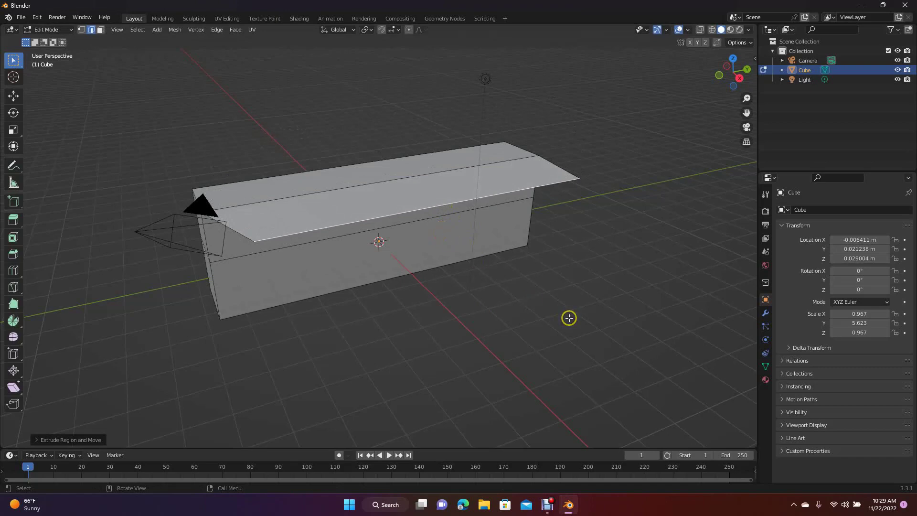
pyautogui.hotkey('ctrl', 'z')
pyautogui.click(512, 294)
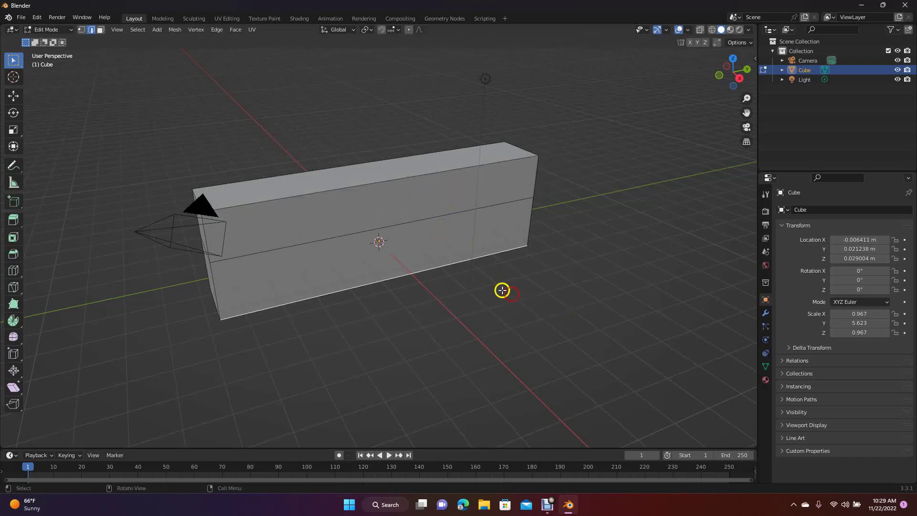
# - In vertex select mode, move the two lower front vertices outward along X to form a slope, and deselect them
pyautogui.click(81, 30)
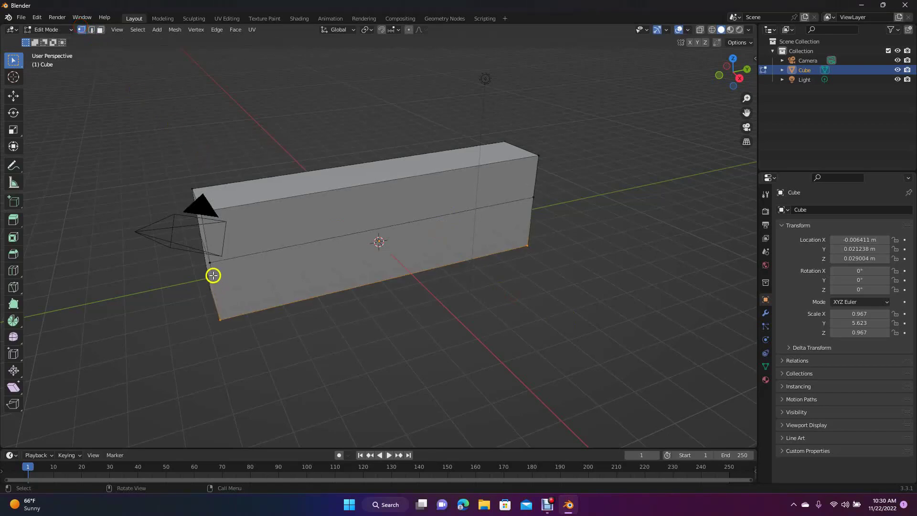
pyautogui.click(544, 312)
pyautogui.click(527, 246)
pyautogui.keyDown('shift'); pyautogui.click(221, 319); pyautogui.keyUp('shift')
pyautogui.click(13, 96)
pyautogui.moveTo(409, 299); pyautogui.dragTo(444, 322)
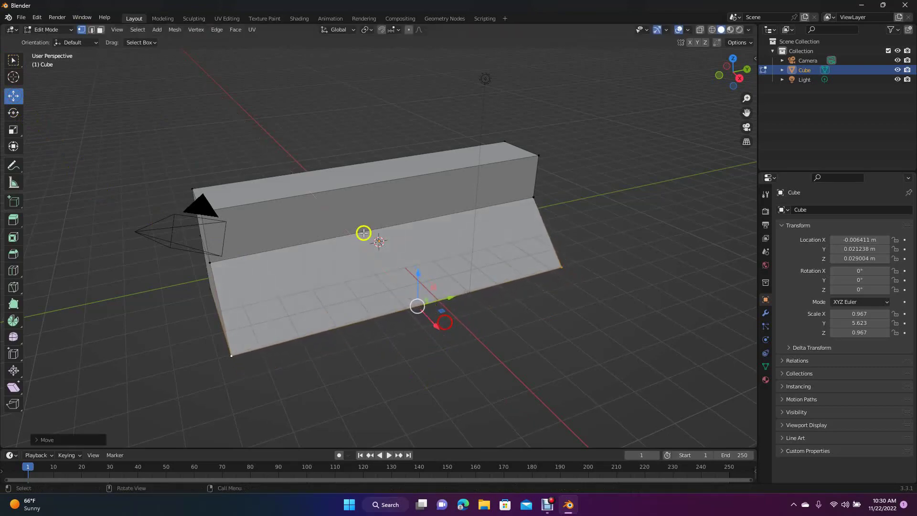
pyautogui.click(283, 148)
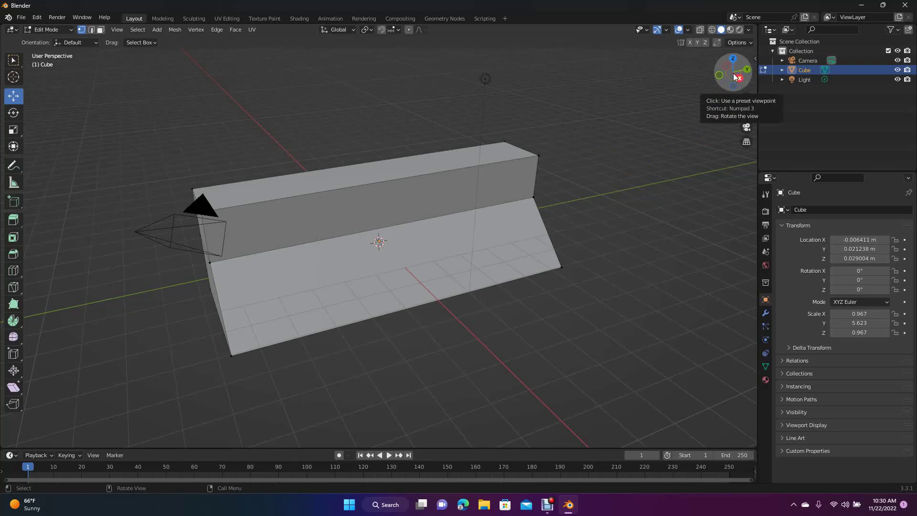
# - Inspect the sloped mesh from an orbited angle and from the top, right and bottom preset viewpoints
pyautogui.moveTo(732, 73)
pyautogui.mouseDown()
pyautogui.moveTo(14, 64)
pyautogui.moveTo(43, 66)
pyautogui.moveTo(62, 37)
pyautogui.moveTo(42, 66)
pyautogui.moveTo(11, 64)
pyautogui.moveTo(721, 68)
pyautogui.moveTo(649, 72)
pyautogui.moveTo(653, 81)
pyautogui.moveTo(729, 72)
pyautogui.mouseUp()
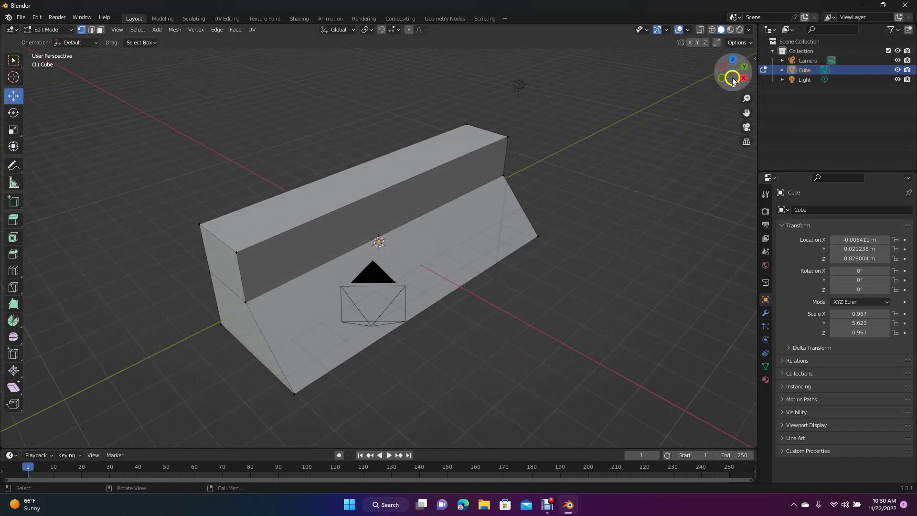
pyautogui.click(733, 59)
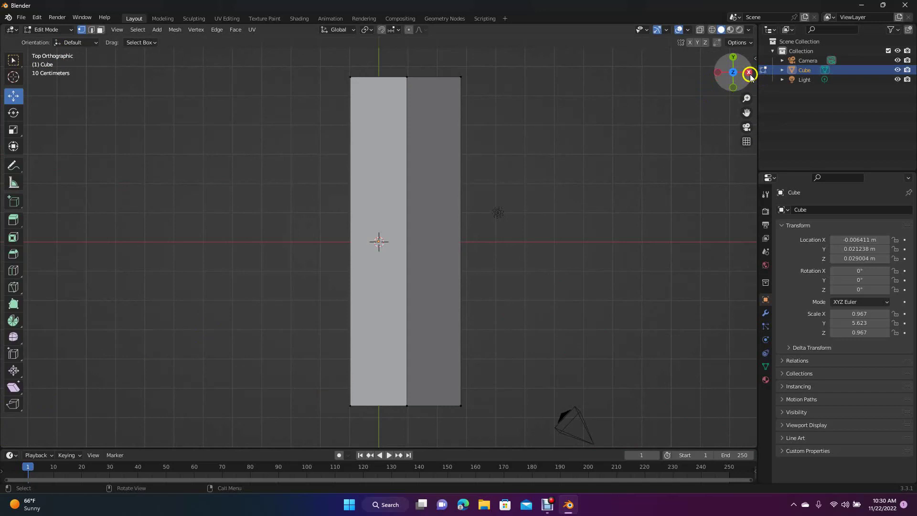
pyautogui.click(749, 72)
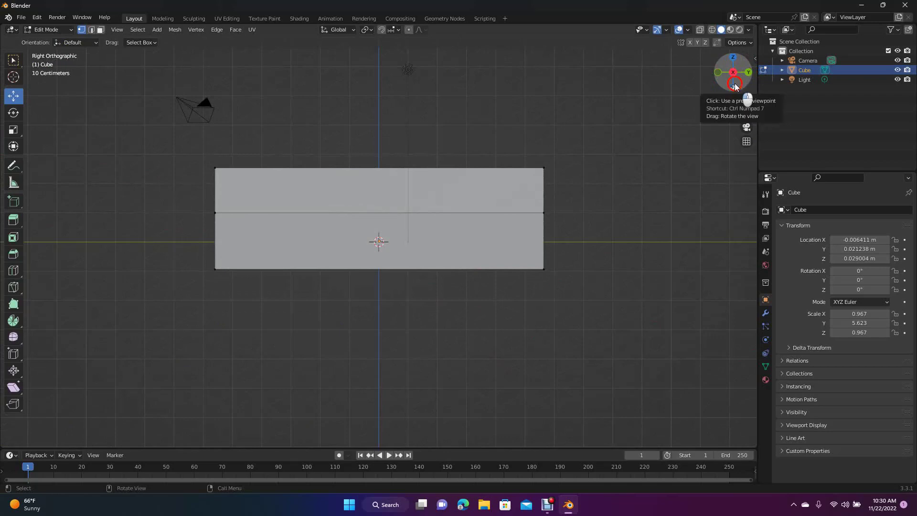
pyautogui.click(735, 83)
pyautogui.click(712, 119)
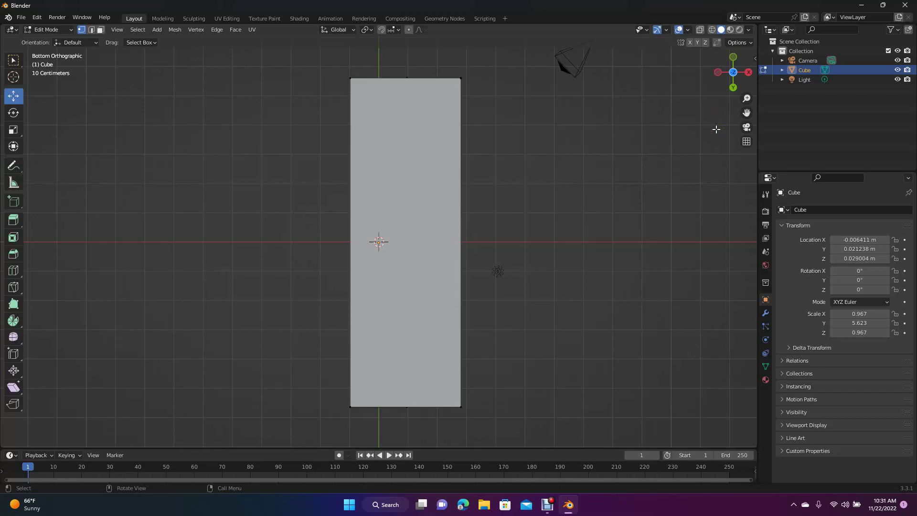
# - Examine the mesh in front, top and right orthographic views and in stepped rotations, switching projection, and return to an angled perspective
pyautogui.press('KP_1')
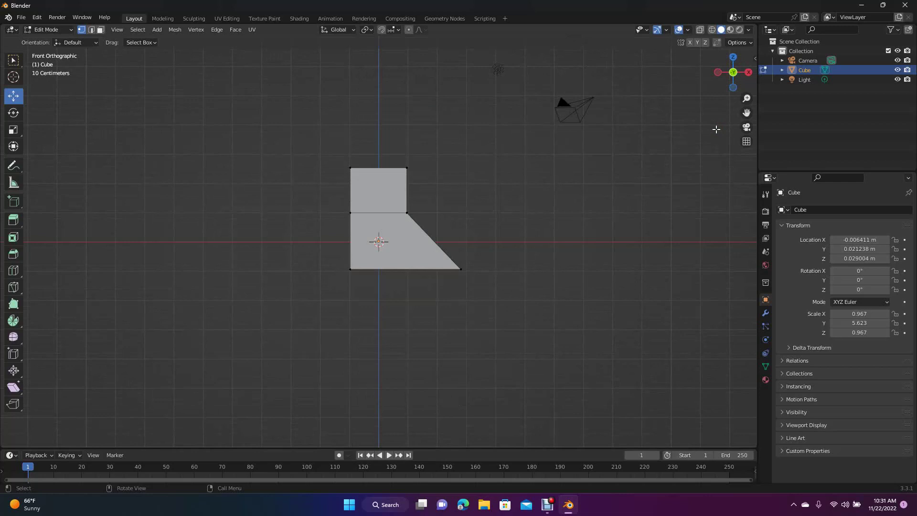
pyautogui.press('KP_7')
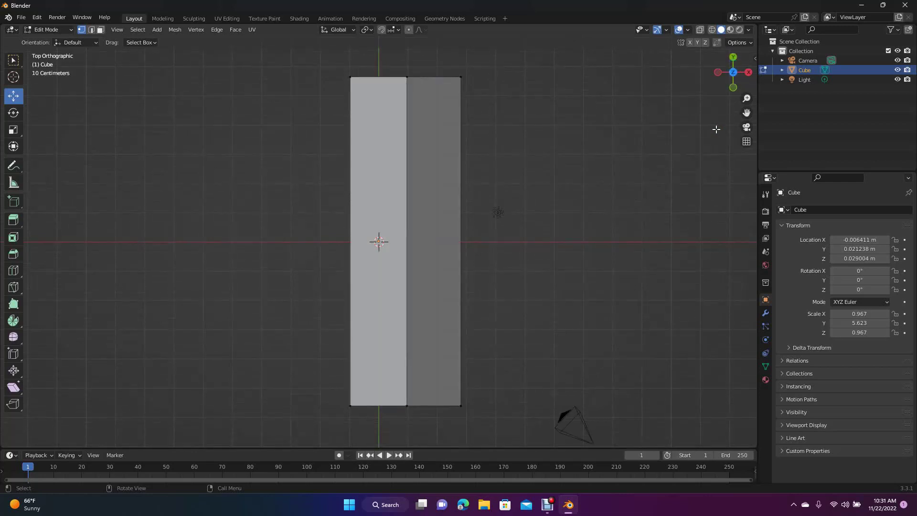
pyautogui.press('KP_2')
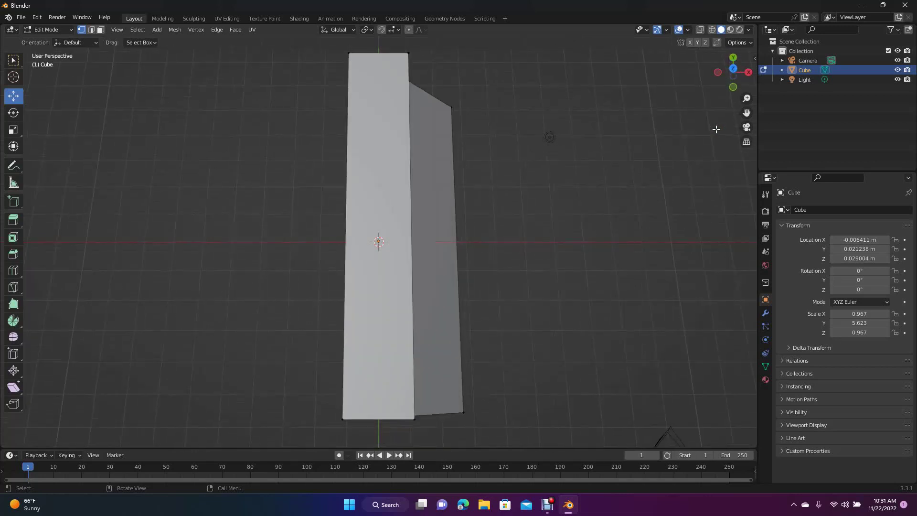
pyautogui.press('KP_3')
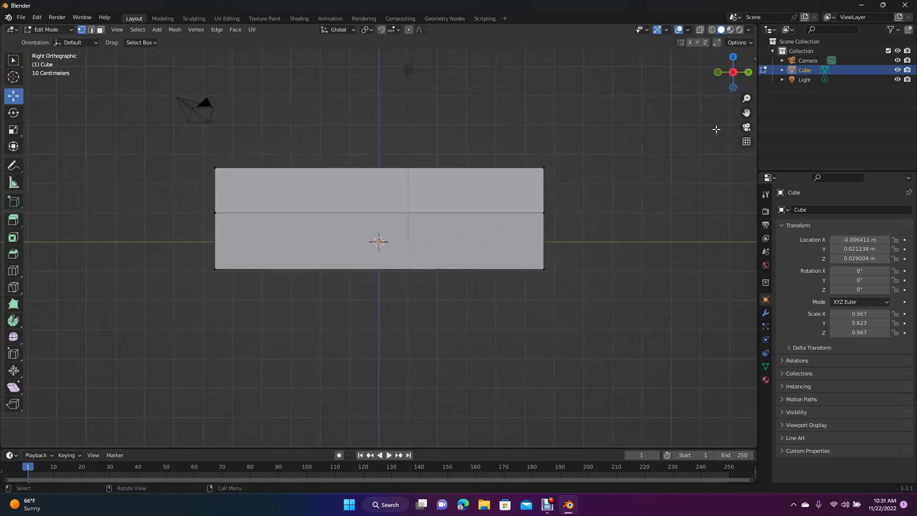
pyautogui.press('KP_4')
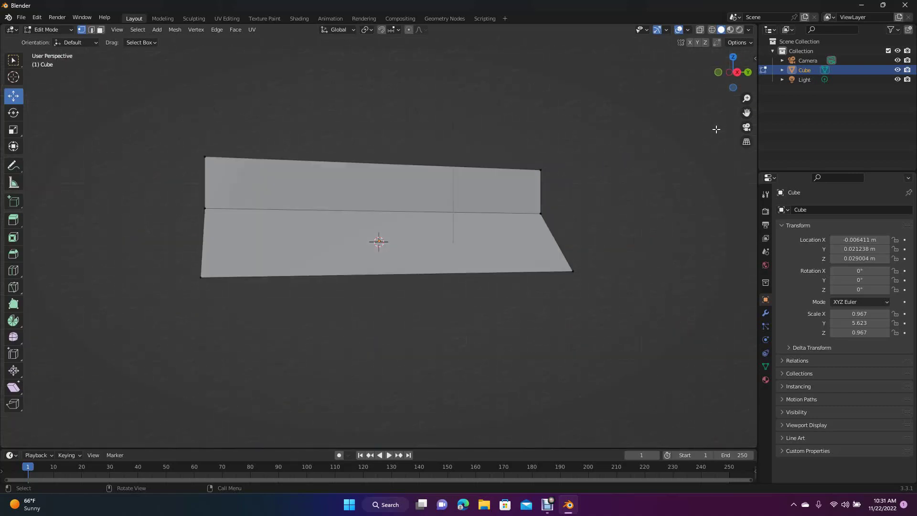
pyautogui.press('KP_5')
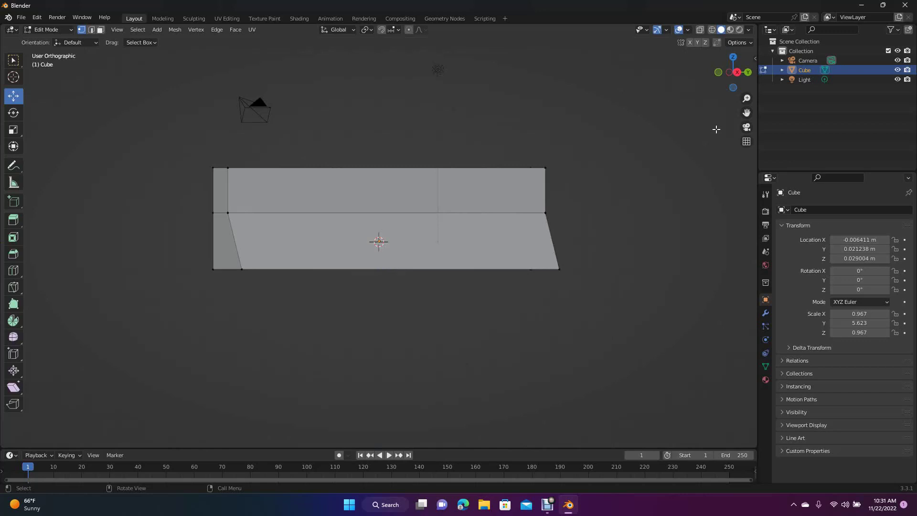
pyautogui.press('KP_6')
pyautogui.press('KP_7')
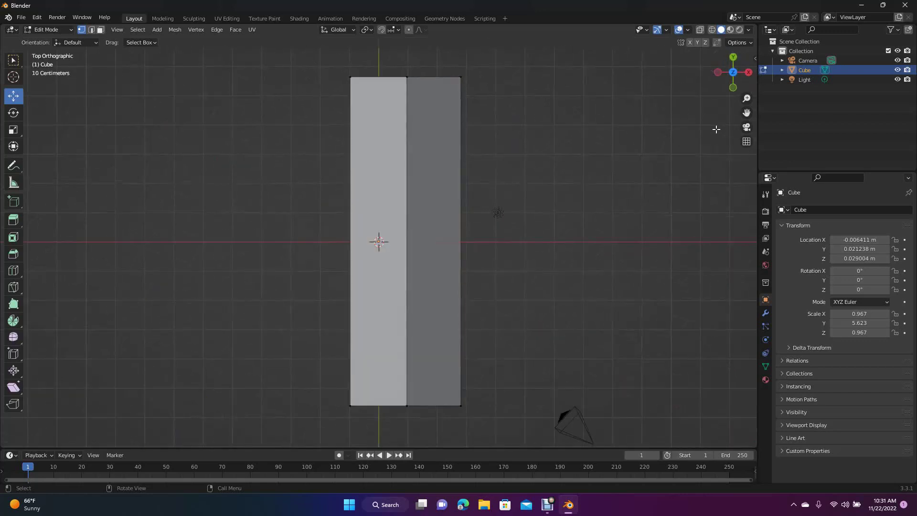
pyautogui.press('KP_5')
pyautogui.press('KP_9')
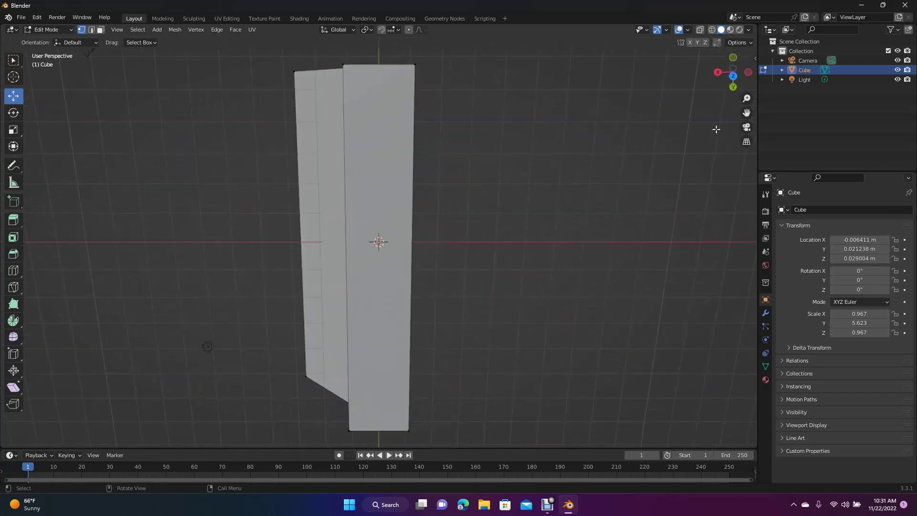
pyautogui.press('KP_7')
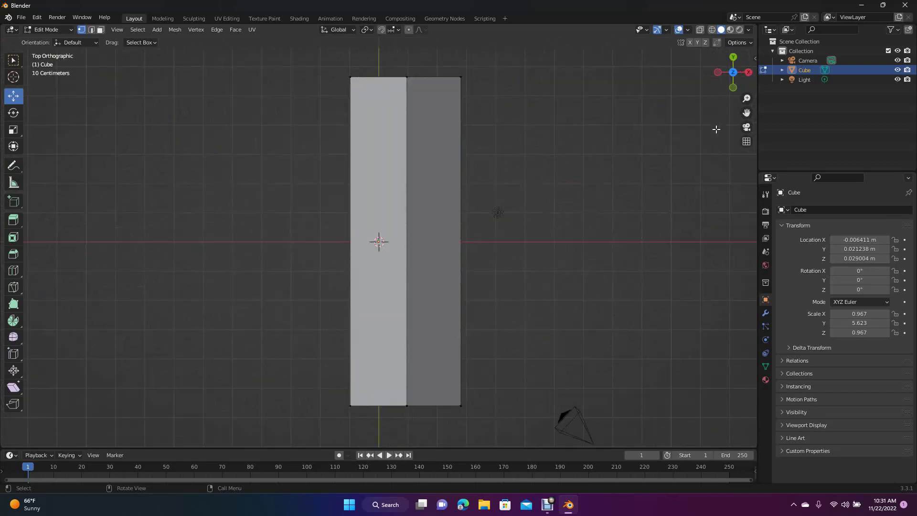
pyautogui.press('KP_4')
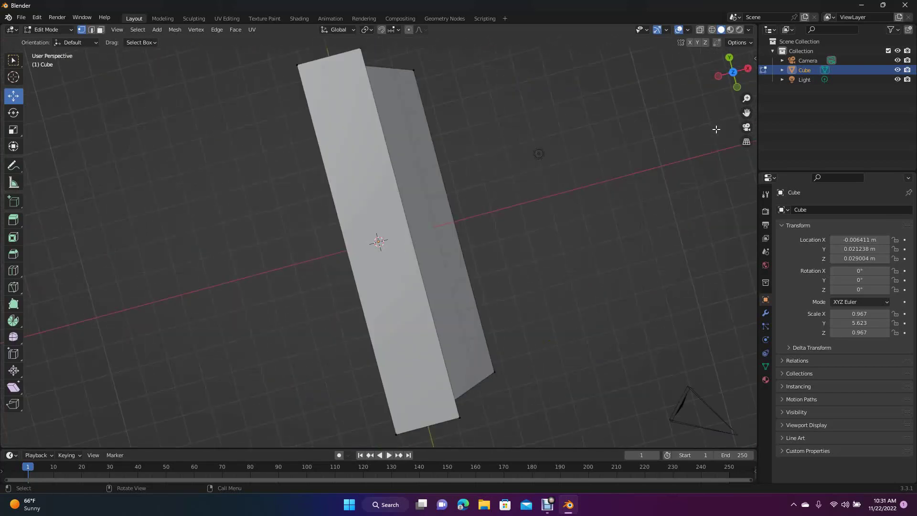
pyautogui.press('KP_1')
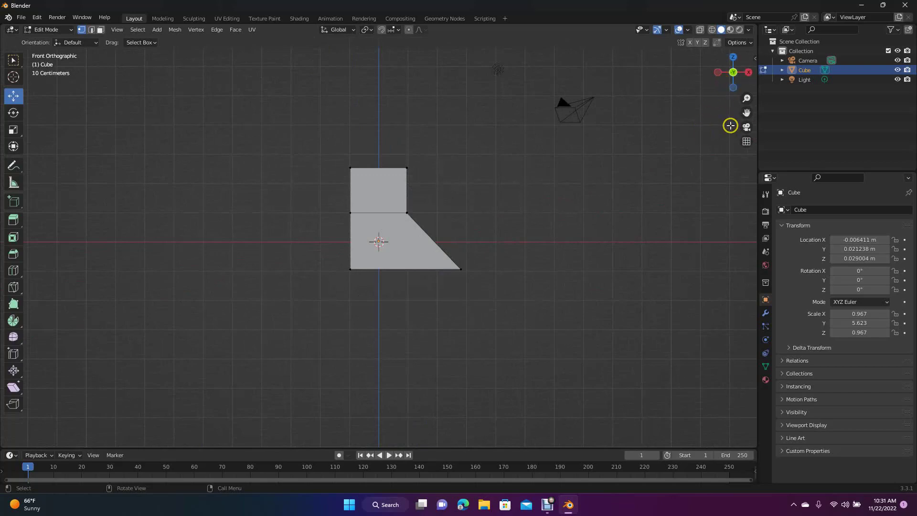
pyautogui.moveTo(732, 73); pyautogui.dragTo(720, 115)
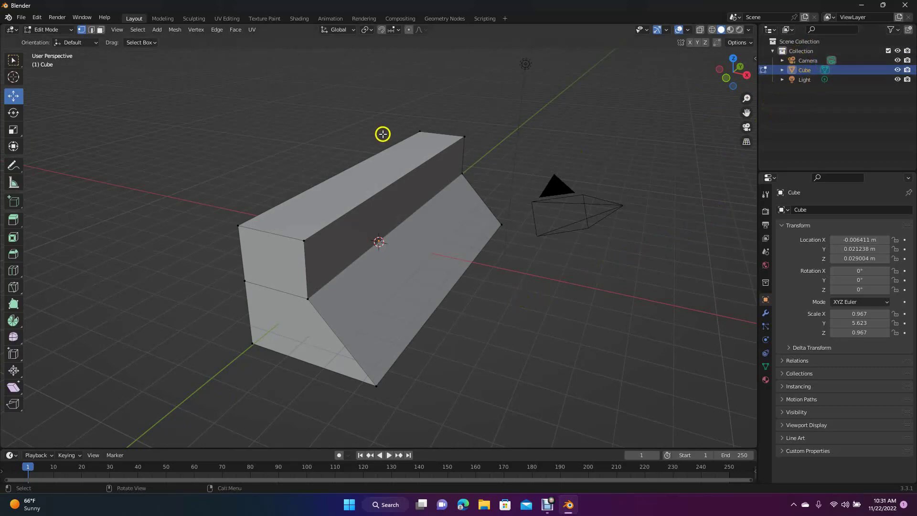
# - Select the light, the cube and the camera one after another from the scene collection
pyautogui.click(803, 73)
pyautogui.click(805, 82)
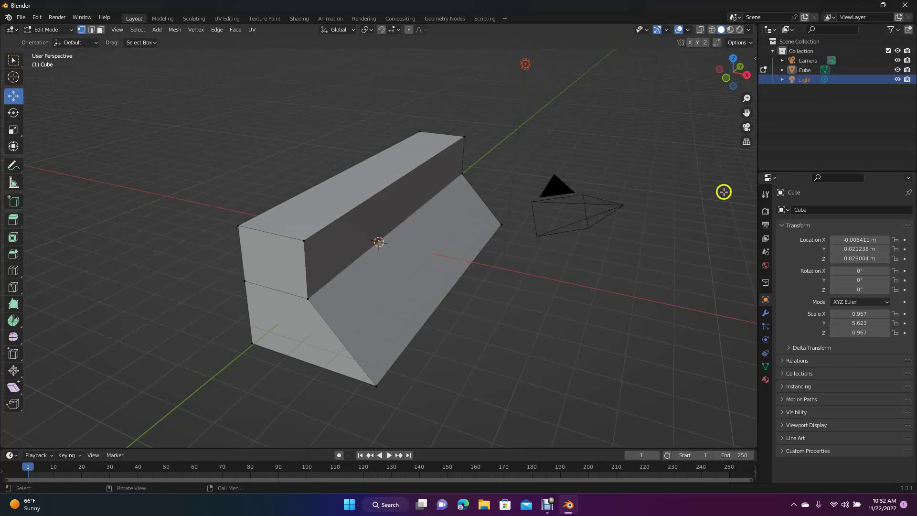
pyautogui.click(806, 71)
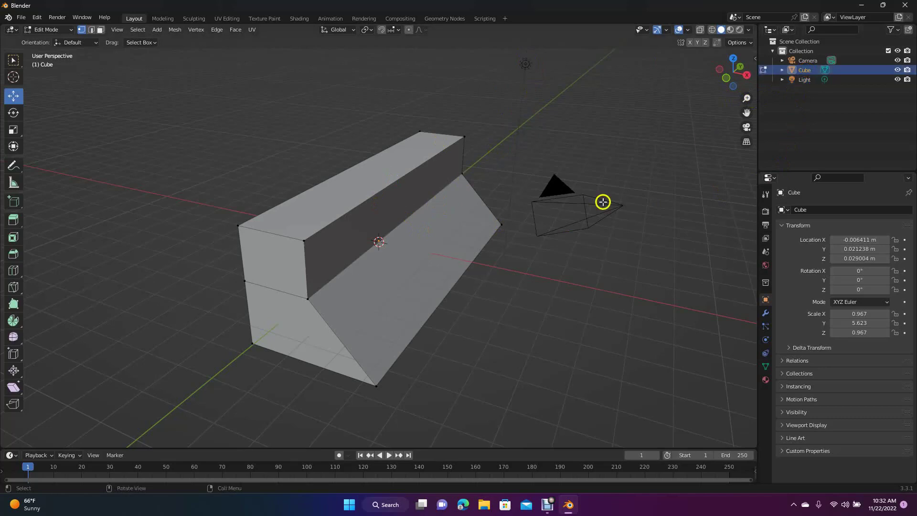
pyautogui.click(824, 61)
pyautogui.click(661, 230)
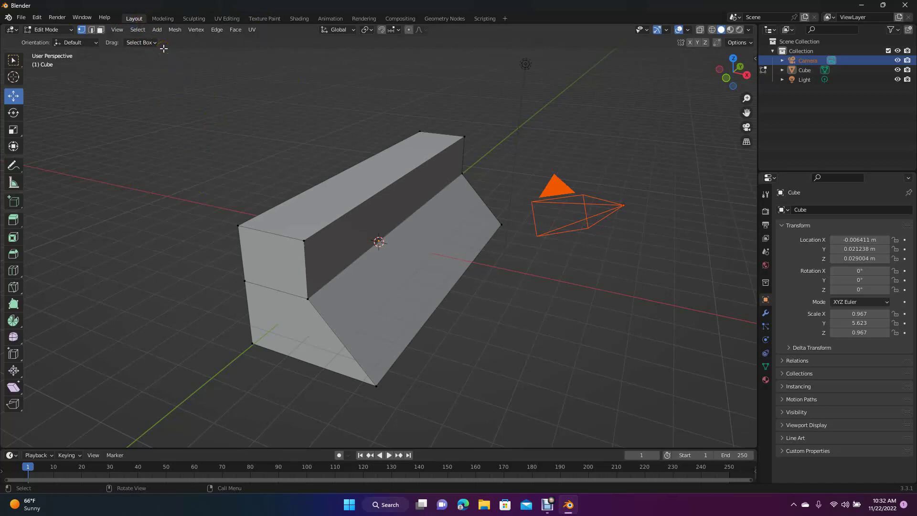
# - Look at the Modeling workspace, return to Layout and select the sloped cube as a whole object
pyautogui.click(163, 19)
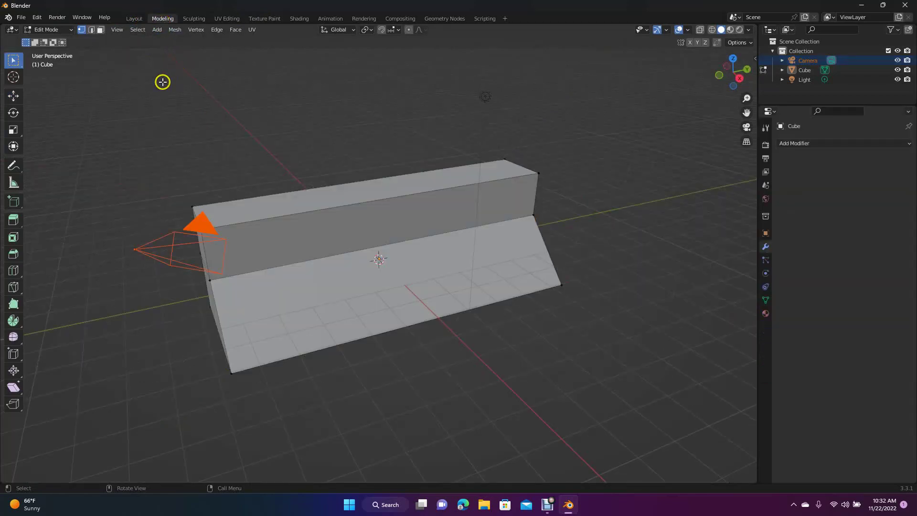
pyautogui.click(179, 123)
pyautogui.click(135, 20)
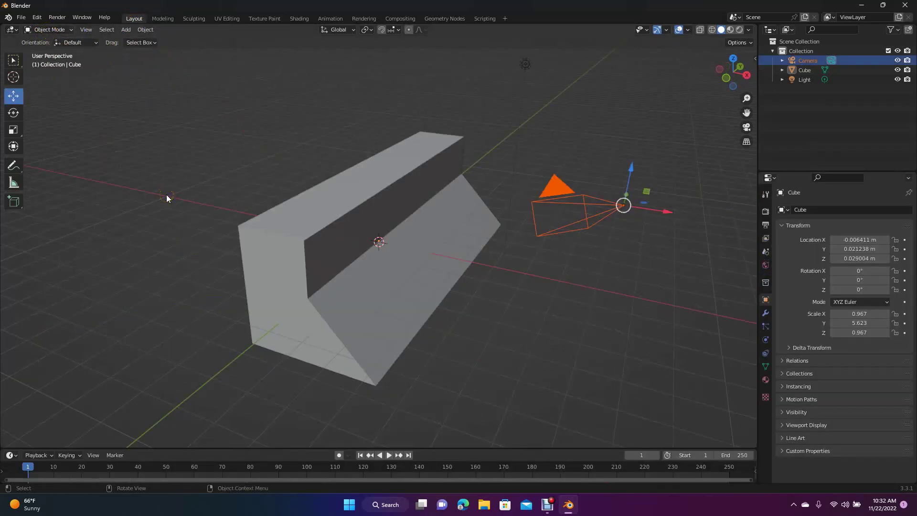
pyautogui.click(306, 202)
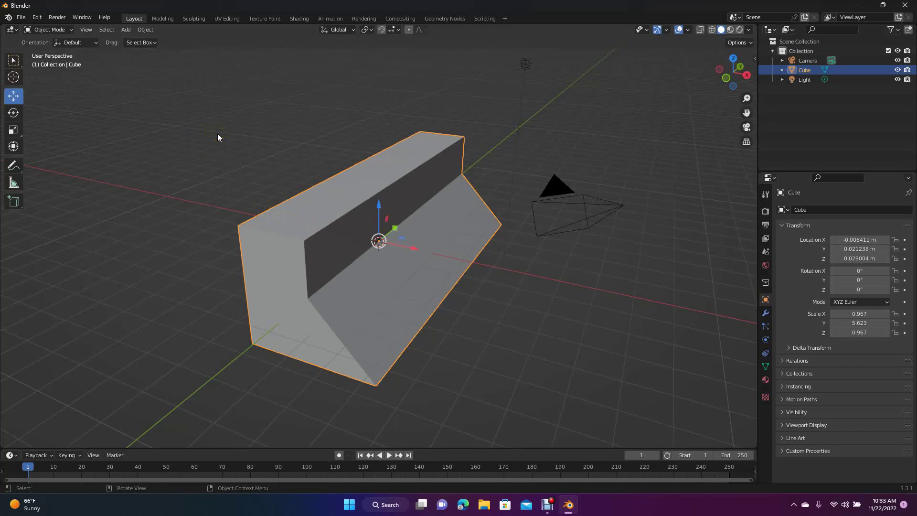
# - Switch to the Modeling workspace and select the mesh's top face in face select mode
pyautogui.click(161, 19)
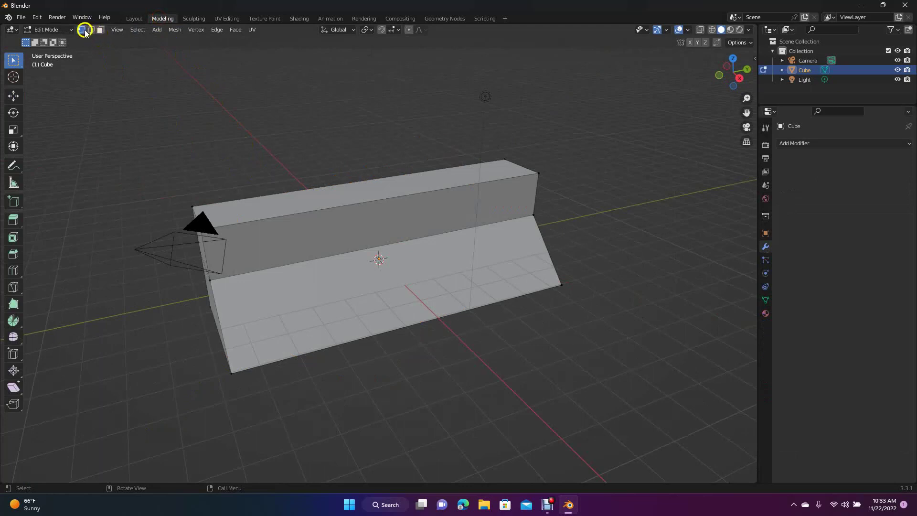
pyautogui.click(101, 30)
pyautogui.click(307, 199)
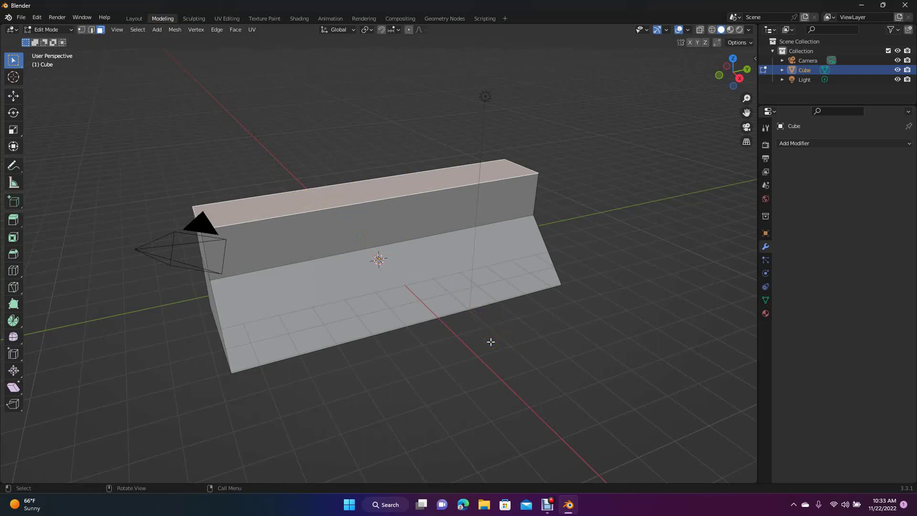
# - Inset the top face by about 0.196 m and extrude the inner face upward by about 1.76 m
pyautogui.press('i')
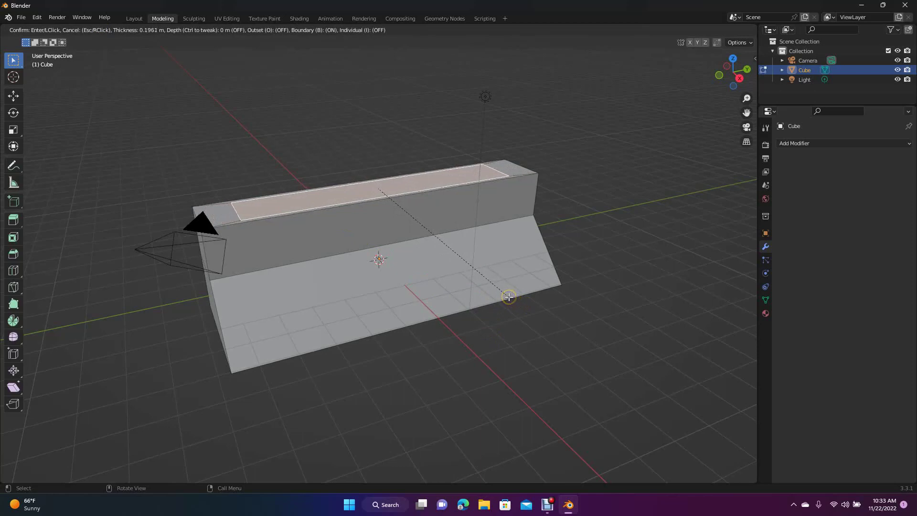
pyautogui.click(509, 296)
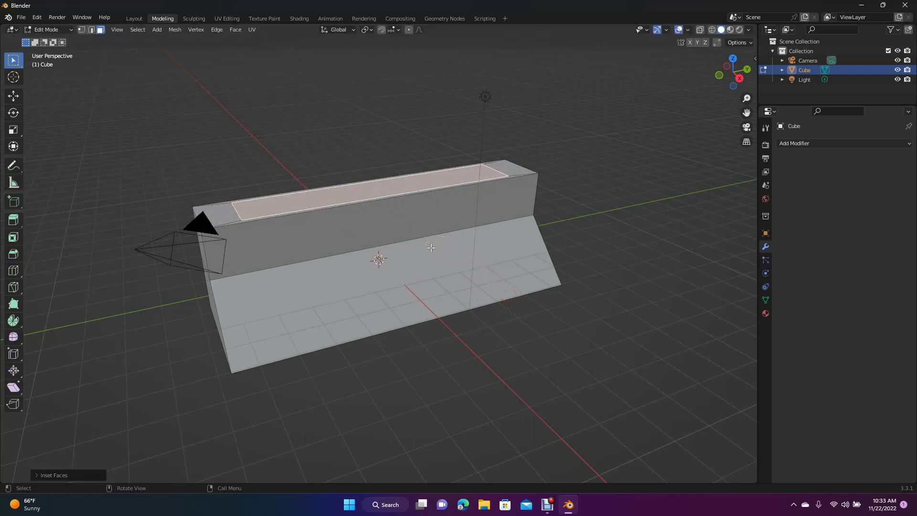
pyautogui.press('e')
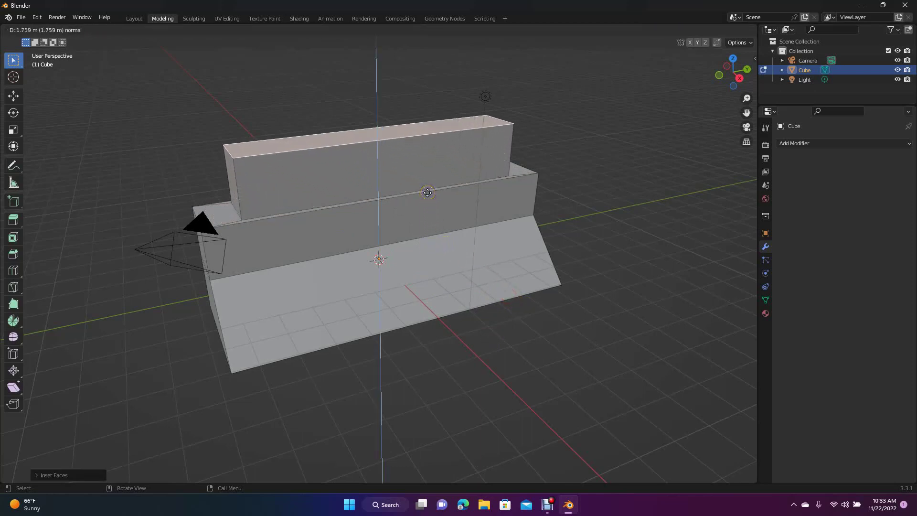
pyautogui.click(427, 192)
pyautogui.click(599, 229)
# - Undo the extrusion and the inset on the mesh's top face
pyautogui.moveTo(734, 82)
pyautogui.mouseDown()
pyautogui.moveTo(14, 86)
pyautogui.moveTo(733, 92)
pyautogui.moveTo(630, 64)
pyautogui.moveTo(663, 106)
pyautogui.moveTo(749, 102)
pyautogui.moveTo(745, 95)
pyautogui.mouseUp()
pyautogui.hotkey('ctrl', 'z')
pyautogui.hotkey('ctrl', 'z')
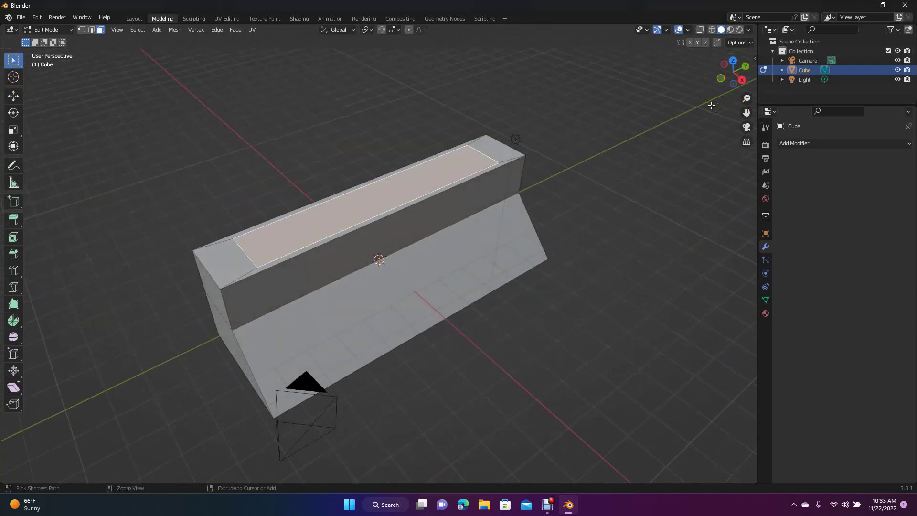
pyautogui.hotkey('ctrl', 'z')
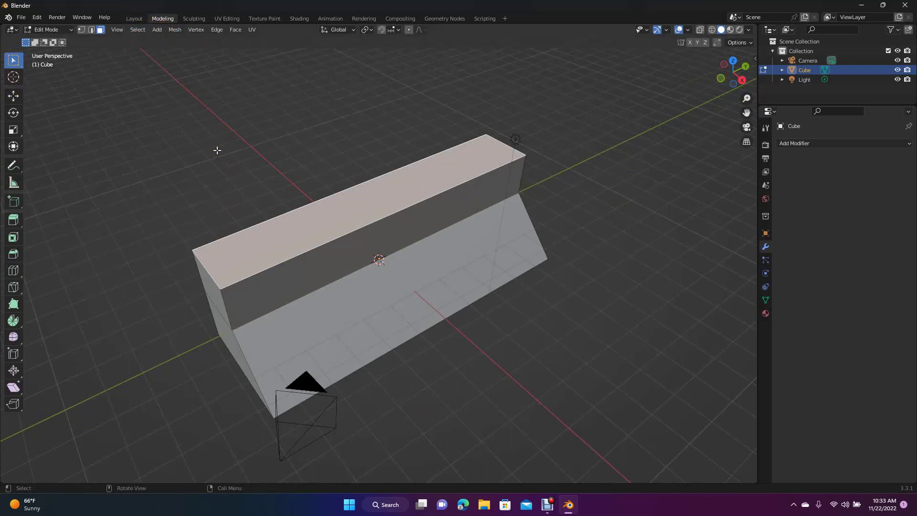
# - Inset the mesh's top face in the Modeling workspace and extrude the inner face upward by about 1.6 m
pyautogui.click(135, 19)
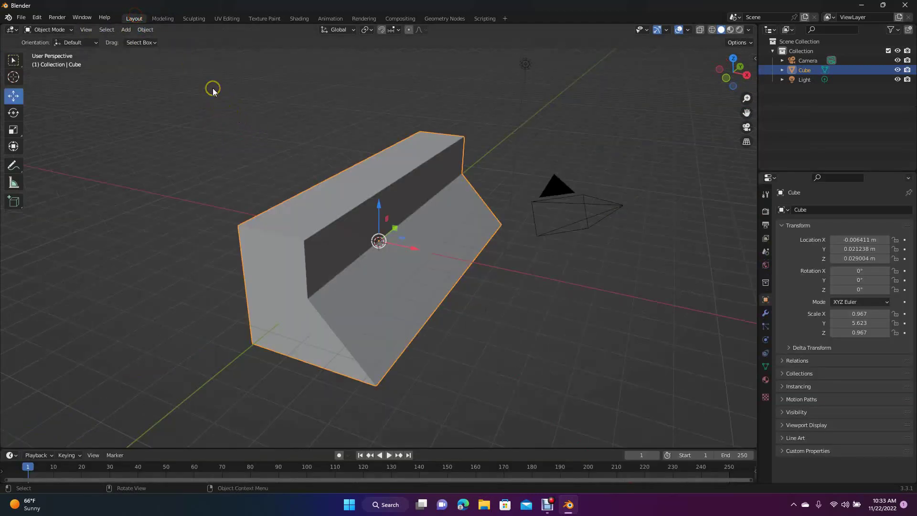
pyautogui.click(165, 18)
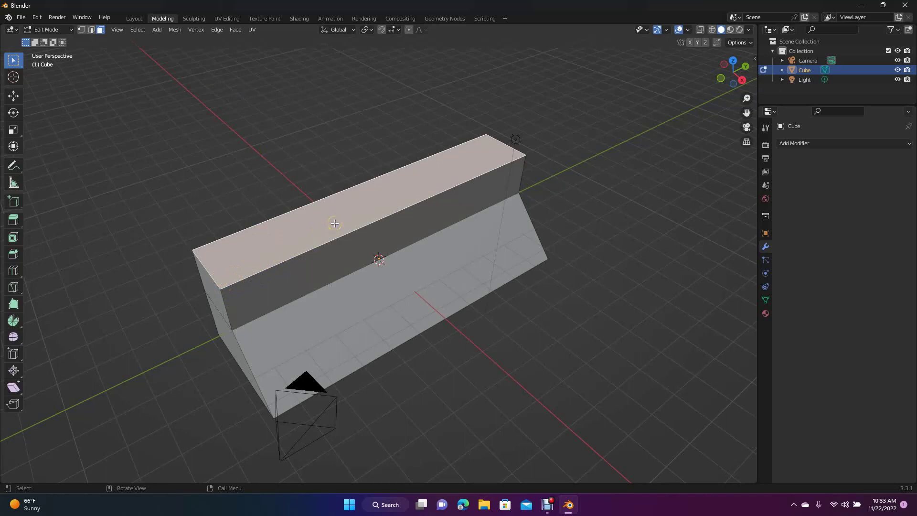
pyautogui.press('i')
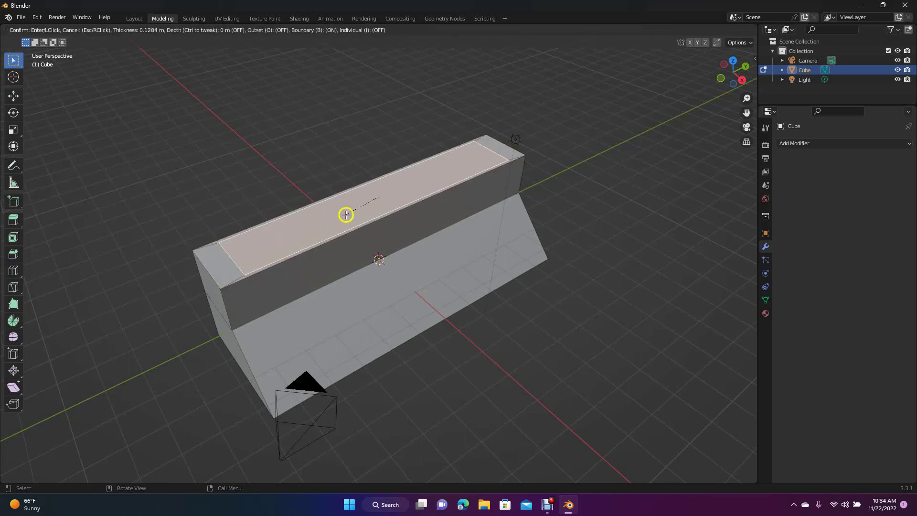
pyautogui.click(347, 214)
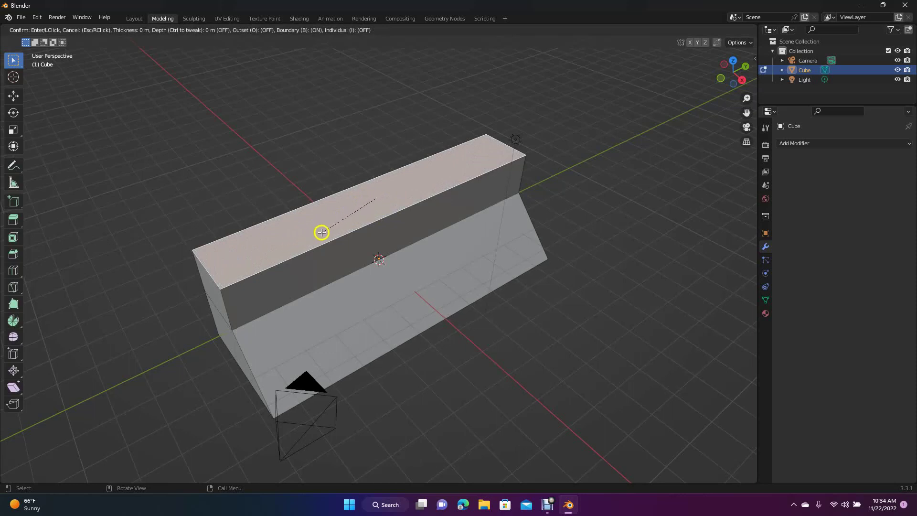
pyautogui.click(352, 210)
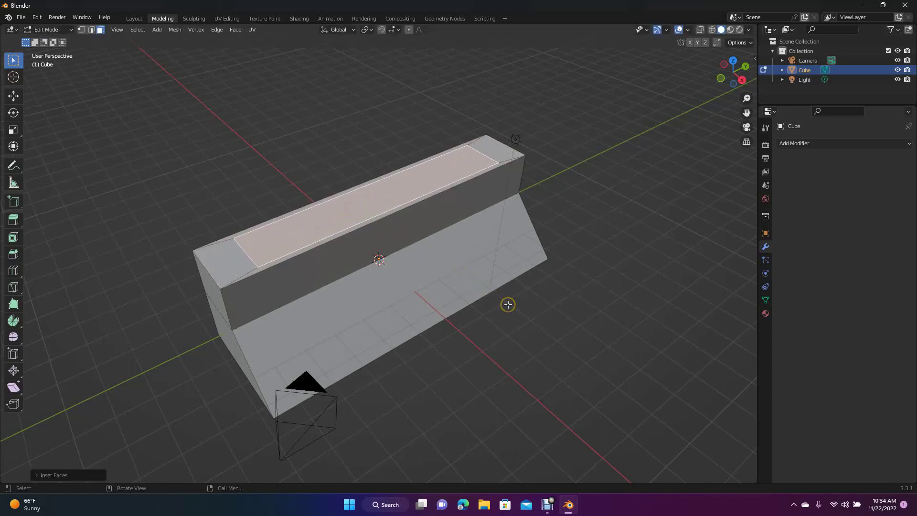
pyautogui.press('e')
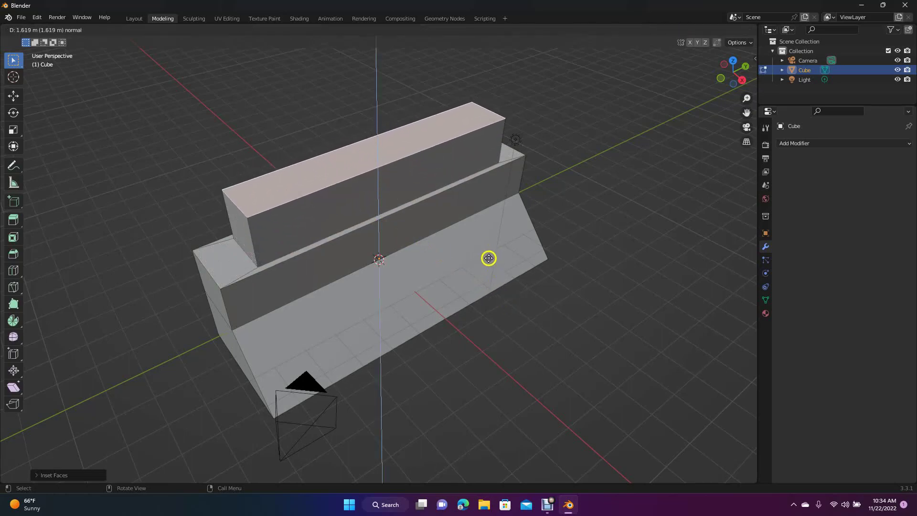
pyautogui.click(489, 260)
pyautogui.click(641, 299)
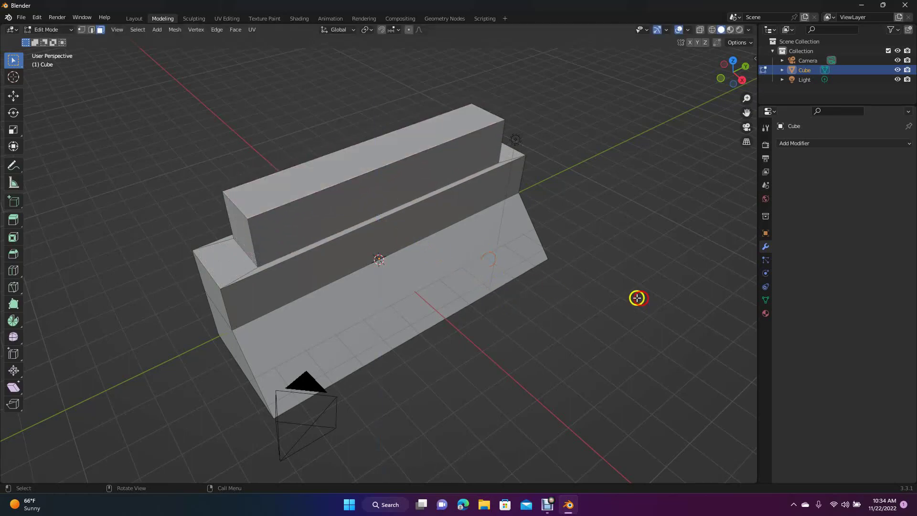
# - Return to the Layout workspace and look through the mesh primitives that can be added and the interaction modes
pyautogui.click(134, 19)
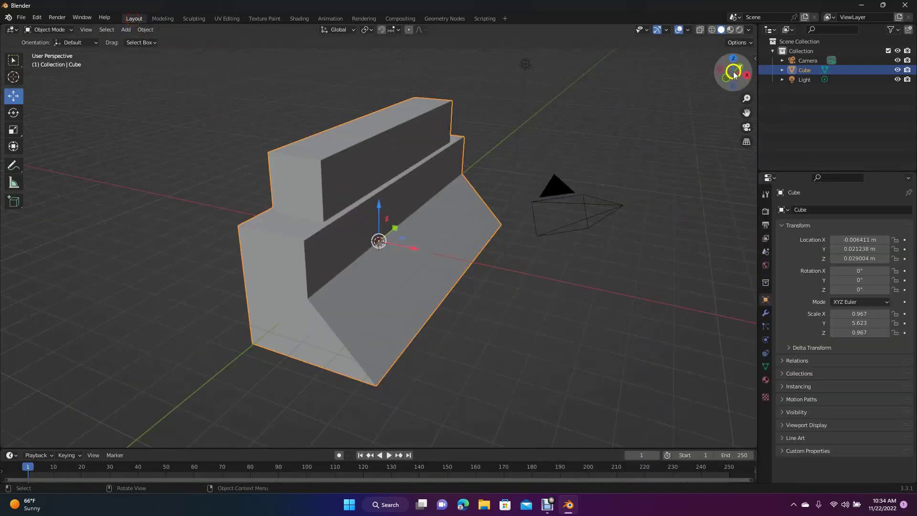
pyautogui.moveTo(734, 74)
pyautogui.mouseDown()
pyautogui.moveTo(645, 86)
pyautogui.moveTo(712, 82)
pyautogui.moveTo(726, 98)
pyautogui.moveTo(693, 69)
pyautogui.moveTo(711, 88)
pyautogui.moveTo(736, 77)
pyautogui.moveTo(12, 61)
pyautogui.moveTo(706, 91)
pyautogui.moveTo(697, 86)
pyautogui.moveTo(731, 80)
pyautogui.mouseUp()
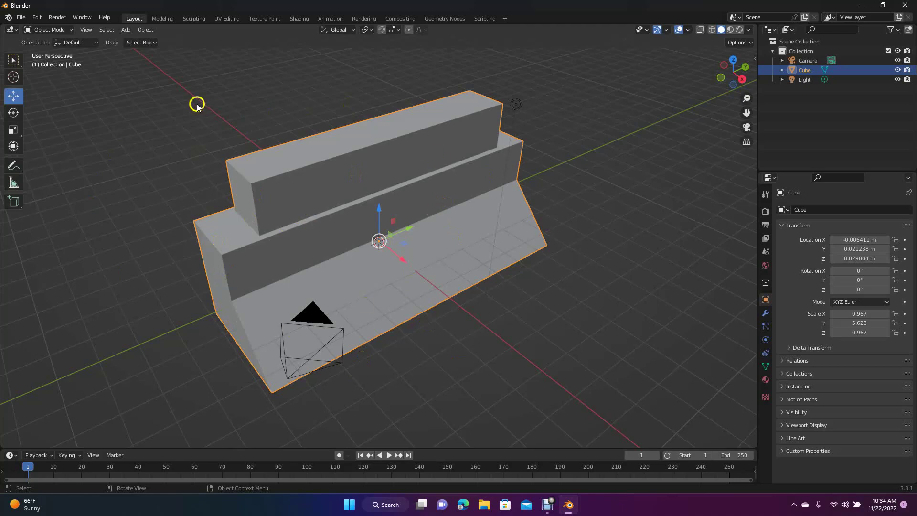
pyautogui.click(127, 31)
pyautogui.moveTo(132, 41)
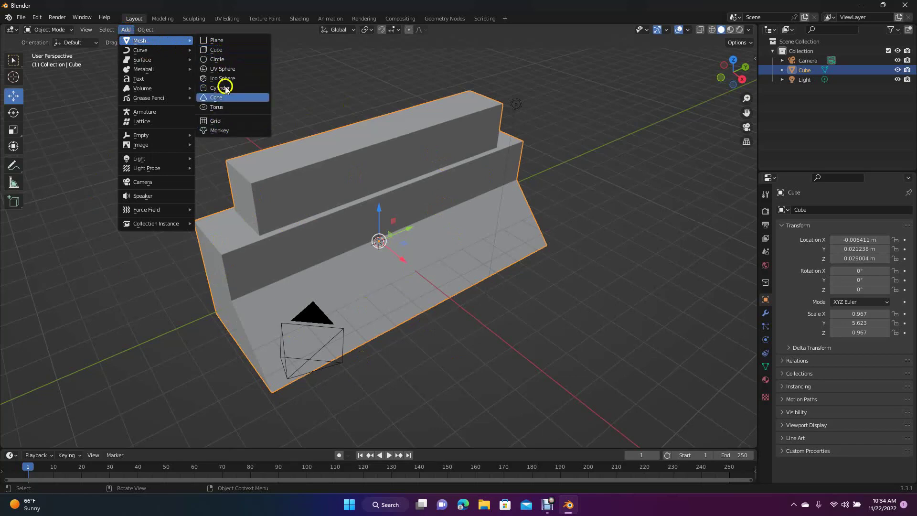
pyautogui.click(65, 153)
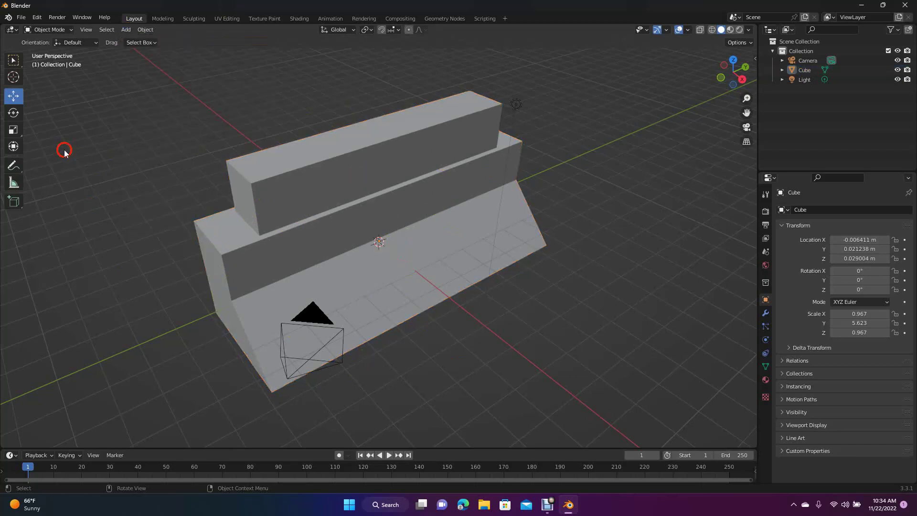
pyautogui.click(72, 32)
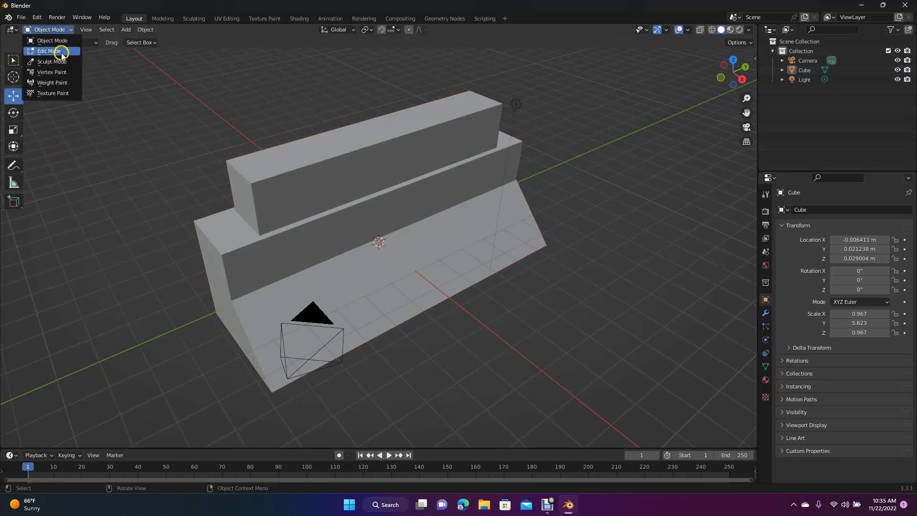
pyautogui.click(134, 106)
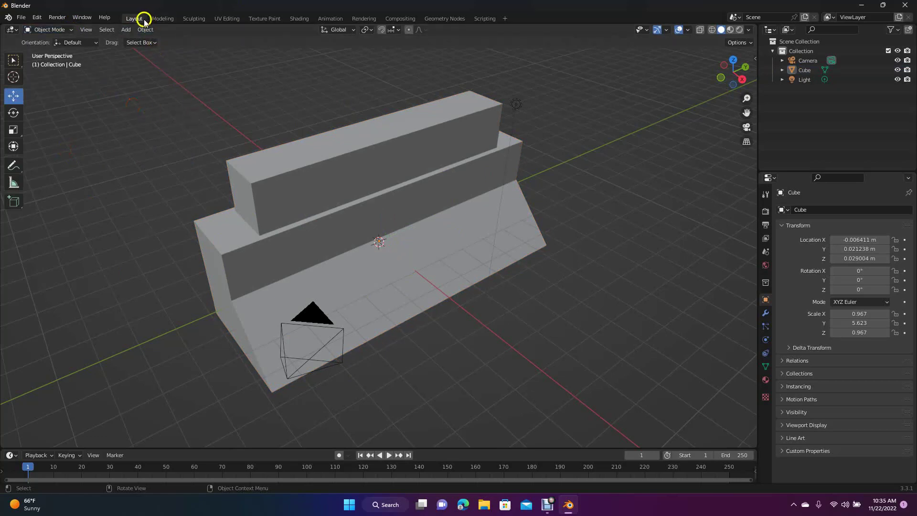
# - Look at the Modeling, Shading and Rendering workspaces and return to Layout
pyautogui.click(167, 18)
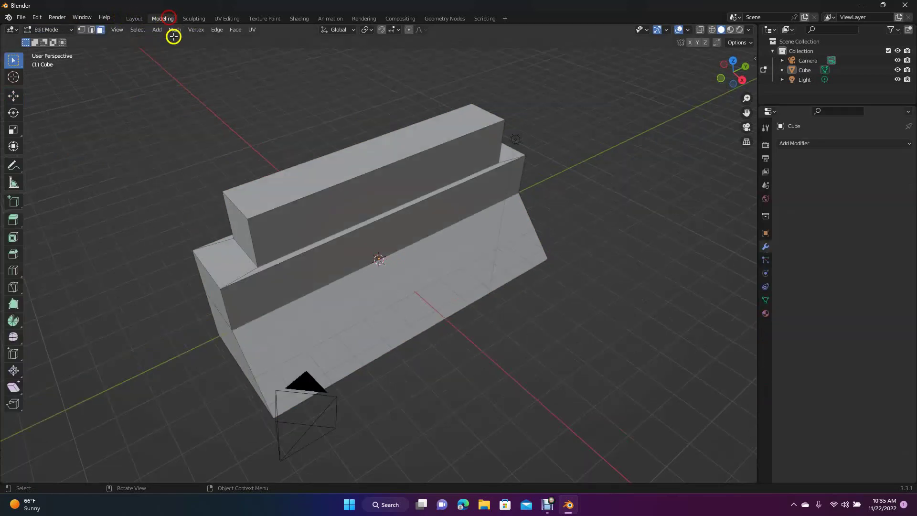
pyautogui.click(135, 19)
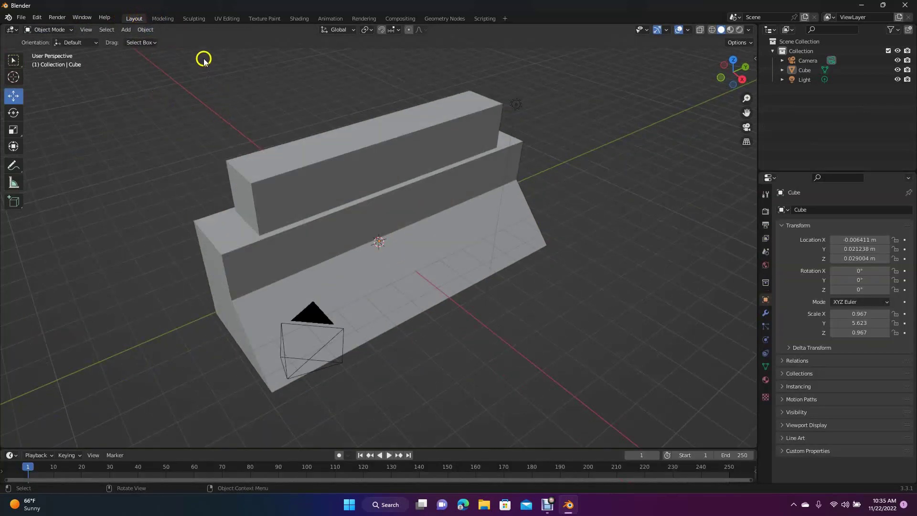
pyautogui.click(300, 19)
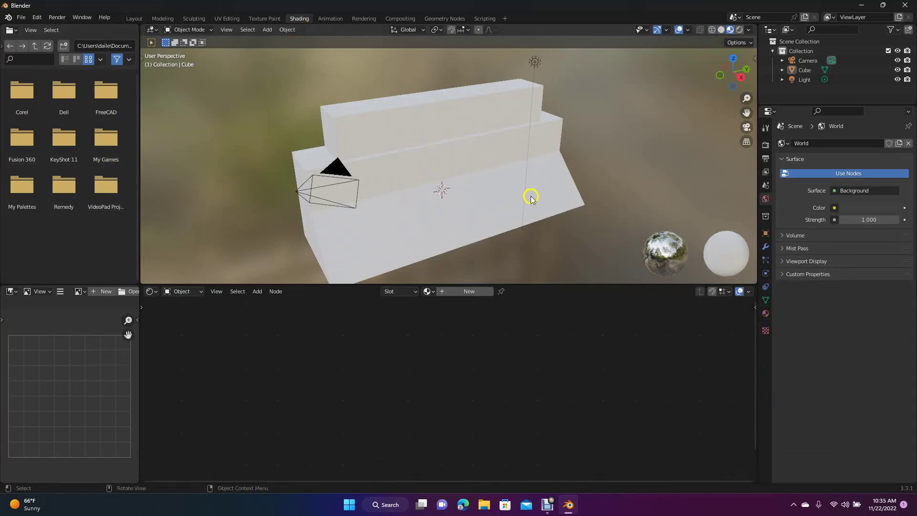
pyautogui.click(364, 19)
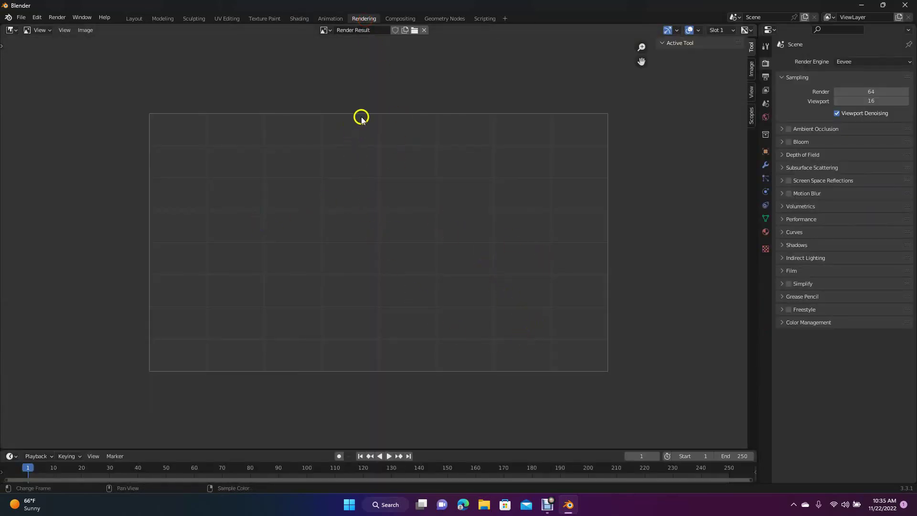
pyautogui.click(132, 21)
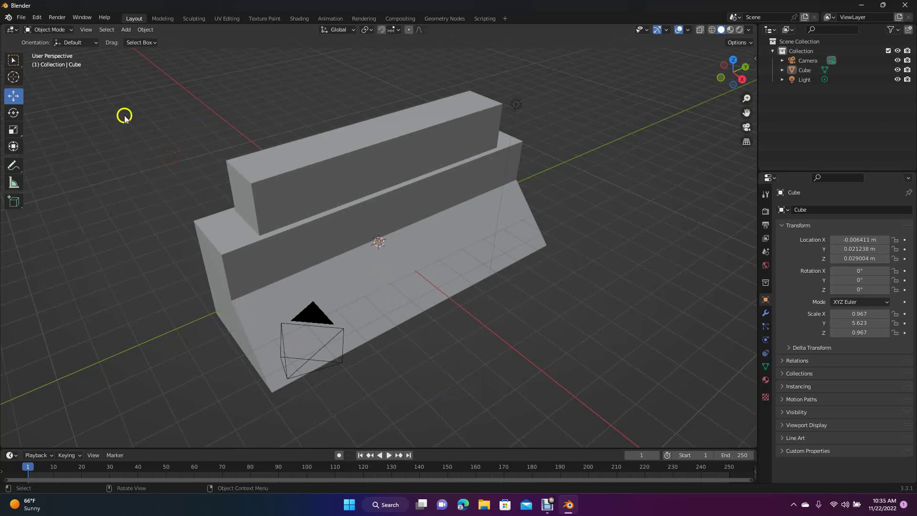
# - Add a cylinder mesh and move it along the X axis to about 3.84 m, in front of the sloped block
pyautogui.click(124, 30)
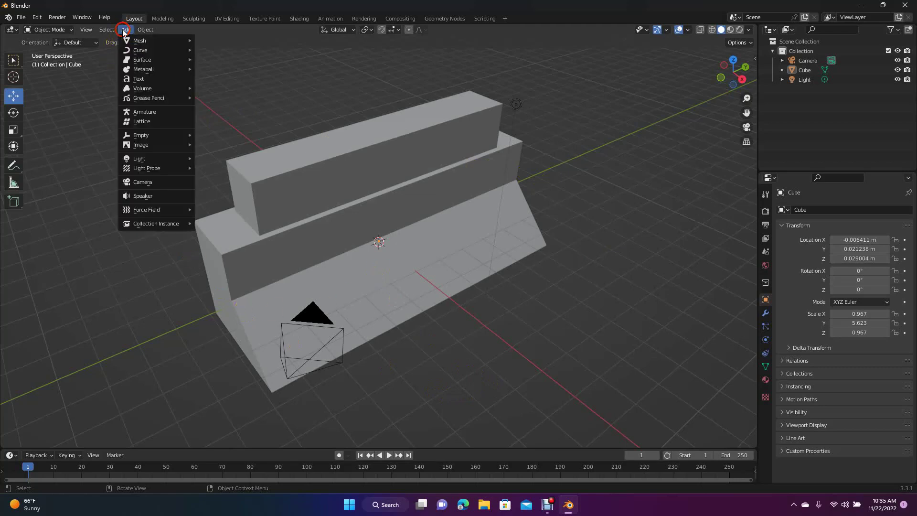
pyautogui.moveTo(129, 40)
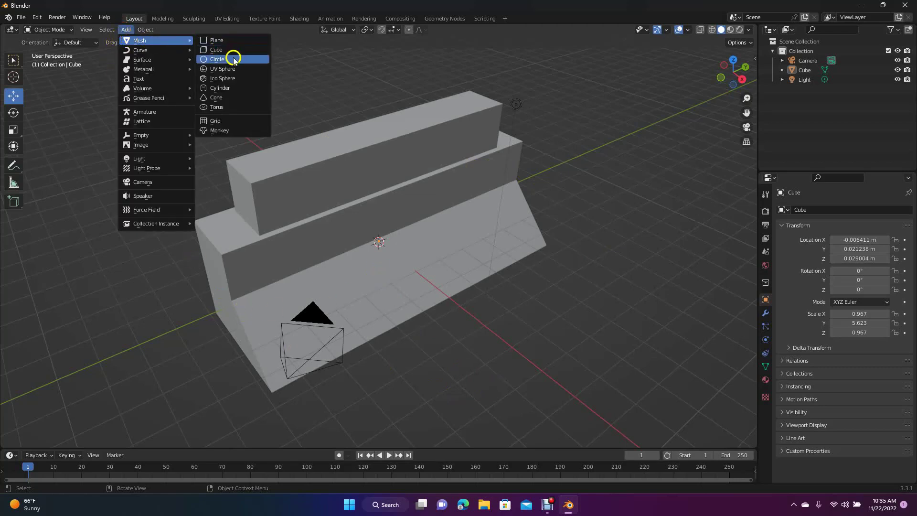
pyautogui.click(222, 87)
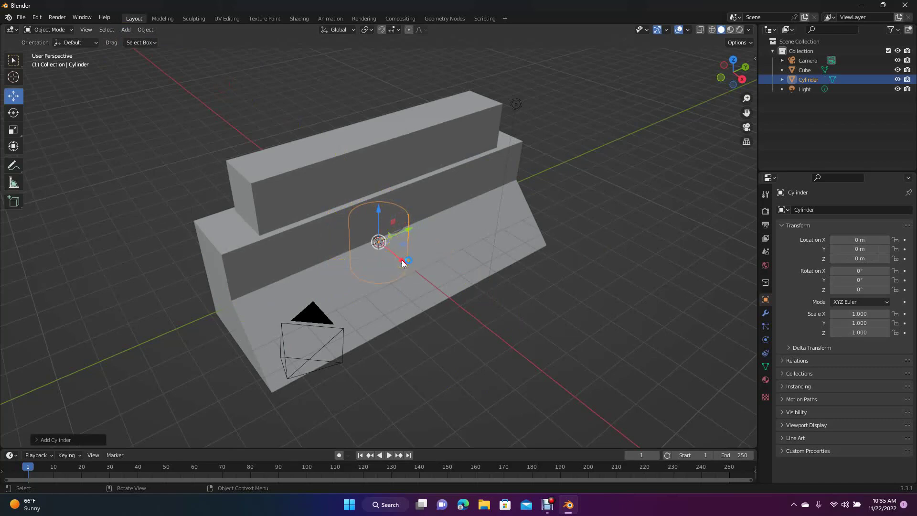
pyautogui.moveTo(402, 261); pyautogui.dragTo(478, 329)
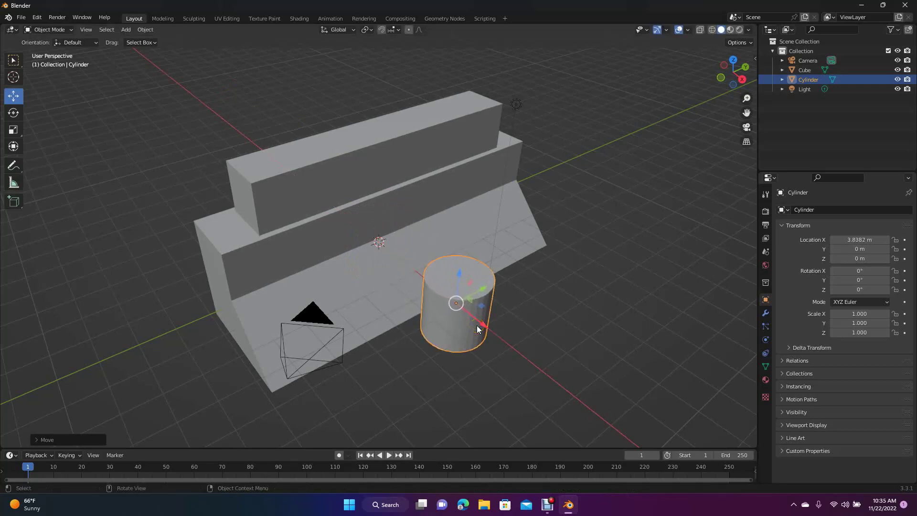
# - Rotate the cylinder about the Y axis and set its Y rotation to 90°
pyautogui.click(14, 113)
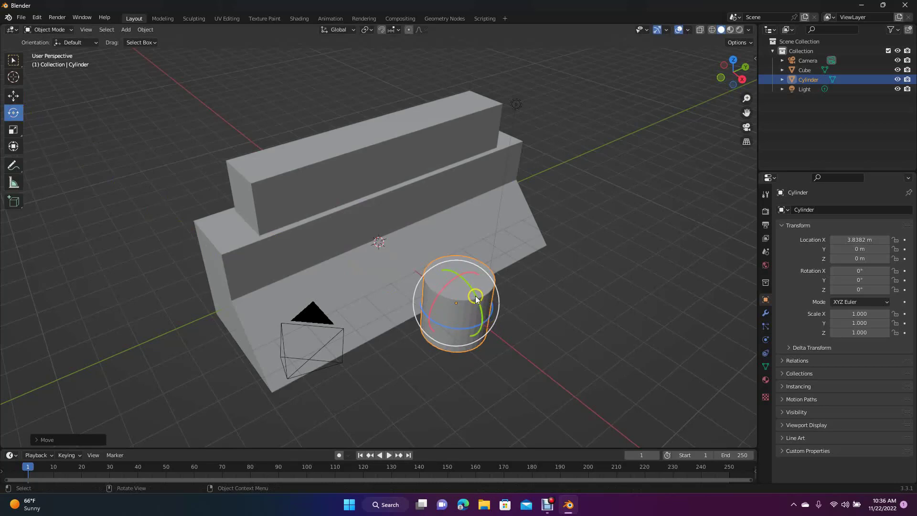
pyautogui.moveTo(475, 297); pyautogui.dragTo(487, 328)
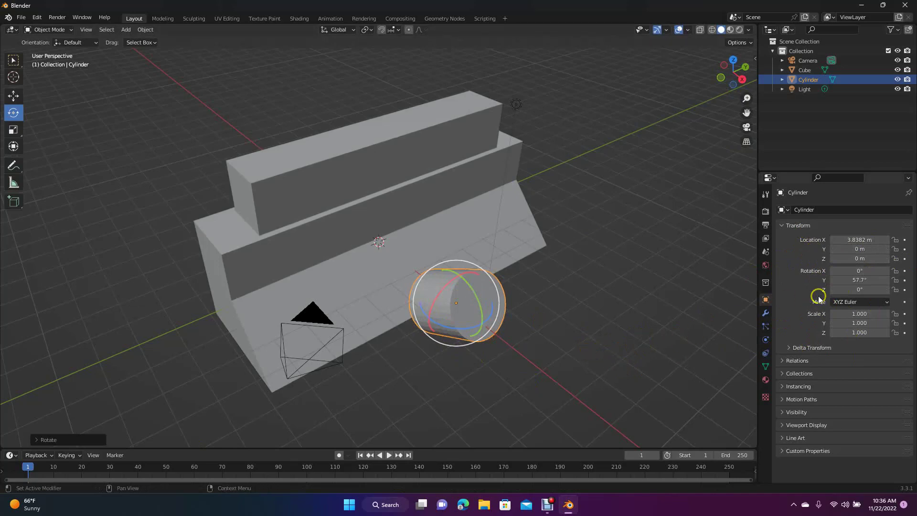
pyautogui.click(861, 279)
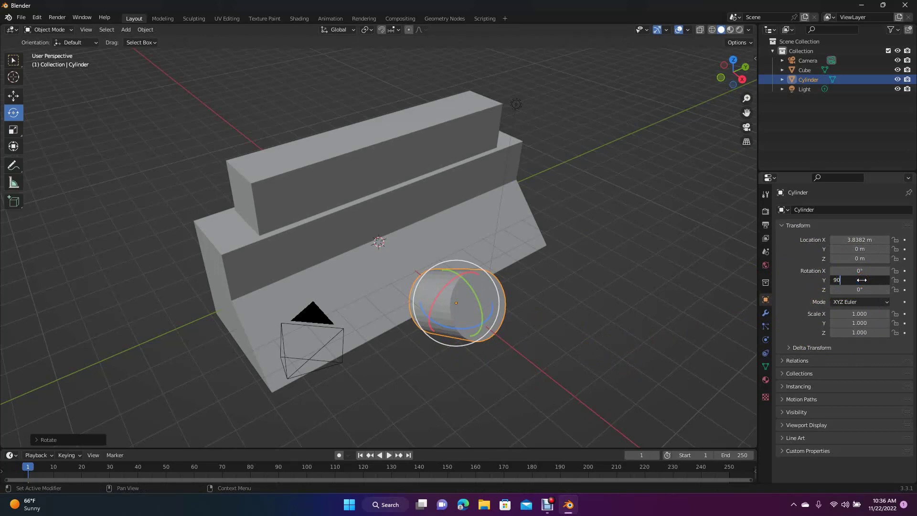
pyautogui.write('90')
pyautogui.press('Return')
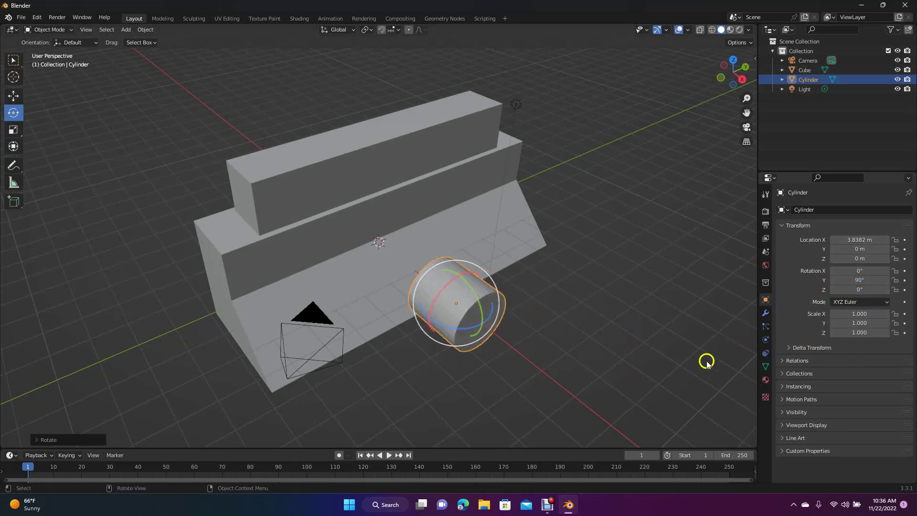
pyautogui.click(654, 329)
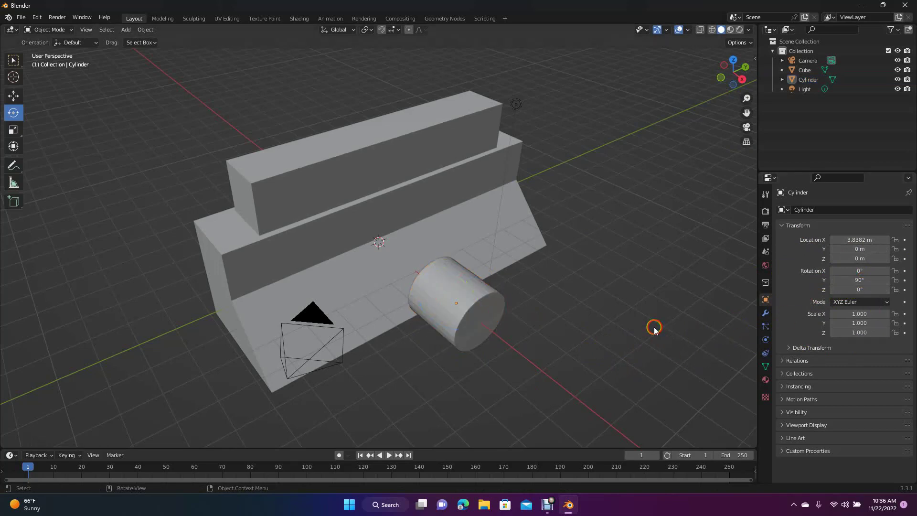
# - Scale the cylinder down uniformly to about 0.618
pyautogui.click(459, 298)
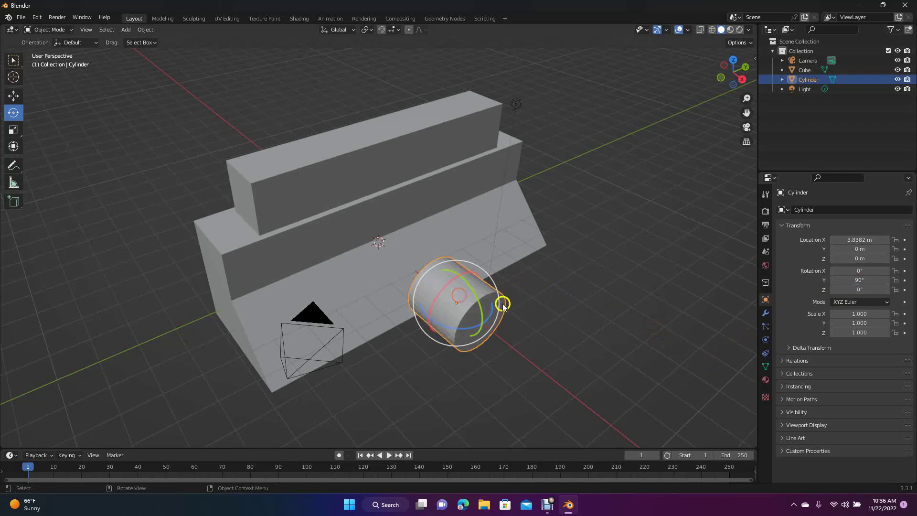
pyautogui.click(15, 95)
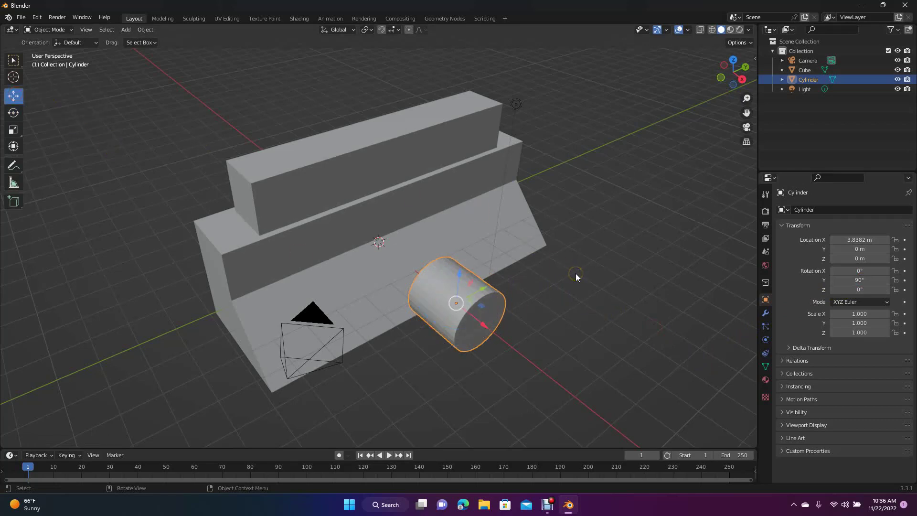
pyautogui.press('s')
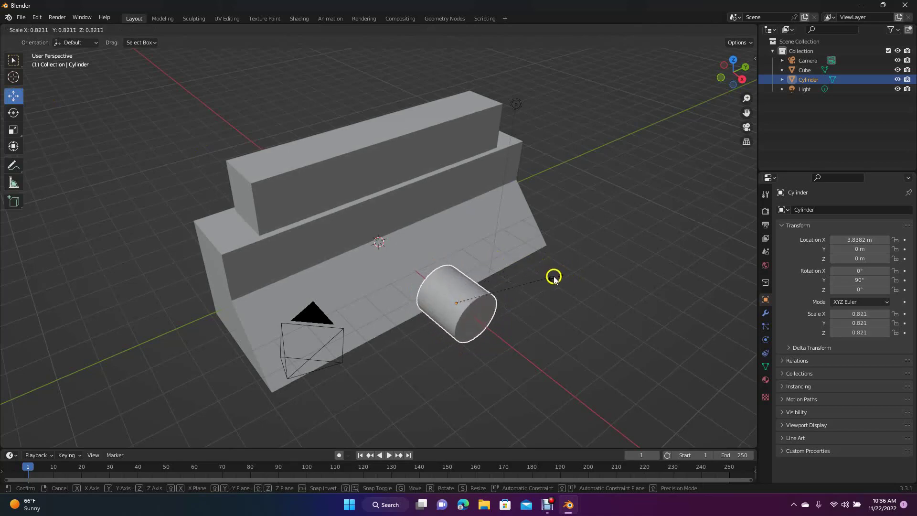
pyautogui.click(528, 279)
# - Move the cylinder into the block's sloped face near one end, at about X 1.93 m and Y -3.98 m
pyautogui.moveTo(483, 324); pyautogui.dragTo(432, 296)
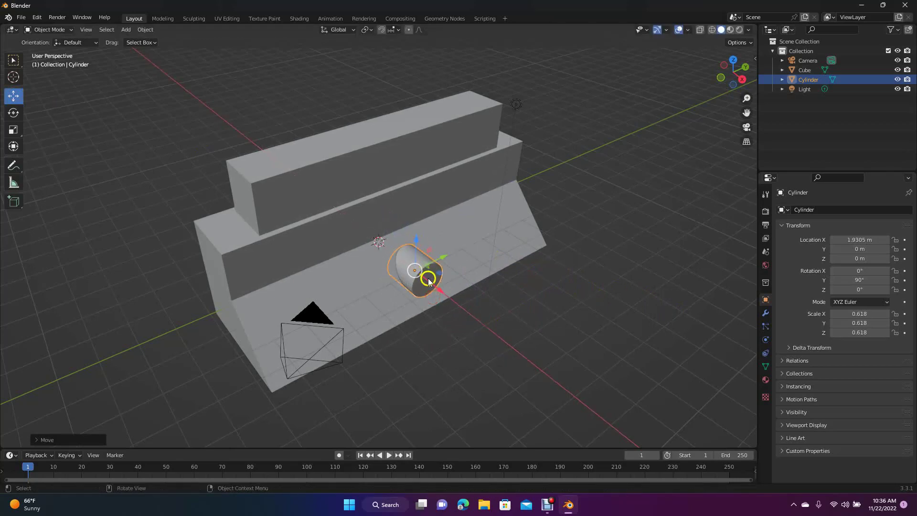
pyautogui.moveTo(444, 262); pyautogui.dragTo(339, 319)
pyautogui.click(462, 359)
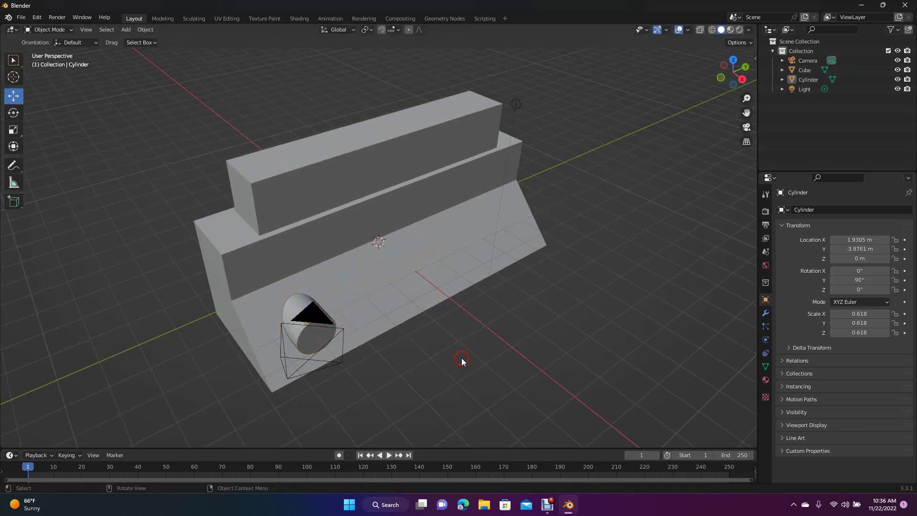
pyautogui.moveTo(735, 79); pyautogui.dragTo(754, 46)
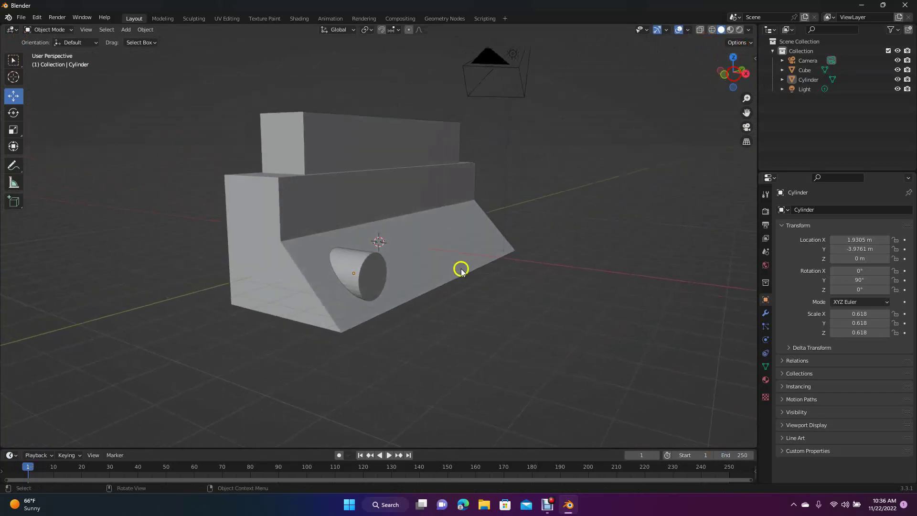
pyautogui.click(375, 273)
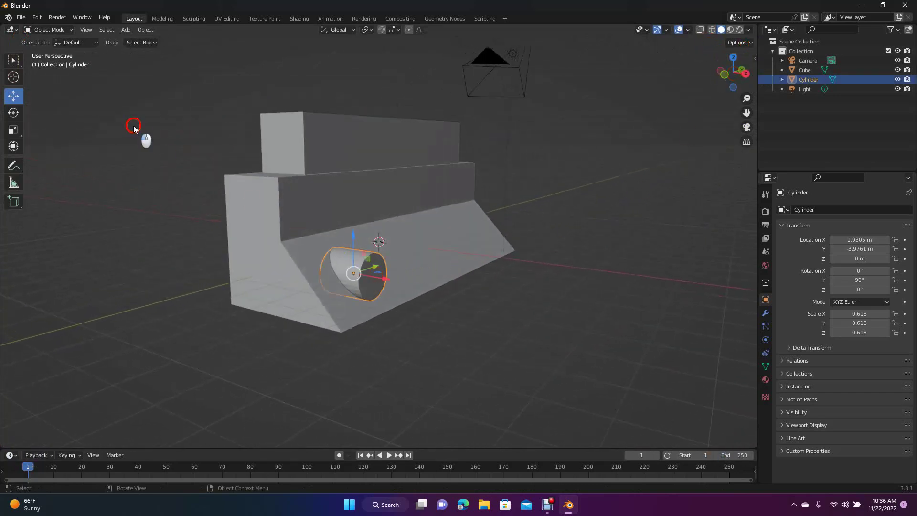
pyautogui.click(138, 131)
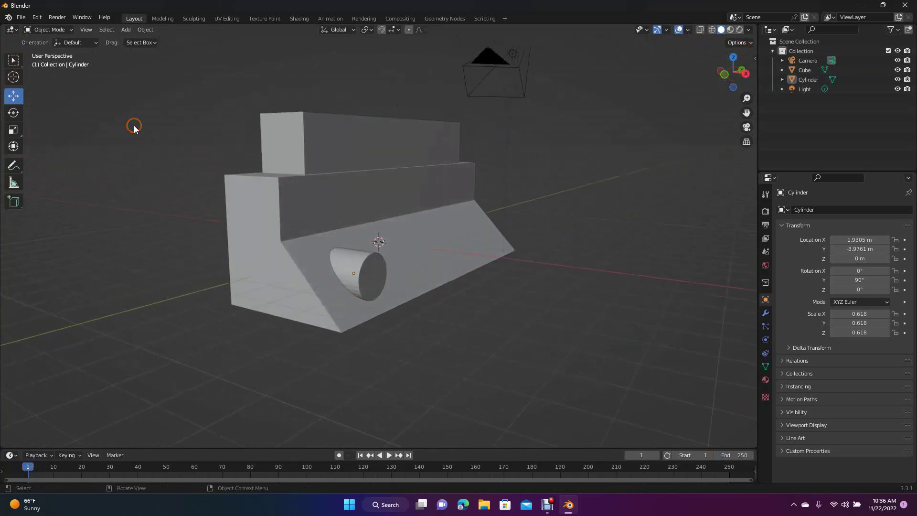
# - Switch to the Modeling workspace and inset the cylinder's exposed end face by about 0.2 m
pyautogui.click(163, 18)
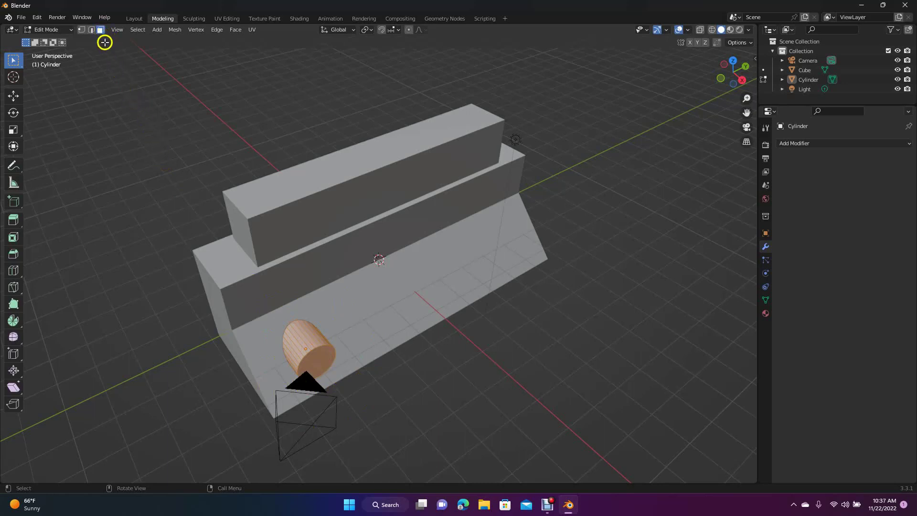
pyautogui.click(14, 95)
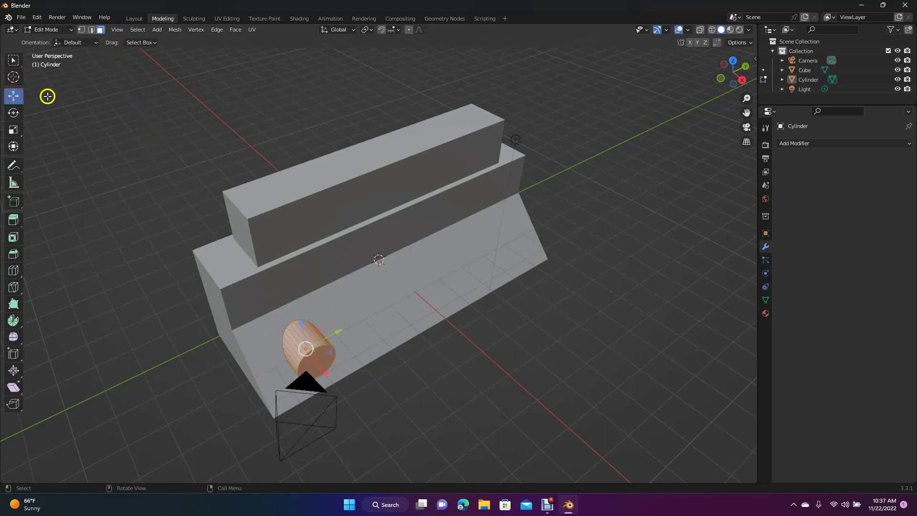
pyautogui.click(99, 109)
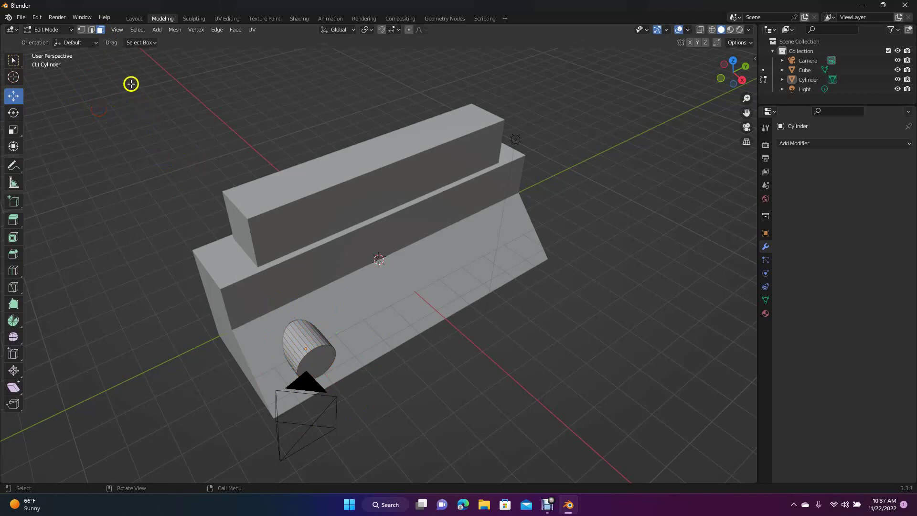
pyautogui.click(100, 30)
pyautogui.click(324, 362)
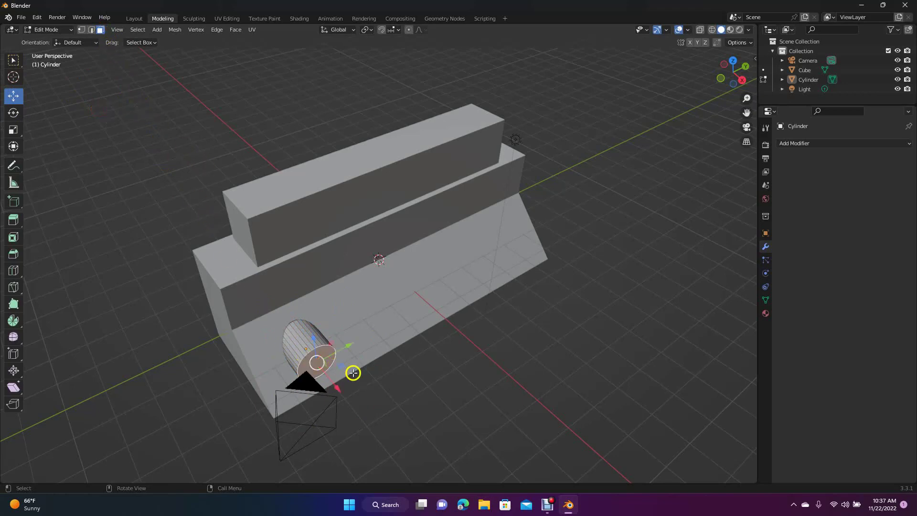
pyautogui.press('i')
pyautogui.click(439, 409)
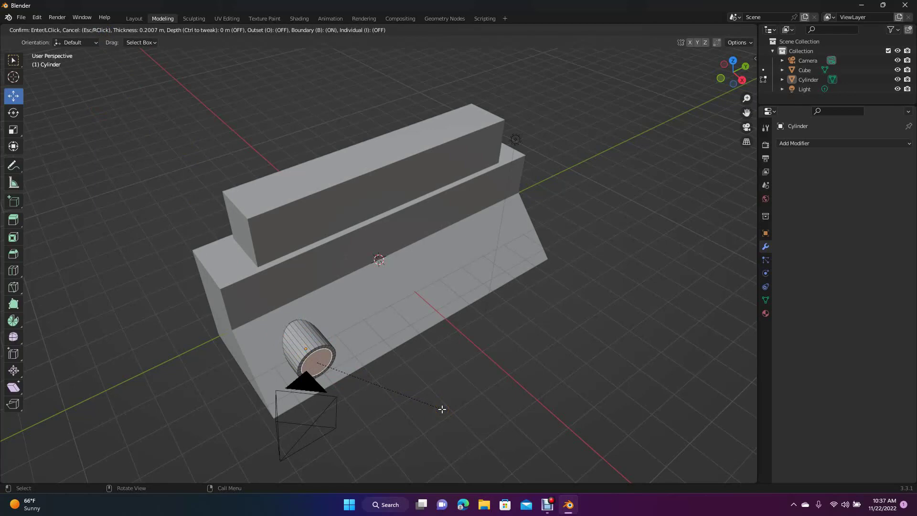
pyautogui.click(442, 408)
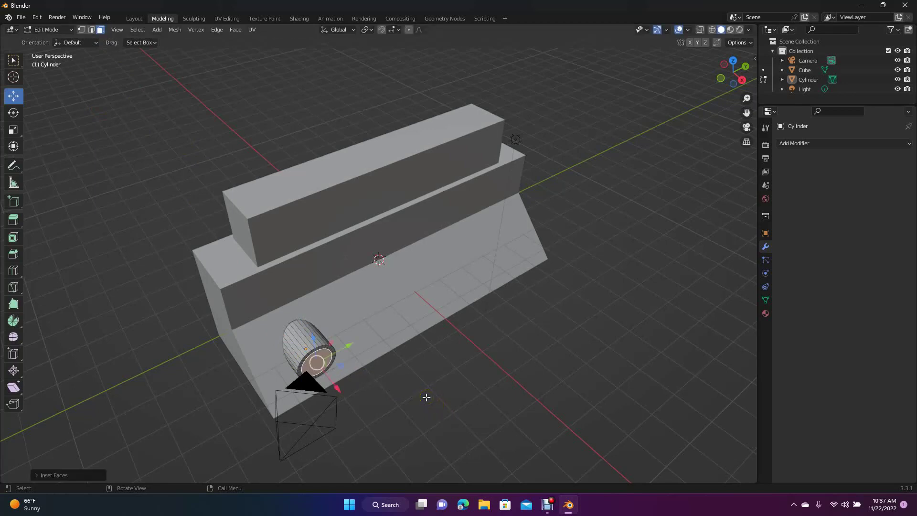
# - Inset the cylinder's end face again by about 0.16 m and extrude it inward to form a round recess
pyautogui.press('i')
pyautogui.click(424, 397)
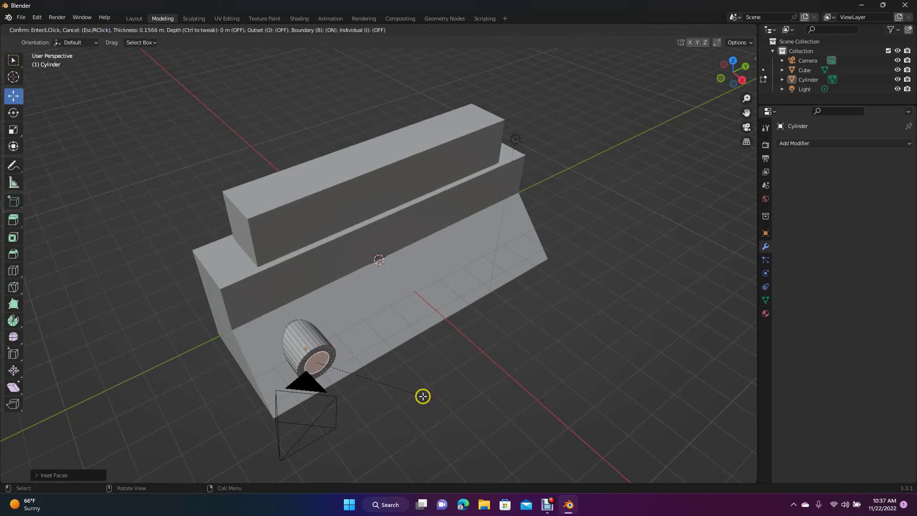
pyautogui.rightClick(423, 396)
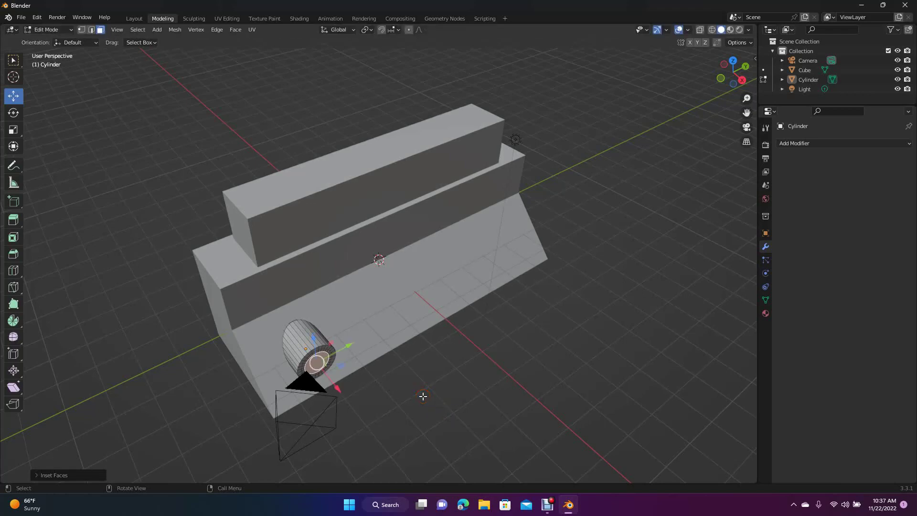
pyautogui.press('e')
pyautogui.click(420, 388)
pyautogui.click(420, 388)
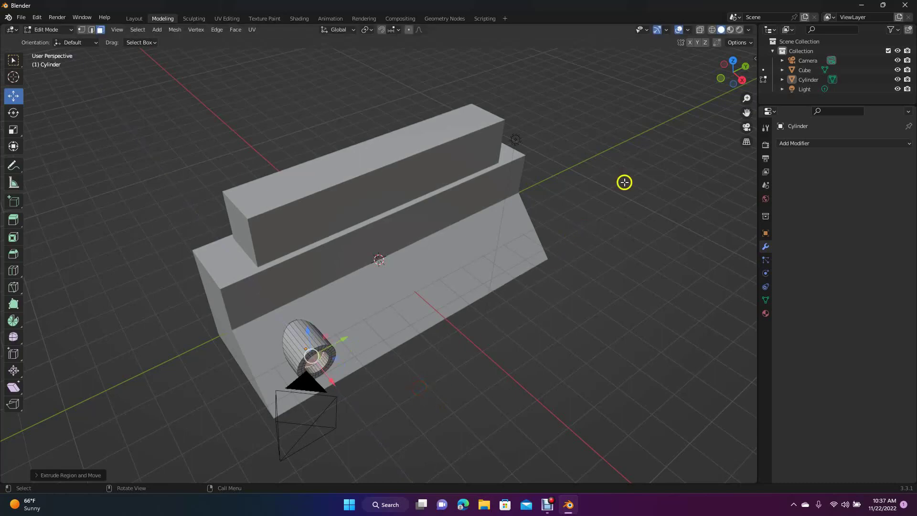
# - Inset the floor face of the cylinder's recess by about 0.086 m
pyautogui.moveTo(736, 82); pyautogui.dragTo(730, 44)
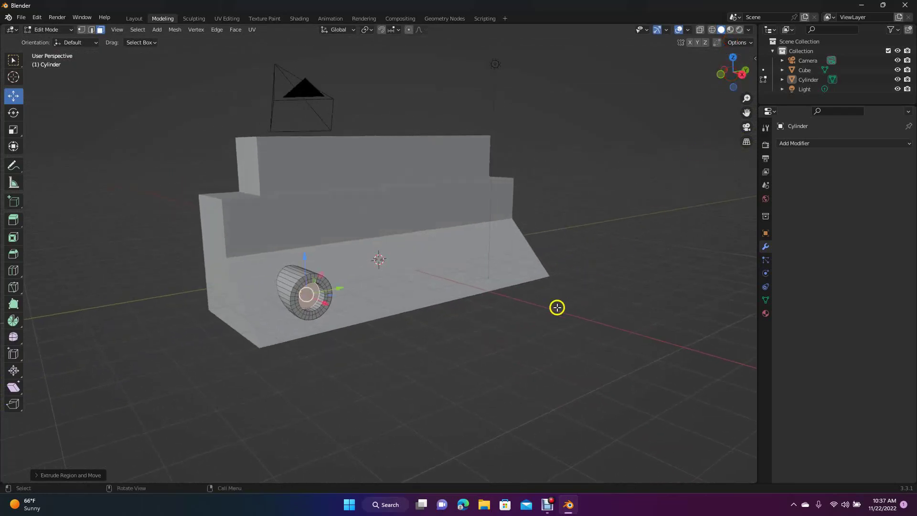
pyautogui.click(481, 359)
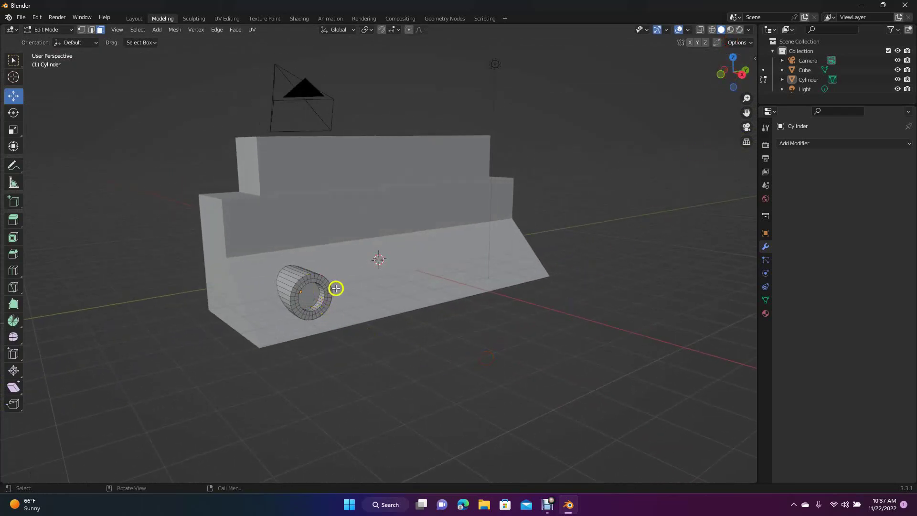
pyautogui.click(307, 294)
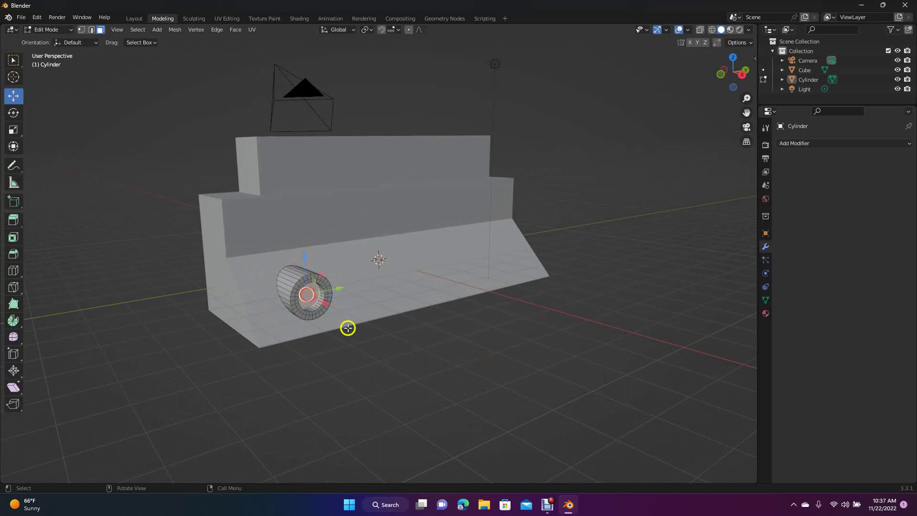
pyautogui.press('i')
pyautogui.click(429, 384)
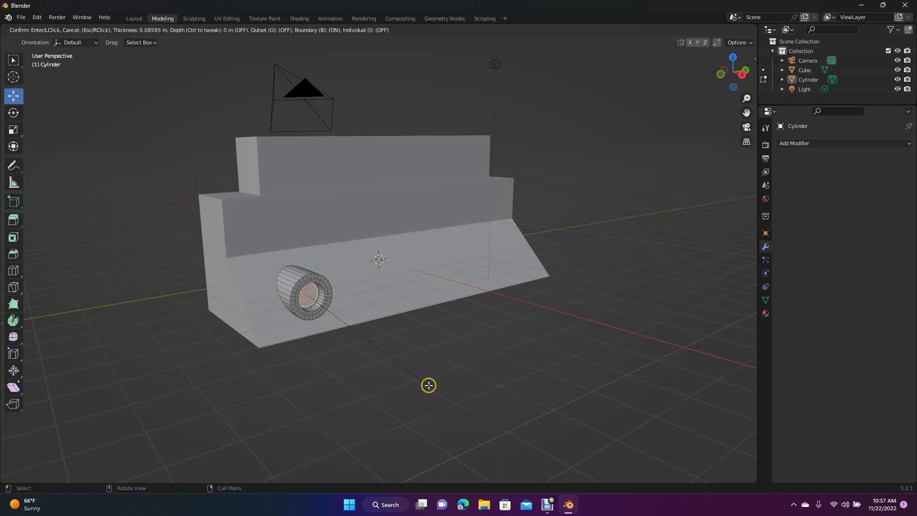
pyautogui.click(427, 384)
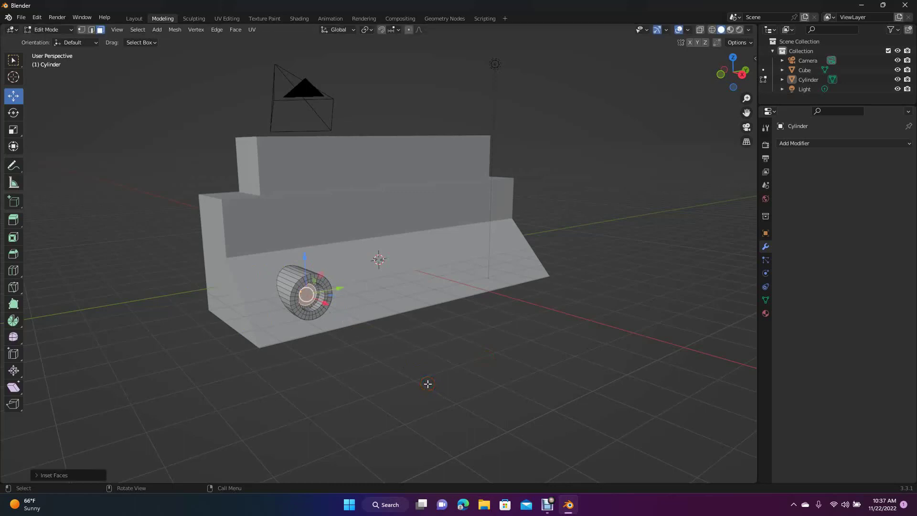
# - Extrude the inset face outward by about 1.53 m into a shaft protruding from the cylinder
pyautogui.press('e')
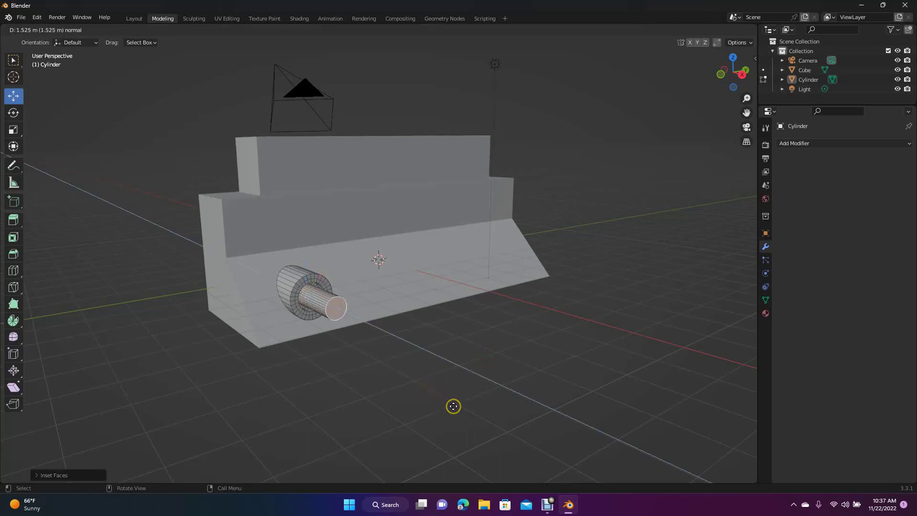
pyautogui.click(453, 405)
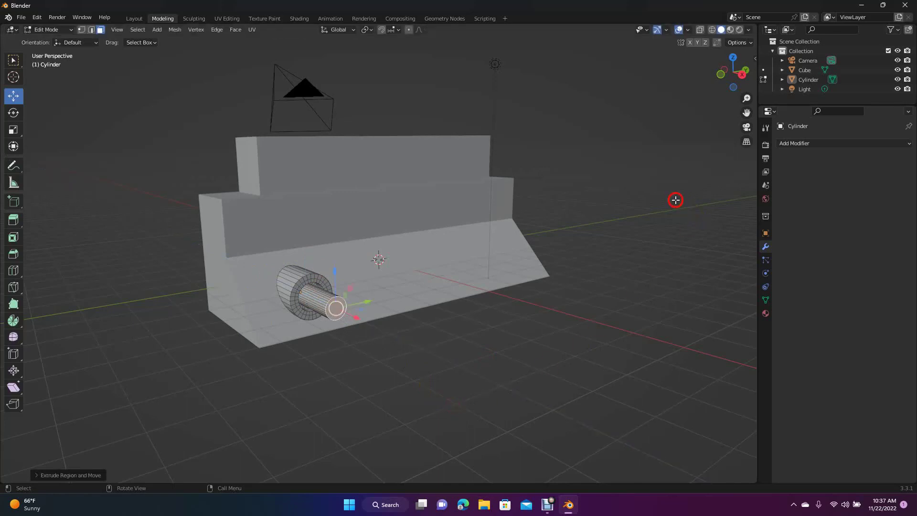
pyautogui.moveTo(735, 72)
pyautogui.mouseDown()
pyautogui.moveTo(17, 76)
pyautogui.moveTo(50, 63)
pyautogui.moveTo(752, 69)
pyautogui.moveTo(709, 69)
pyautogui.moveTo(685, 119)
pyautogui.moveTo(747, 127)
pyautogui.moveTo(746, 70)
pyautogui.moveTo(740, 57)
pyautogui.moveTo(735, 67)
pyautogui.moveTo(724, 58)
pyautogui.moveTo(740, 74)
pyautogui.mouseUp()
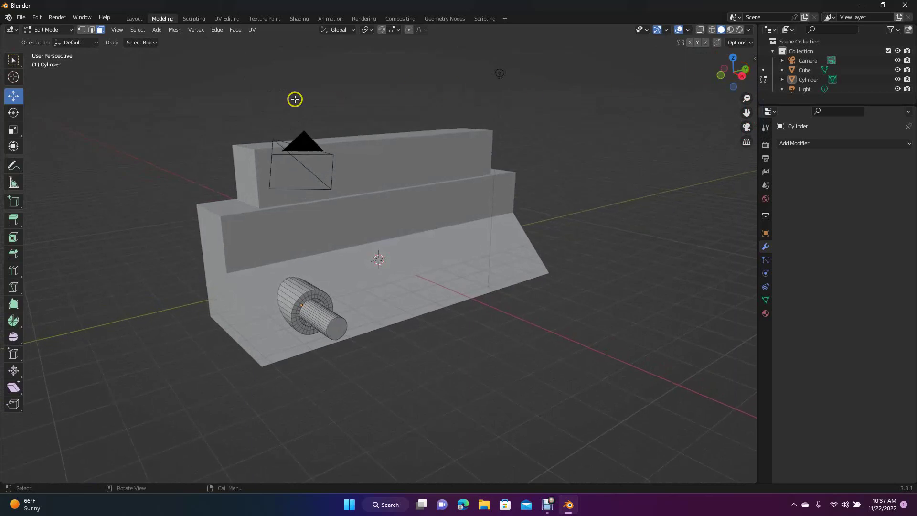
# - Return to the Layout workspace and duplicate the cylinder along the Y axis to about Y -1.85 m
pyautogui.click(135, 19)
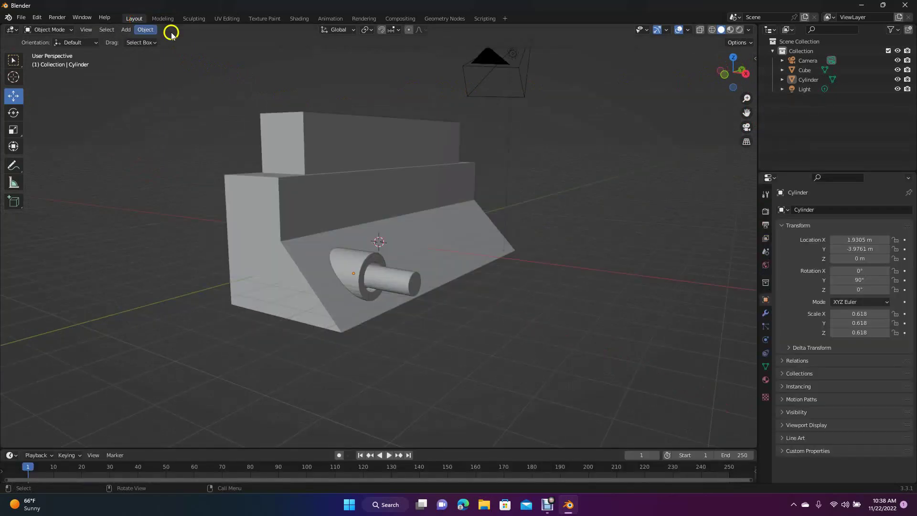
pyautogui.moveTo(733, 74); pyautogui.dragTo(709, 90)
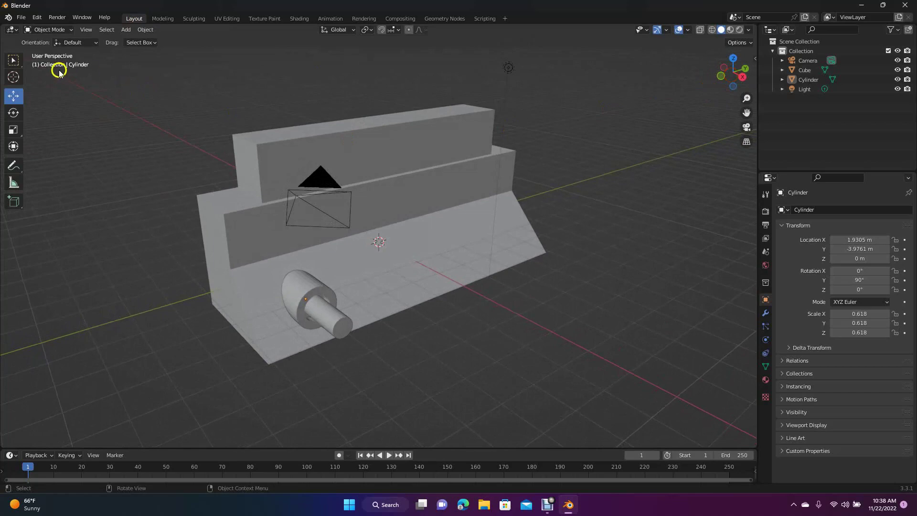
pyautogui.click(16, 97)
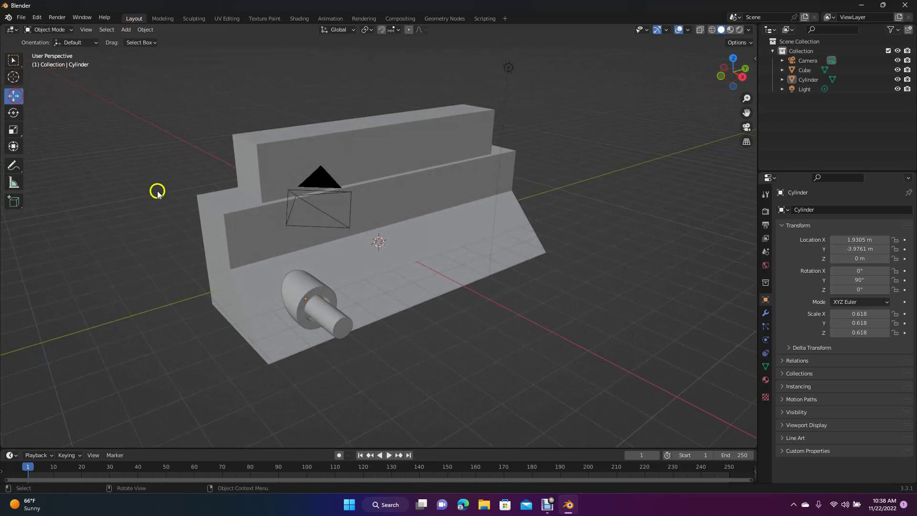
pyautogui.click(299, 290)
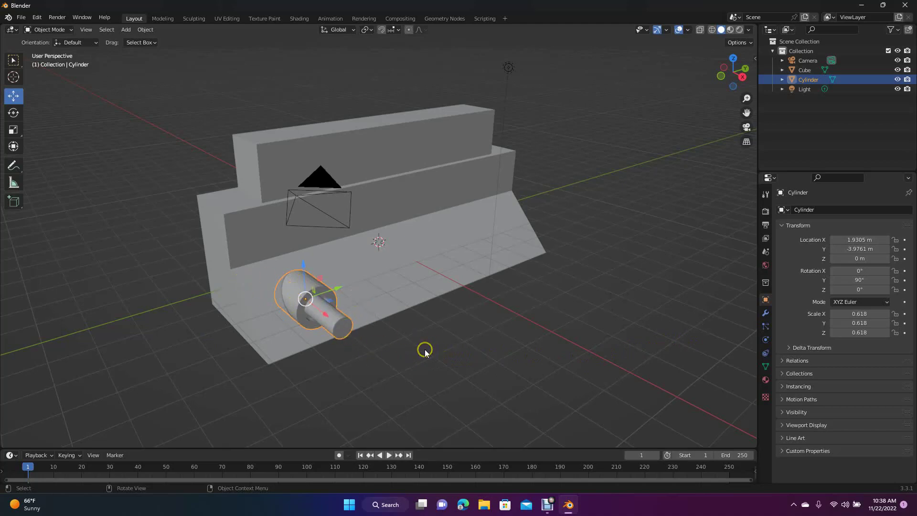
pyautogui.hotkey('shift', 'd')
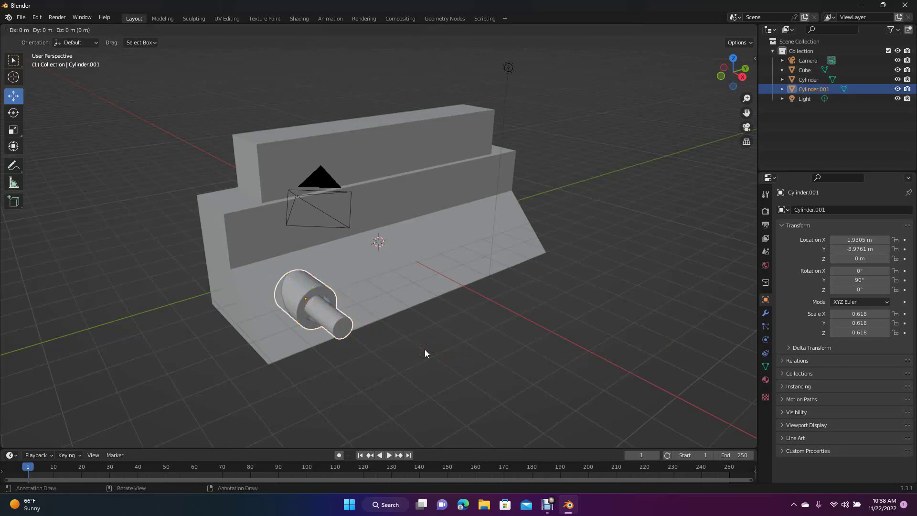
pyautogui.press('x')
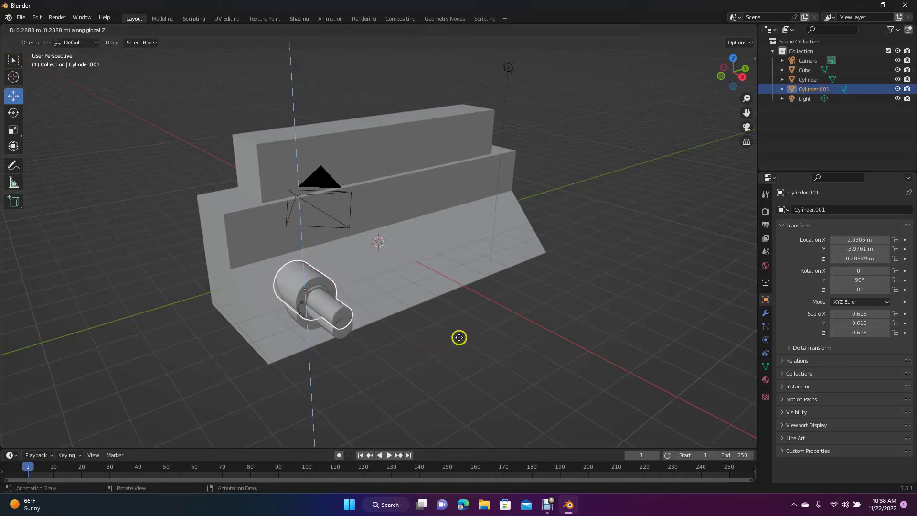
pyautogui.press('y')
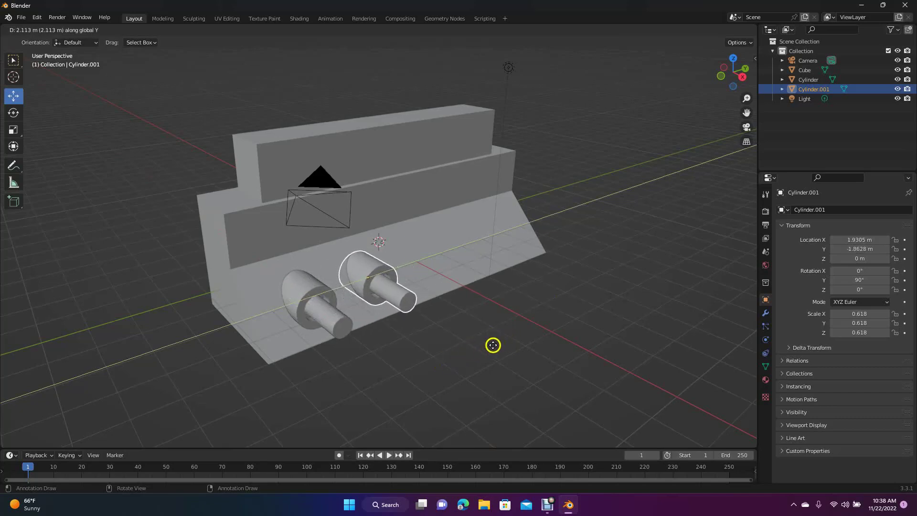
pyautogui.click(490, 344)
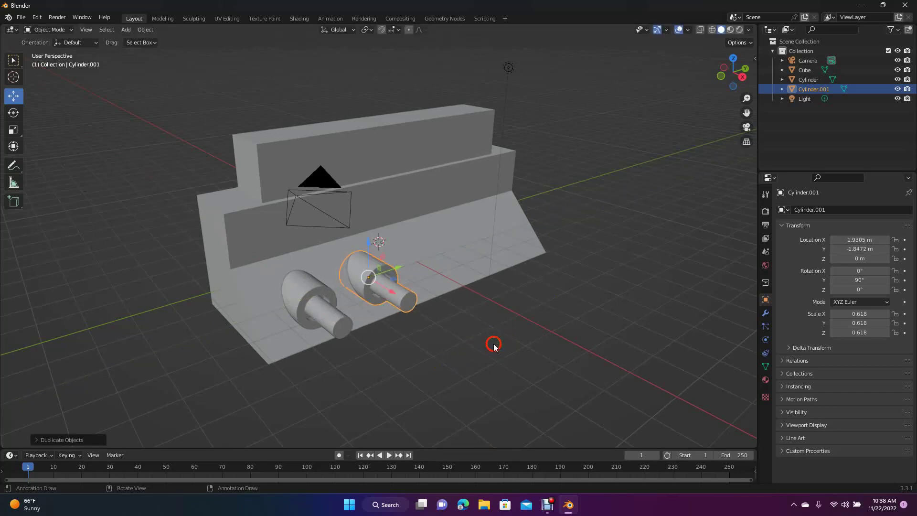
pyautogui.click(480, 393)
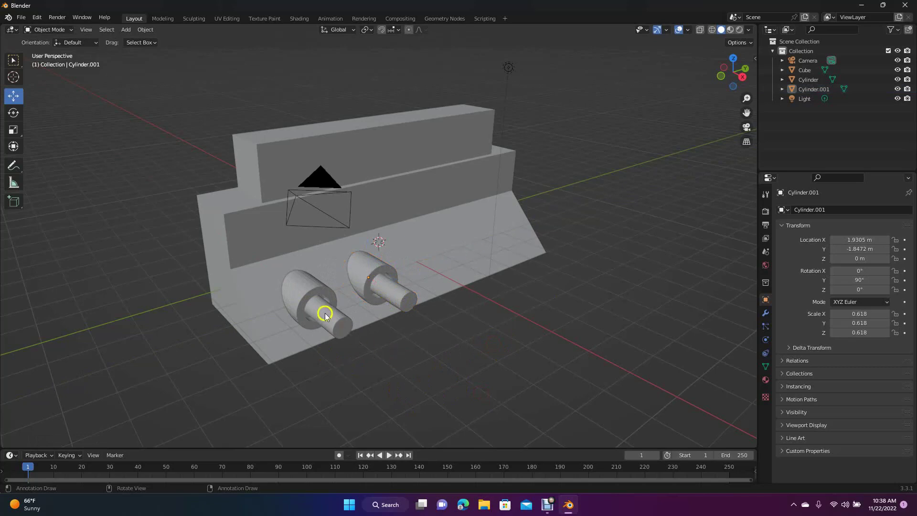
# - Duplicate both cylinders together along the Y axis by about 5.2 m, near the block's far end
pyautogui.click(302, 281)
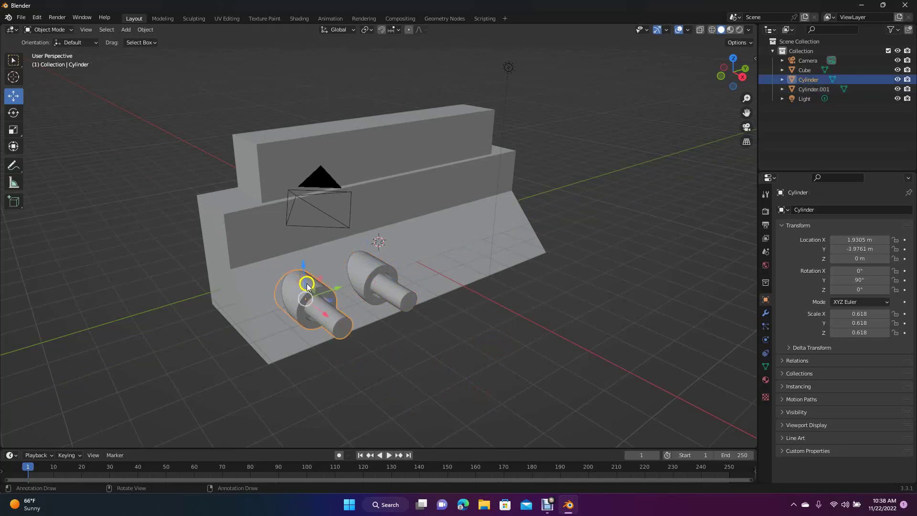
pyautogui.keyDown('shift'); pyautogui.click(371, 264); pyautogui.keyUp('shift')
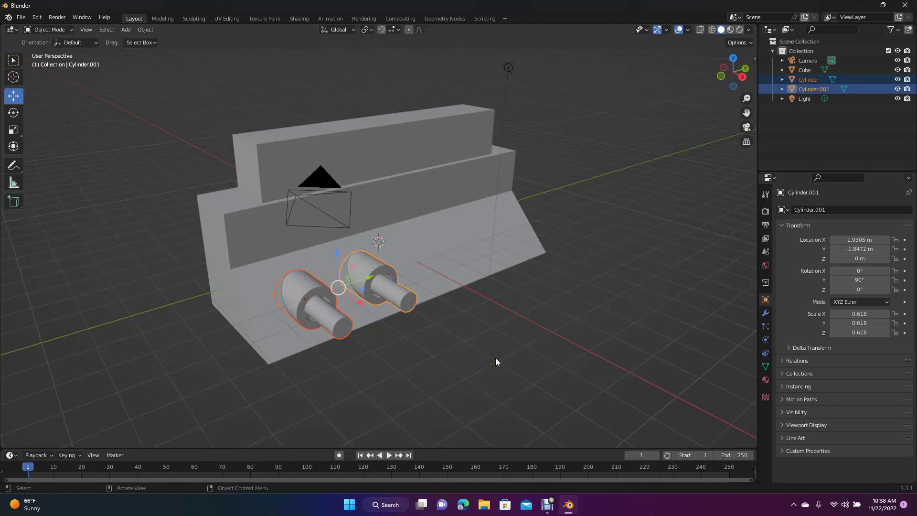
pyautogui.hotkey('shift', 'd')
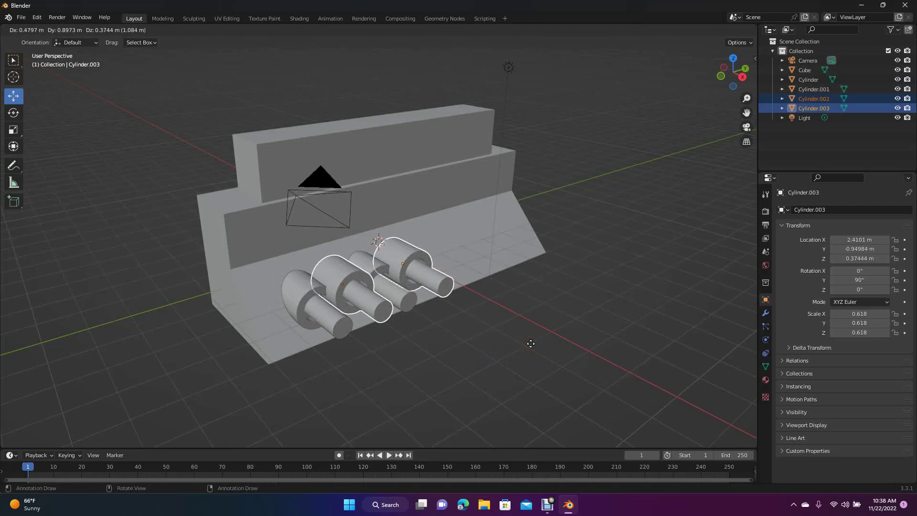
pyautogui.press('y')
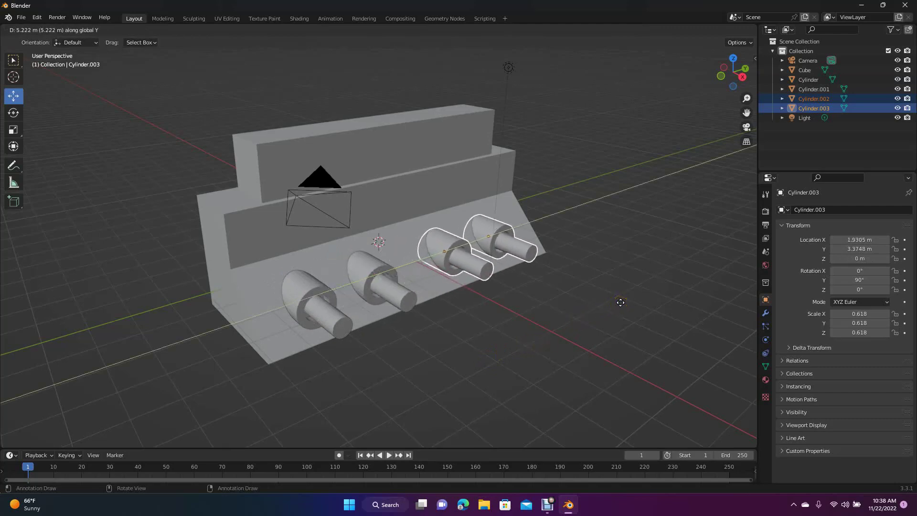
pyautogui.click(620, 302)
pyautogui.click(636, 309)
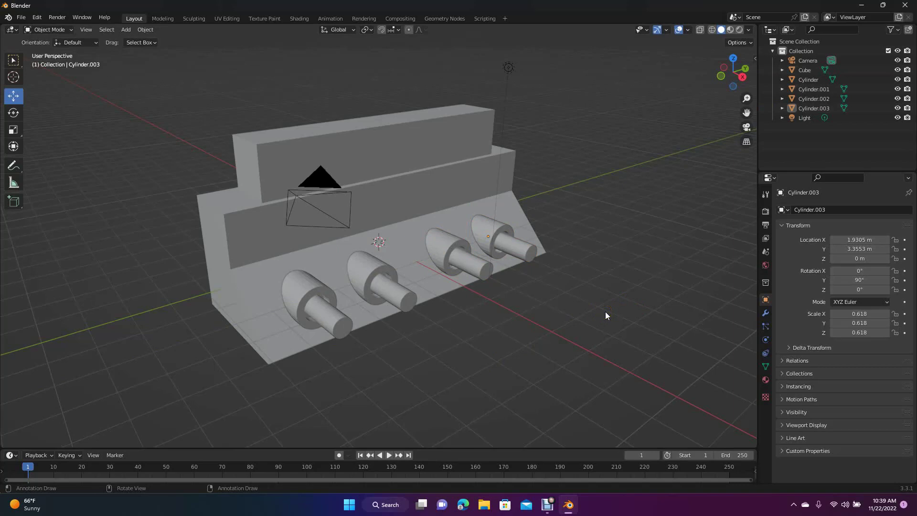
# - From the top view, move the two far-end cylinders together along the Y axis by about 0.85 m toward the block's far end
pyautogui.press('KP_1')
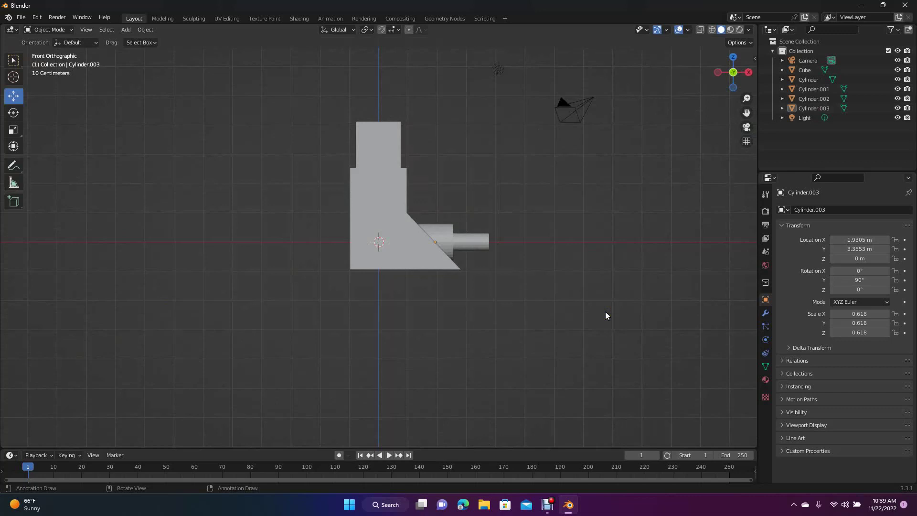
pyautogui.press('KP_7')
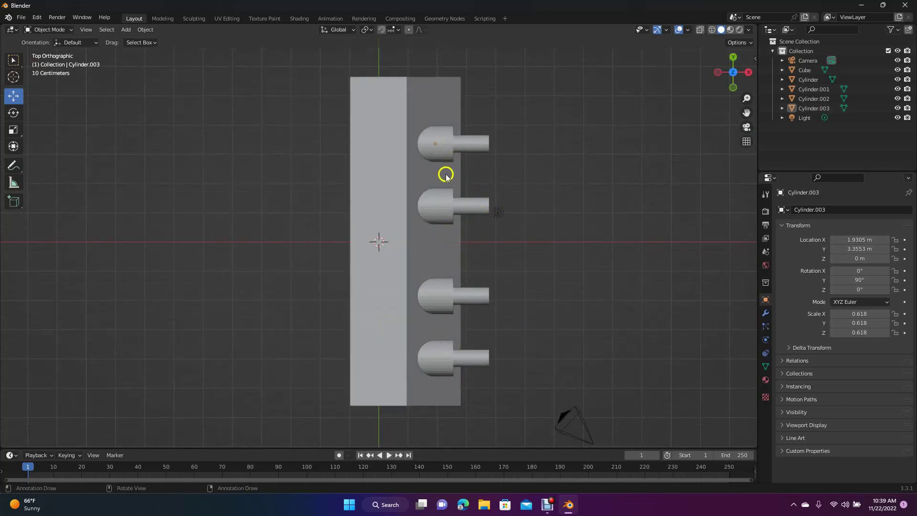
pyautogui.click(444, 156)
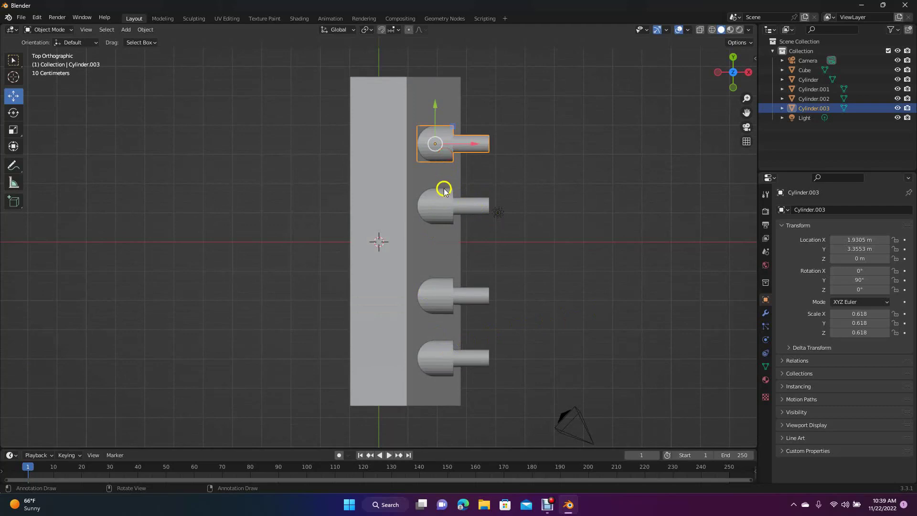
pyautogui.keyDown('shift'); pyautogui.click(440, 204); pyautogui.keyUp('shift')
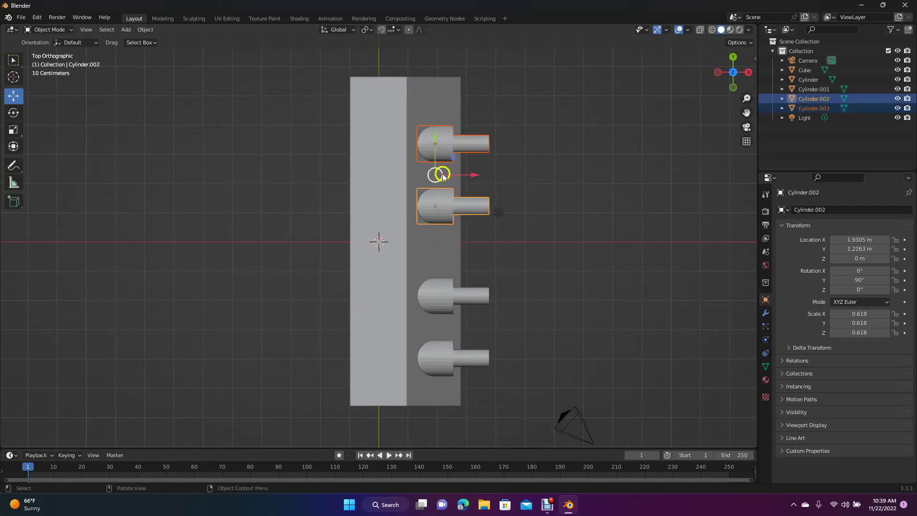
pyautogui.moveTo(436, 138); pyautogui.dragTo(434, 106)
pyautogui.click(553, 159)
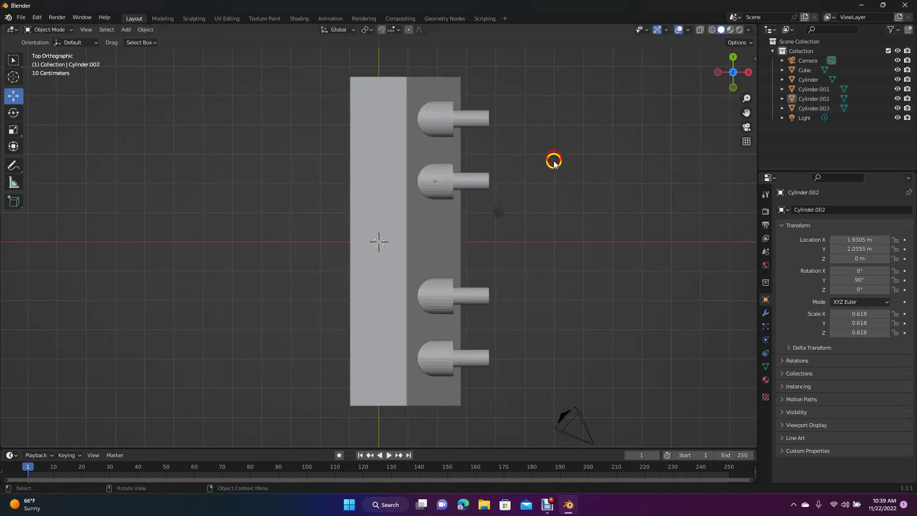
# - Move the two near-end cylinders together along the Y axis by about -0.33 m toward the block's near end
pyautogui.click(434, 305)
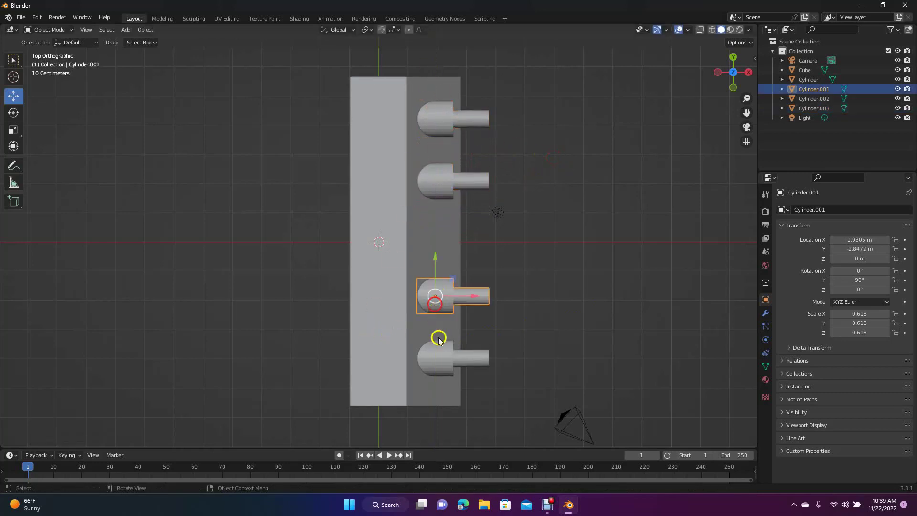
pyautogui.keyDown('shift'); pyautogui.click(440, 367); pyautogui.keyUp('shift')
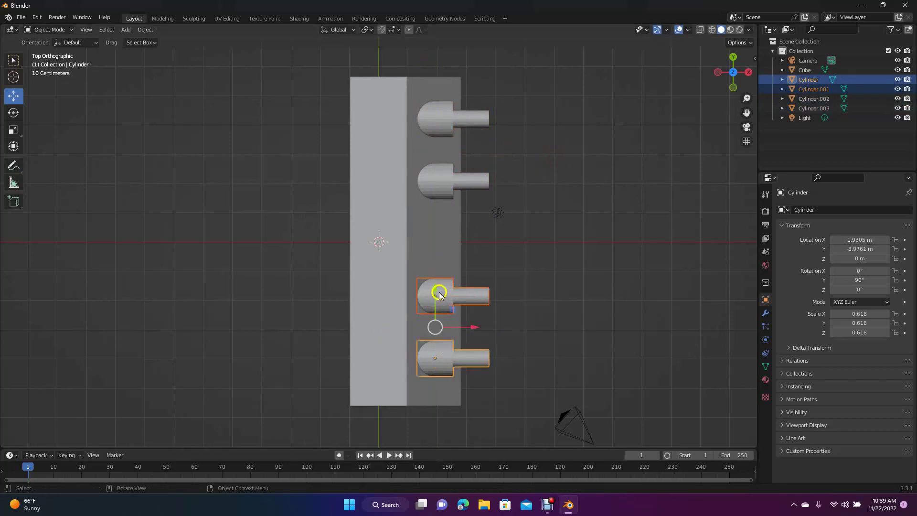
pyautogui.moveTo(434, 292); pyautogui.dragTo(435, 300)
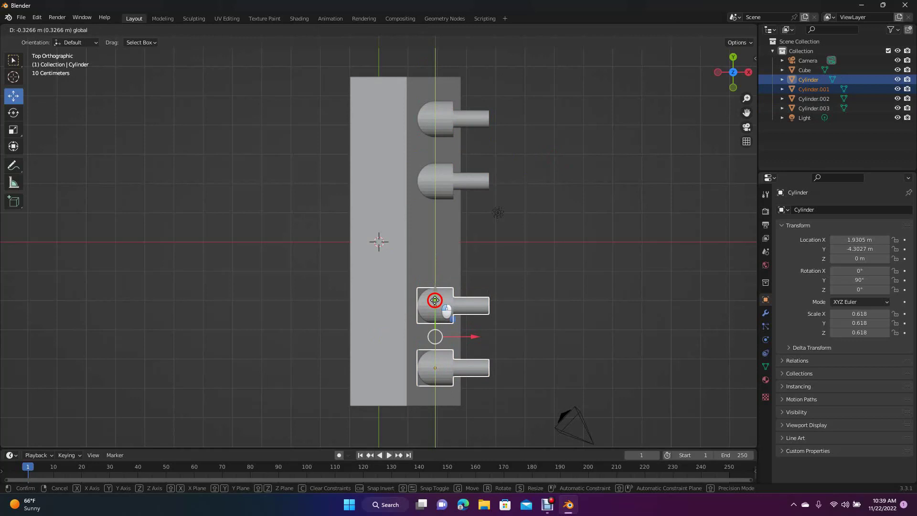
pyautogui.moveTo(434, 300); pyautogui.dragTo(435, 300)
pyautogui.click(567, 323)
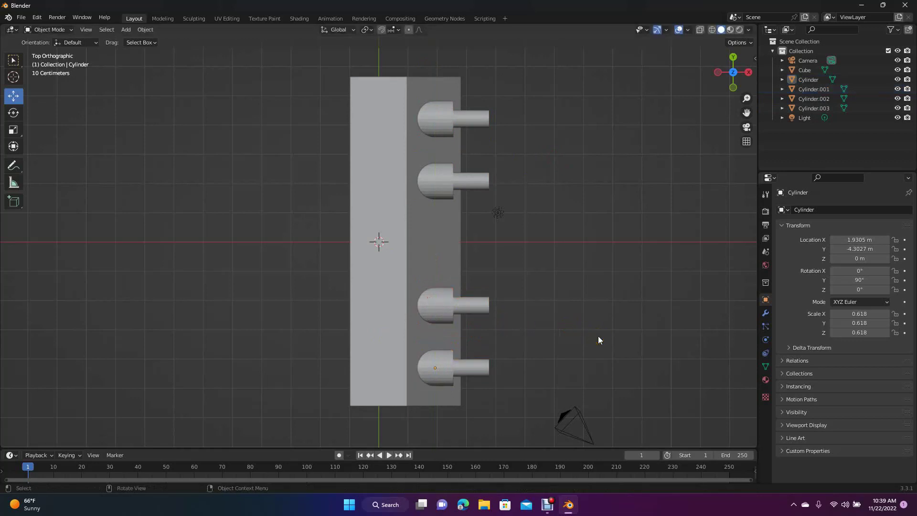
pyautogui.click(746, 142)
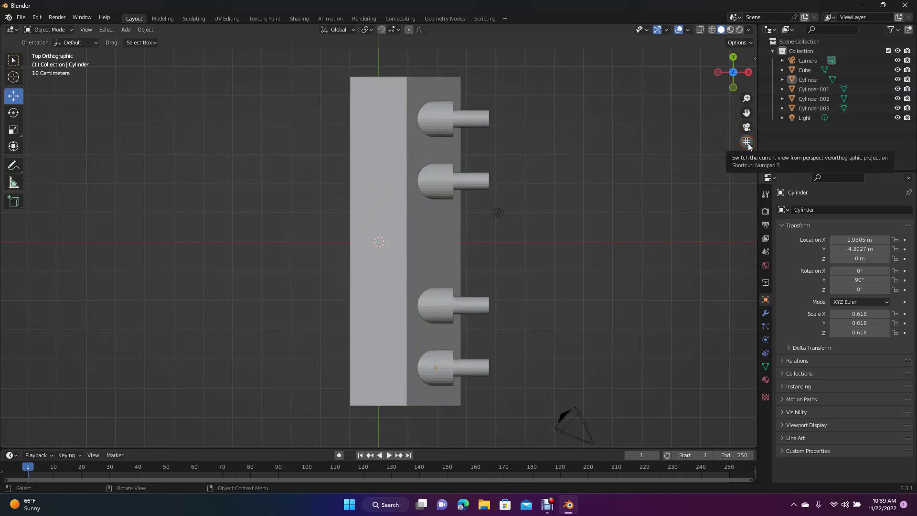
pyautogui.moveTo(732, 72); pyautogui.dragTo(669, 263)
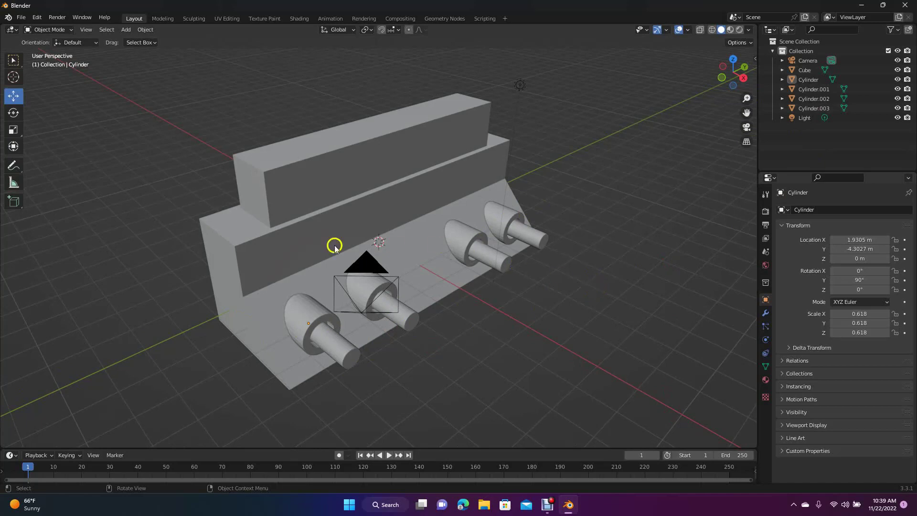
pyautogui.click(288, 243)
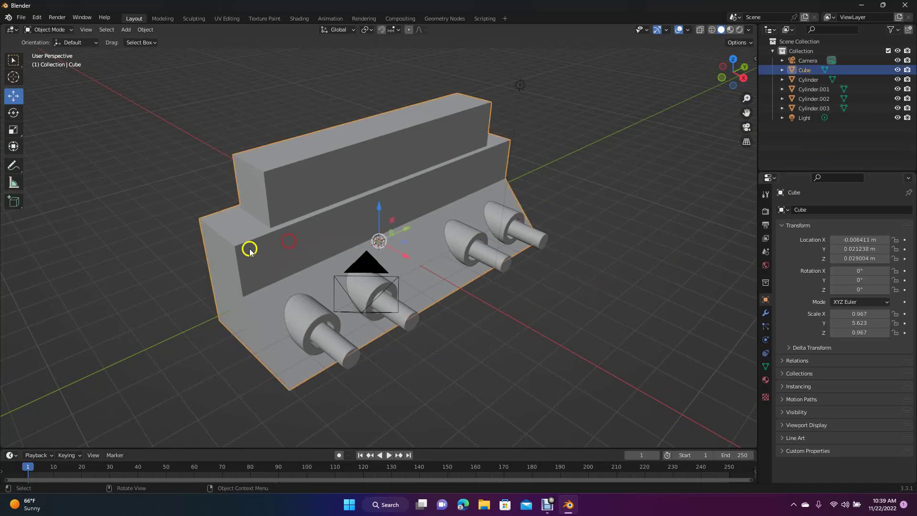
pyautogui.click(118, 245)
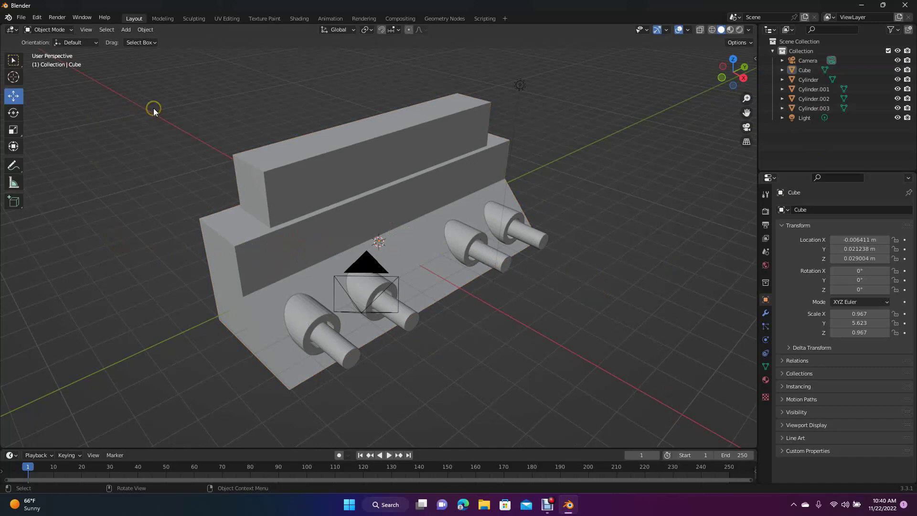
pyautogui.click(164, 20)
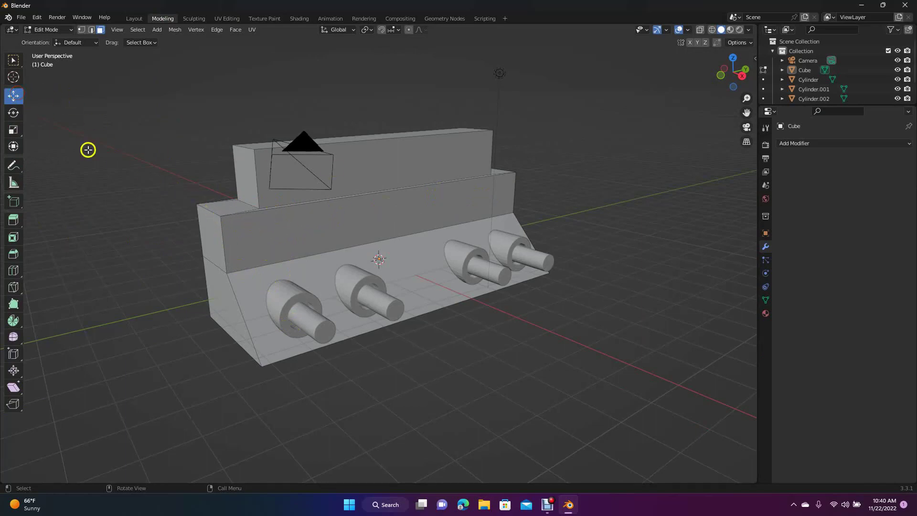
pyautogui.click(132, 18)
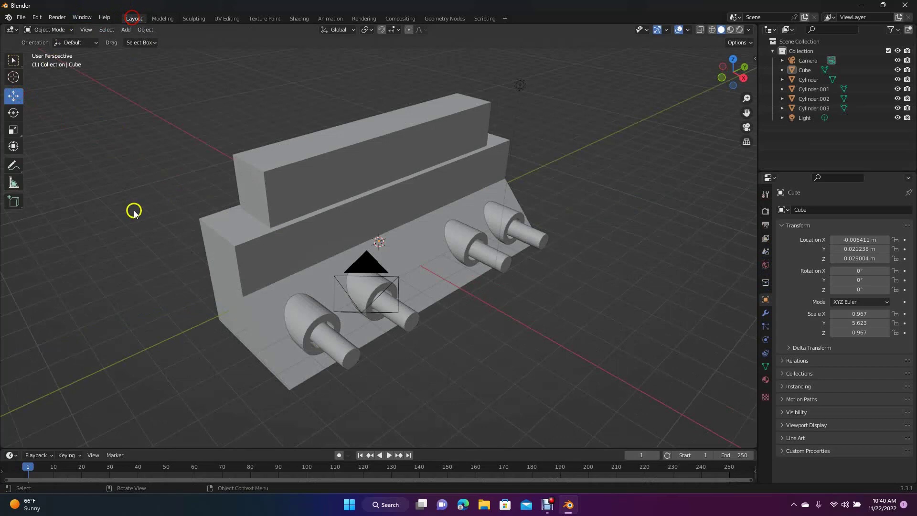
# - Select the block's middle-tier front face in the Modeling workspace and briefly activate the Loop Cut tool
pyautogui.click(279, 254)
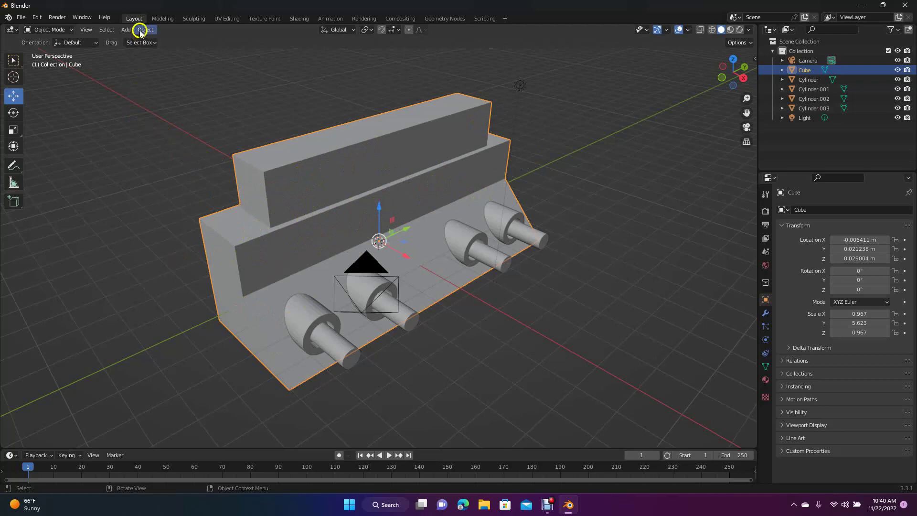
pyautogui.click(163, 20)
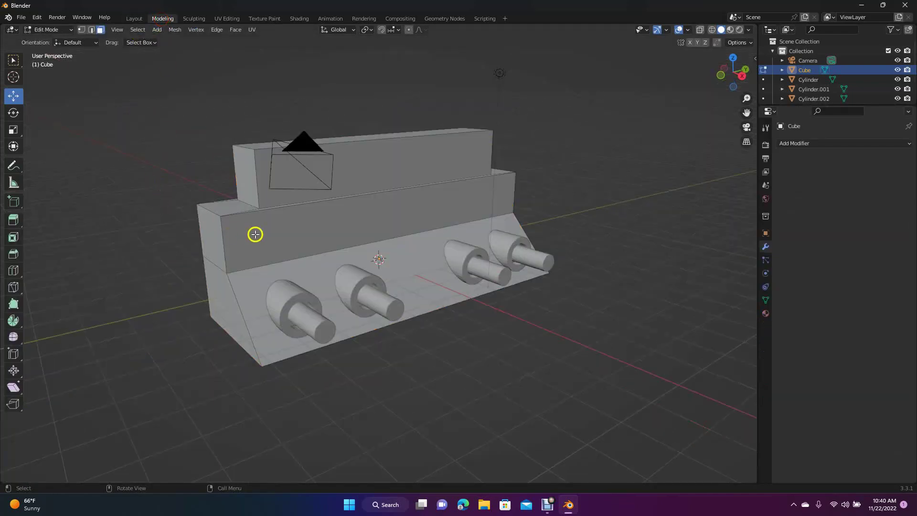
pyautogui.click(289, 240)
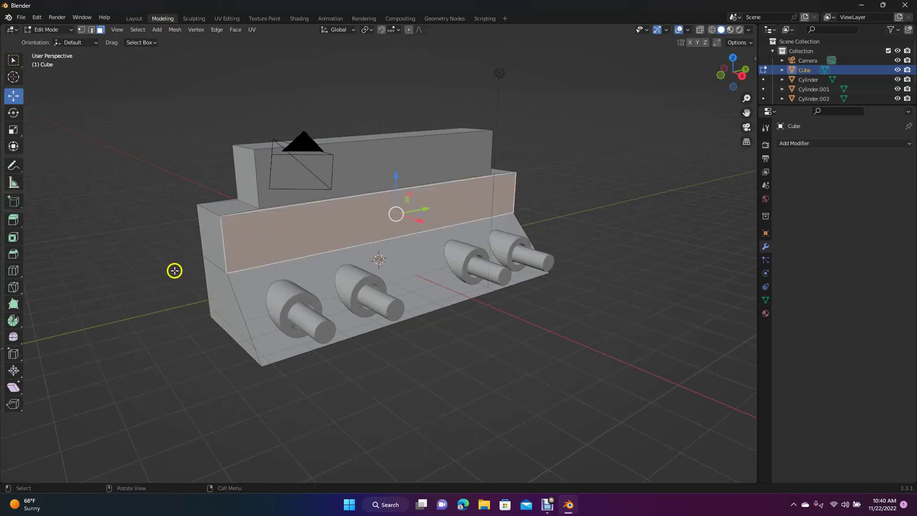
pyautogui.click(17, 273)
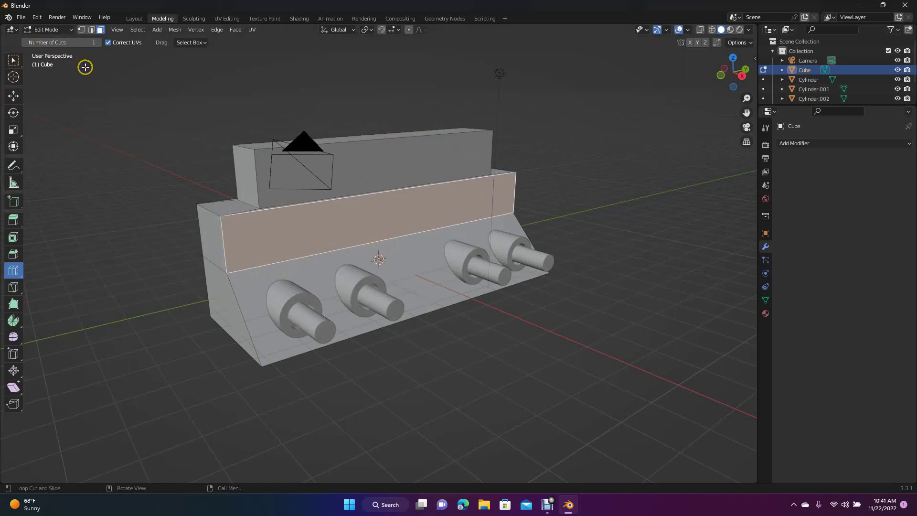
pyautogui.click(11, 96)
pyautogui.click(104, 157)
pyautogui.click(276, 244)
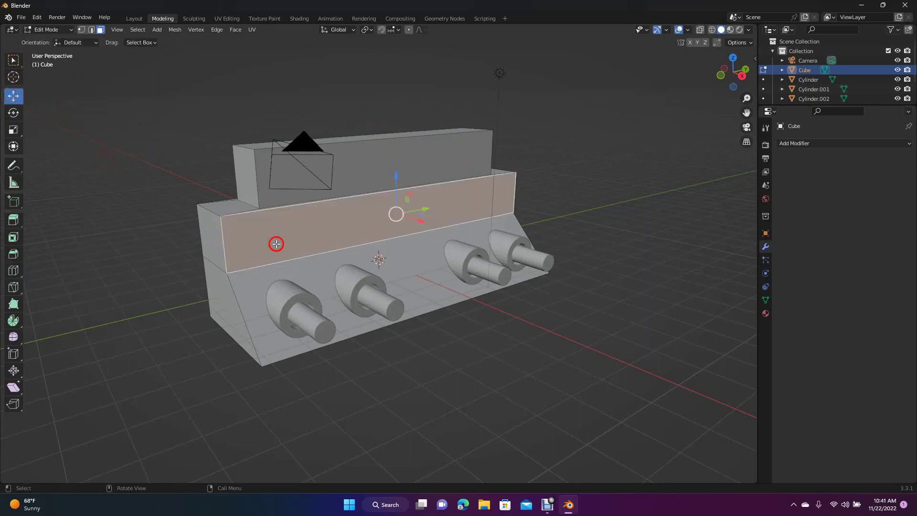
pyautogui.click(135, 122)
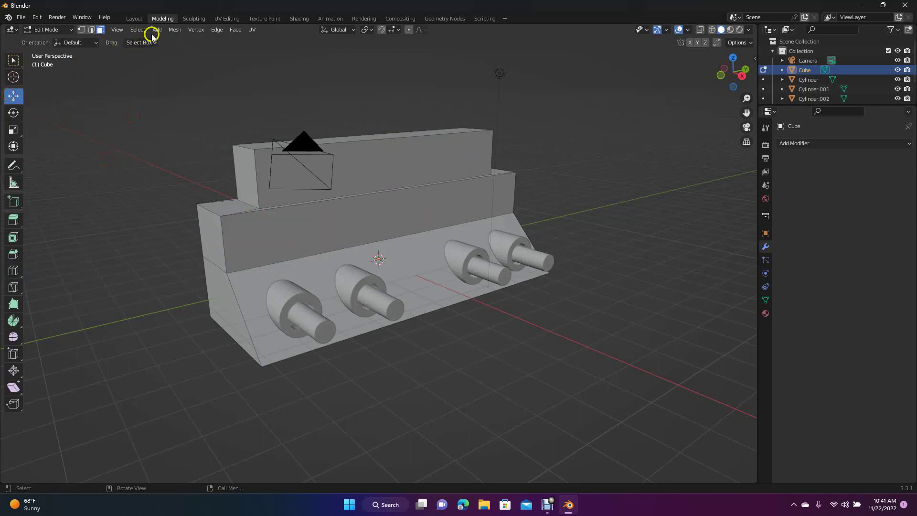
pyautogui.click(134, 19)
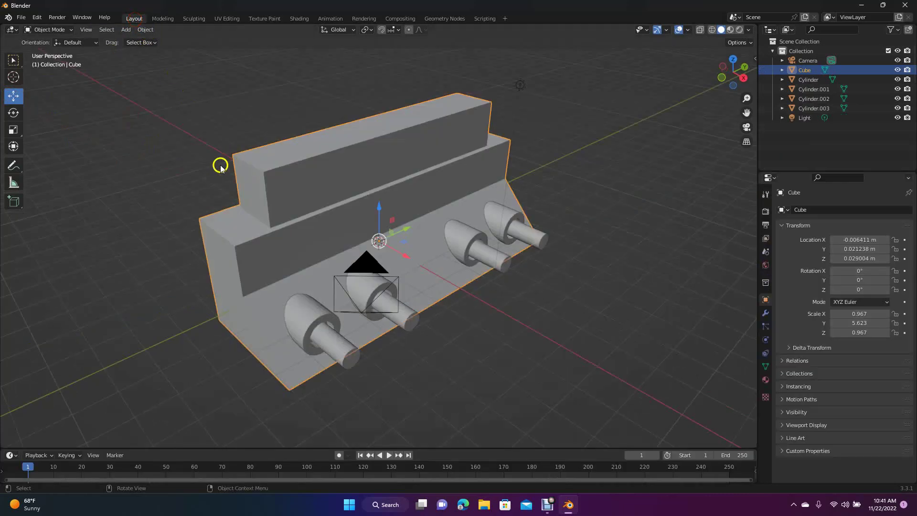
pyautogui.click(196, 164)
pyautogui.click(304, 212)
pyautogui.click(143, 157)
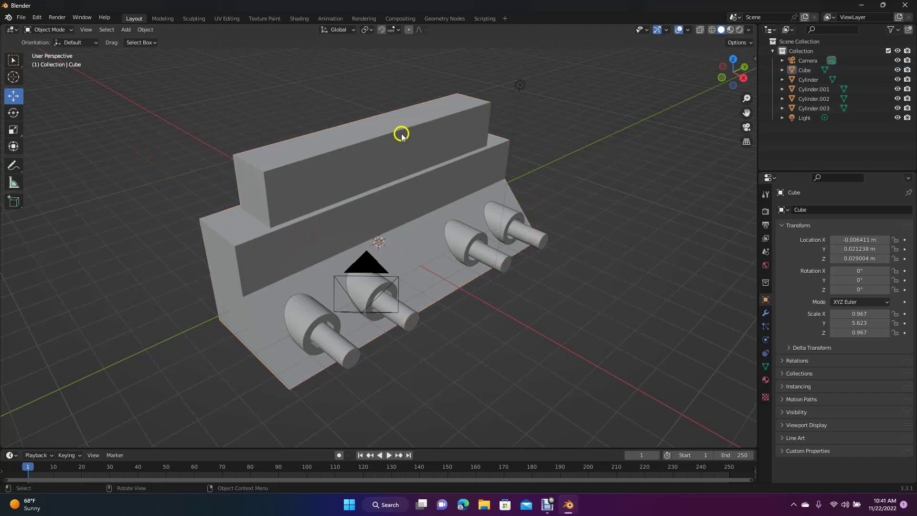
pyautogui.click(354, 133)
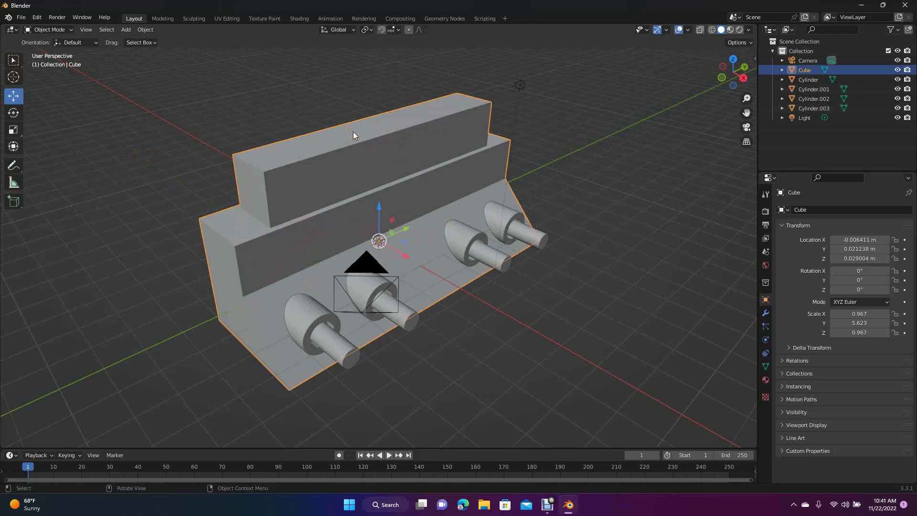
pyautogui.click(246, 122)
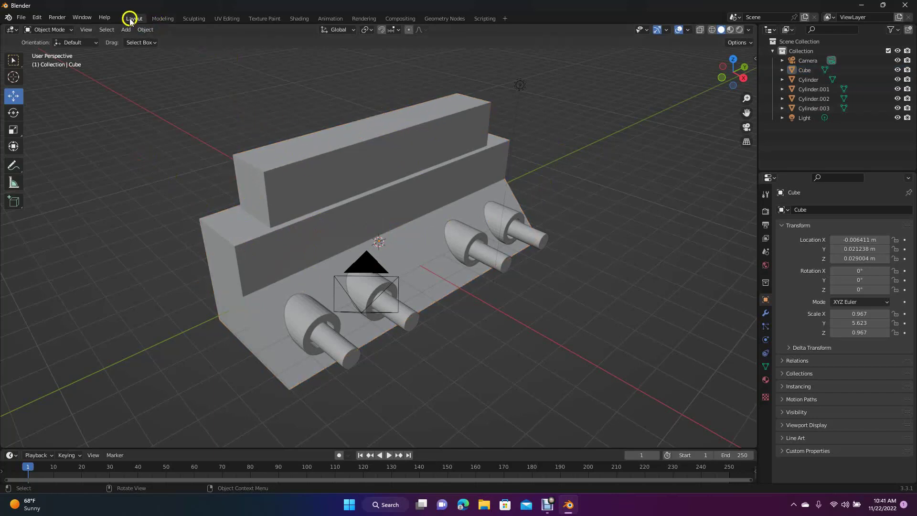
# - In the Modeling workspace, extrude the front face of the block's top tier outward by about 1.29 m
pyautogui.click(165, 18)
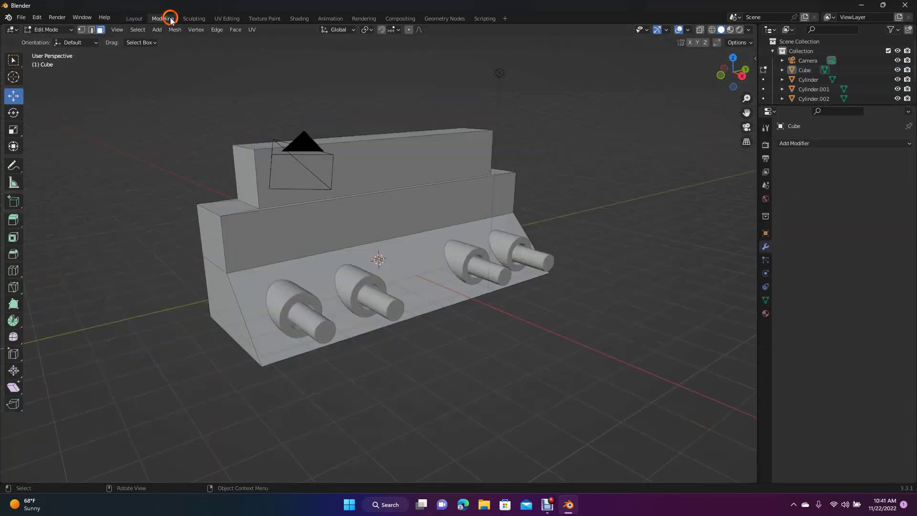
pyautogui.click(395, 163)
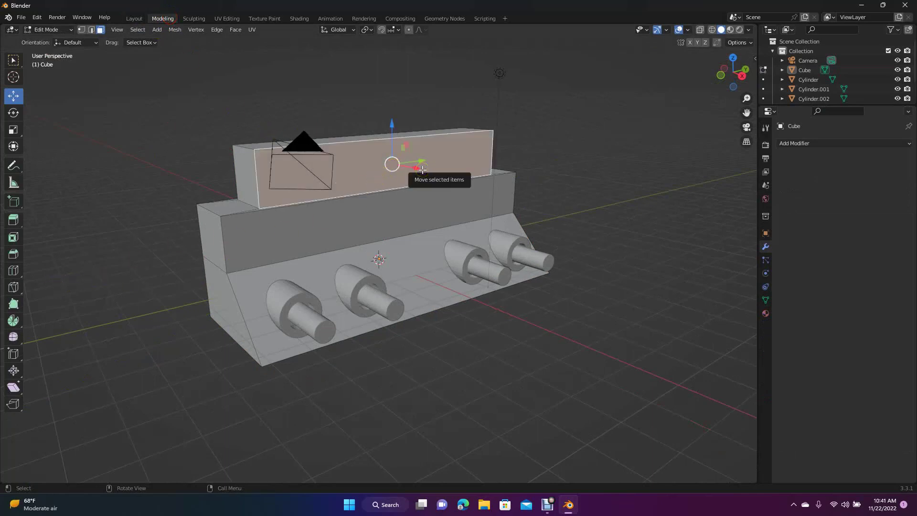
pyautogui.press('e')
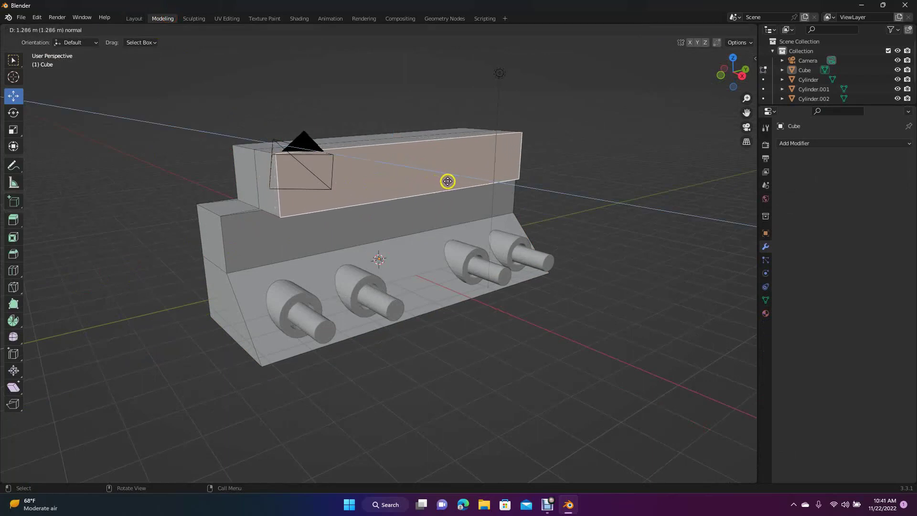
pyautogui.click(447, 181)
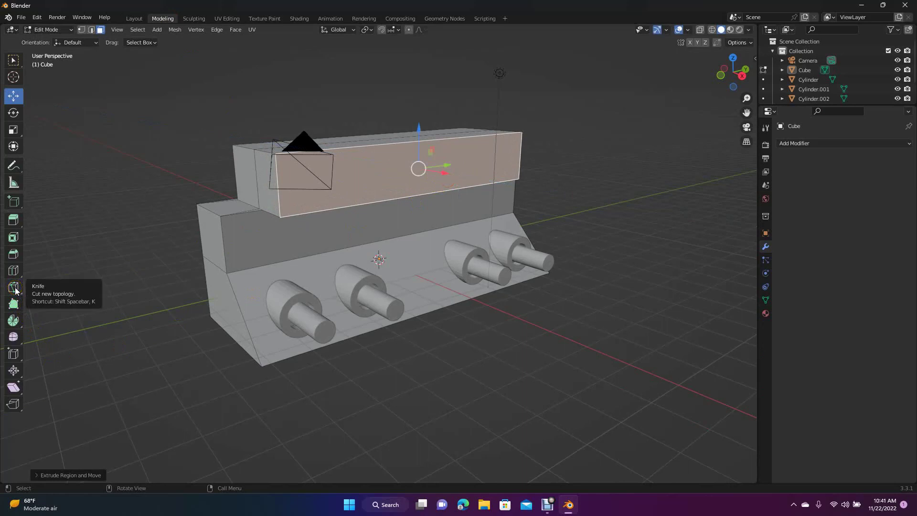
# - Add one horizontal loop cut around the block's extruded top tier at mid-height
pyautogui.click(12, 269)
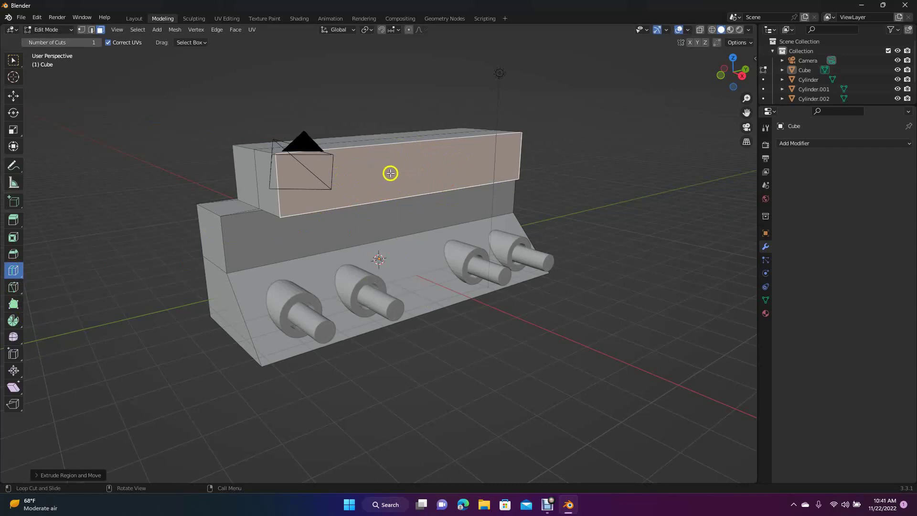
pyautogui.click(269, 186)
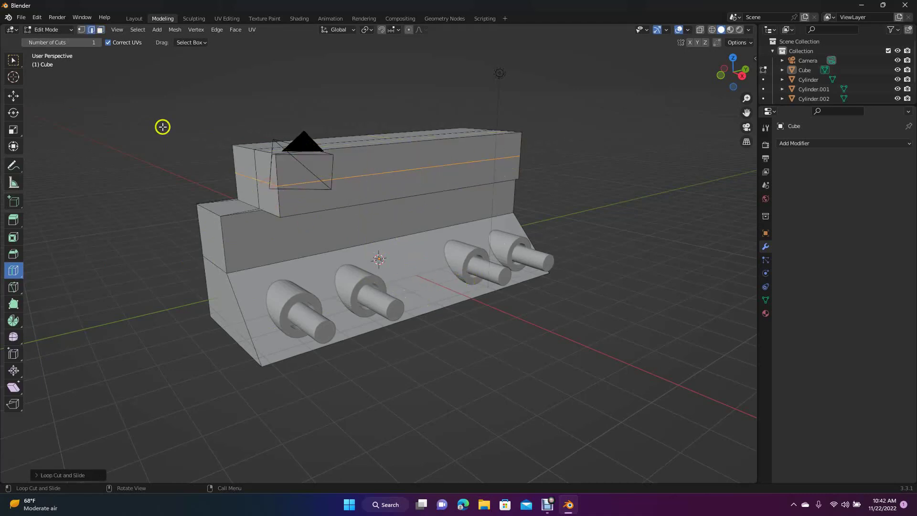
pyautogui.click(13, 96)
pyautogui.click(71, 116)
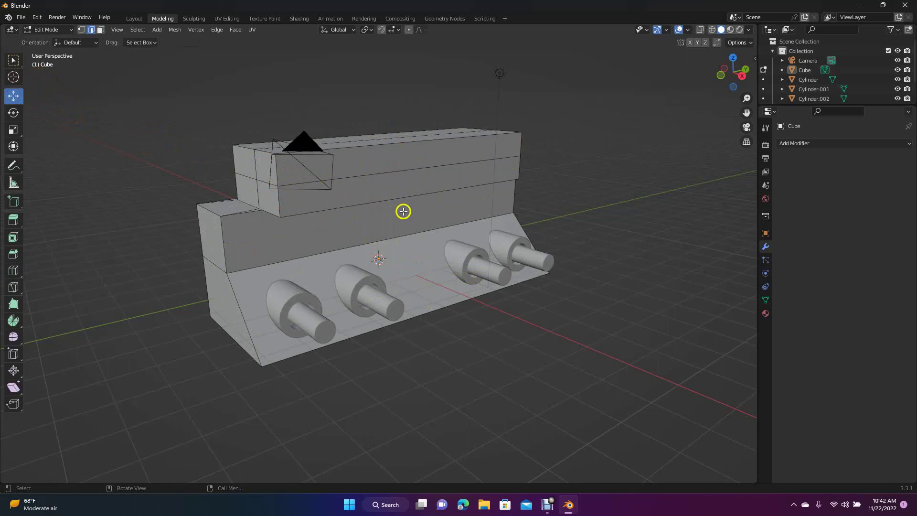
# - Extrude the two diagonally opposite end faces of the block's top tier outward by about 1.1 m at the near end
pyautogui.click(239, 159)
pyautogui.click(242, 157)
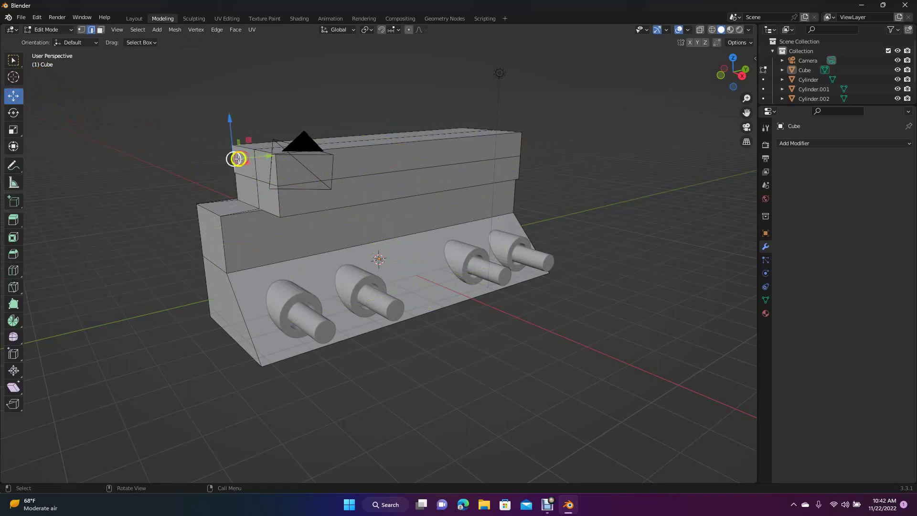
pyautogui.click(101, 30)
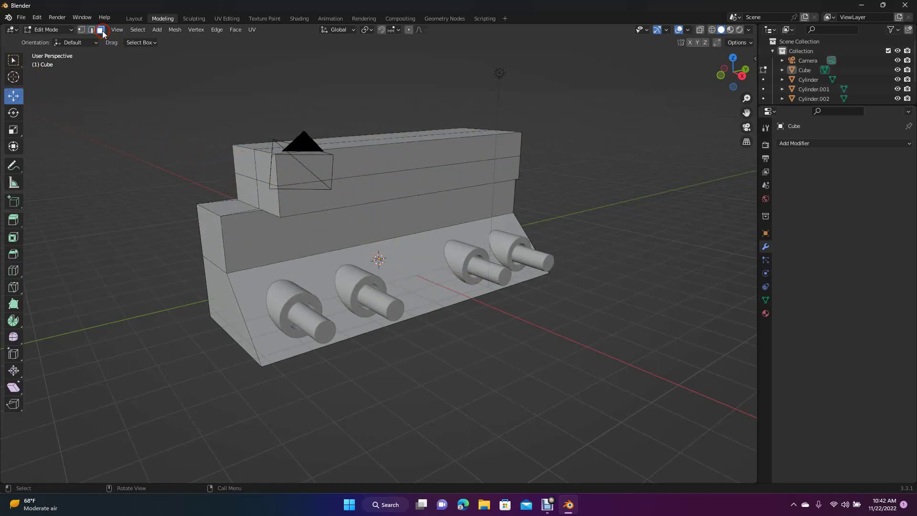
pyautogui.click(244, 162)
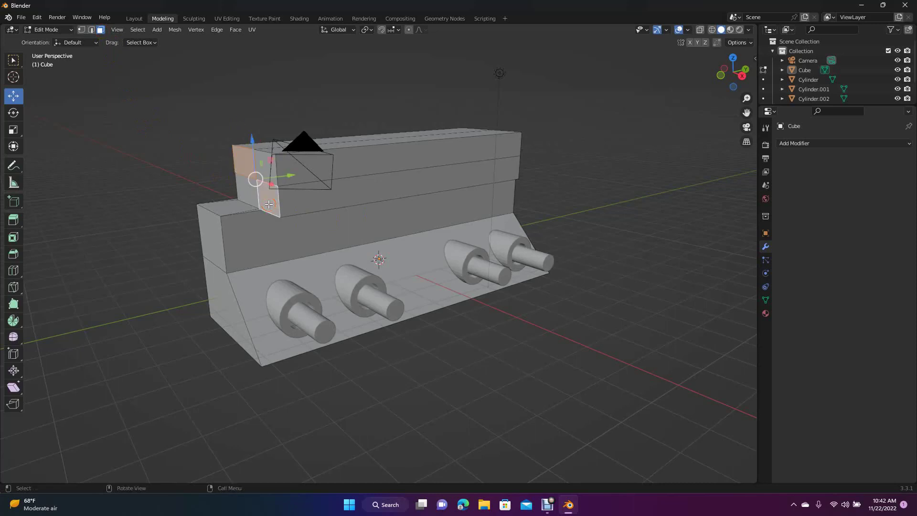
pyautogui.press('e')
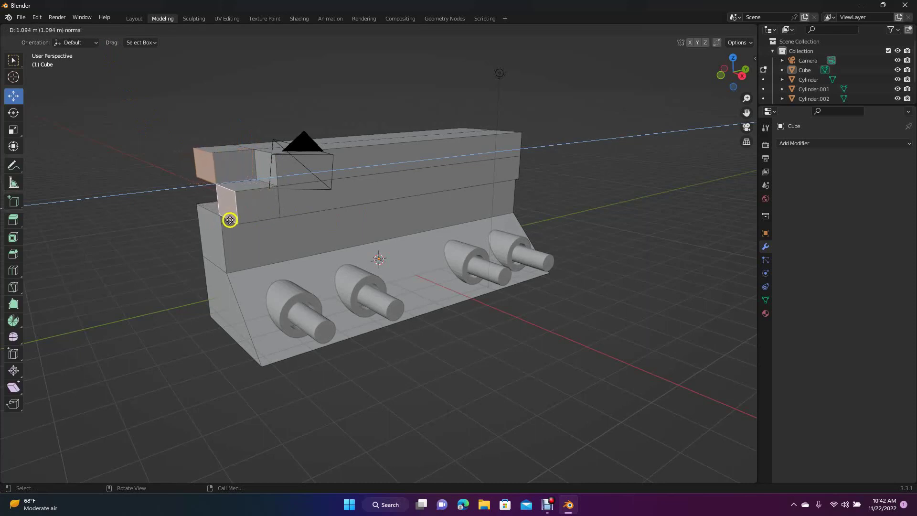
pyautogui.click(231, 218)
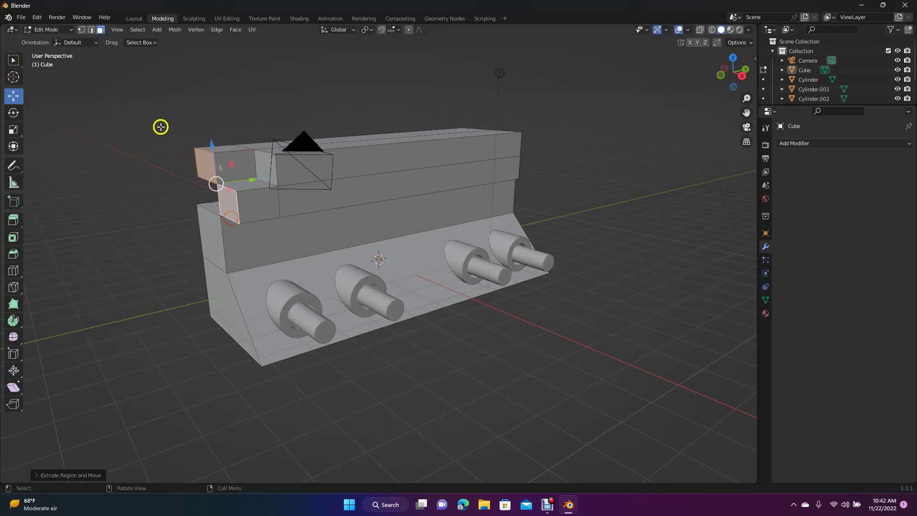
pyautogui.click(161, 126)
# - Extrude the top face of the upper protruding stub at the block's near end upward into a tall post
pyautogui.click(228, 149)
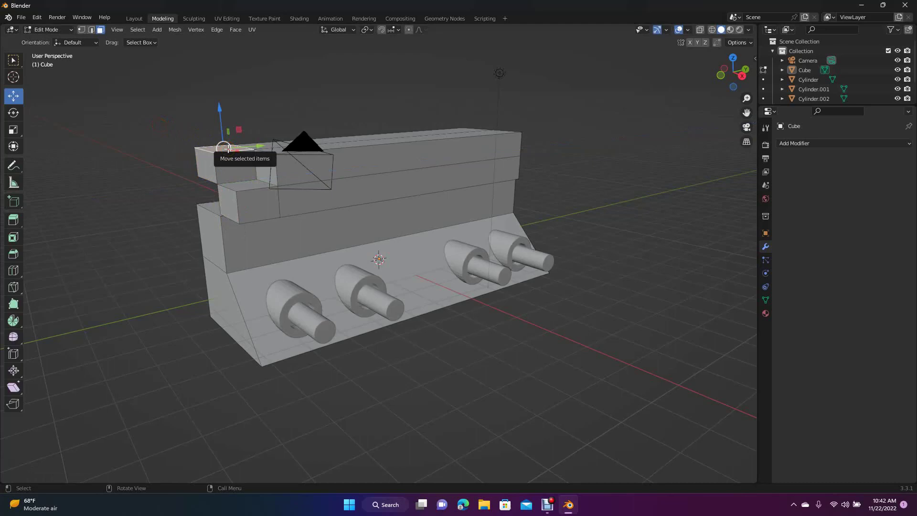
pyautogui.press('e')
pyautogui.click(227, 84)
pyautogui.click(123, 180)
# - Inset the tall post's front face by about 0.06 m to create a narrow vertical face
pyautogui.moveTo(735, 74)
pyautogui.mouseDown()
pyautogui.moveTo(15, 90)
pyautogui.moveTo(67, 93)
pyautogui.moveTo(39, 102)
pyautogui.moveTo(735, 95)
pyautogui.moveTo(712, 64)
pyautogui.moveTo(656, 107)
pyautogui.moveTo(624, 100)
pyautogui.moveTo(729, 117)
pyautogui.moveTo(743, 85)
pyautogui.moveTo(729, 85)
pyautogui.mouseUp()
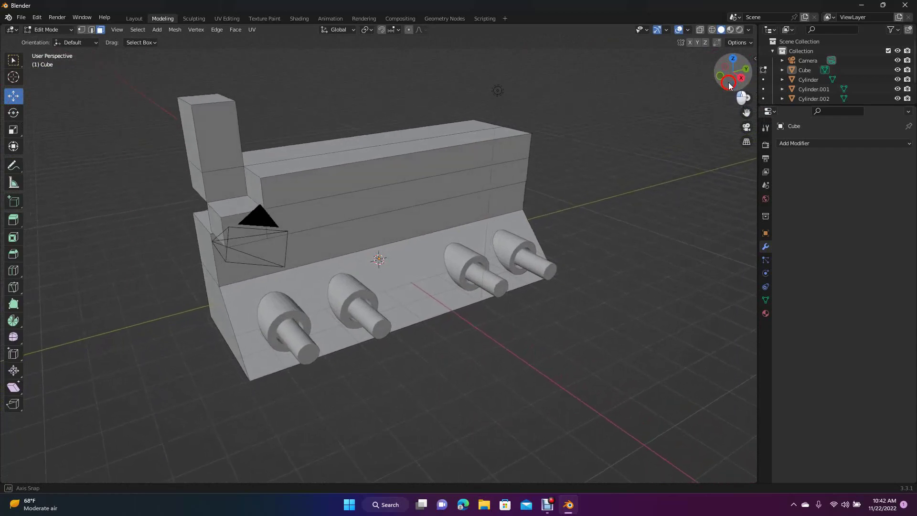
pyautogui.click(140, 267)
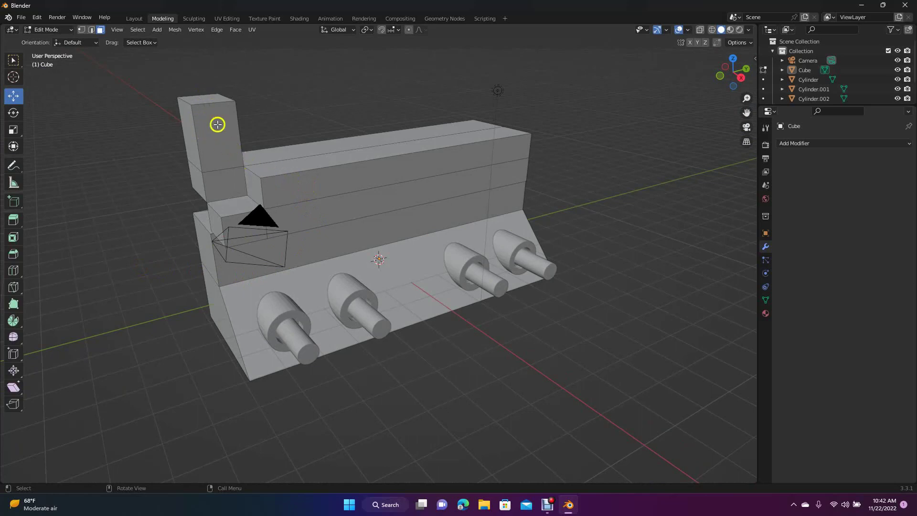
pyautogui.moveTo(204, 113); pyautogui.dragTo(305, 106)
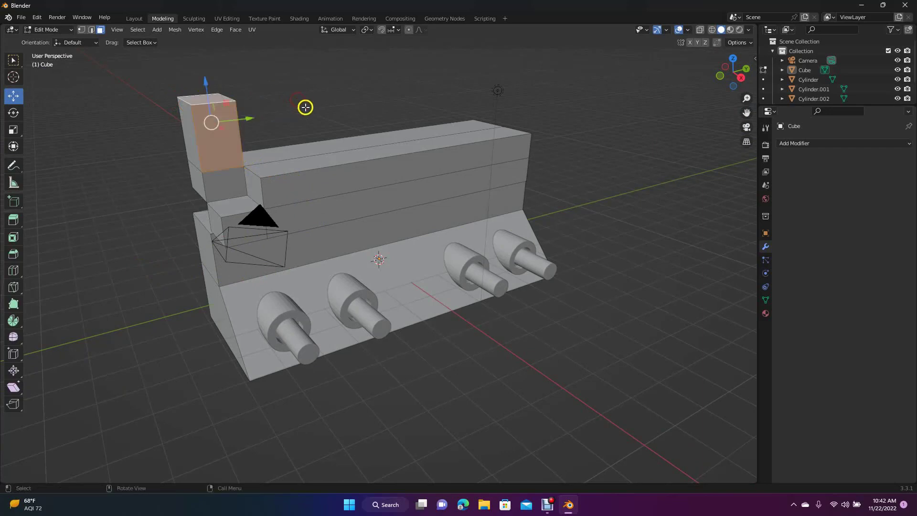
pyautogui.click(278, 124)
pyautogui.click(214, 136)
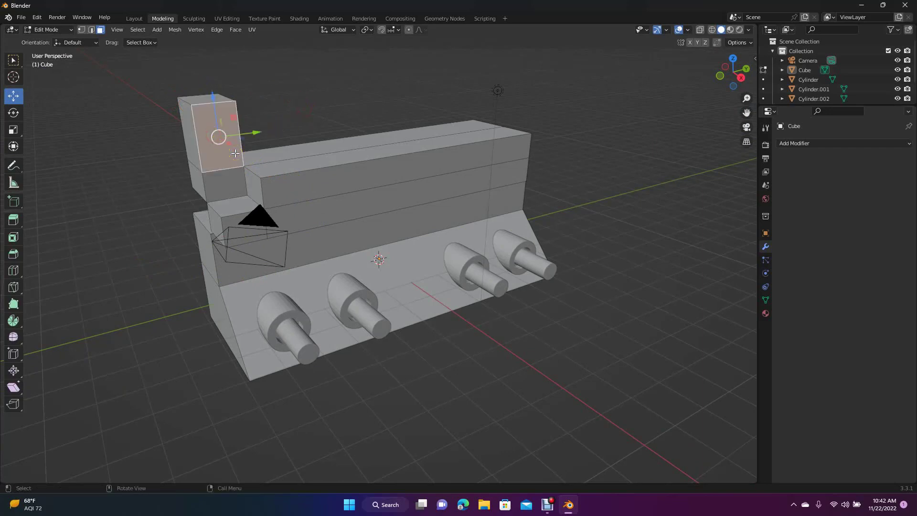
pyautogui.press('i')
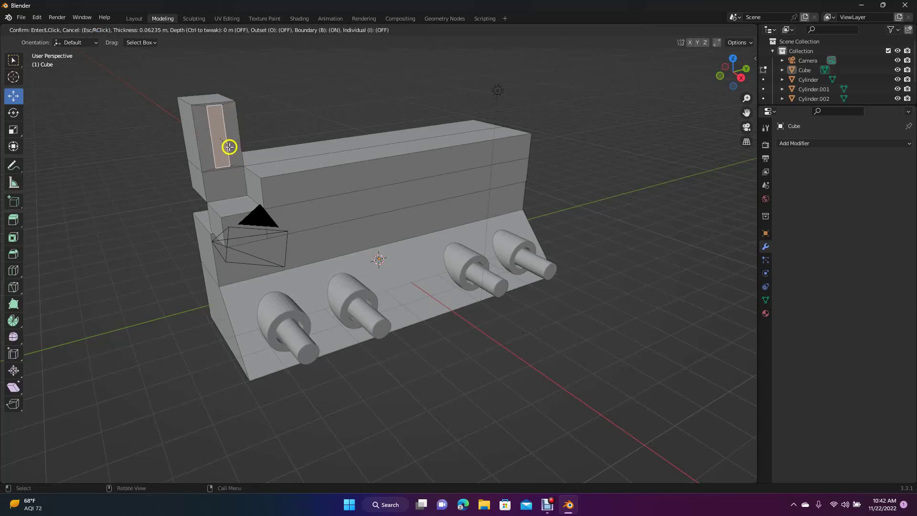
pyautogui.click(245, 156)
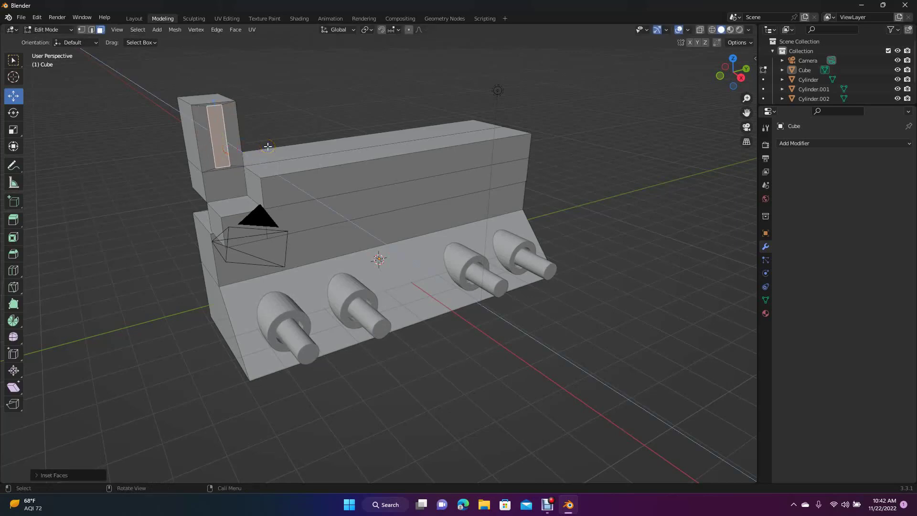
# - Extrude the post's narrow inset face outward into a thin slab
pyautogui.press('e')
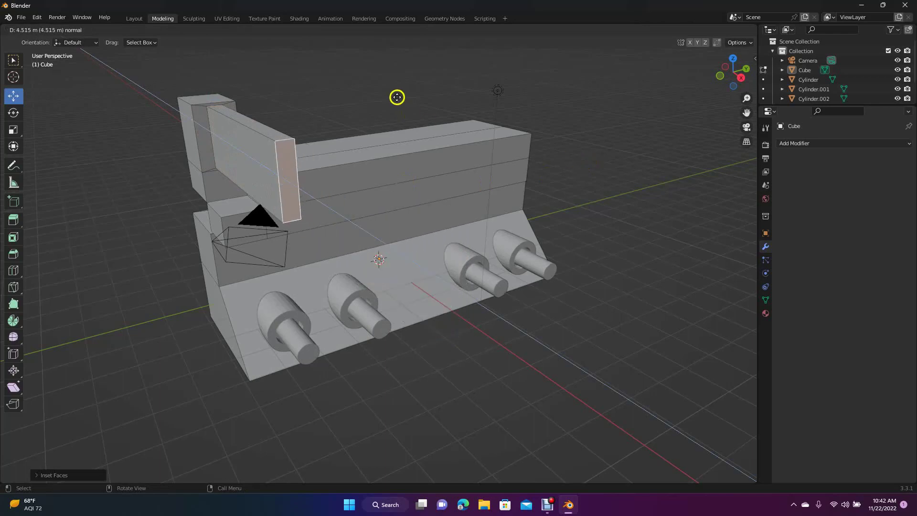
pyautogui.click(335, 102)
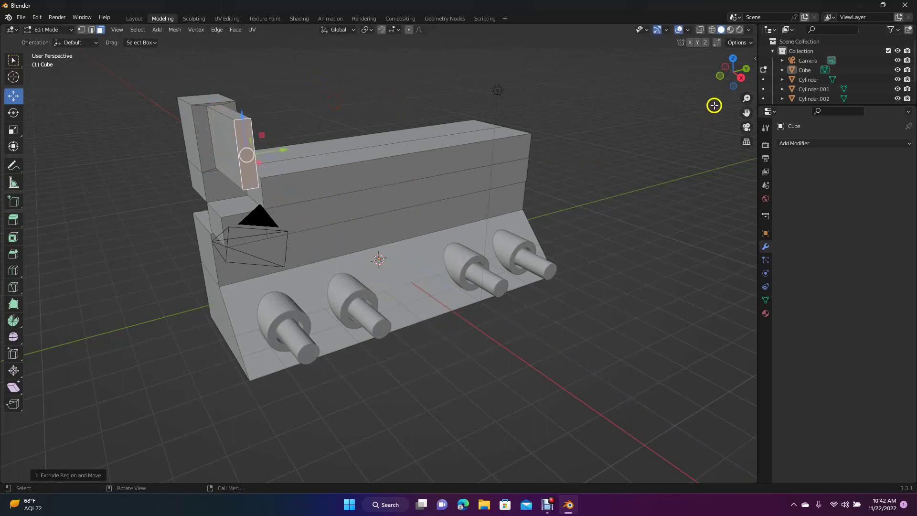
pyautogui.moveTo(733, 77)
pyautogui.mouseDown()
pyautogui.moveTo(692, 86)
pyautogui.moveTo(739, 76)
pyautogui.mouseUp()
pyautogui.click(300, 79)
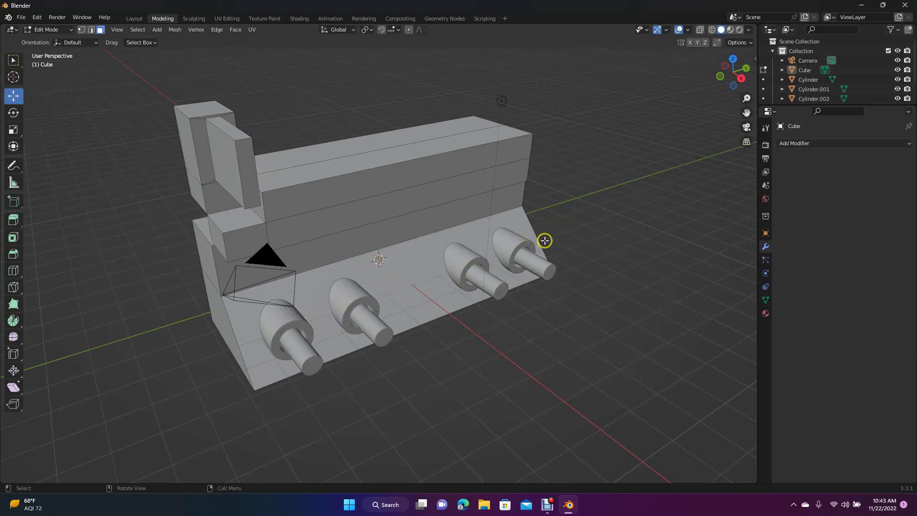
pyautogui.click(310, 349)
# - In the Layout workspace, add a cube and move it along the X axis to about 6.11 m, in front of the block
pyautogui.click(134, 19)
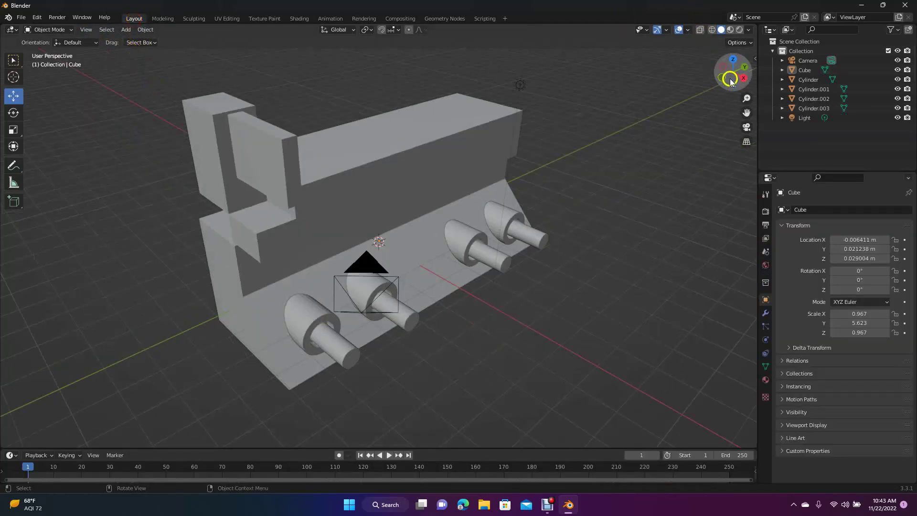
pyautogui.moveTo(732, 77); pyautogui.dragTo(283, 86)
pyautogui.click(126, 30)
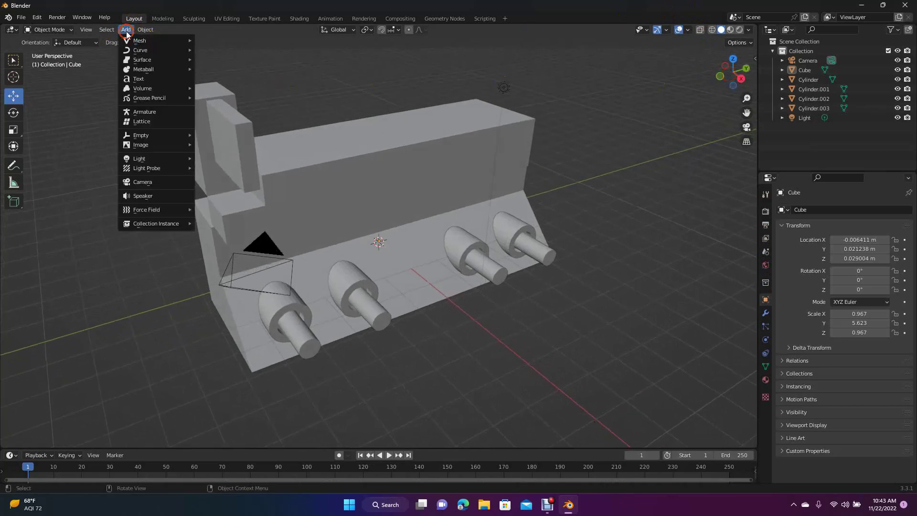
pyautogui.moveTo(130, 40)
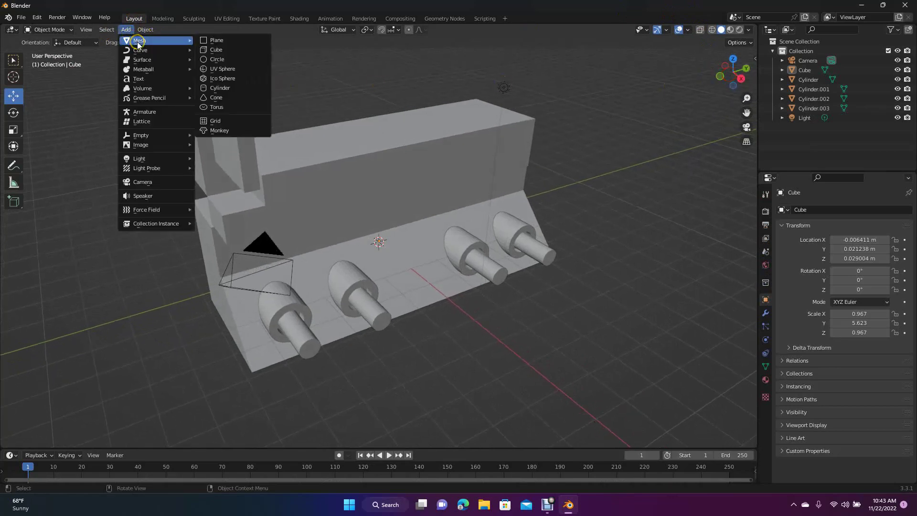
pyautogui.click(206, 51)
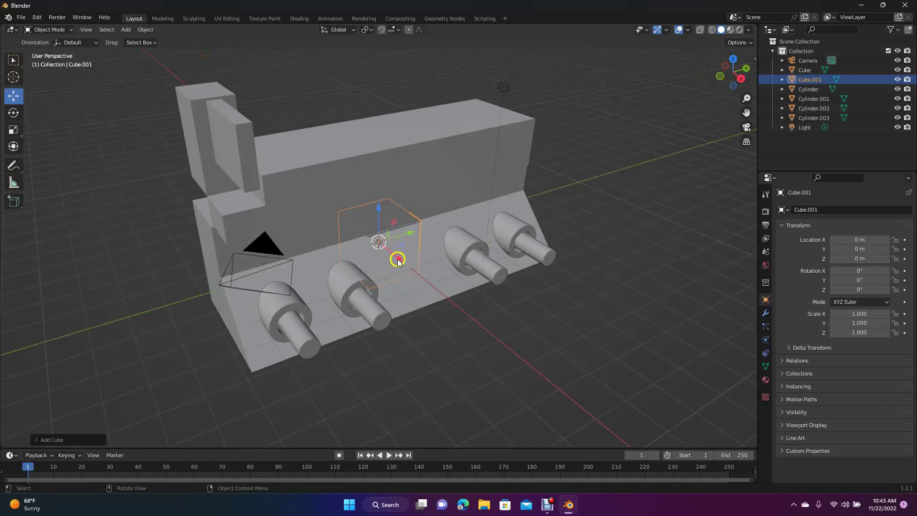
pyautogui.moveTo(398, 260); pyautogui.dragTo(509, 375)
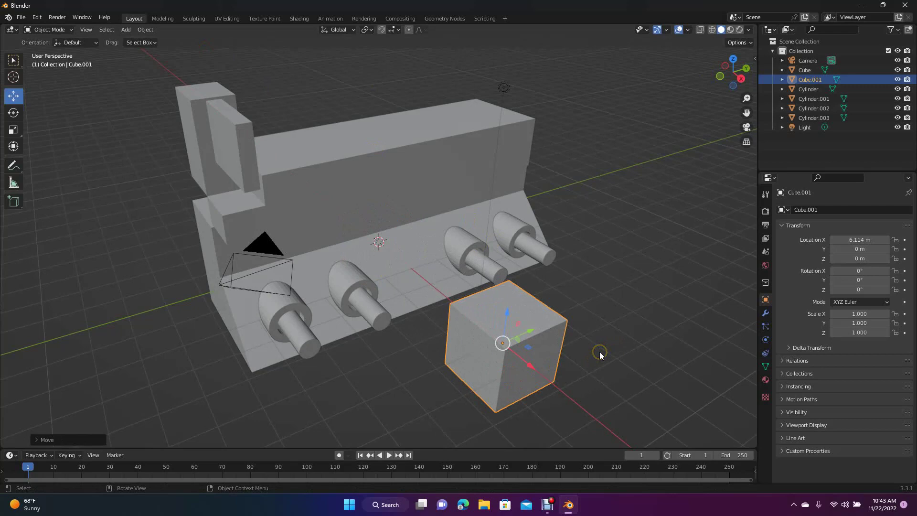
# - Scale the new cube uniformly to about 0.49, and stretch it along the Y axis to a scale of about 4.13
pyautogui.press('s')
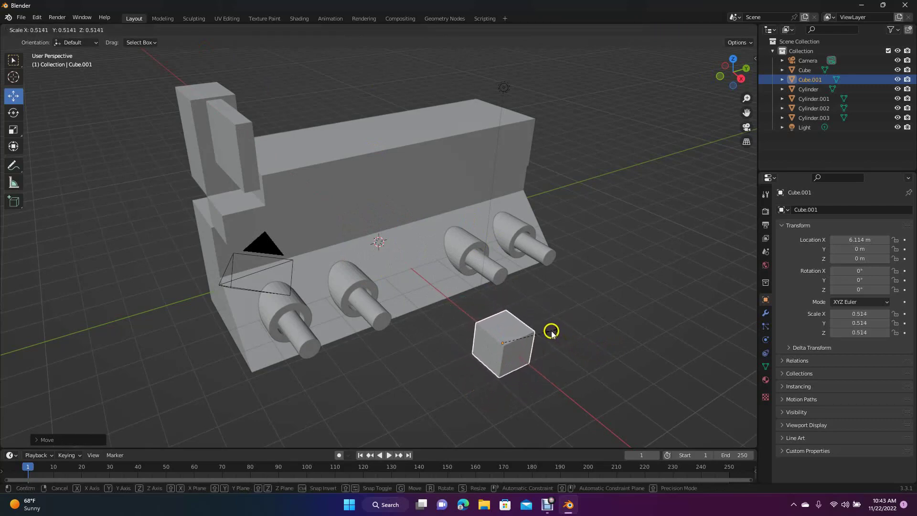
pyautogui.click(548, 330)
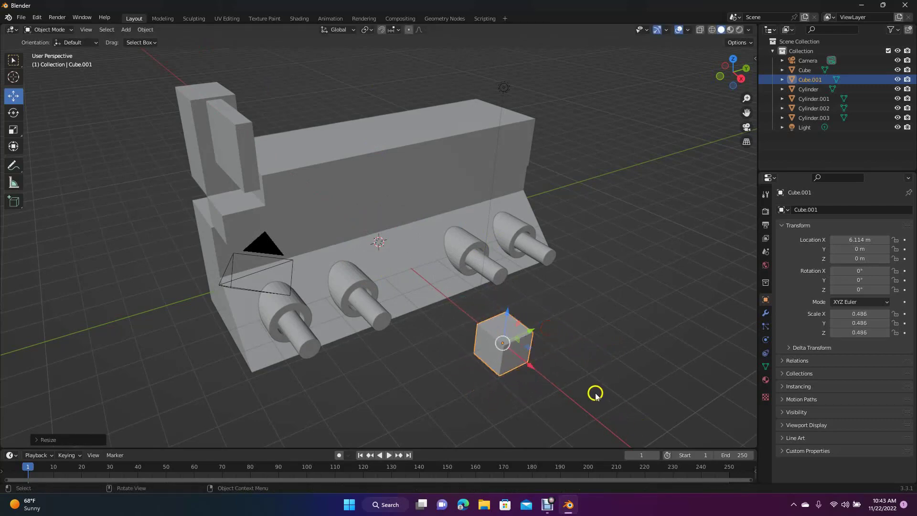
pyautogui.press('s')
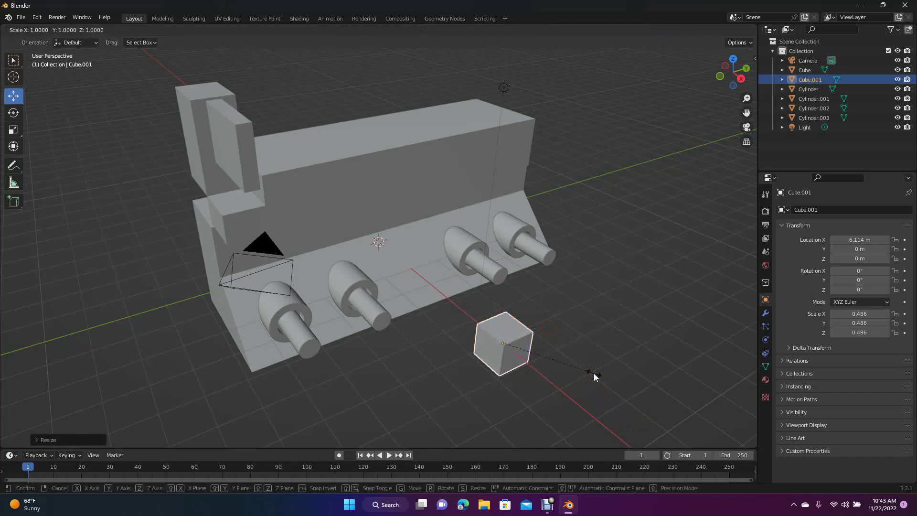
pyautogui.press('x')
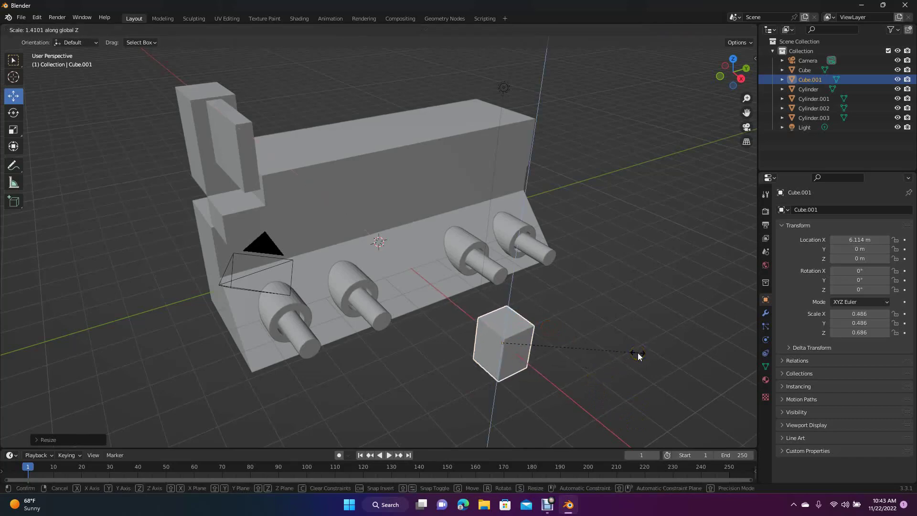
pyautogui.press('y')
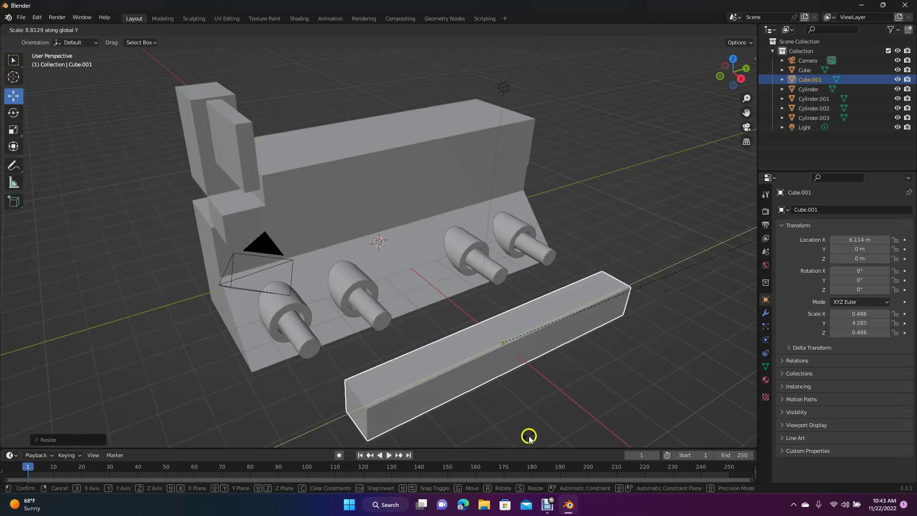
pyautogui.click(502, 443)
pyautogui.click(632, 383)
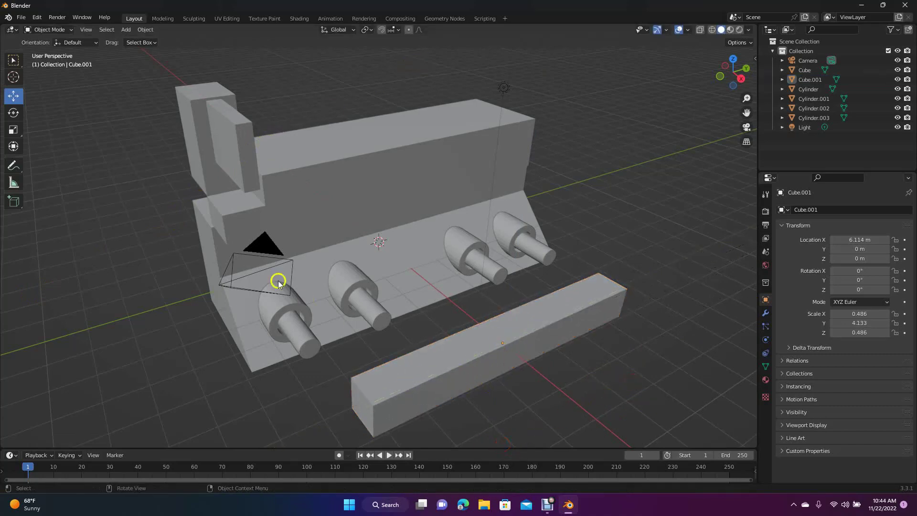
# - In the Modeling workspace, add six crosswise loop cuts to the long bar, starting at its middle and halving successive segments
pyautogui.click(168, 18)
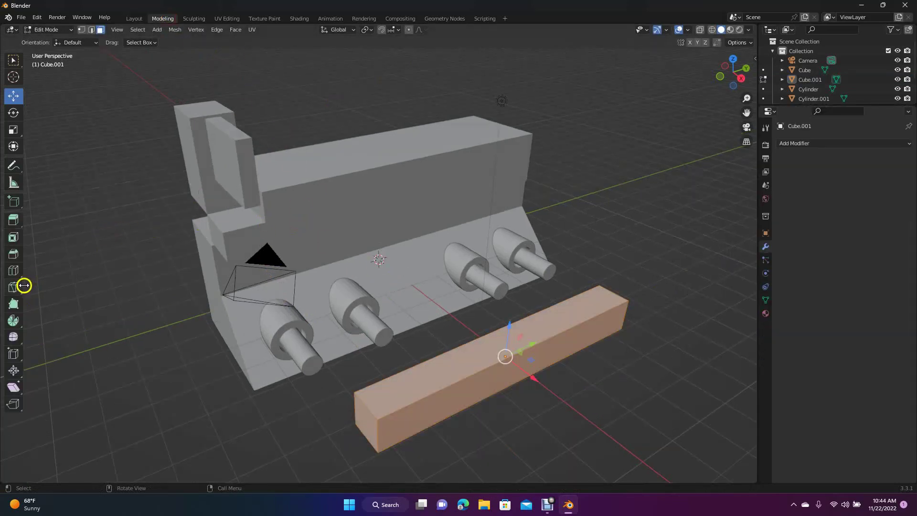
pyautogui.click(15, 272)
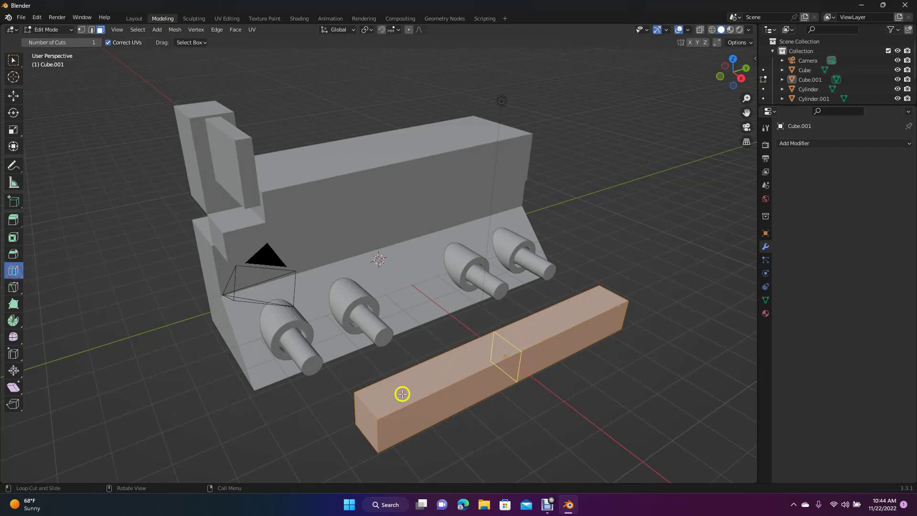
pyautogui.click(499, 382)
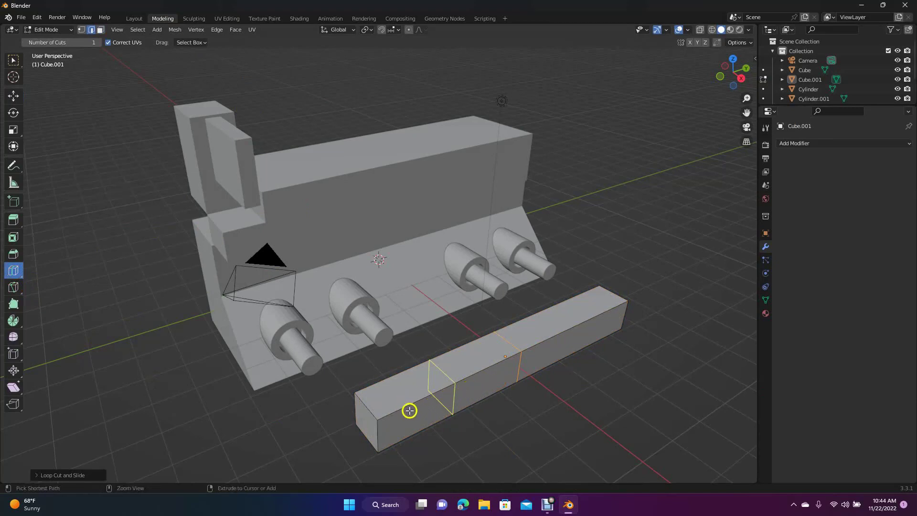
pyautogui.click(478, 388)
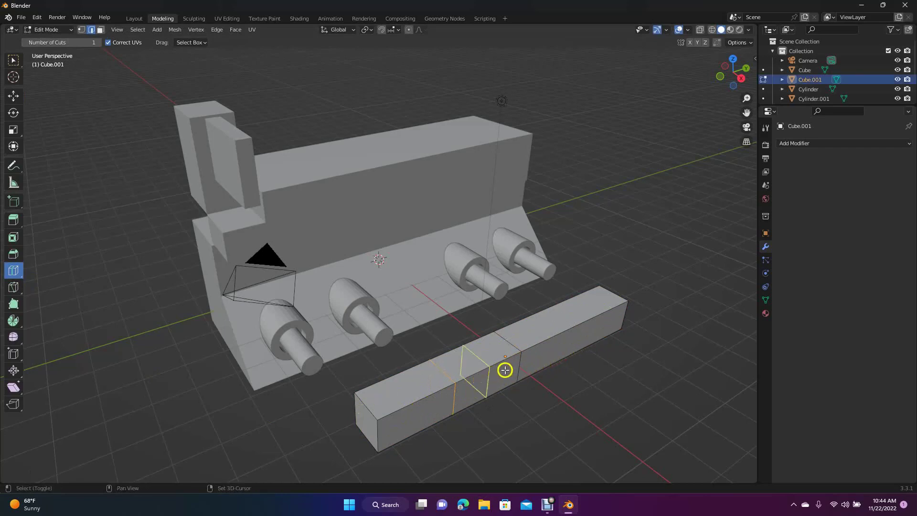
pyautogui.click(489, 377)
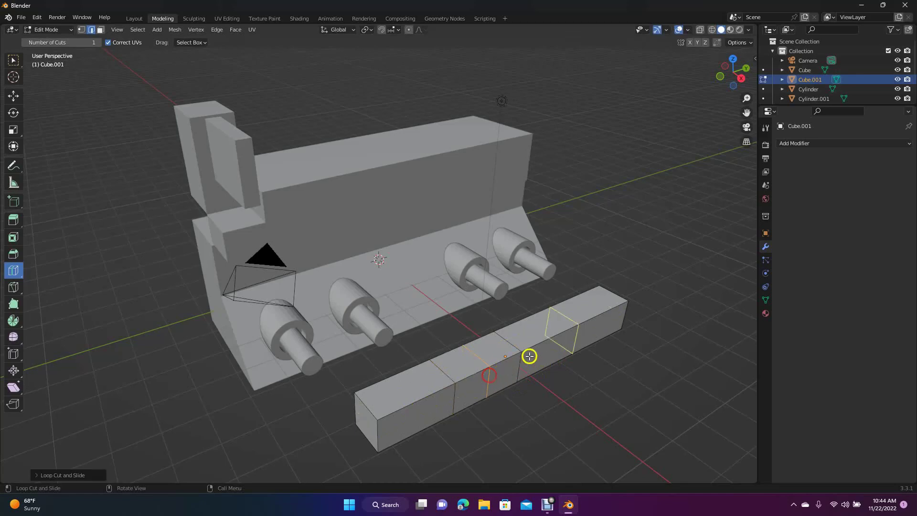
pyautogui.click(539, 351)
pyautogui.click(531, 354)
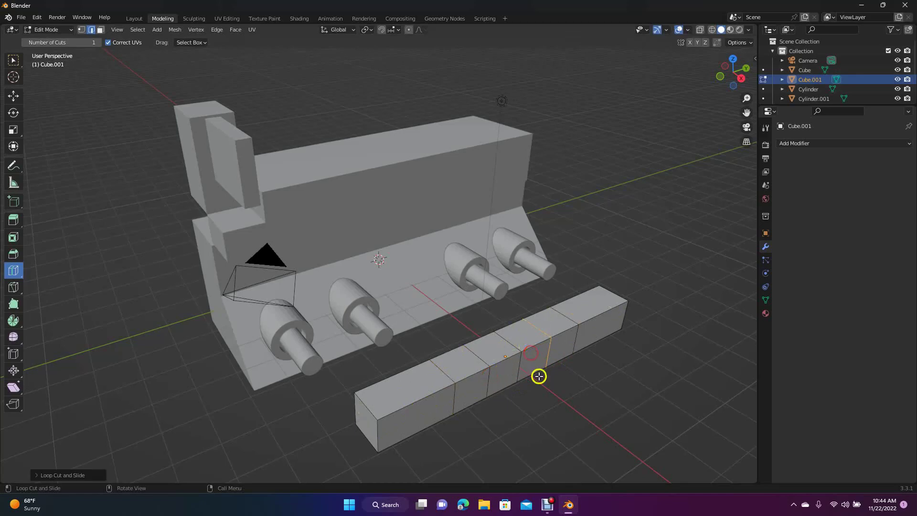
pyautogui.click(416, 370)
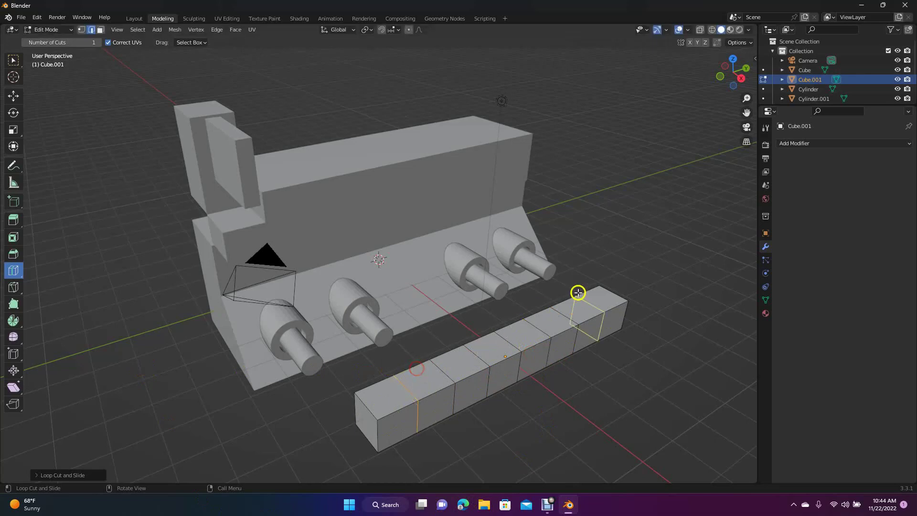
# - Add a loop cut near the far end of the long bar, then switch to moving faces
pyautogui.click(590, 308)
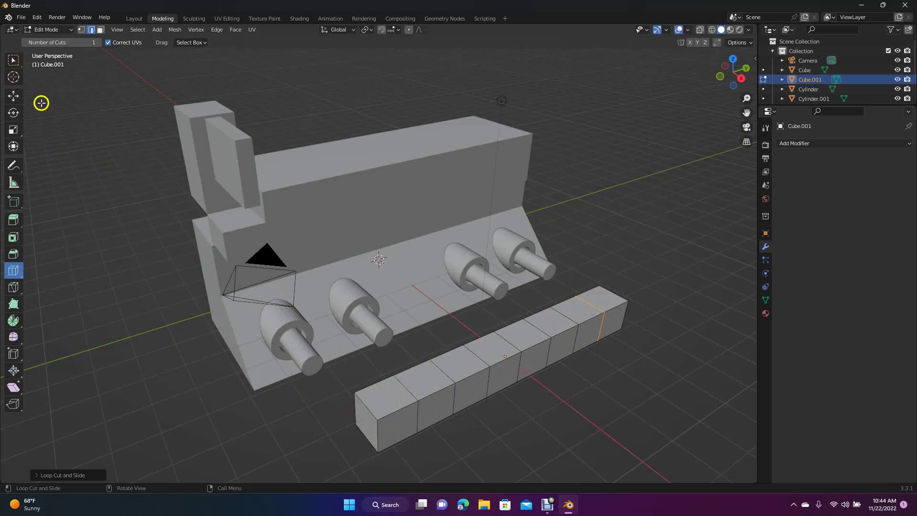
pyautogui.click(16, 97)
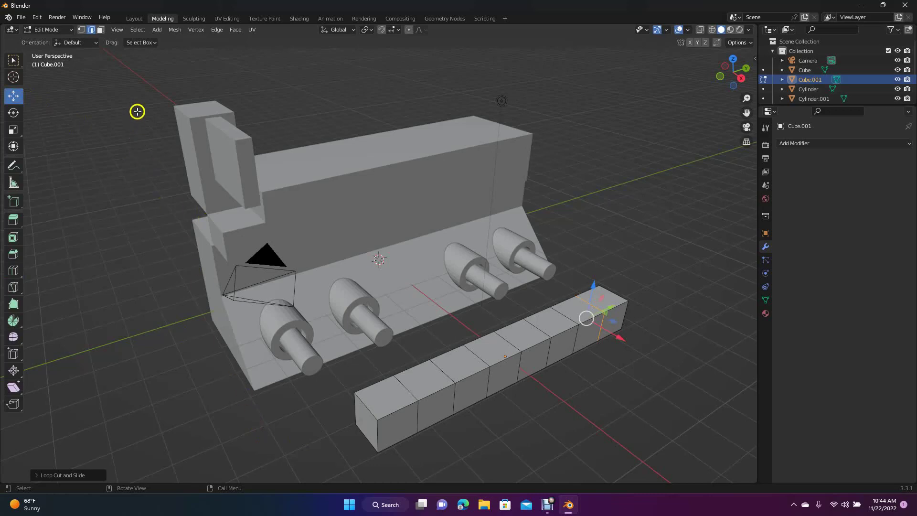
pyautogui.click(101, 30)
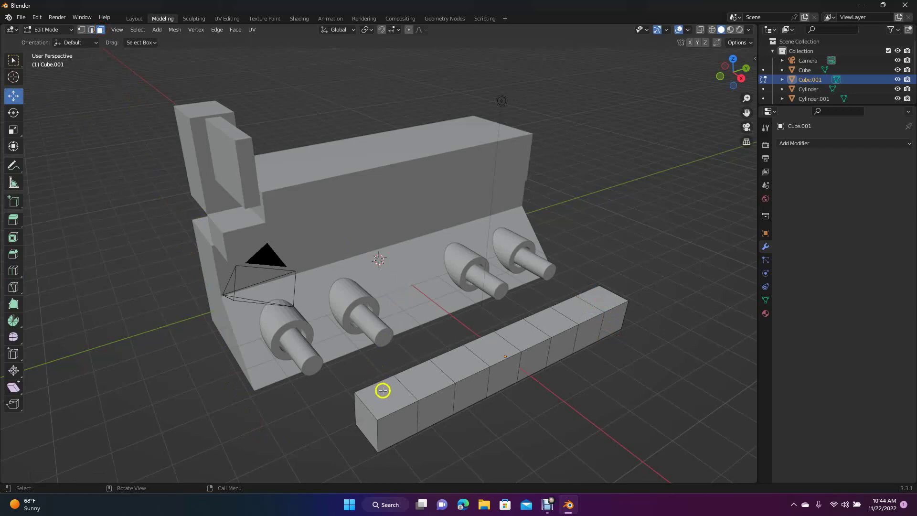
pyautogui.click(394, 402)
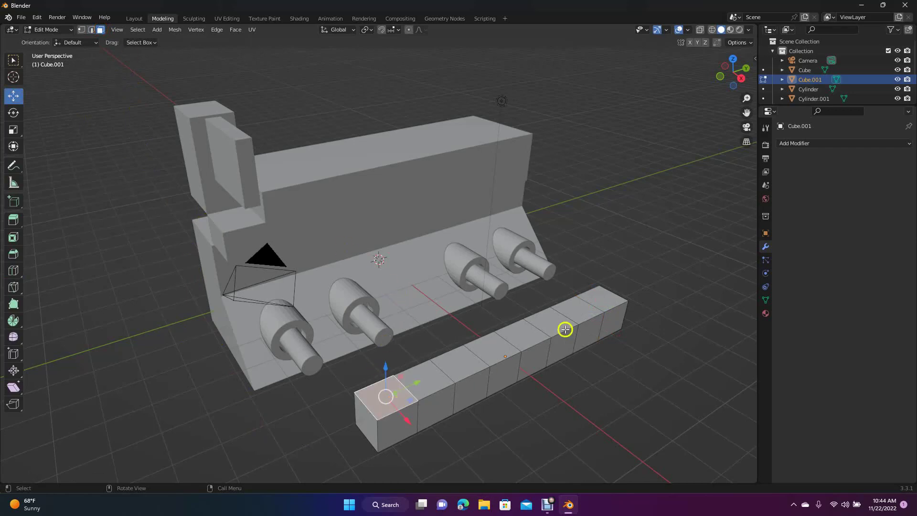
pyautogui.keyDown('shift'); pyautogui.click(609, 299); pyautogui.keyUp('shift')
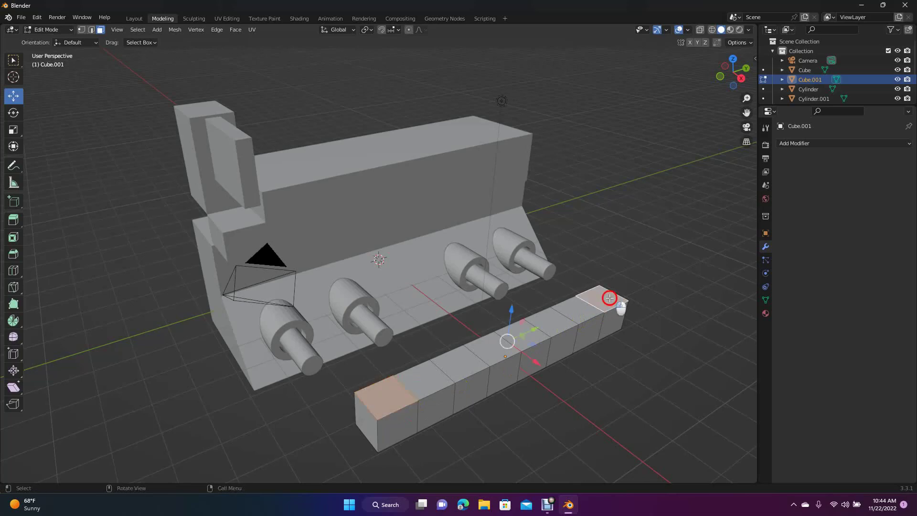
pyautogui.press('e')
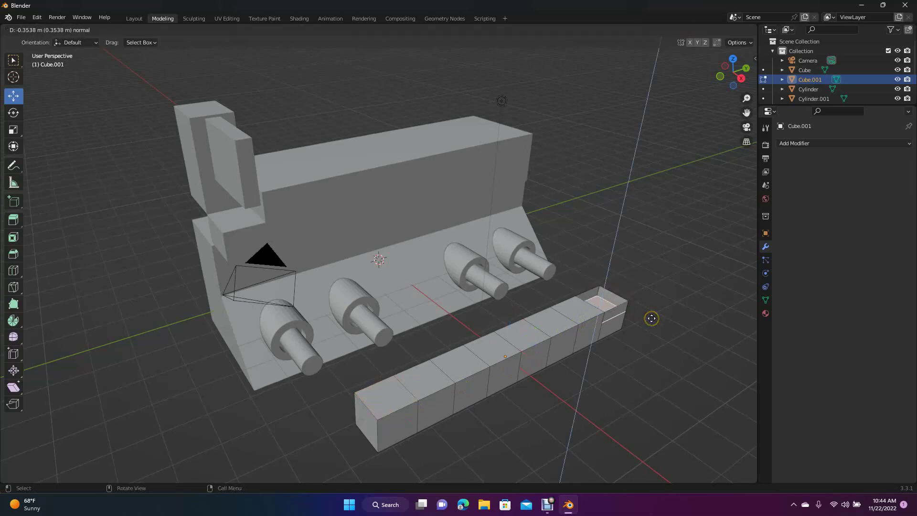
pyautogui.click(652, 318)
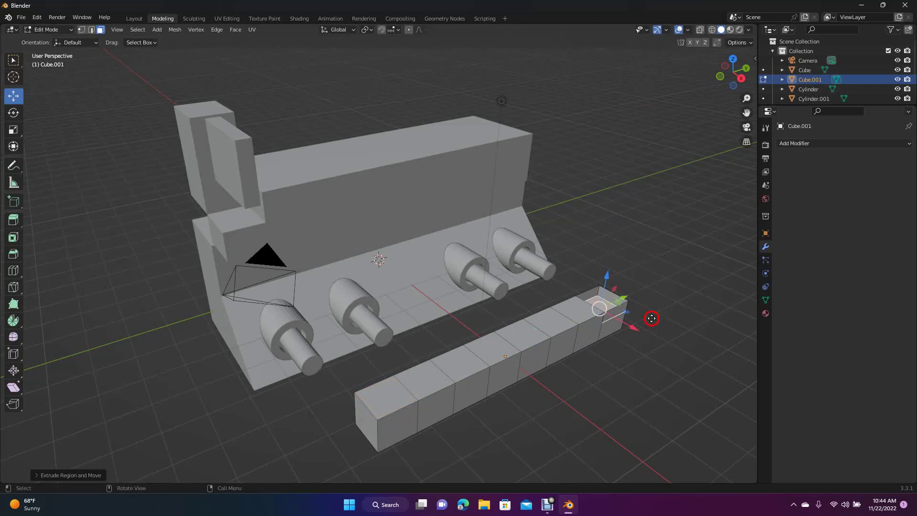
pyautogui.hotkey('ctrl', 'z')
pyautogui.click(654, 323)
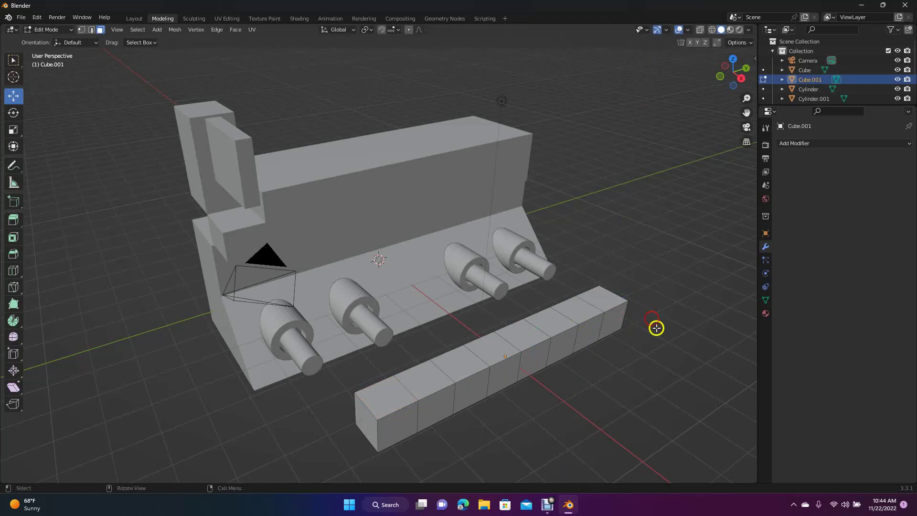
# - Extrude the upper faces of the bar's two end segments upward together to form two tall posts
pyautogui.click(391, 399)
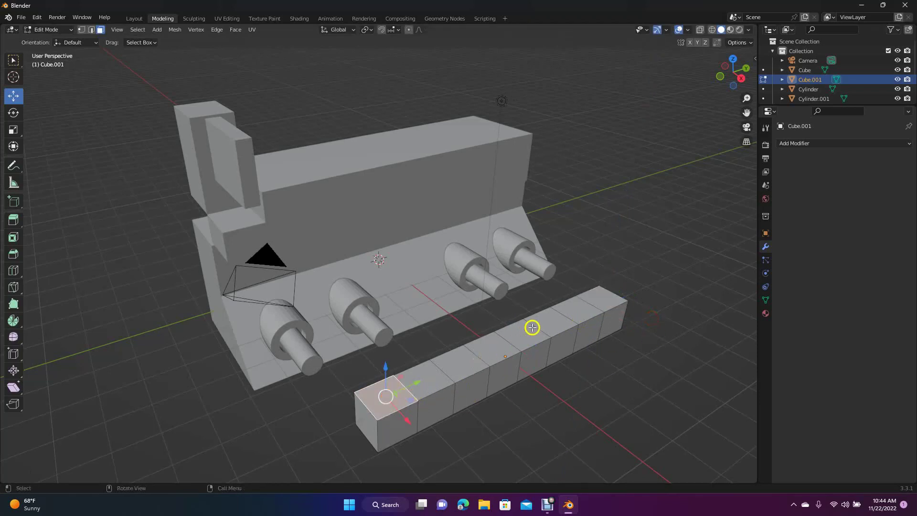
pyautogui.keyDown('shift'); pyautogui.click(602, 299); pyautogui.keyUp('shift')
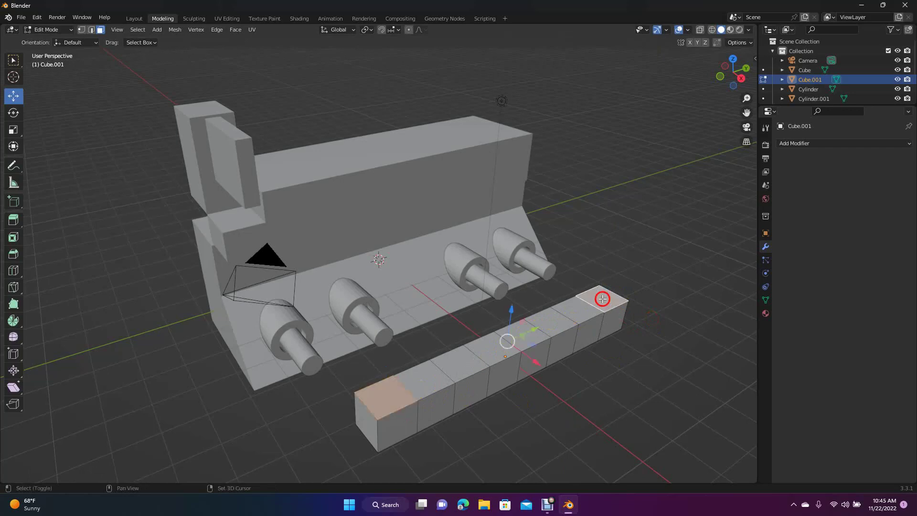
pyautogui.press('e')
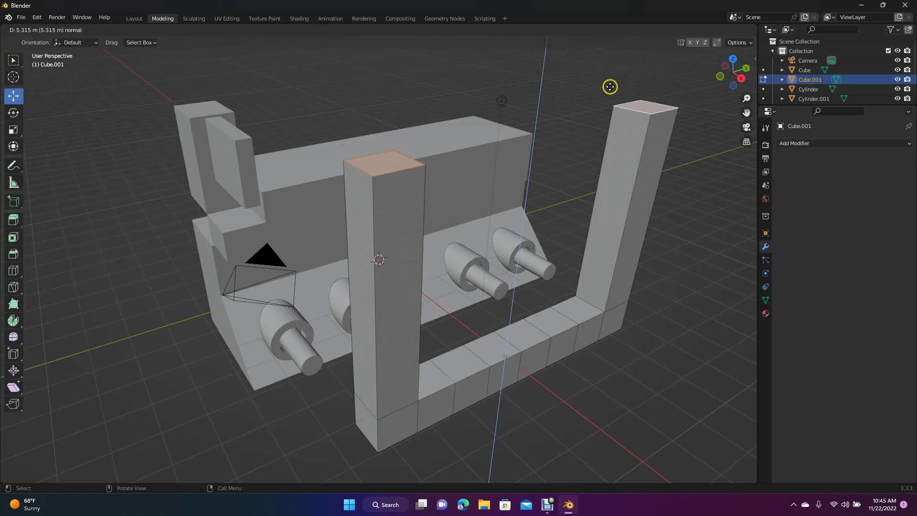
pyautogui.click(611, 64)
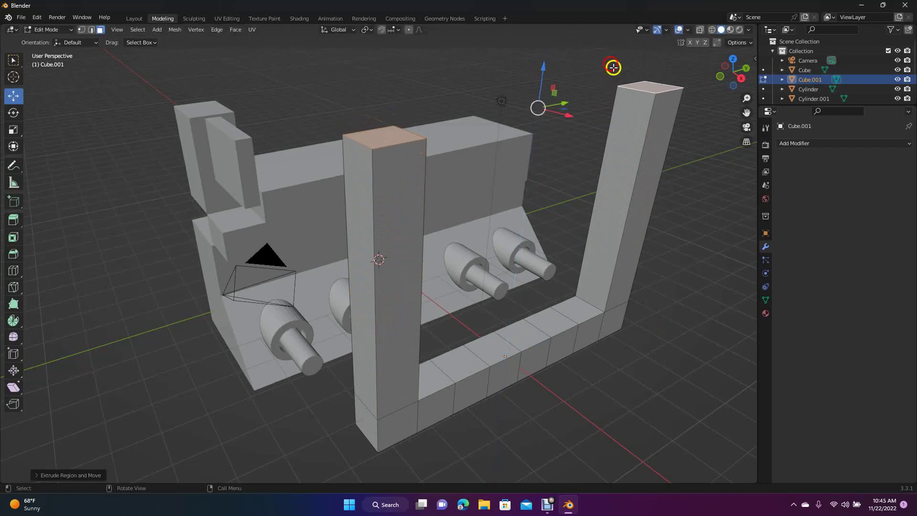
pyautogui.click(729, 285)
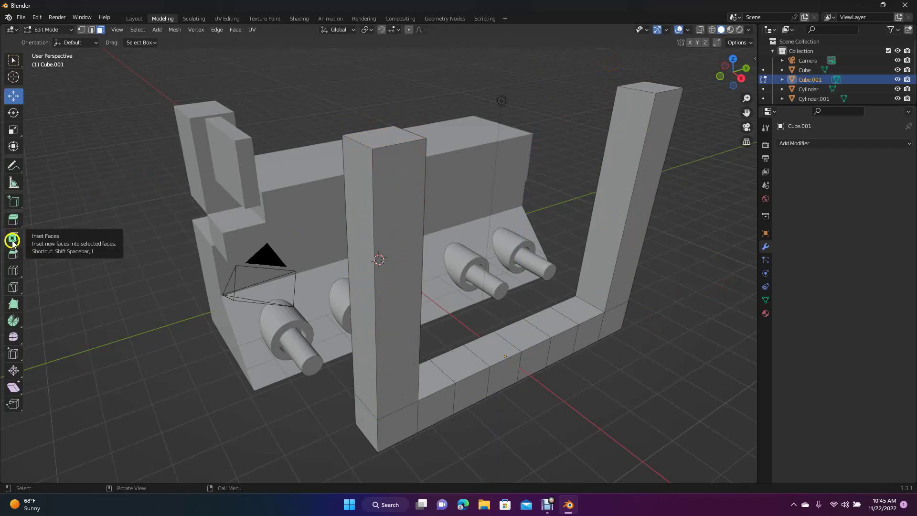
# - Add three horizontal loop cuts to the near post, at mid-height and at two spots closer to its top
pyautogui.click(13, 271)
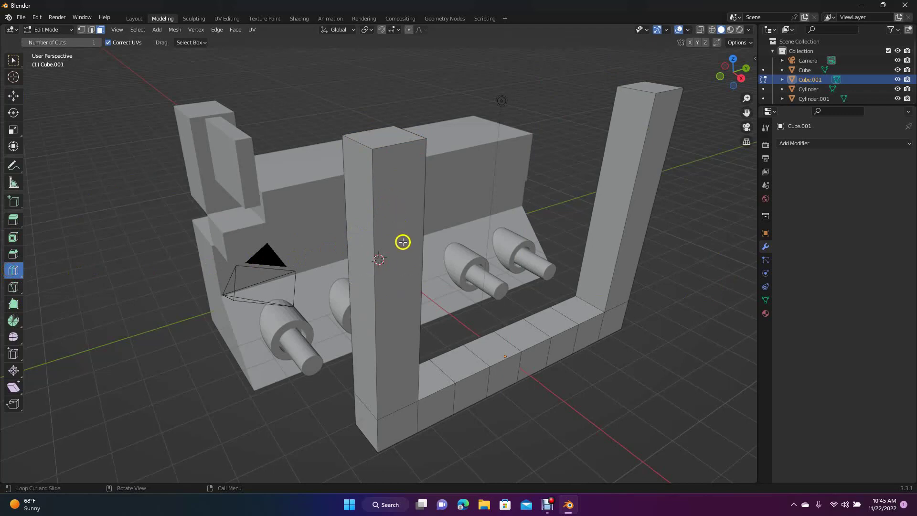
pyautogui.click(406, 264)
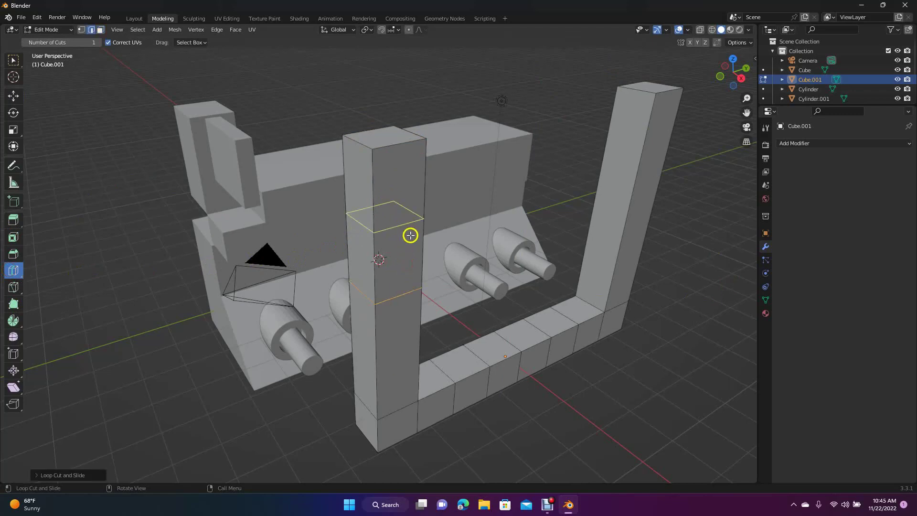
pyautogui.click(409, 235)
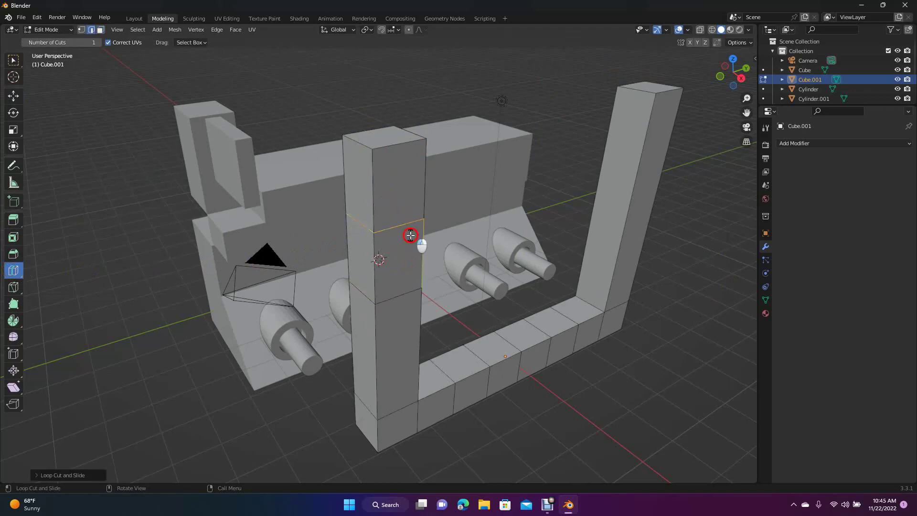
pyautogui.click(390, 193)
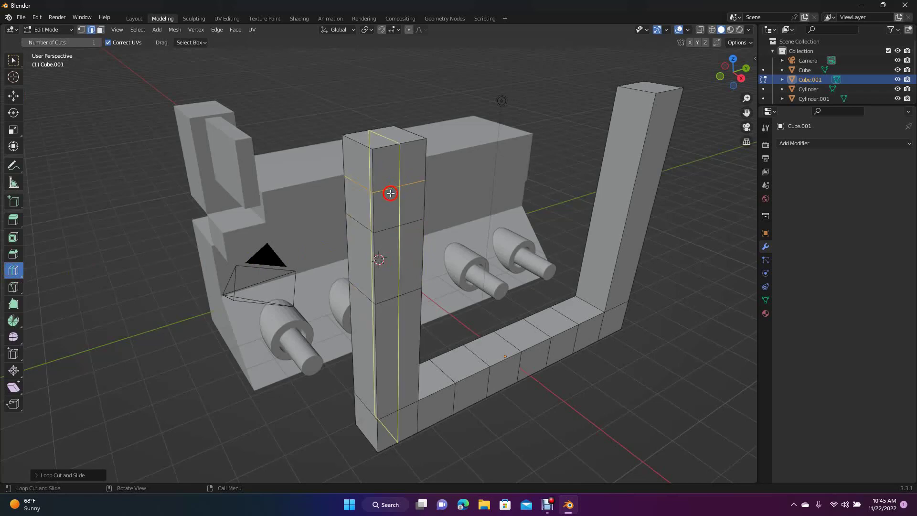
# - Add four horizontal loop cuts to the upper half of the far post
pyautogui.click(636, 187)
pyautogui.click(639, 179)
pyautogui.click(643, 133)
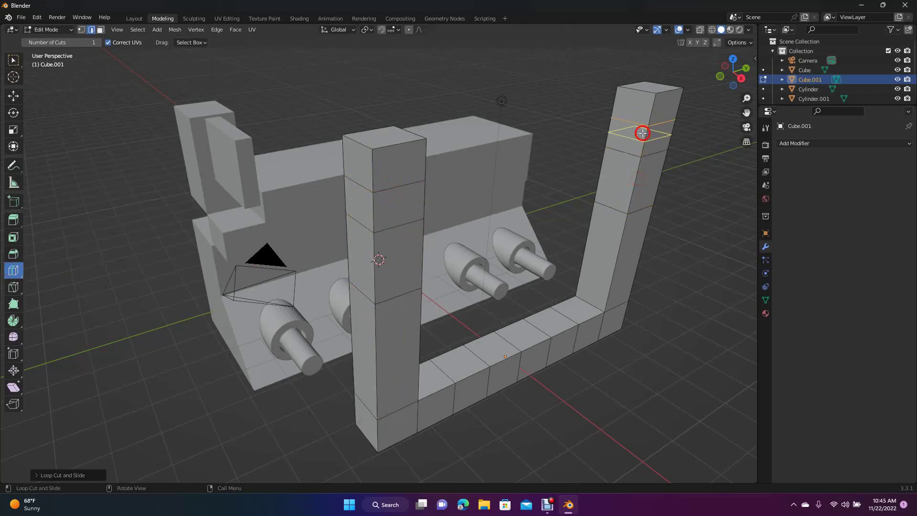
pyautogui.click(643, 168)
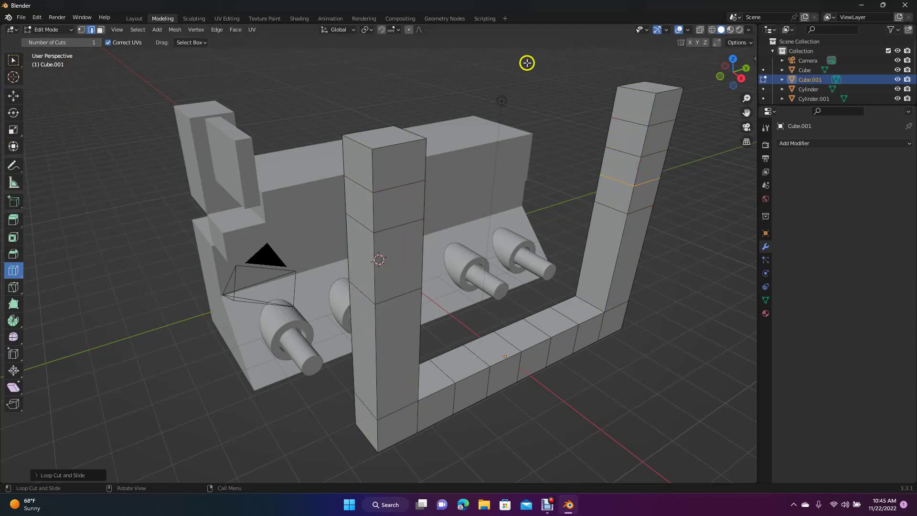
# - Extrude the inner face of the near post's top segment about 2.2 m toward the far post
pyautogui.click(13, 96)
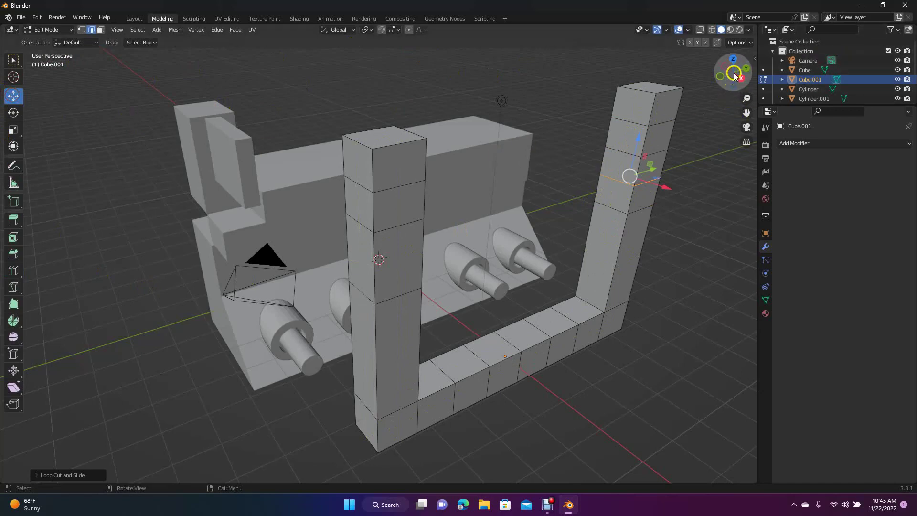
pyautogui.moveTo(734, 76); pyautogui.dragTo(696, 76)
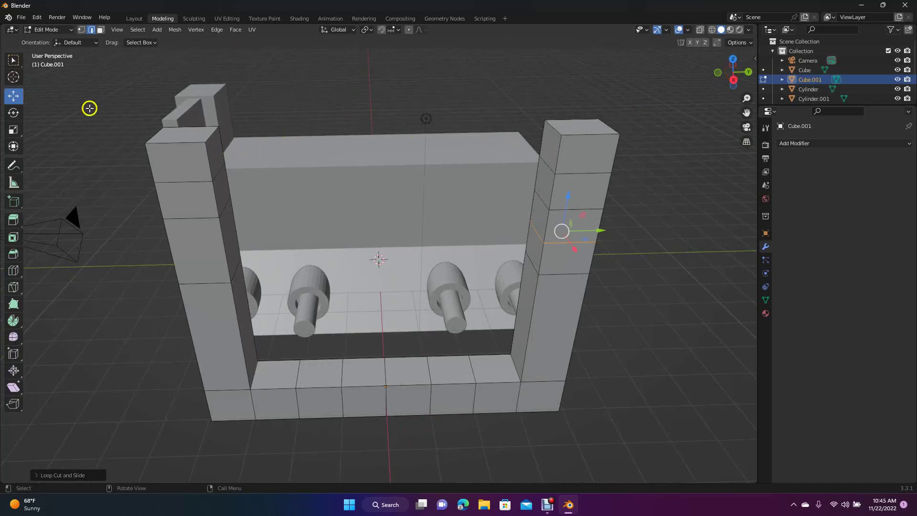
pyautogui.click(101, 30)
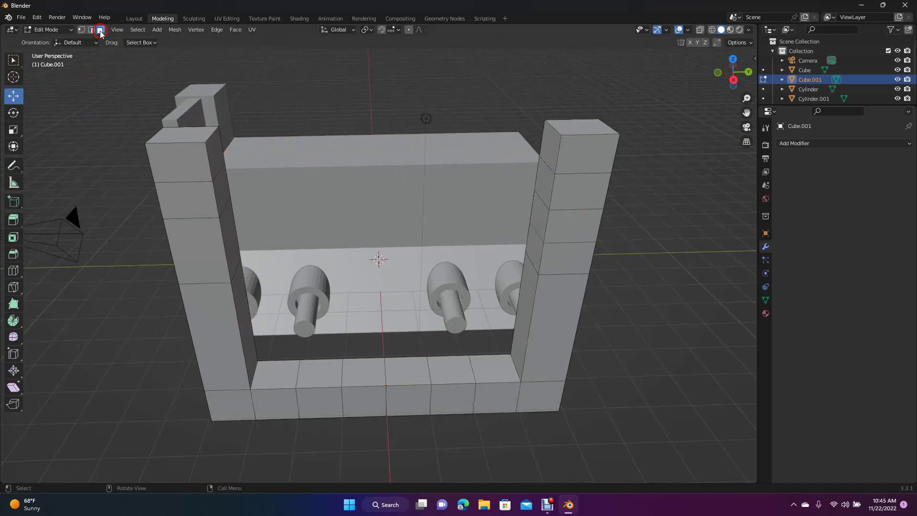
pyautogui.click(220, 159)
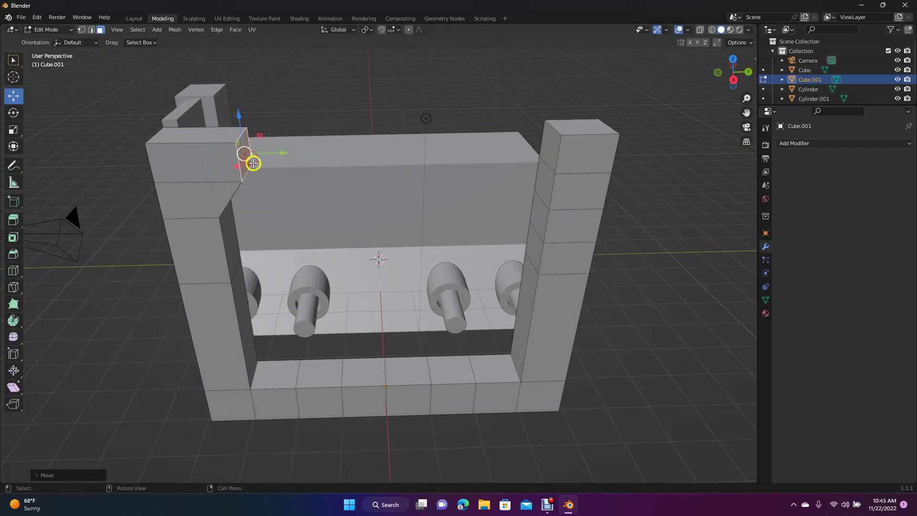
pyautogui.press('e')
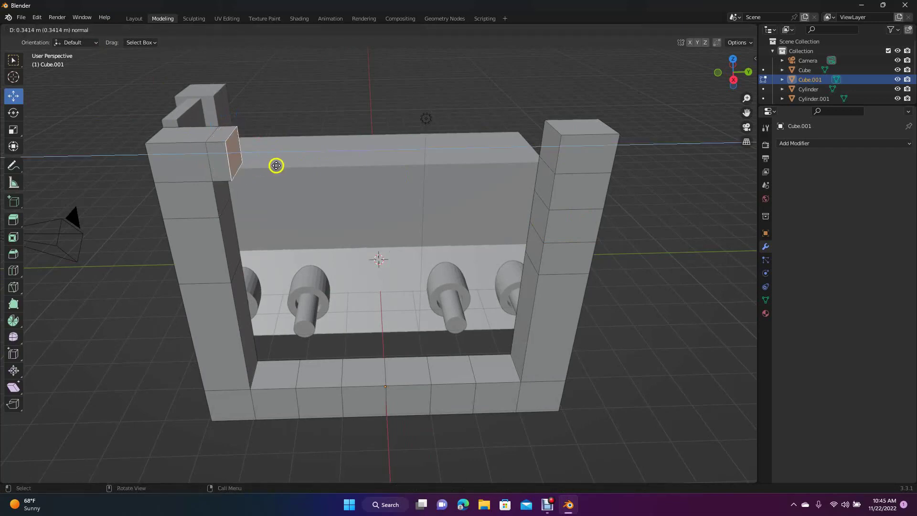
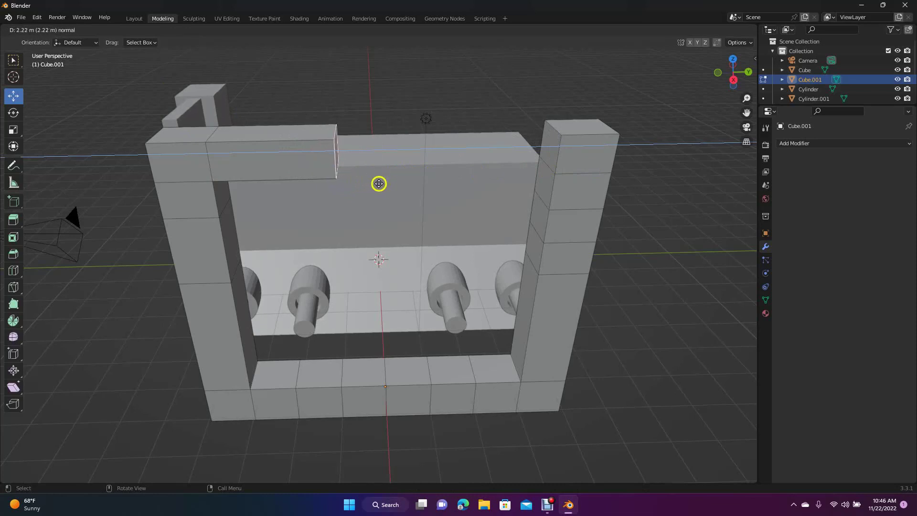
pyautogui.click(376, 183)
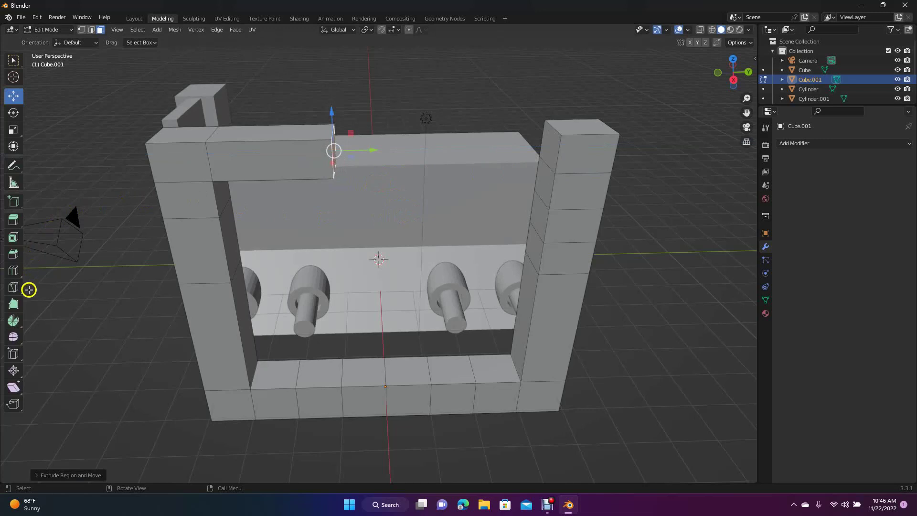
# - Add two loop cuts to the new horizontal arm, one at its middle and one halfway to its free end
pyautogui.click(14, 272)
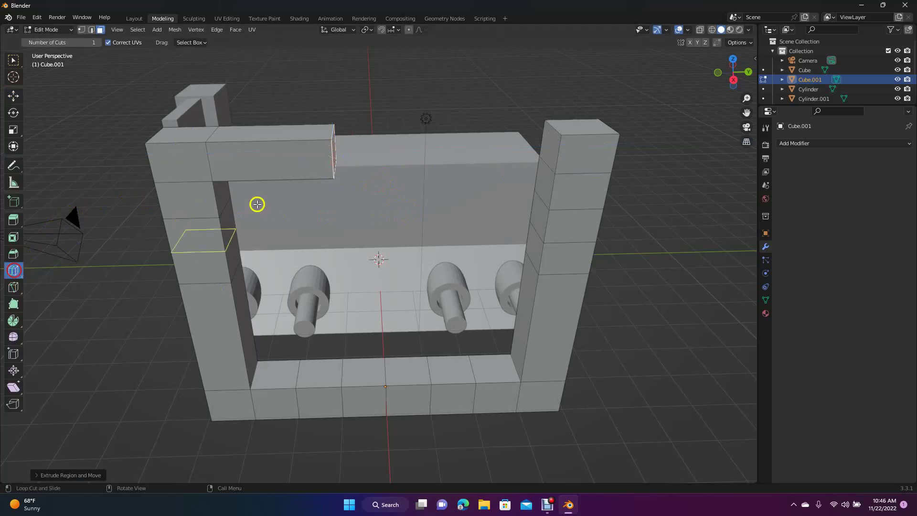
pyautogui.click(276, 182)
pyautogui.click(288, 183)
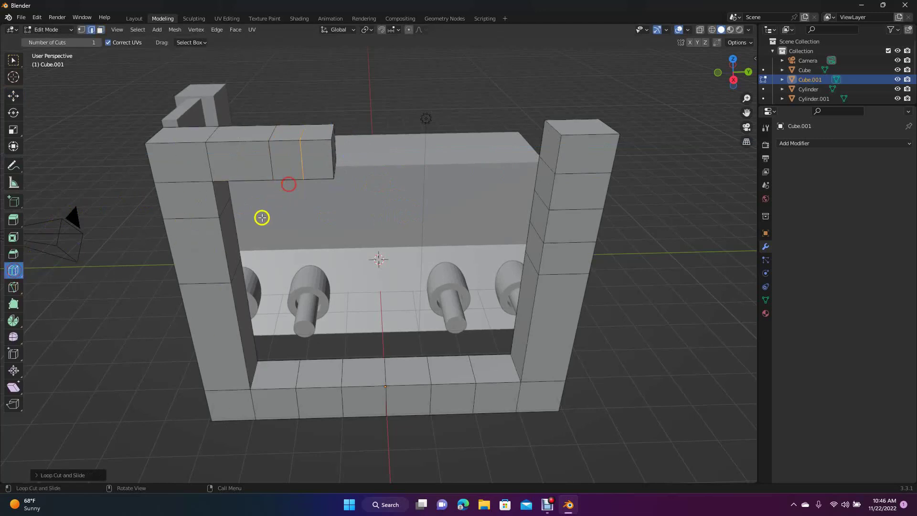
# - Extrude the front face of the arm's last segment about 3.52 m outward, away from the main body
pyautogui.click(100, 29)
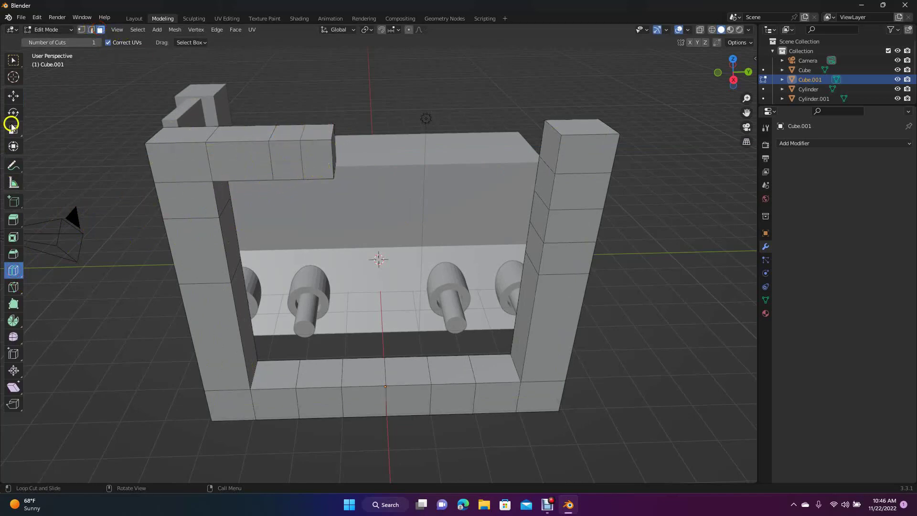
pyautogui.click(14, 95)
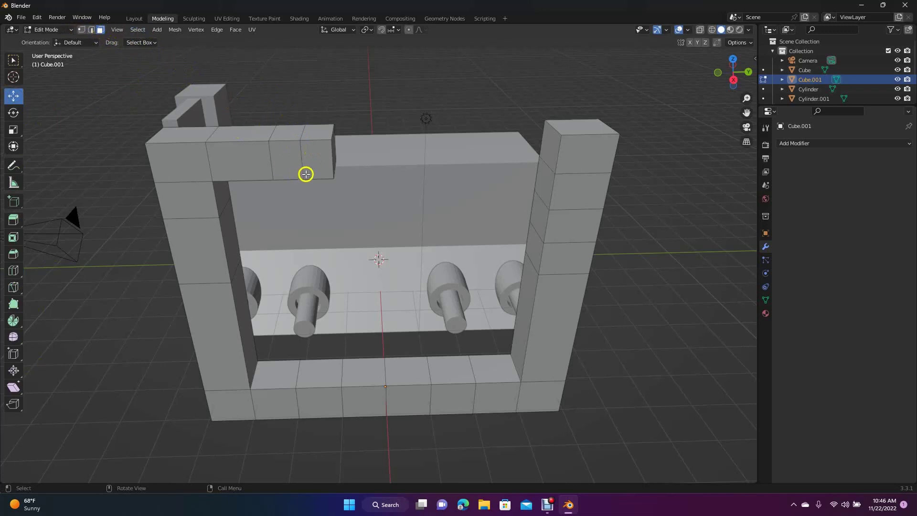
pyautogui.click(319, 164)
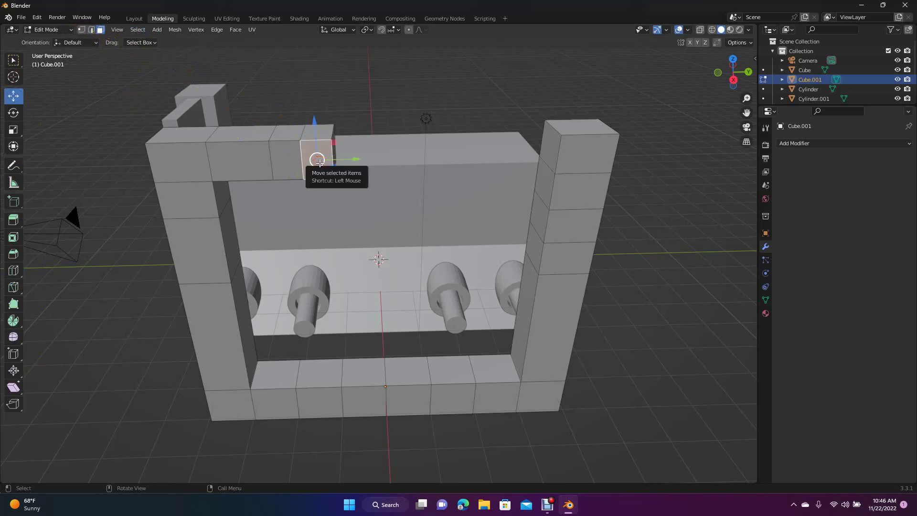
pyautogui.press('e')
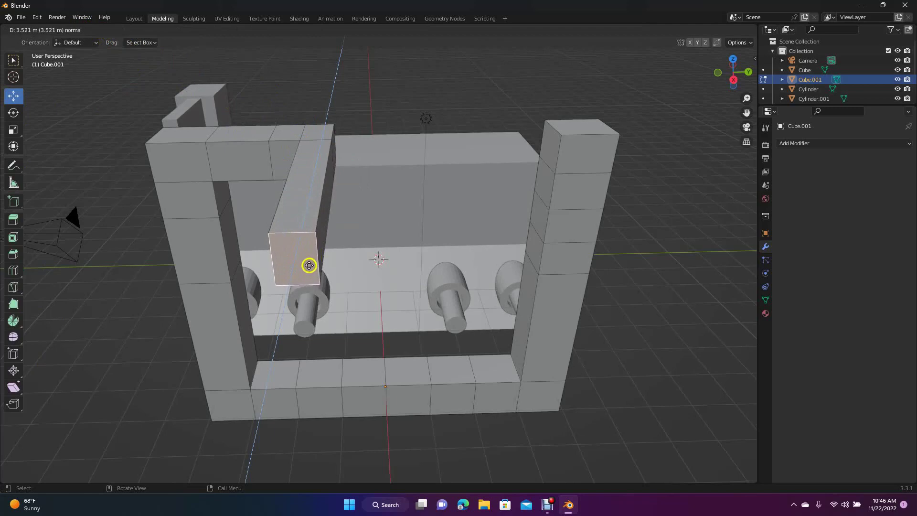
pyautogui.click(309, 265)
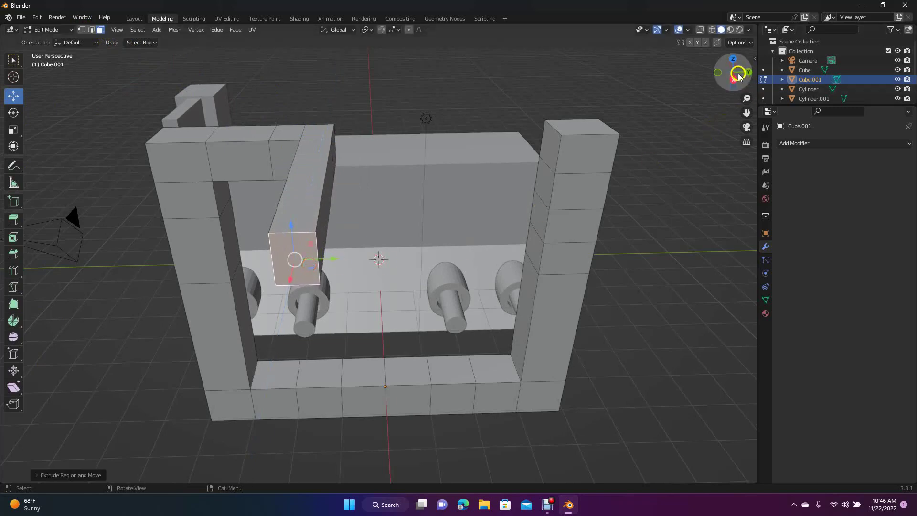
pyautogui.moveTo(734, 75); pyautogui.dragTo(8, 76)
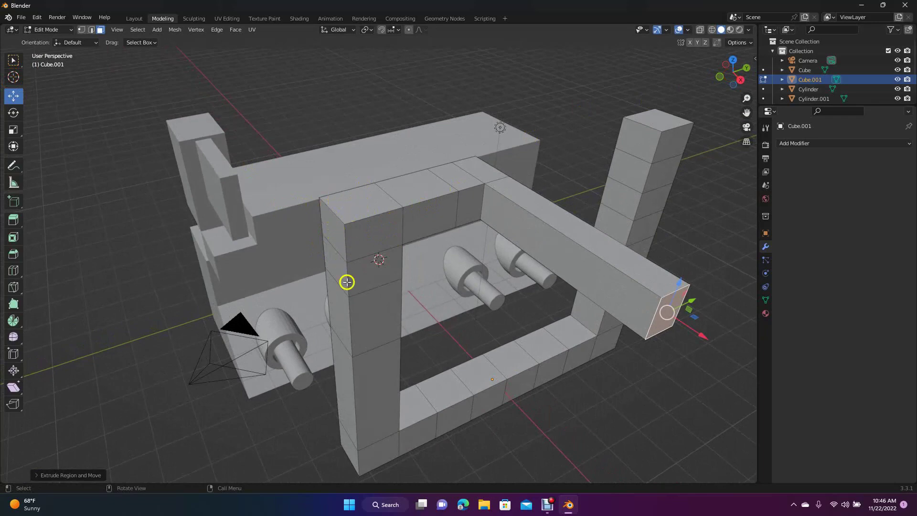
pyautogui.click(150, 289)
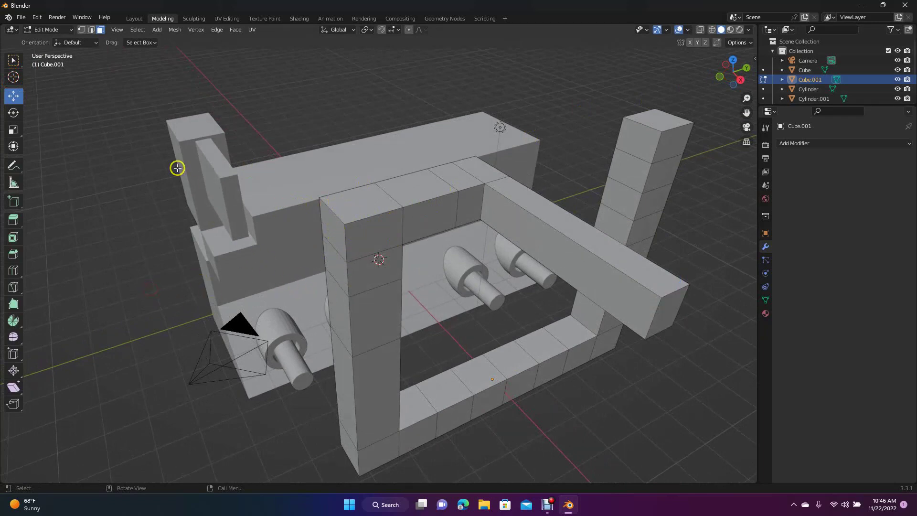
# - Move the outer top edge of the near post inward along Y to slope the frame's upper corner
pyautogui.click(92, 30)
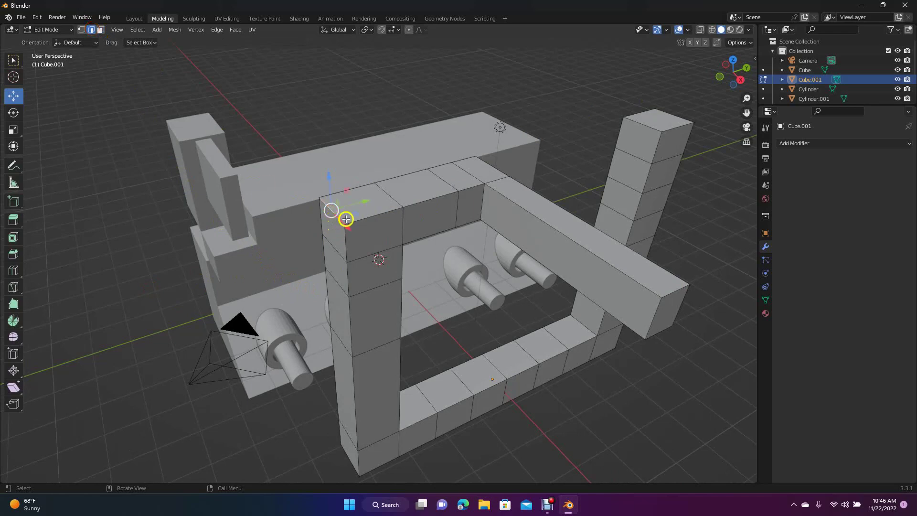
pyautogui.moveTo(367, 201); pyautogui.dragTo(405, 201)
pyautogui.click(146, 374)
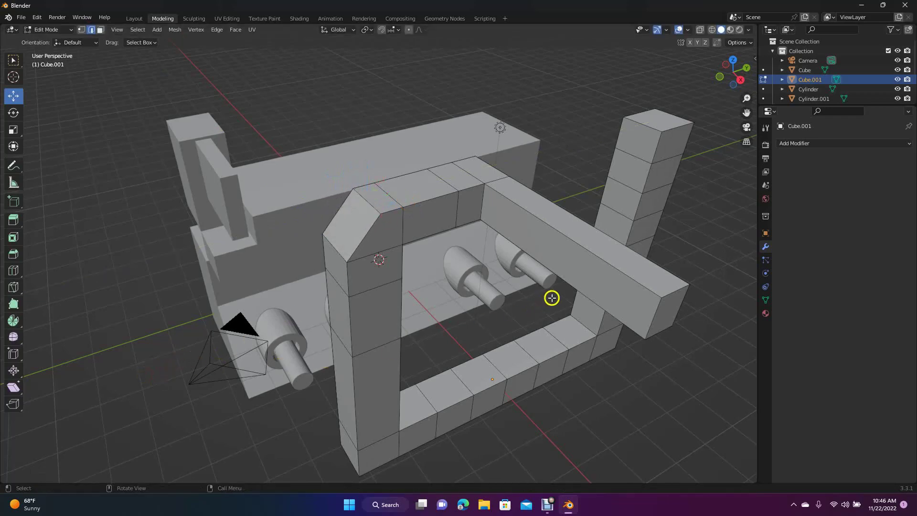
# - Try moving and rotating individual edges of the outward-projecting arm, undoing the changes to its upper long edge
pyautogui.click(572, 239)
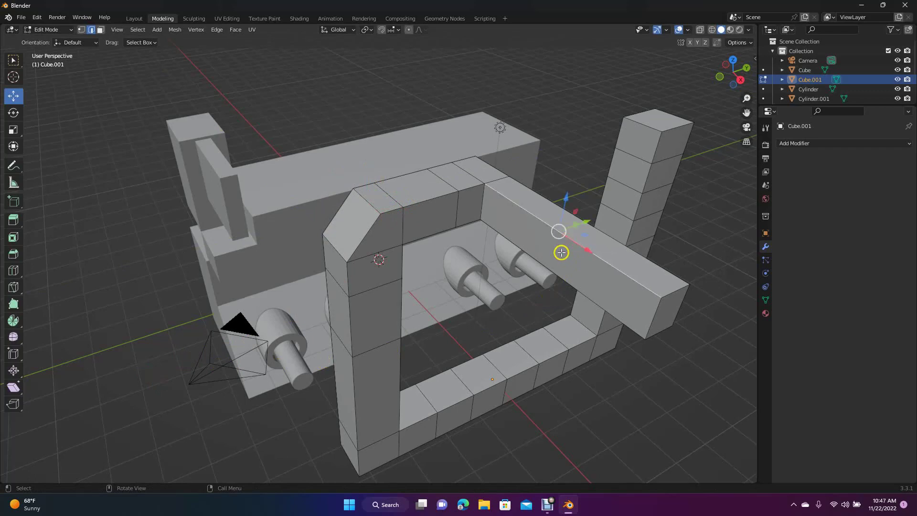
pyautogui.moveTo(567, 197); pyautogui.dragTo(571, 176)
pyautogui.hotkey('ctrl', 'z')
pyautogui.click(13, 113)
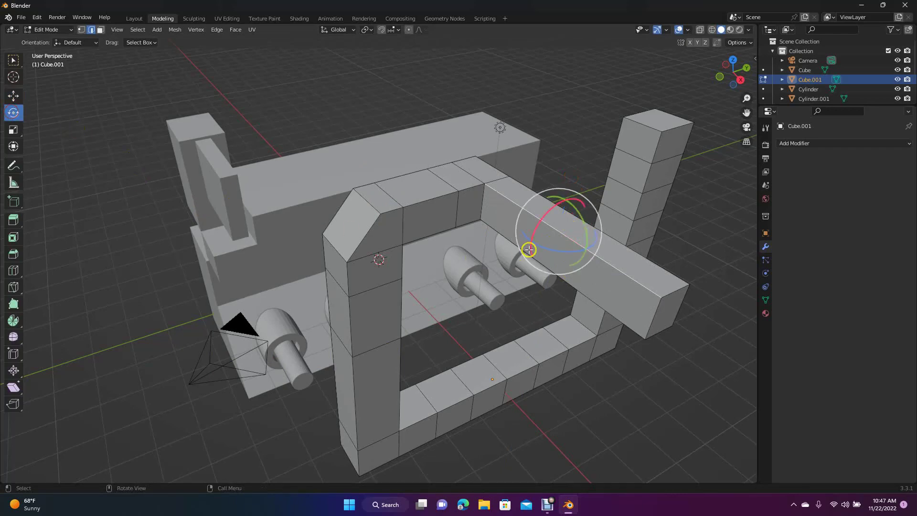
pyautogui.moveTo(562, 201); pyautogui.dragTo(564, 207)
pyautogui.hotkey('ctrl', 'z')
pyautogui.click(737, 366)
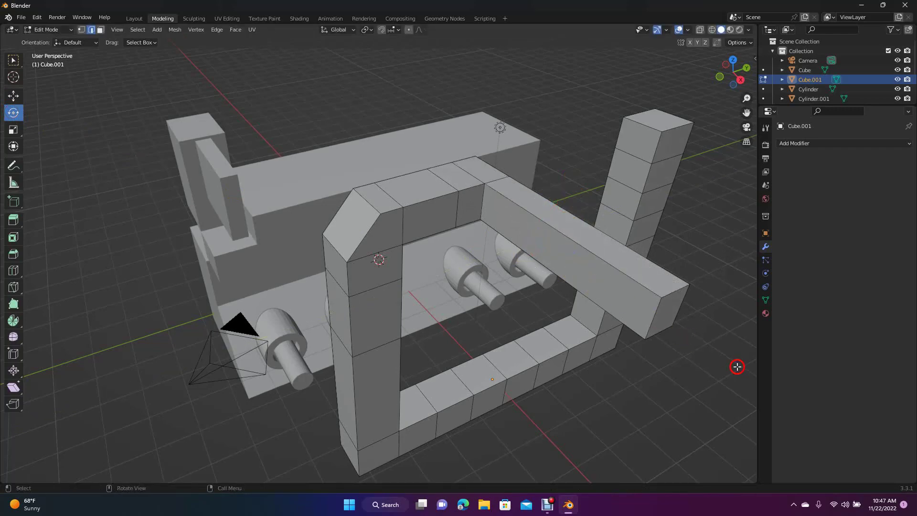
pyautogui.click(670, 310)
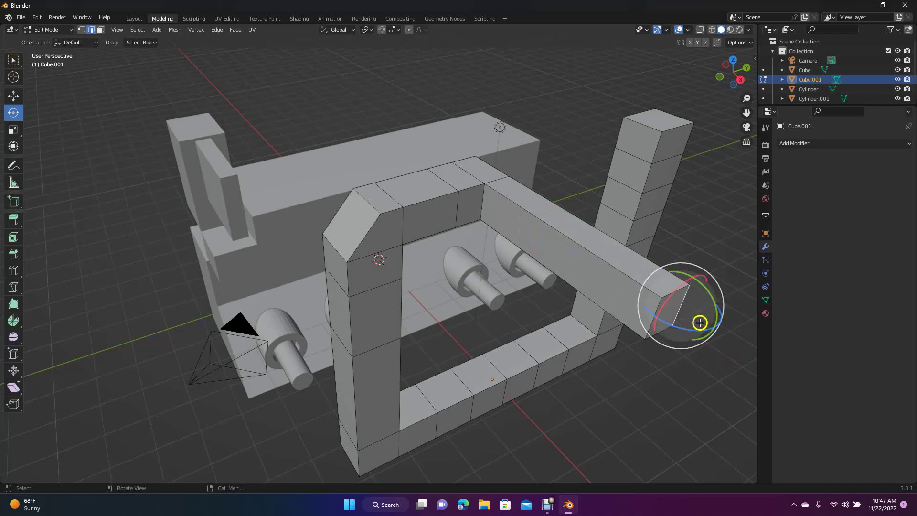
pyautogui.moveTo(698, 336); pyautogui.dragTo(677, 324)
pyautogui.click(688, 348)
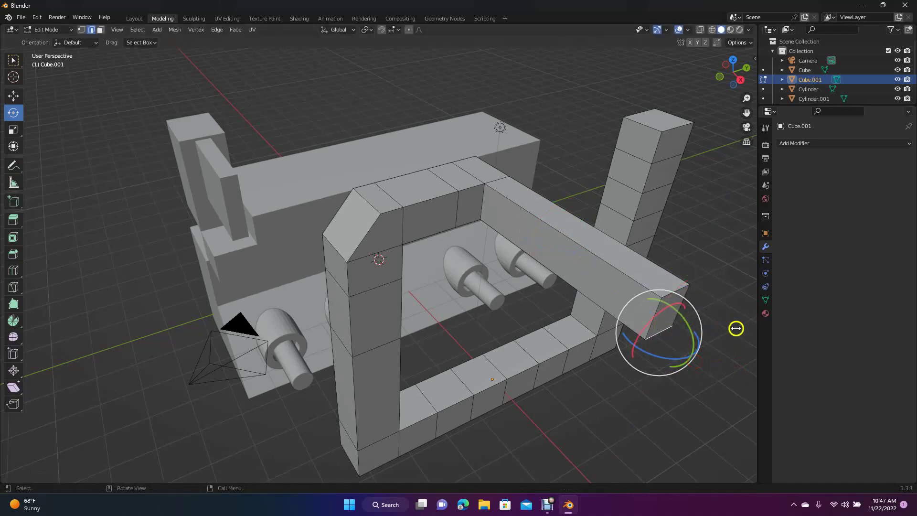
# - Undo the edge edits back to the near post's square top corner, returning to face selection with nothing selected
pyautogui.click(13, 96)
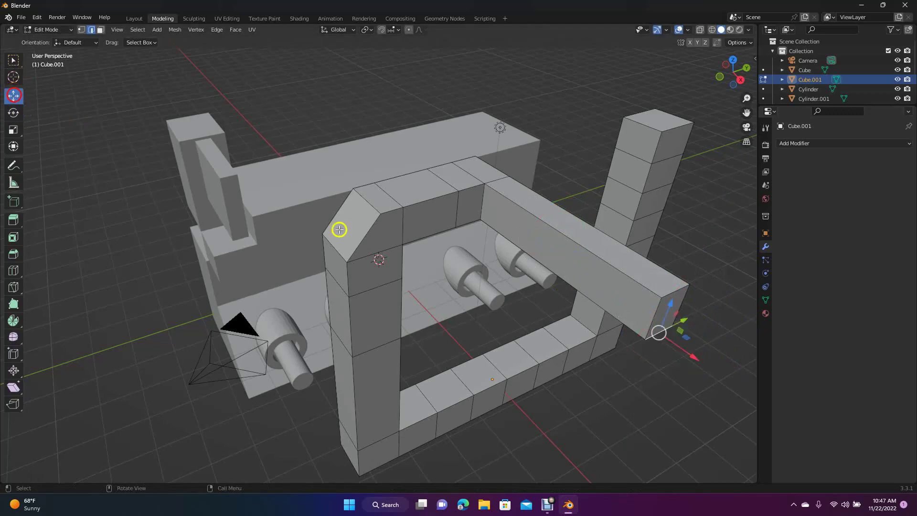
pyautogui.hotkey('ctrl', 'z')
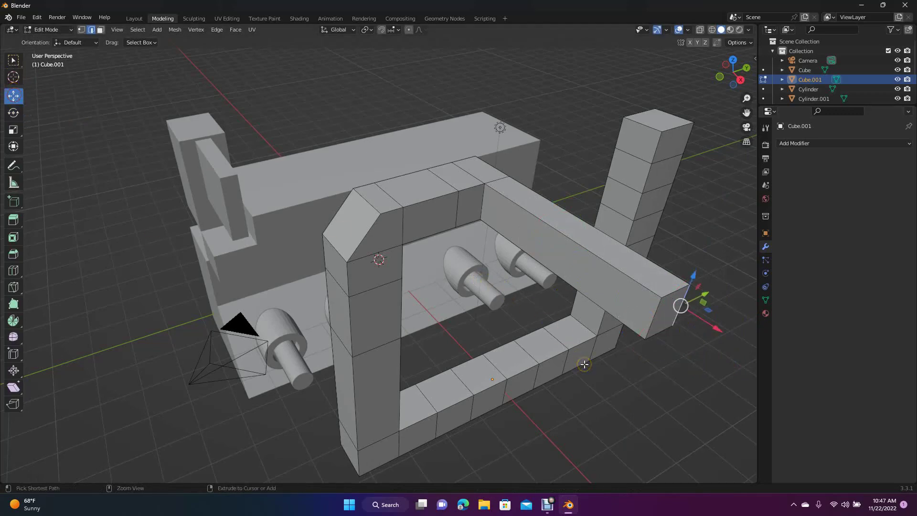
pyautogui.hotkey('ctrl', 'z')
pyautogui.hotkey('ctrl', 'z')
pyautogui.hotkey('ctrl', 'z')
pyautogui.hotkey('ctrl', 'z')
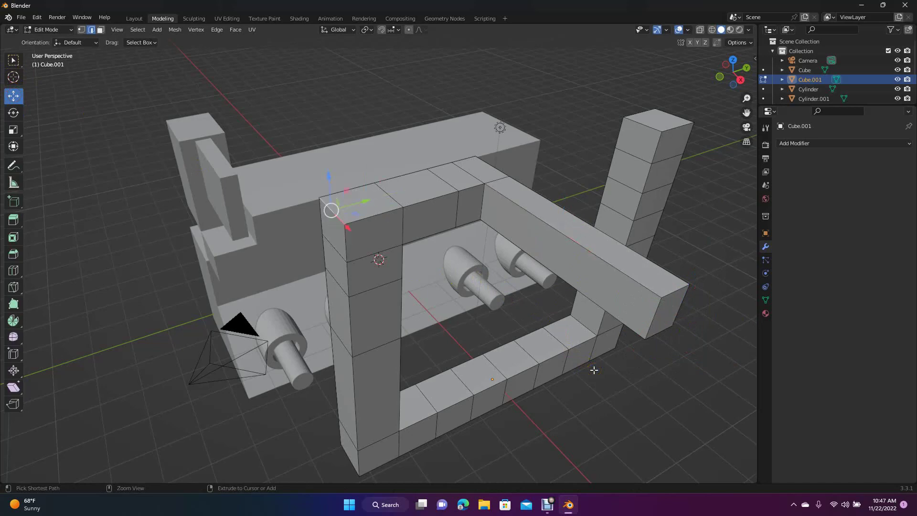
pyautogui.hotkey('ctrl', 'z')
pyautogui.click(587, 373)
pyautogui.click(591, 390)
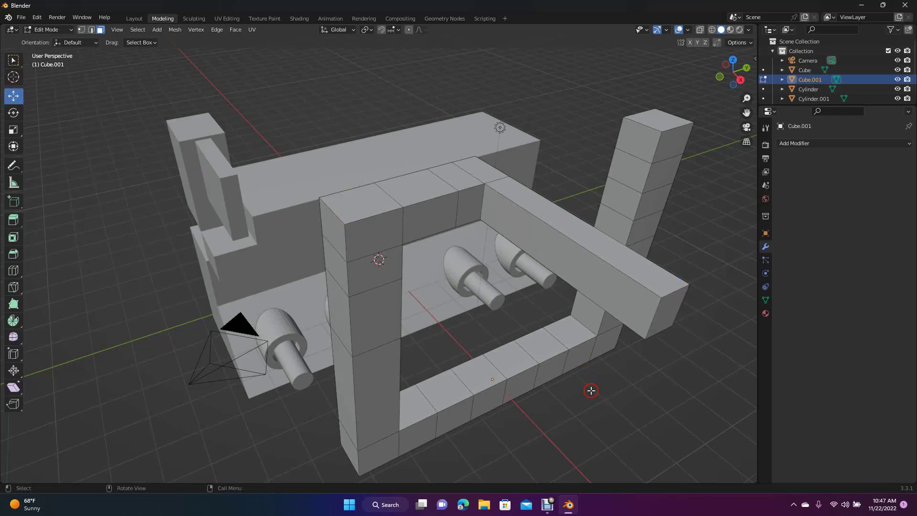
# - Shorten the outward-projecting arm to roughly a third of its length by moving its end face along X toward the main body
pyautogui.click(668, 317)
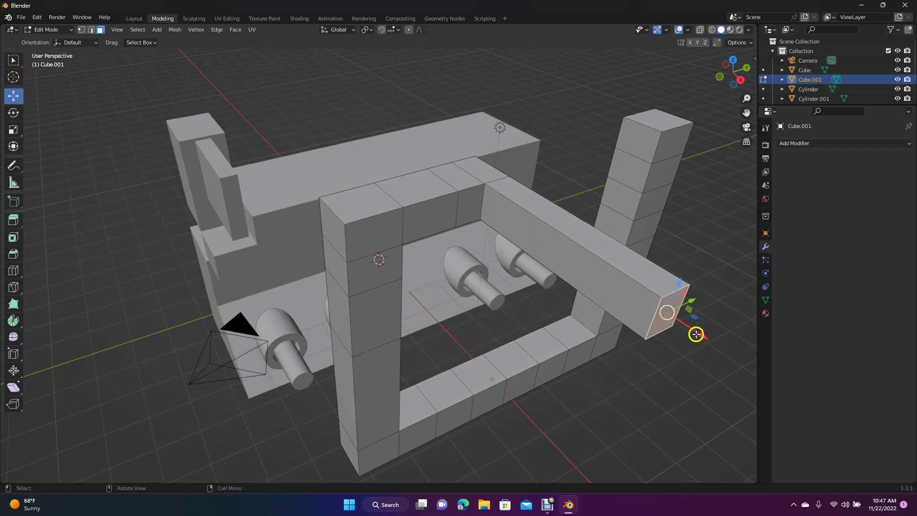
pyautogui.moveTo(696, 334); pyautogui.dragTo(574, 245)
pyautogui.click(691, 364)
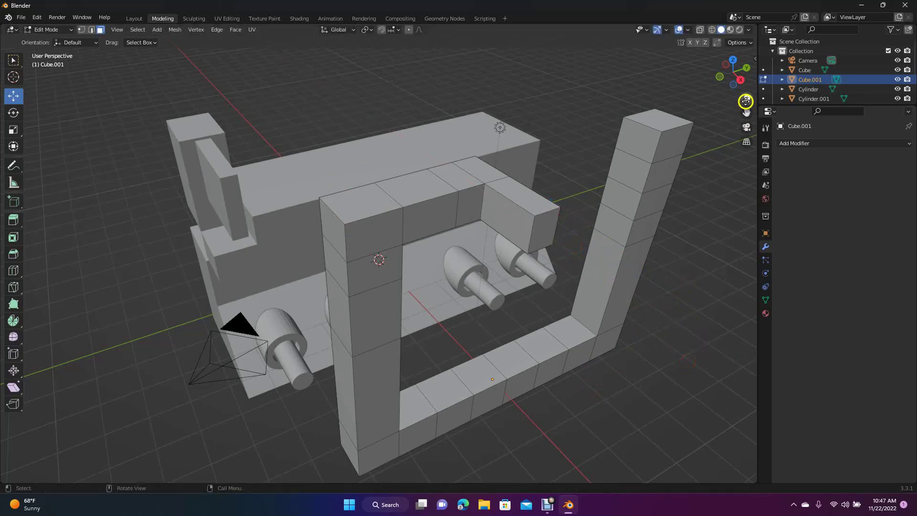
# - Try extruding the two middle top faces of the frame's bottom beam upward, and undo the extrusion
pyautogui.moveTo(730, 76)
pyautogui.mouseDown()
pyautogui.moveTo(671, 48)
pyautogui.moveTo(661, 60)
pyautogui.moveTo(685, 99)
pyautogui.moveTo(750, 86)
pyautogui.moveTo(22, 59)
pyautogui.moveTo(749, 93)
pyautogui.moveTo(683, 86)
pyautogui.moveTo(722, 72)
pyautogui.moveTo(713, 60)
pyautogui.moveTo(726, 67)
pyautogui.mouseUp()
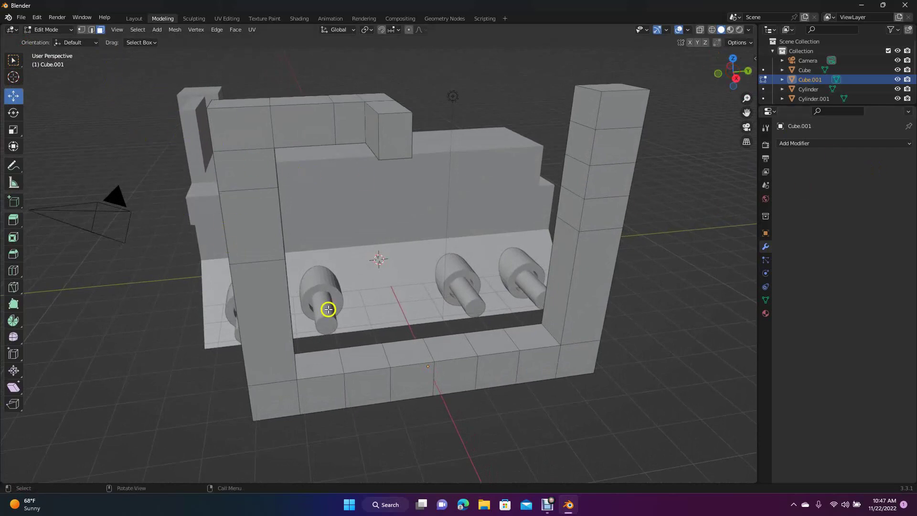
pyautogui.click(415, 355)
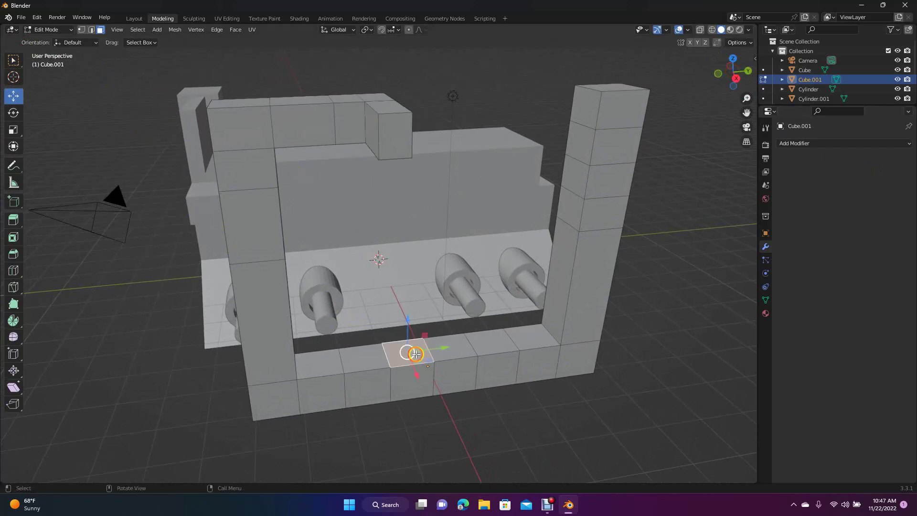
pyautogui.keyDown('shift'); pyautogui.click(456, 350); pyautogui.keyUp('shift')
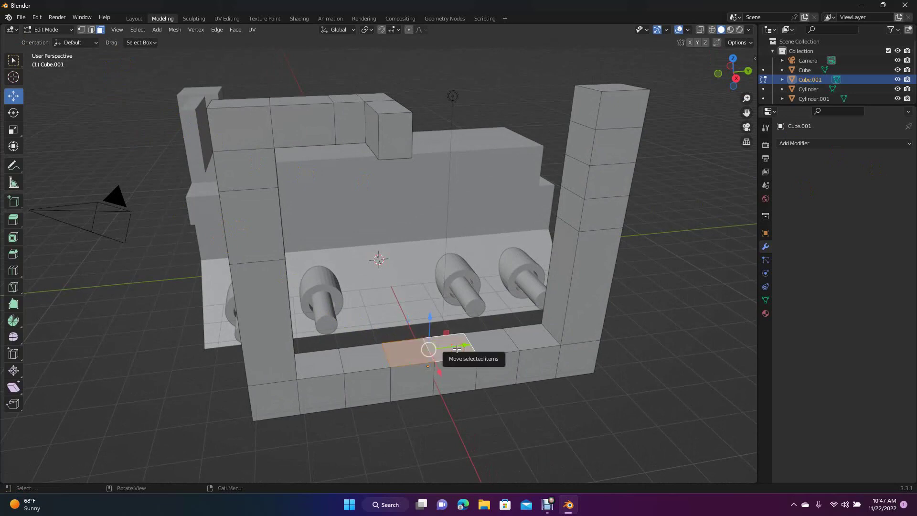
pyautogui.press('e')
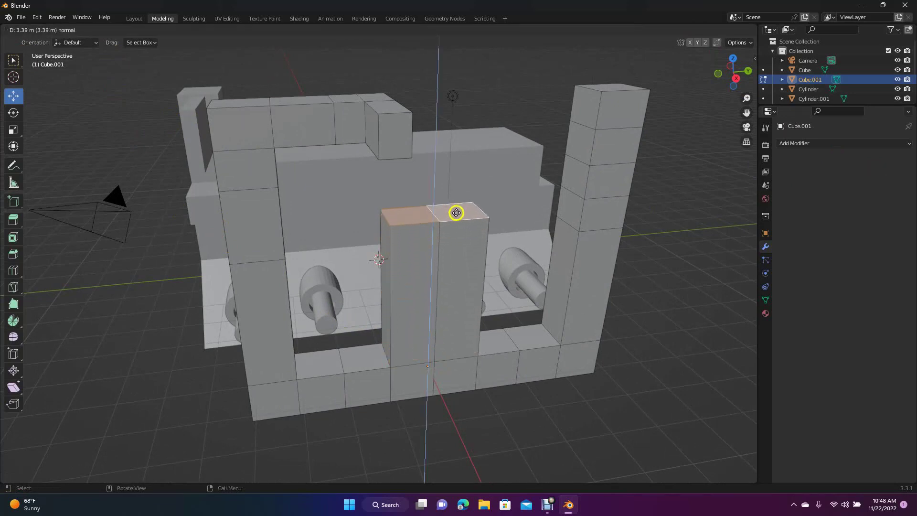
pyautogui.click(454, 259)
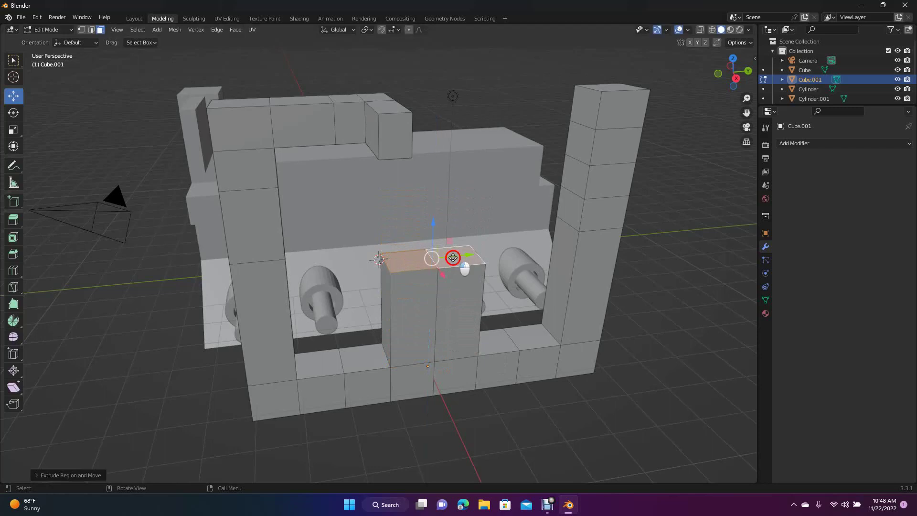
pyautogui.hotkey('ctrl', 'z')
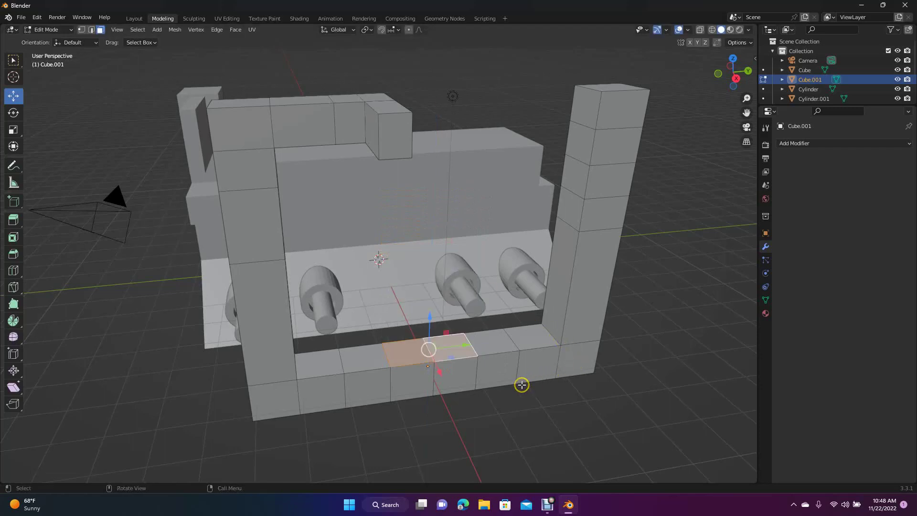
# - Raise the bottom beam's two middle top faces along Z to form sloped shoulders, and extrude them upward into a wide central post
pyautogui.moveTo(432, 317); pyautogui.dragTo(430, 282)
pyautogui.click(571, 440)
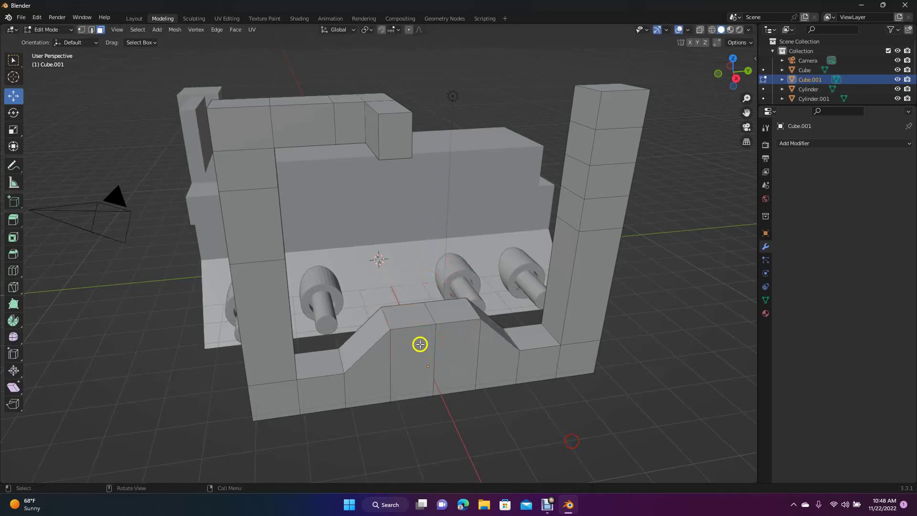
pyautogui.click(408, 311)
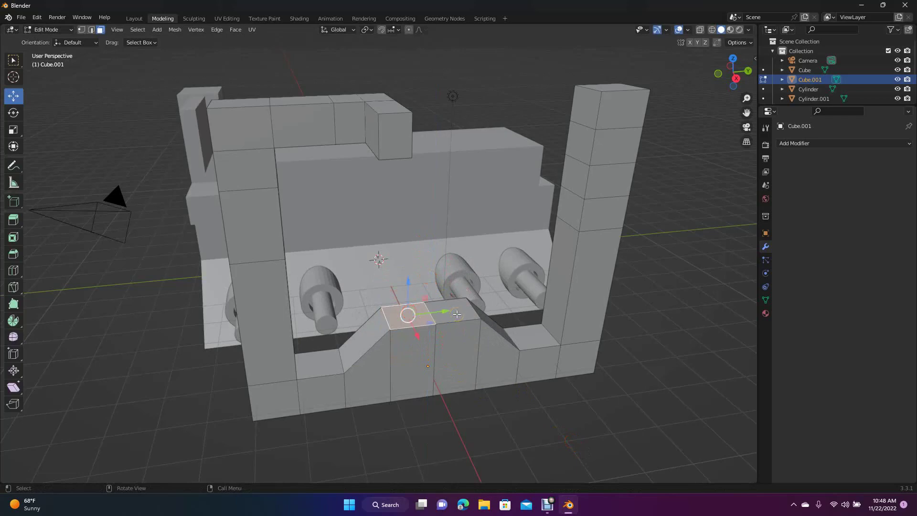
pyautogui.keyDown('shift'); pyautogui.click(457, 314); pyautogui.keyUp('shift')
pyautogui.click(455, 312)
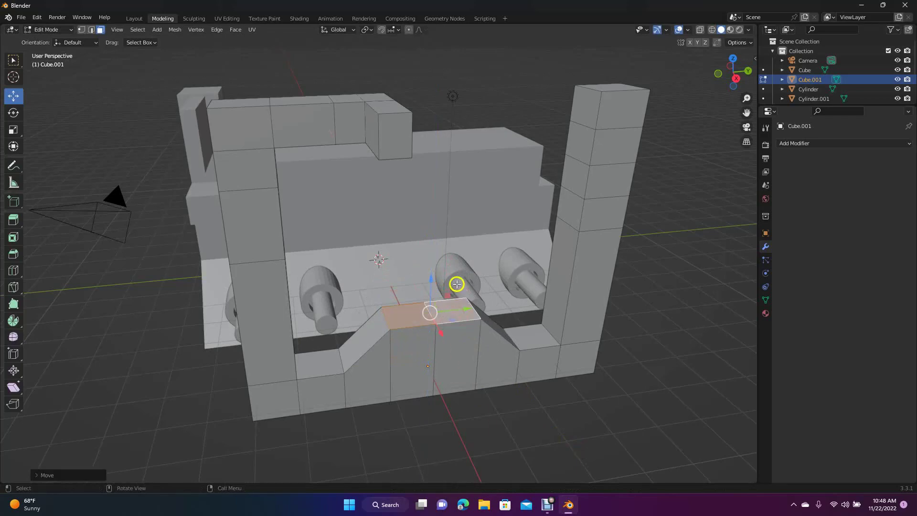
pyautogui.press('e')
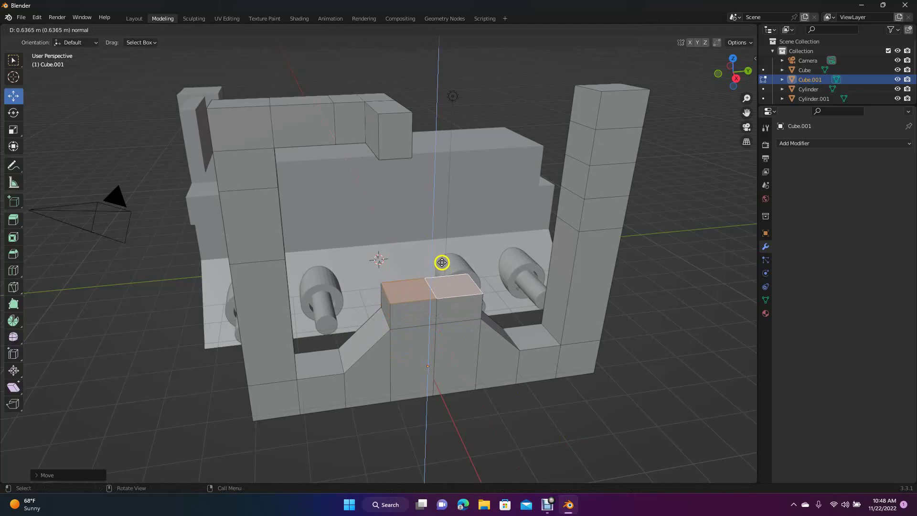
pyautogui.click(439, 180)
pyautogui.click(666, 338)
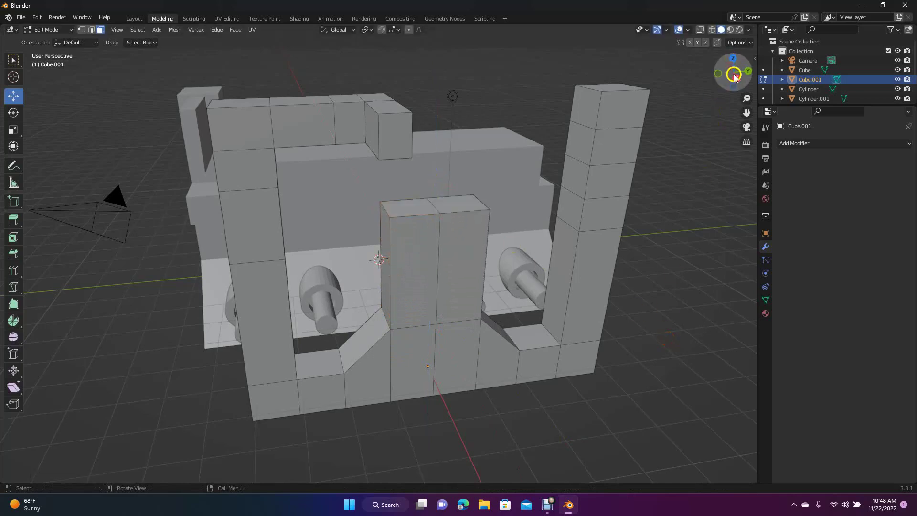
pyautogui.moveTo(734, 76)
pyautogui.mouseDown()
pyautogui.moveTo(642, 77)
pyautogui.moveTo(662, 89)
pyautogui.moveTo(752, 82)
pyautogui.moveTo(731, 77)
pyautogui.mouseUp()
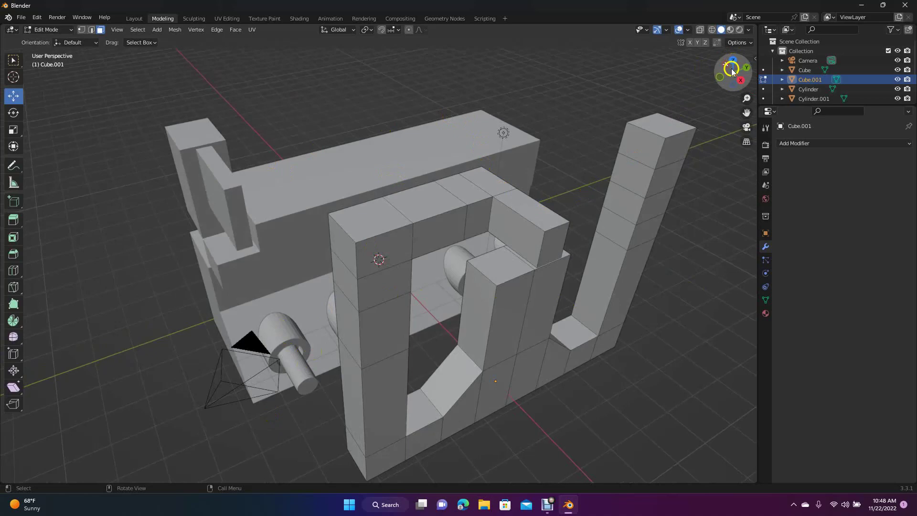
pyautogui.moveTo(730, 76)
pyautogui.mouseDown()
pyautogui.moveTo(655, 68)
pyautogui.moveTo(723, 72)
pyautogui.mouseUp()
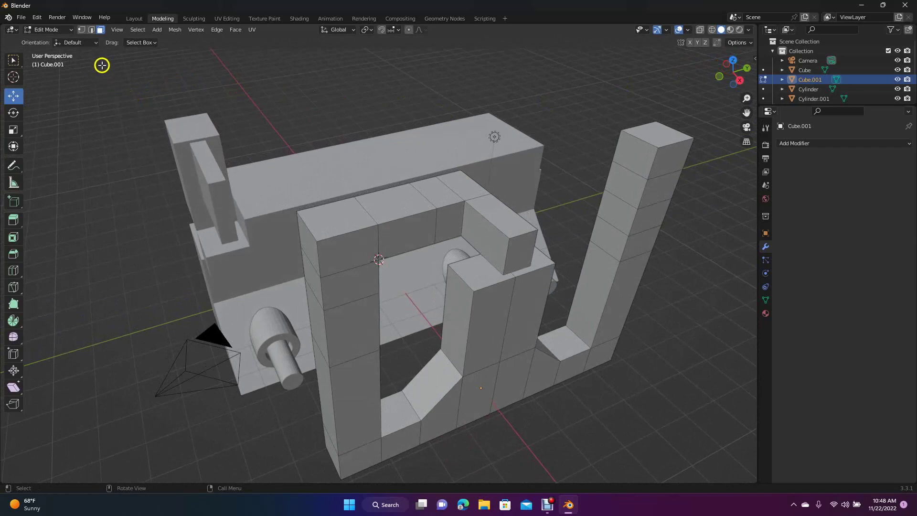
pyautogui.click(136, 19)
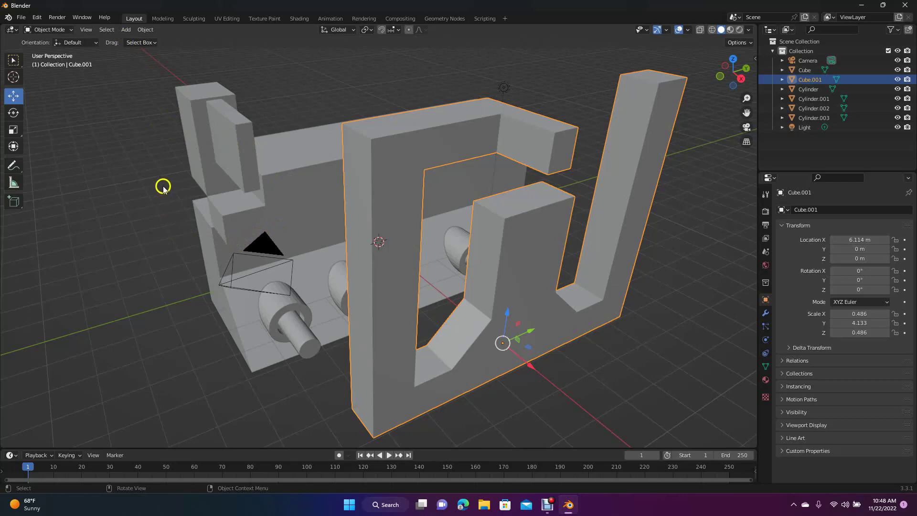
pyautogui.click(168, 19)
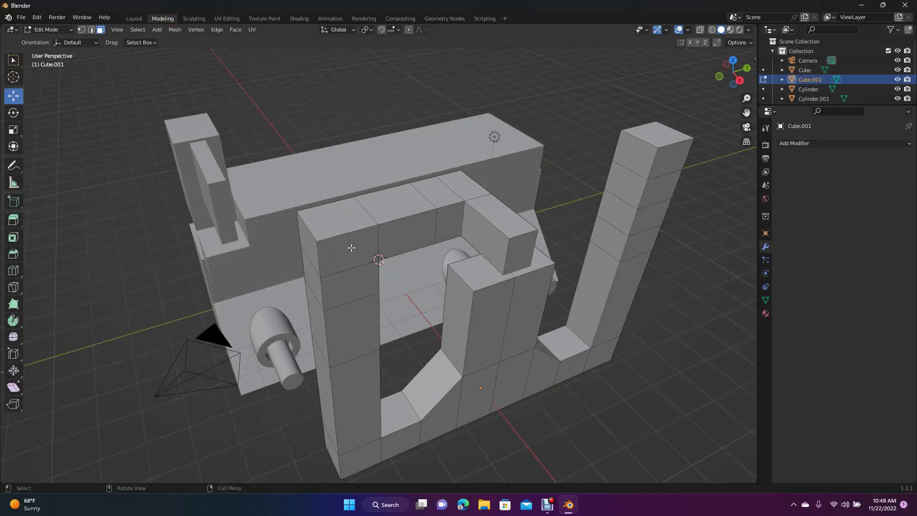
# - Try extruding the near post's top face and scaling it to about 0.62, and undo the changes
pyautogui.click(346, 220)
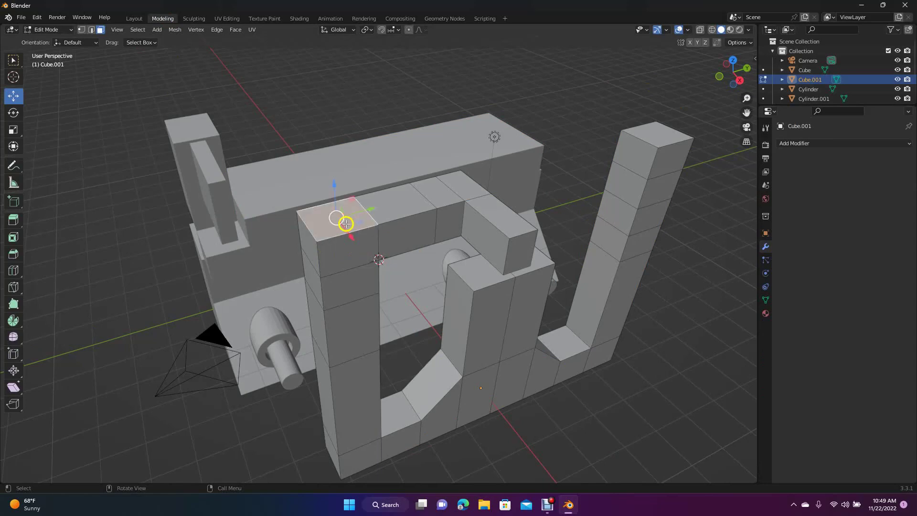
pyautogui.press('e')
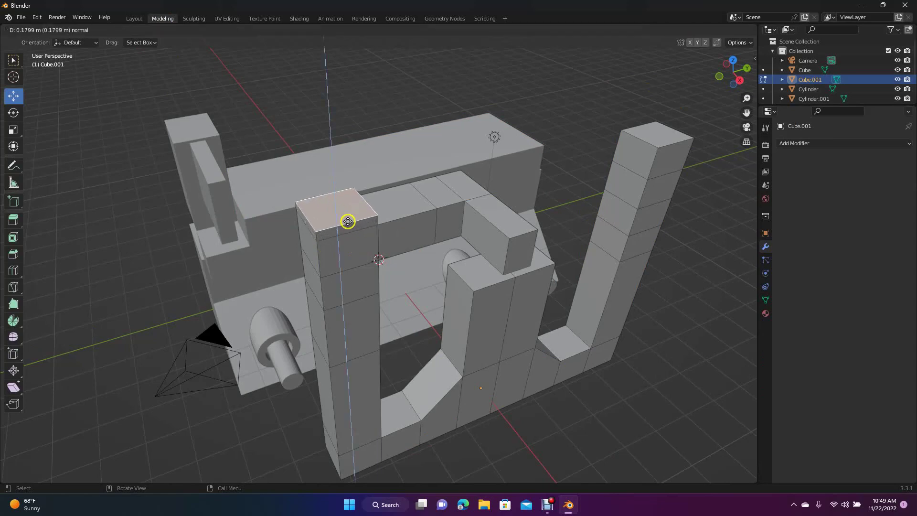
pyautogui.rightClick(346, 220)
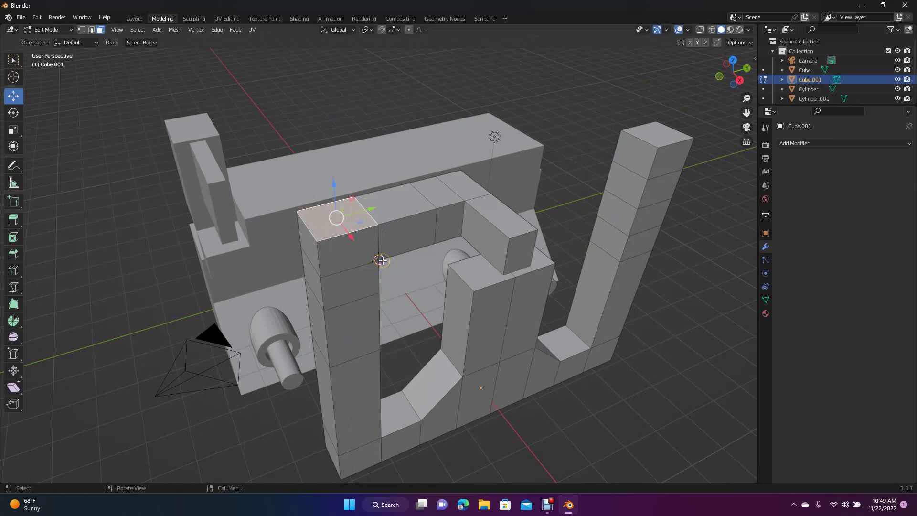
pyautogui.press('s')
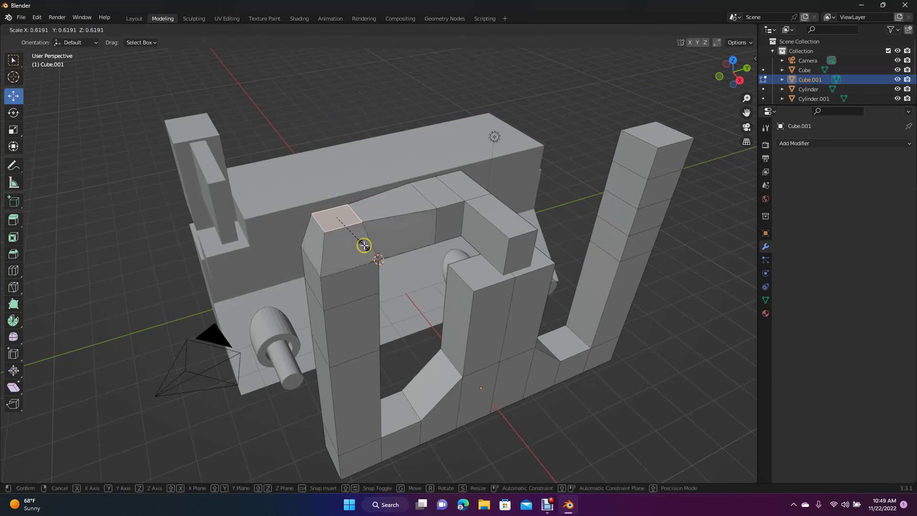
pyautogui.rightClick(363, 244)
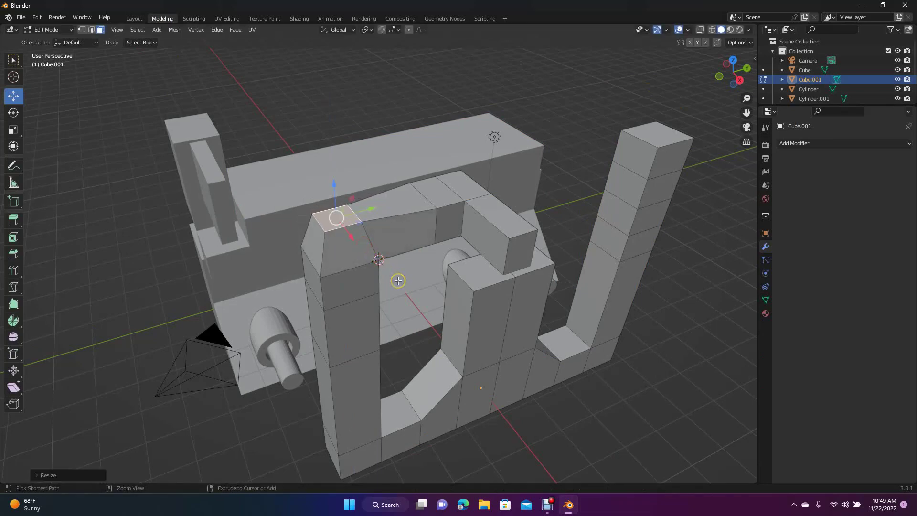
pyautogui.click(310, 230)
pyautogui.click(87, 121)
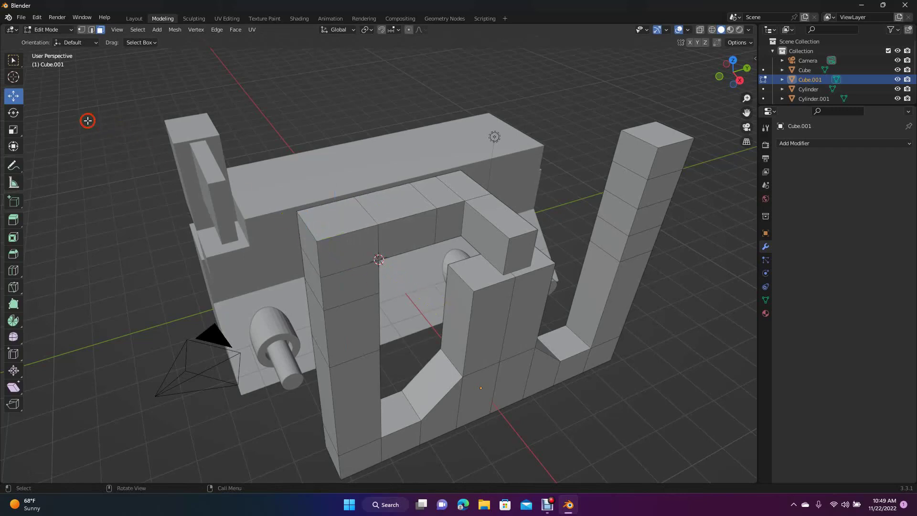
# - Try scaling the near post's outer top edge to about 3.36, and undo the scaling
pyautogui.click(91, 29)
pyautogui.press('s')
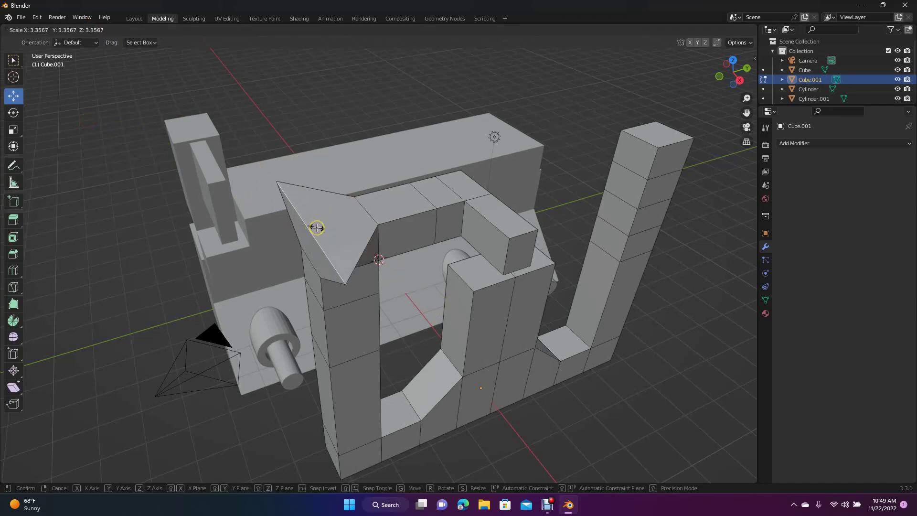
pyautogui.click(315, 228)
pyautogui.hotkey('ctrl', 'z')
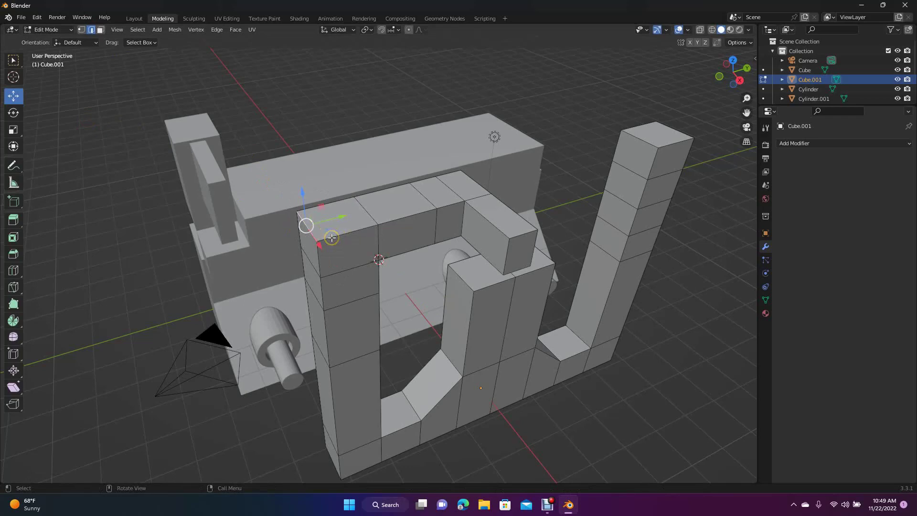
pyautogui.click(62, 259)
pyautogui.click(346, 222)
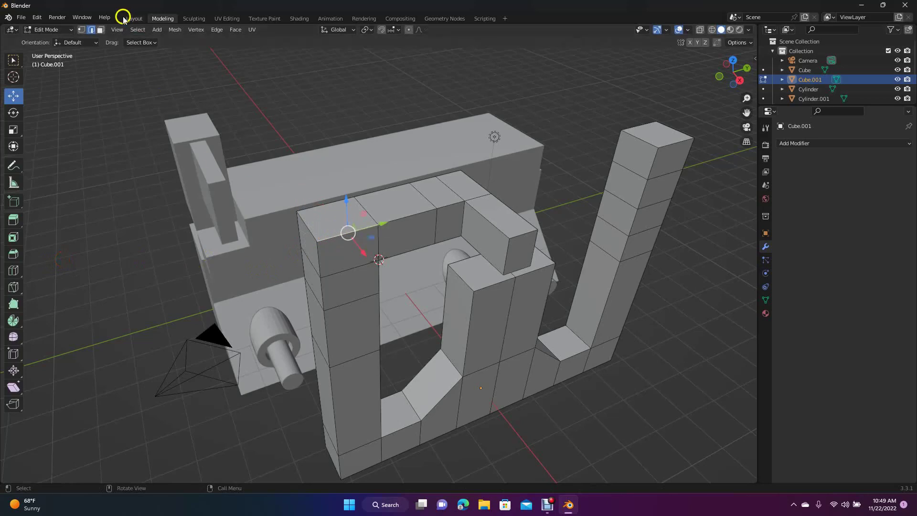
# - Inset the near post's top face, and extrude the inset face upward into a narrow block
pyautogui.click(101, 29)
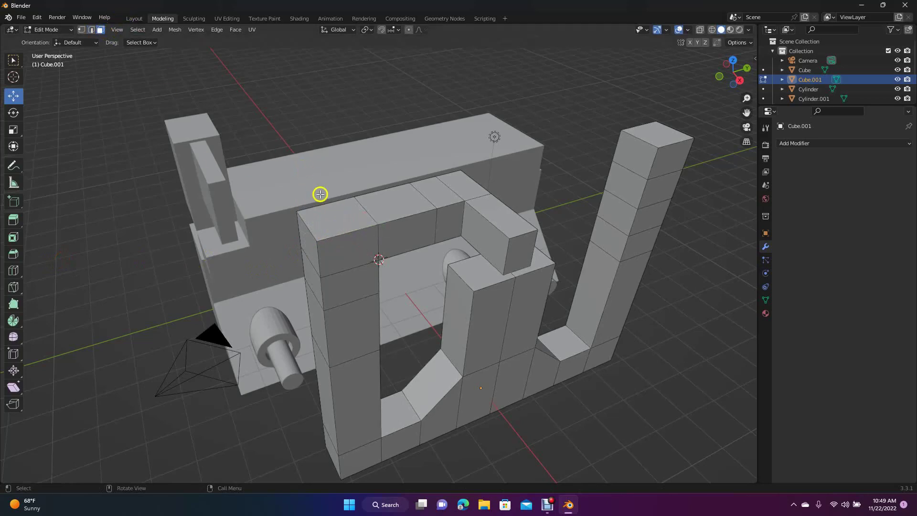
pyautogui.click(336, 216)
pyautogui.press('i')
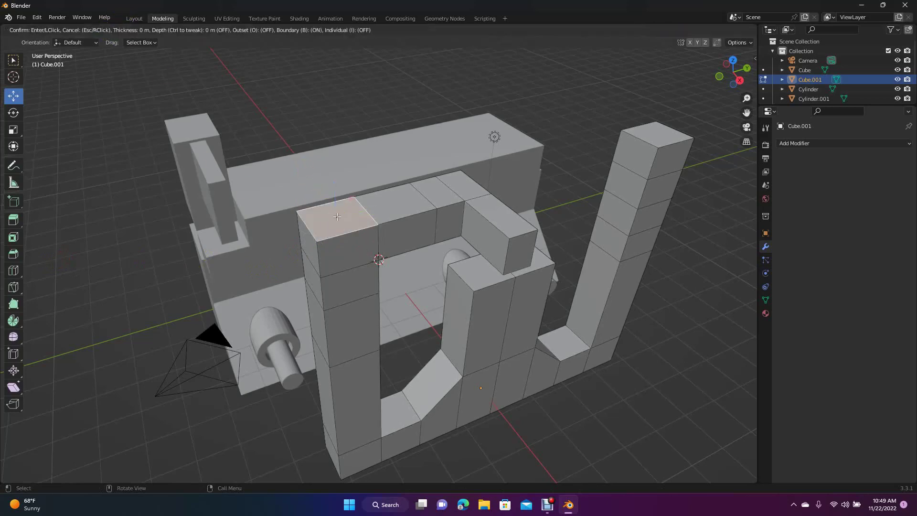
pyautogui.click(414, 246)
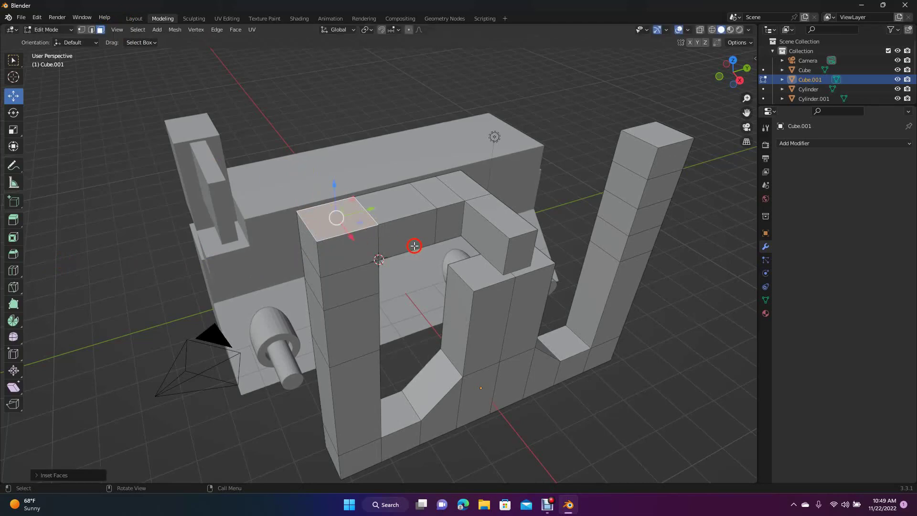
pyautogui.press('i')
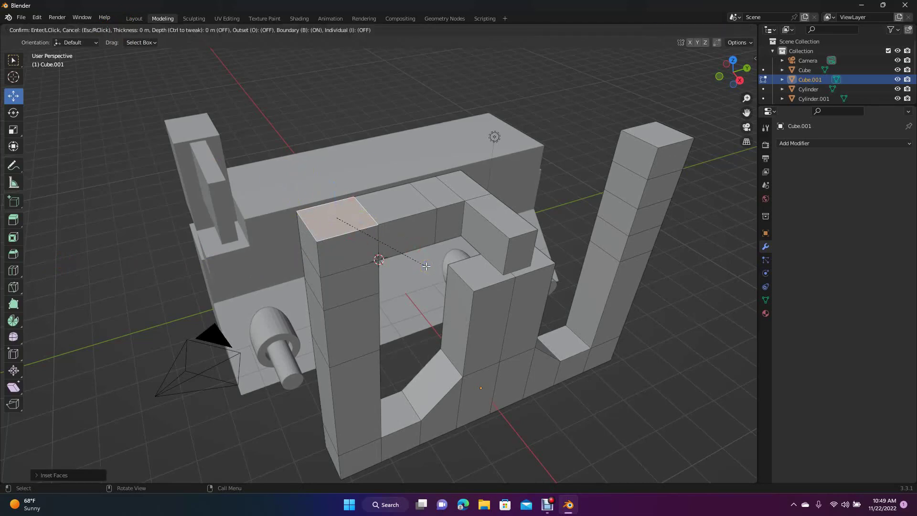
pyautogui.click(417, 258)
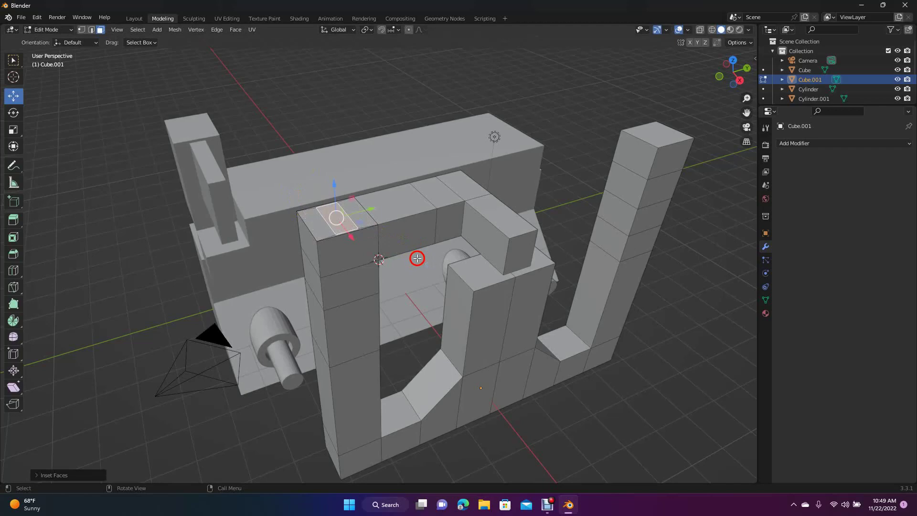
pyautogui.press('e')
pyautogui.click(408, 186)
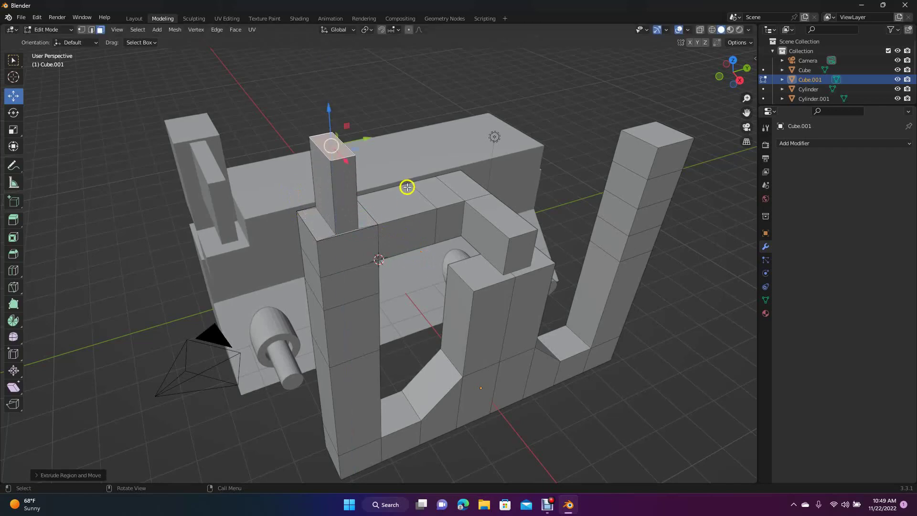
pyautogui.click(647, 314)
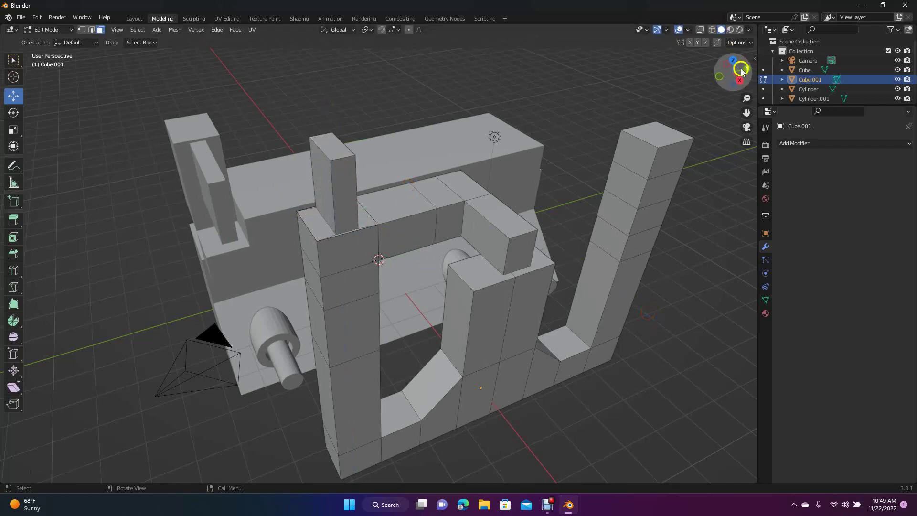
pyautogui.moveTo(735, 75)
pyautogui.mouseDown()
pyautogui.moveTo(671, 76)
pyautogui.moveTo(721, 82)
pyautogui.moveTo(731, 43)
pyautogui.moveTo(678, 67)
pyautogui.moveTo(687, 80)
pyautogui.moveTo(753, 91)
pyautogui.moveTo(32, 85)
pyautogui.moveTo(733, 74)
pyautogui.mouseUp()
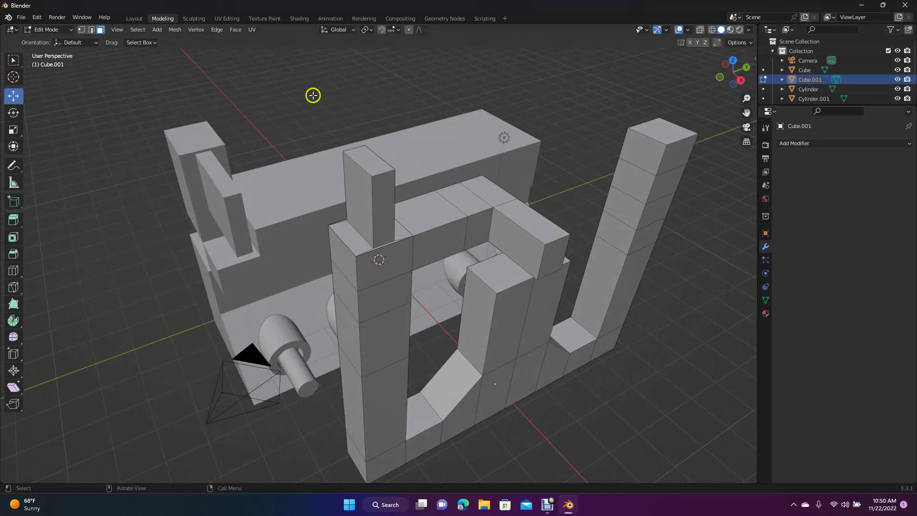
pyautogui.click(135, 18)
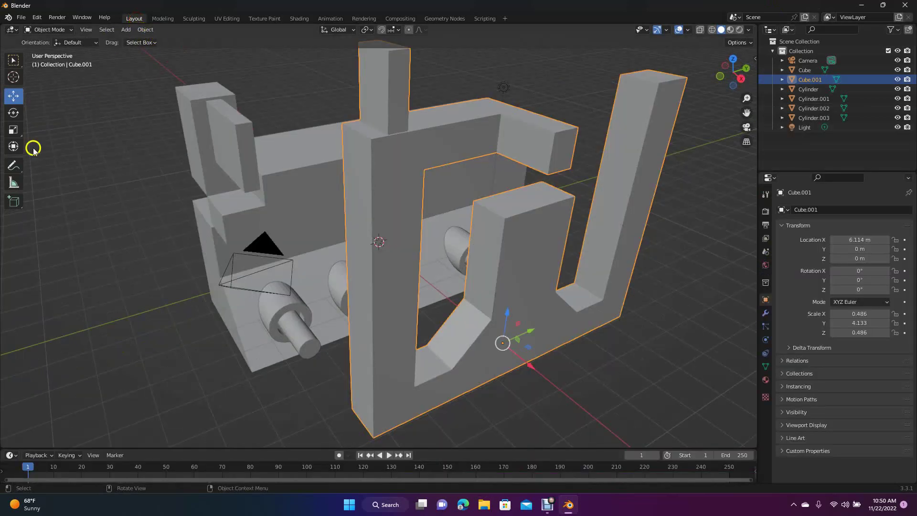
pyautogui.click(163, 19)
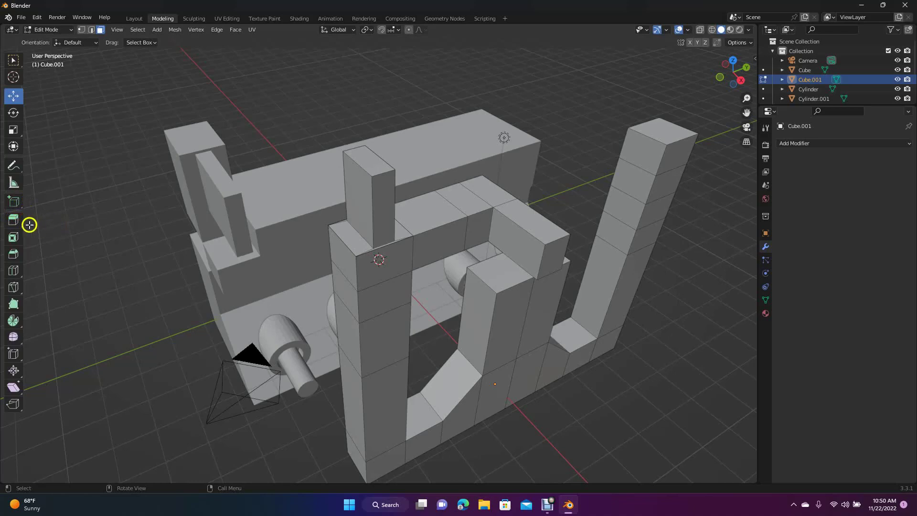
# - Try pulling out the narrow block's wide outer side face with the Extrude Region tool, and undo the extrusion
pyautogui.click(14, 219)
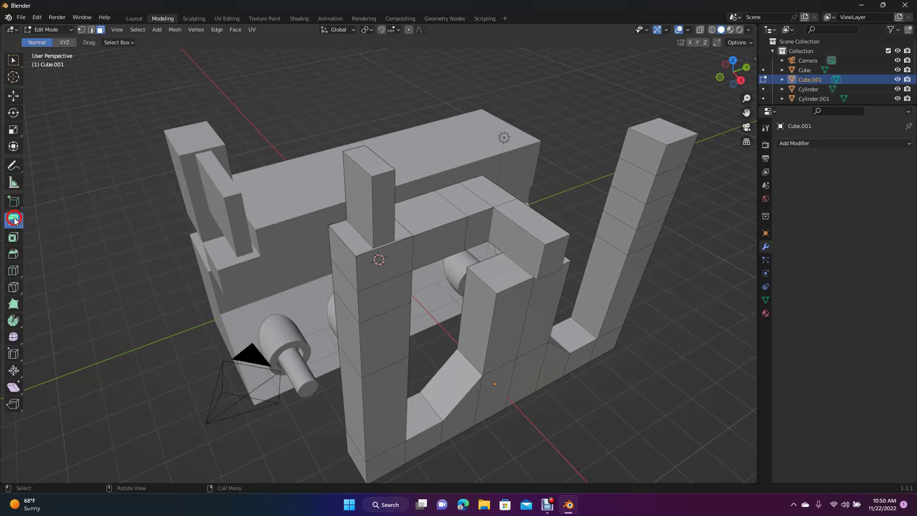
pyautogui.click(357, 191)
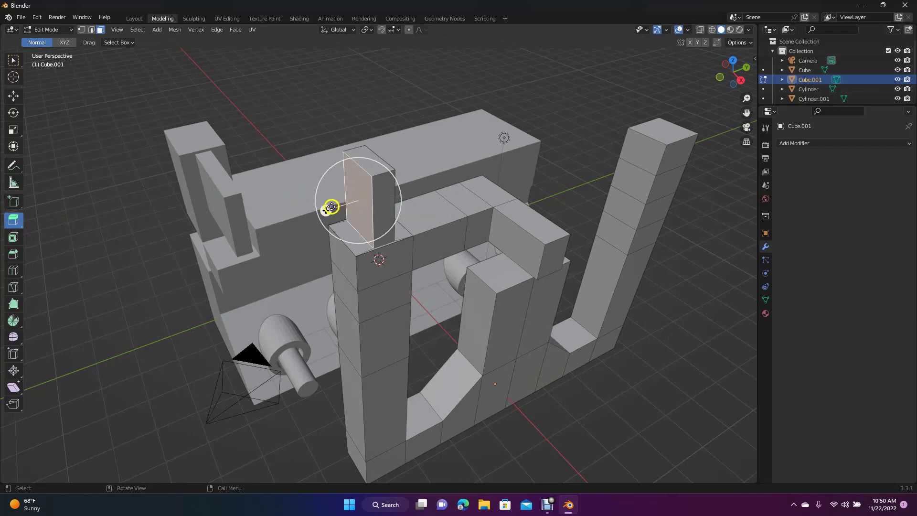
pyautogui.moveTo(328, 209); pyautogui.dragTo(263, 228)
pyautogui.click(170, 235)
pyautogui.hotkey('ctrl', 'z')
pyautogui.hotkey('ctrl', 'z')
pyautogui.click(174, 236)
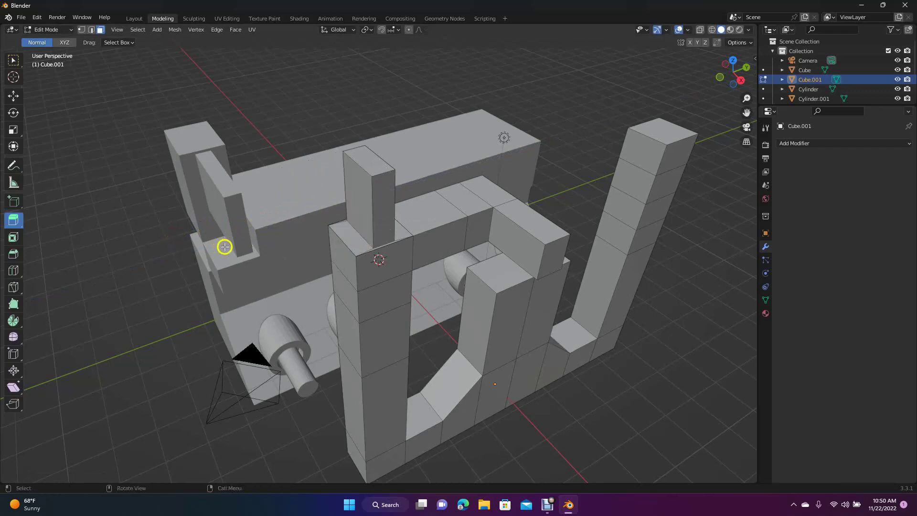
# - Try extruding the narrow block's wide outer side face along its normal with the Move tool active, and undo it
pyautogui.click(365, 201)
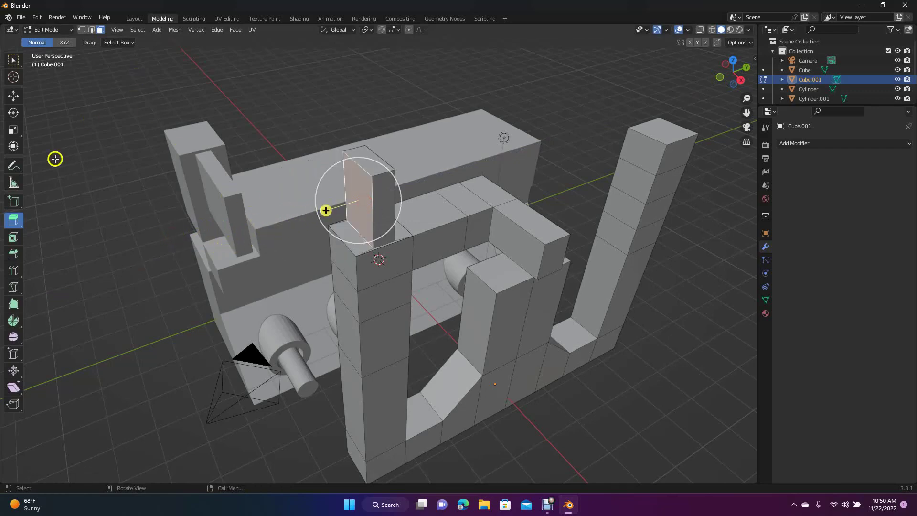
pyautogui.click(13, 96)
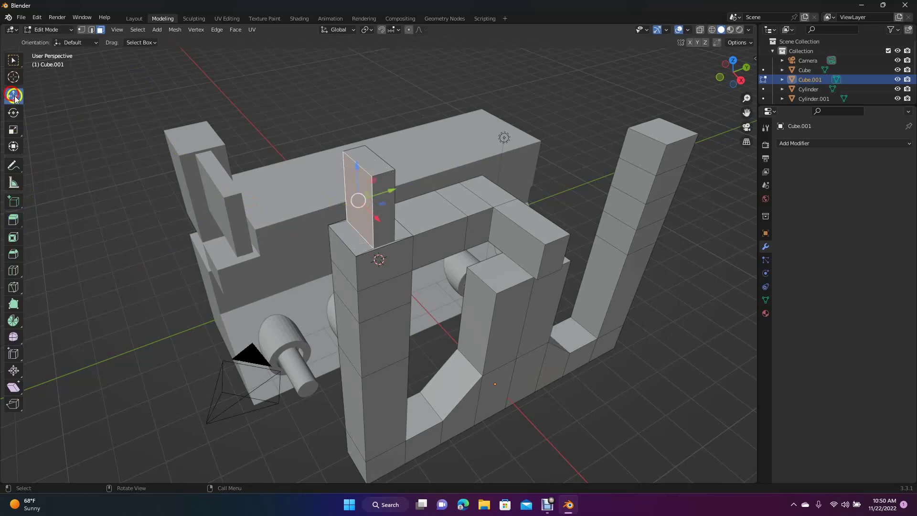
pyautogui.click(68, 173)
pyautogui.click(361, 198)
pyautogui.press('e')
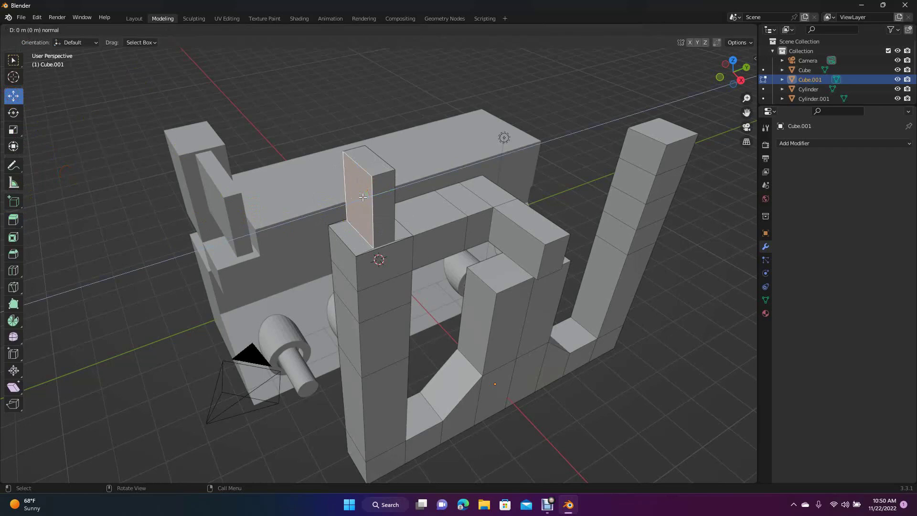
pyautogui.click(317, 217)
pyautogui.hotkey('ctrl', 'z')
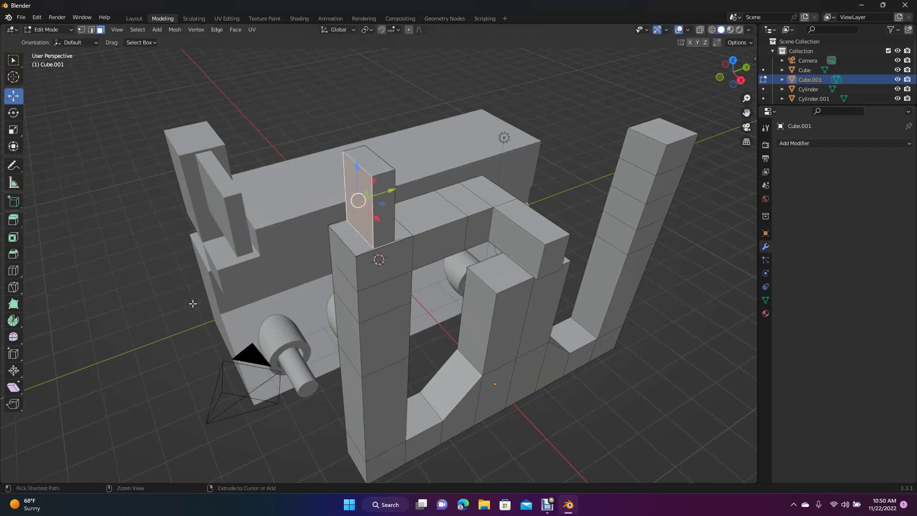
pyautogui.click(151, 288)
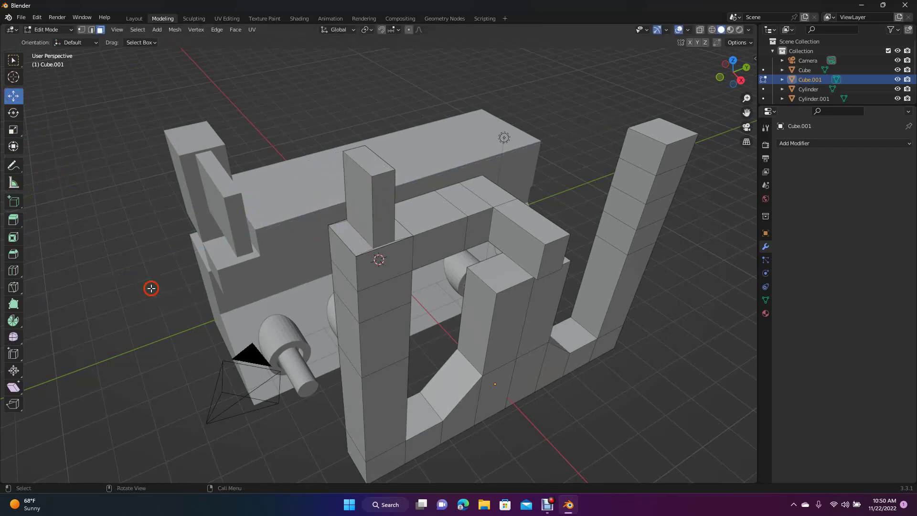
# - Try beveling the narrow block's wide outer side face with one segment, and undo the bevel
pyautogui.click(13, 255)
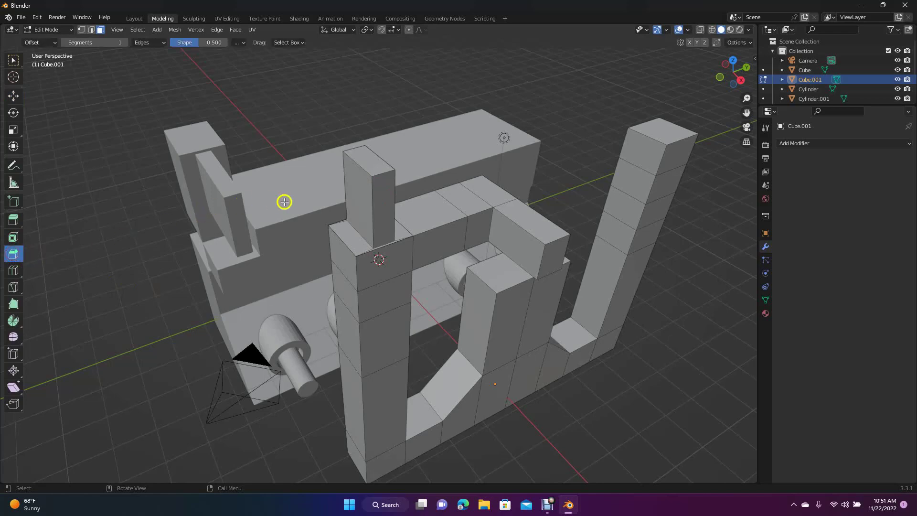
pyautogui.click(354, 202)
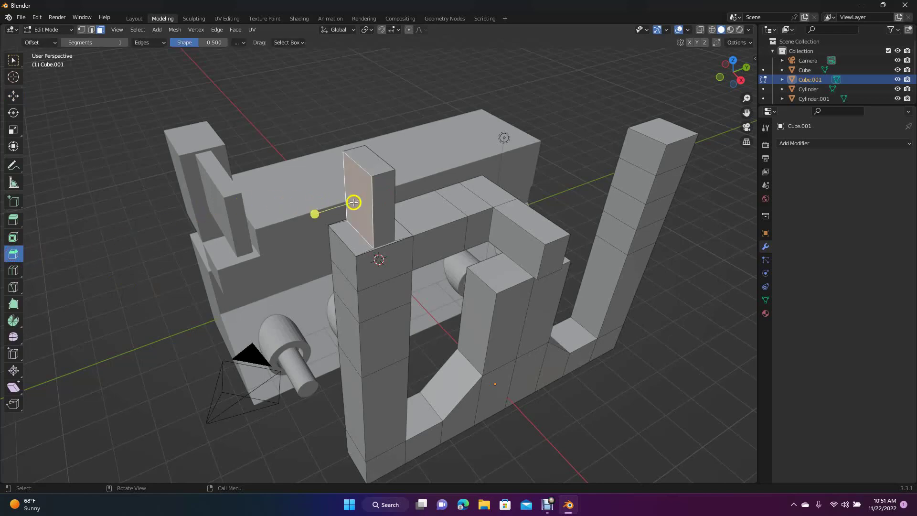
pyautogui.moveTo(312, 213); pyautogui.dragTo(328, 248)
pyautogui.click(123, 328)
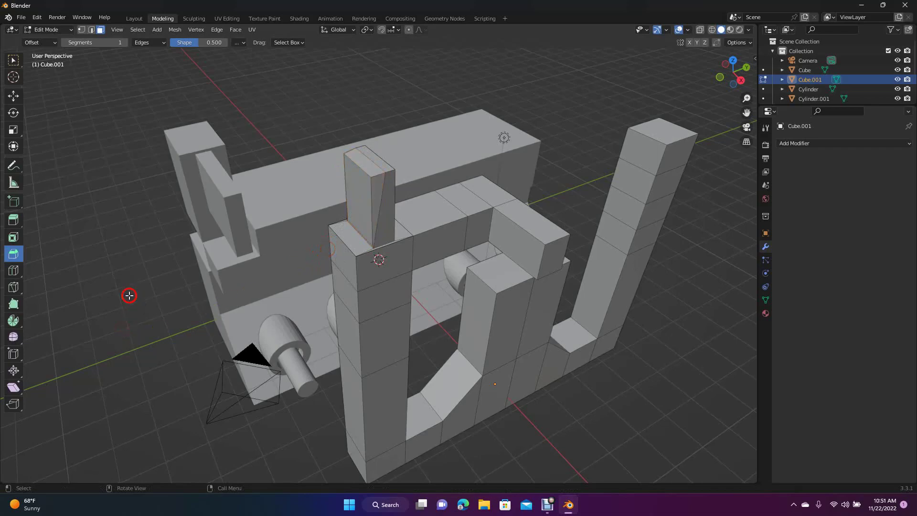
pyautogui.hotkey('ctrl', 'z')
pyautogui.hotkey('ctrl', 'z')
pyautogui.click(109, 185)
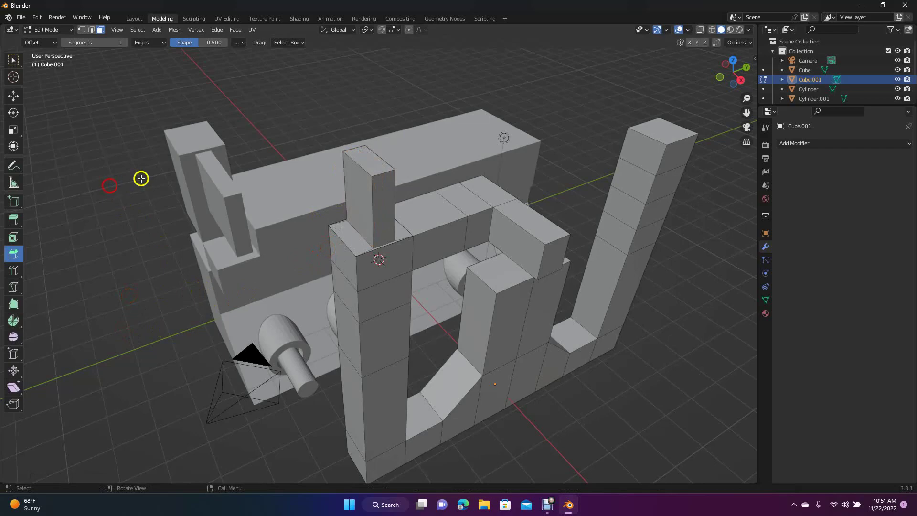
# - Try beveling the top and two vertical edges of the narrow block's wide outer side with one segment, and undo the bevel
pyautogui.click(91, 30)
pyautogui.moveTo(362, 170); pyautogui.dragTo(370, 201)
pyautogui.keyDown('shift'); pyautogui.click(372, 204); pyautogui.keyUp('shift')
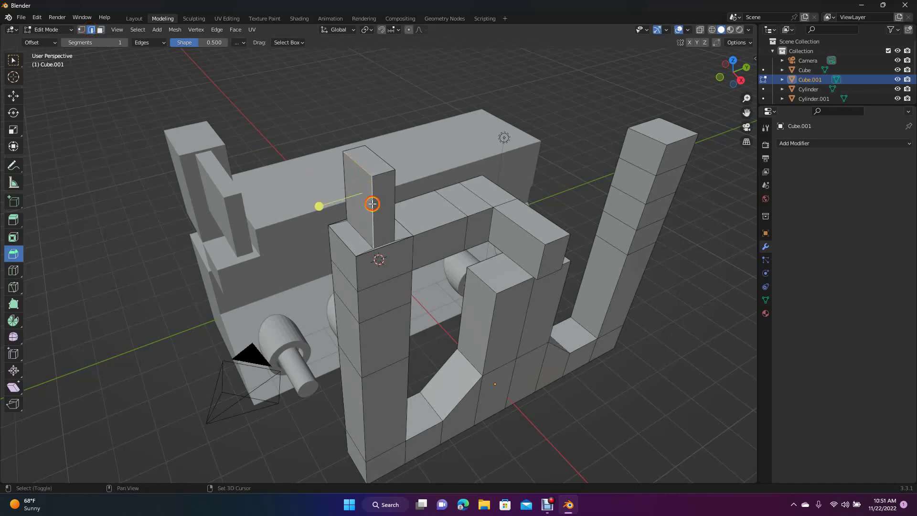
pyautogui.keyDown('shift'); pyautogui.click(344, 182); pyautogui.keyUp('shift')
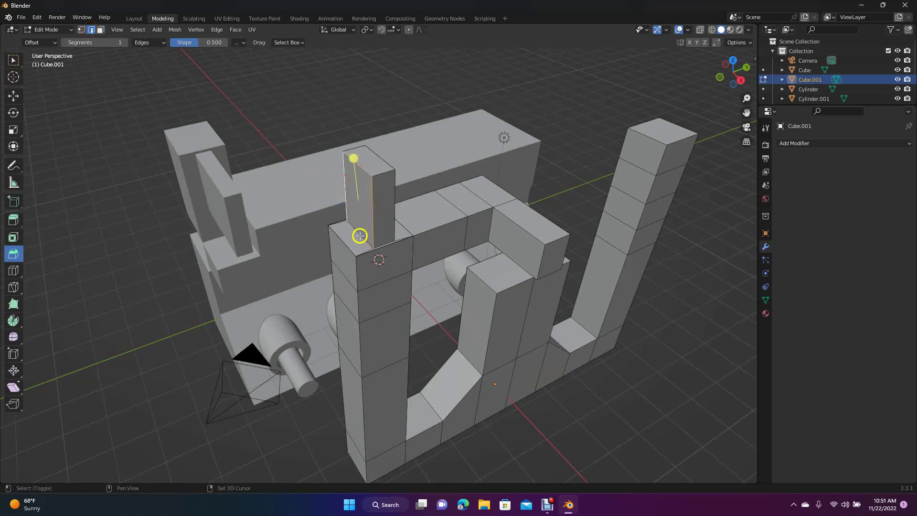
pyautogui.moveTo(315, 213); pyautogui.dragTo(298, 151)
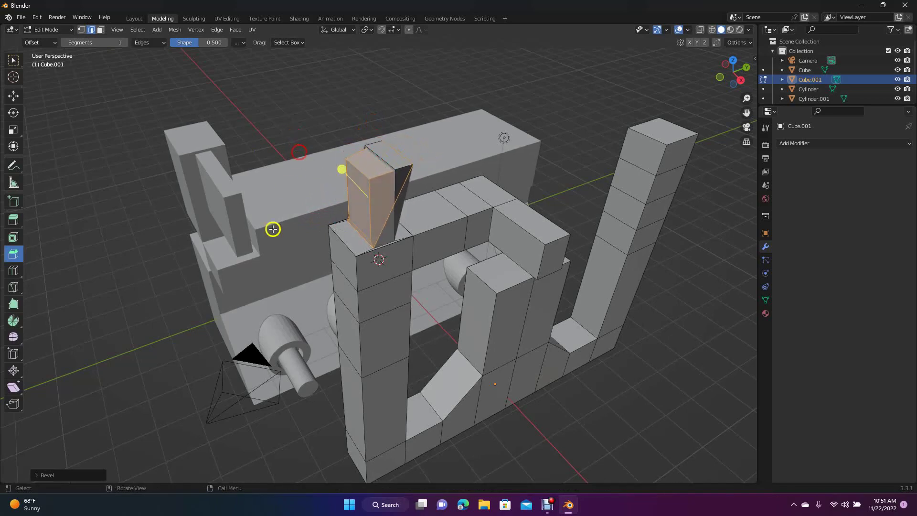
pyautogui.hotkey('ctrl', 'z')
pyautogui.click(106, 249)
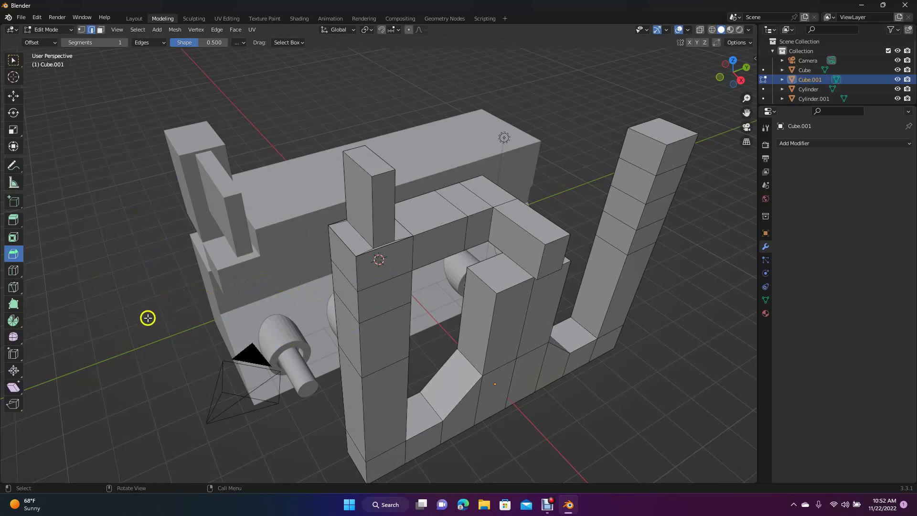
# - Spin the narrow block's front end face around the Z axis in 12 steps into a curved beam reaching the far post
pyautogui.click(14, 322)
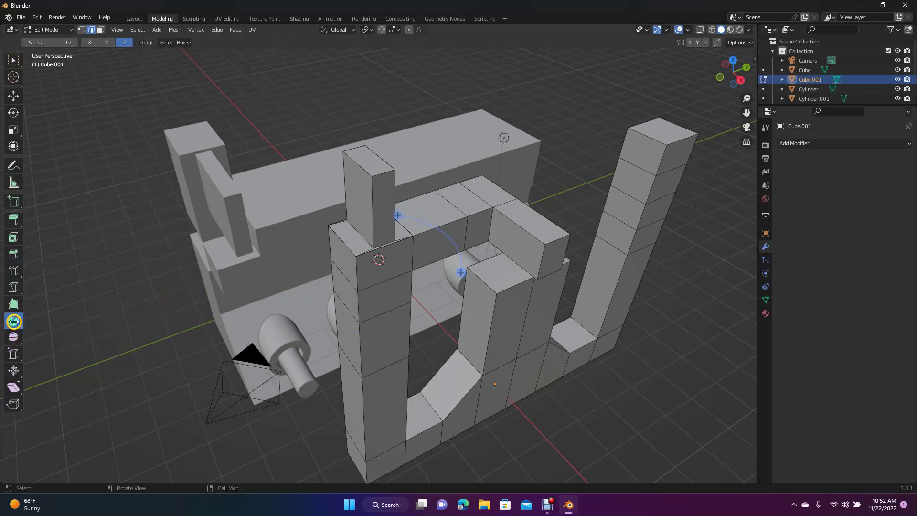
pyautogui.click(383, 210)
pyautogui.click(100, 30)
pyautogui.click(384, 207)
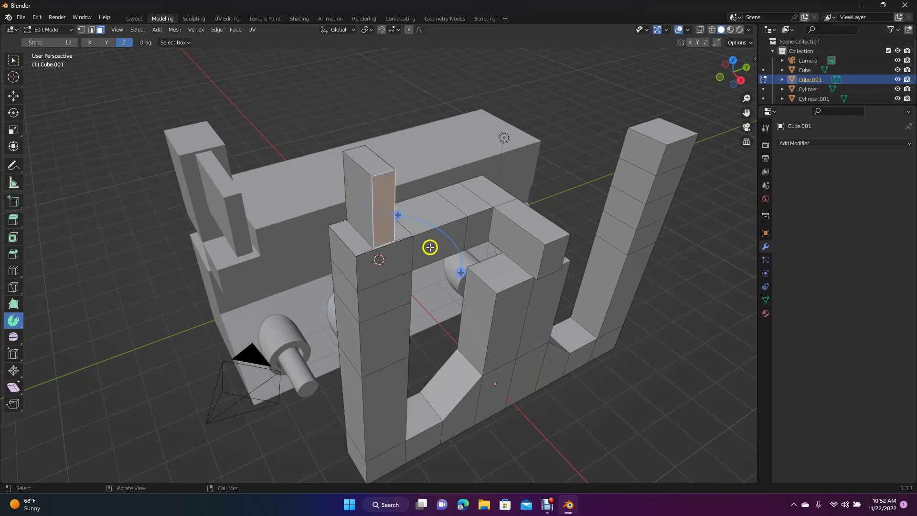
pyautogui.moveTo(460, 273); pyautogui.dragTo(671, 160)
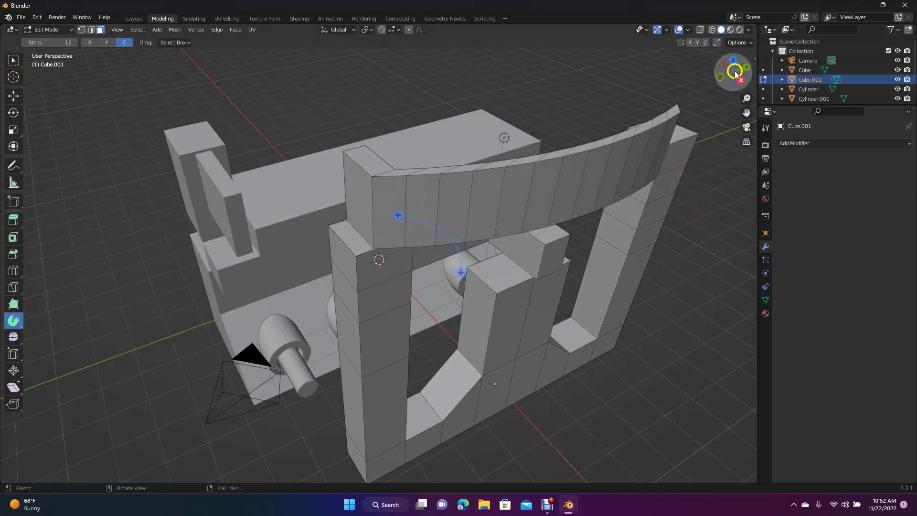
pyautogui.moveTo(729, 73); pyautogui.dragTo(702, 94)
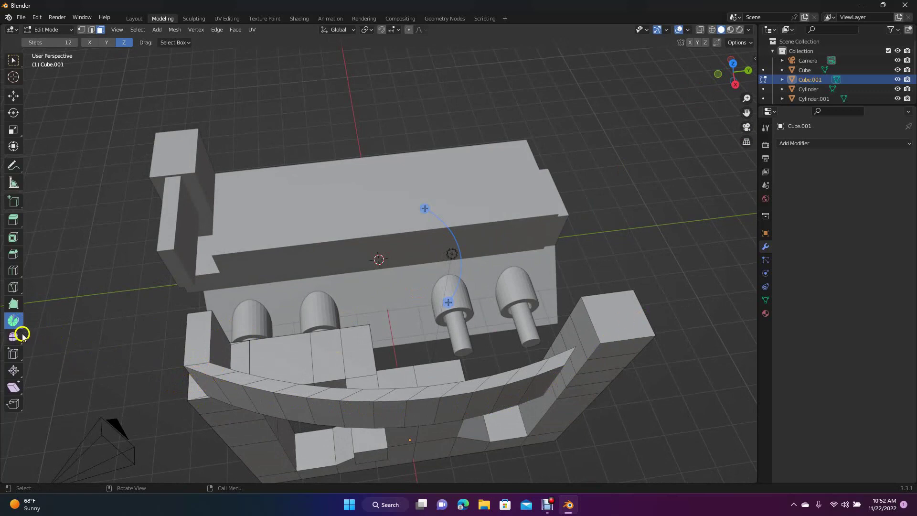
pyautogui.click(14, 354)
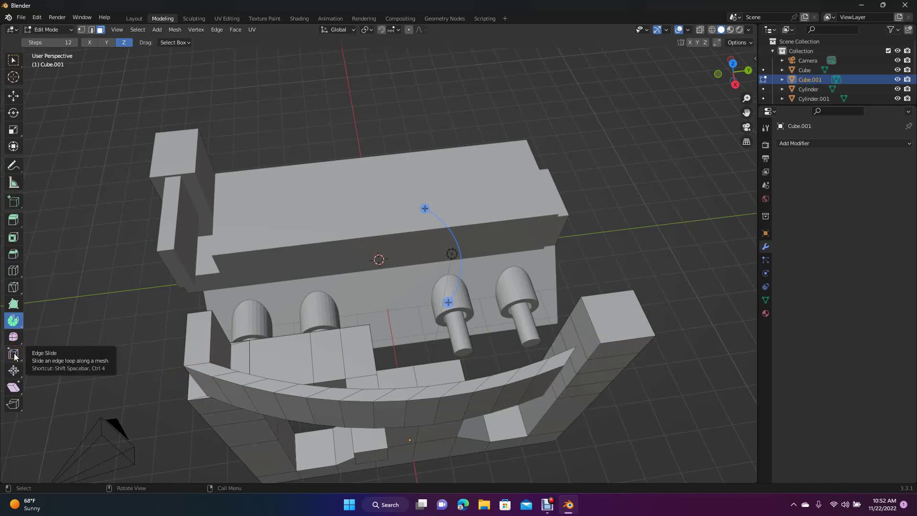
pyautogui.click(16, 366)
pyautogui.click(12, 386)
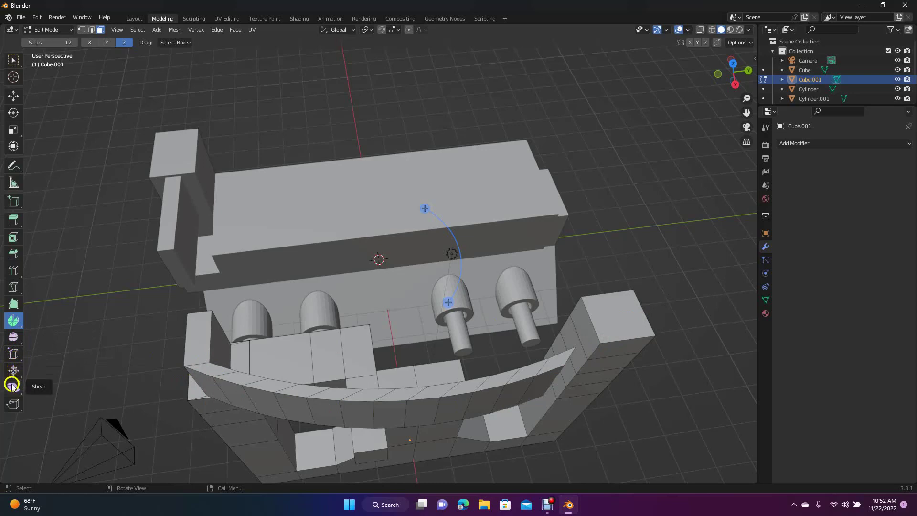
pyautogui.click(15, 399)
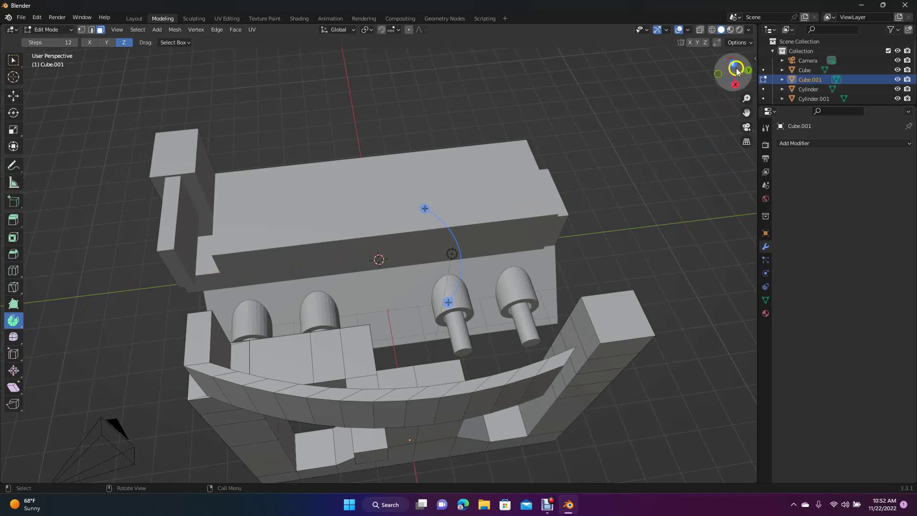
pyautogui.moveTo(734, 76); pyautogui.dragTo(566, 60)
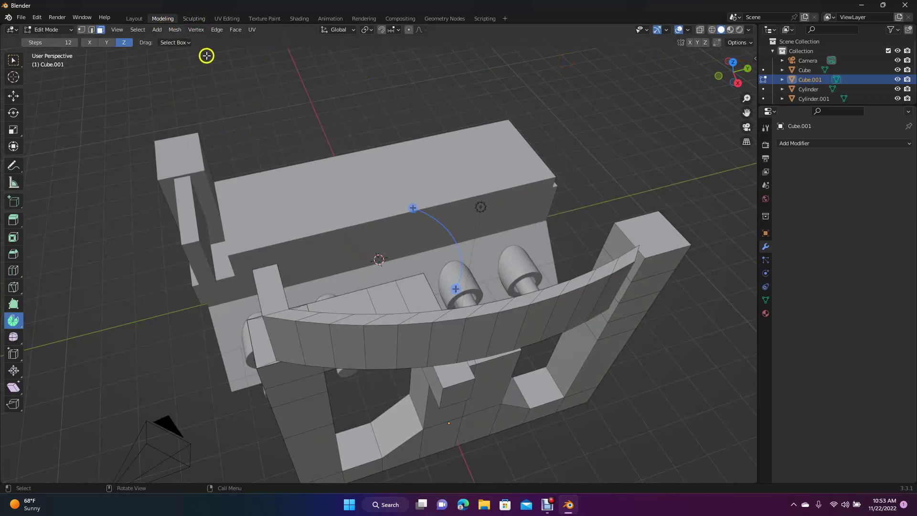
# - Try a Clay brush stroke over a cylinder in the Sculpting workspace, and return to the Modeling workspace
pyautogui.click(196, 19)
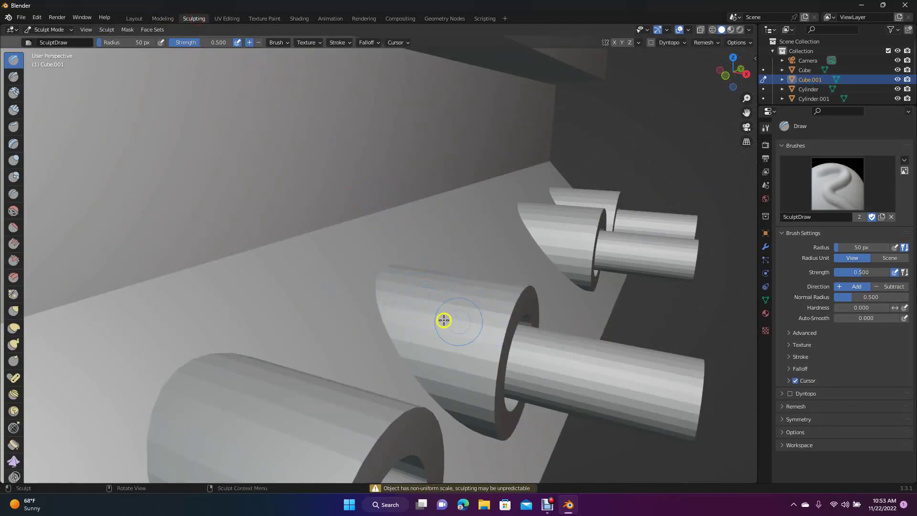
pyautogui.click(14, 93)
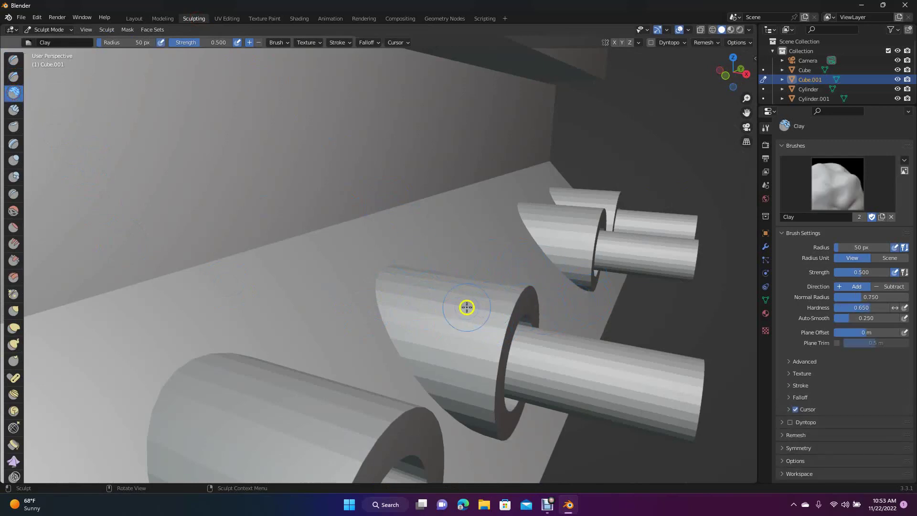
pyautogui.moveTo(423, 278)
pyautogui.mouseDown()
pyautogui.moveTo(489, 311)
pyautogui.moveTo(423, 299)
pyautogui.moveTo(486, 318)
pyautogui.moveTo(423, 297)
pyautogui.moveTo(430, 323)
pyautogui.moveTo(385, 360)
pyautogui.moveTo(405, 310)
pyautogui.moveTo(478, 317)
pyautogui.mouseUp()
pyautogui.click(163, 19)
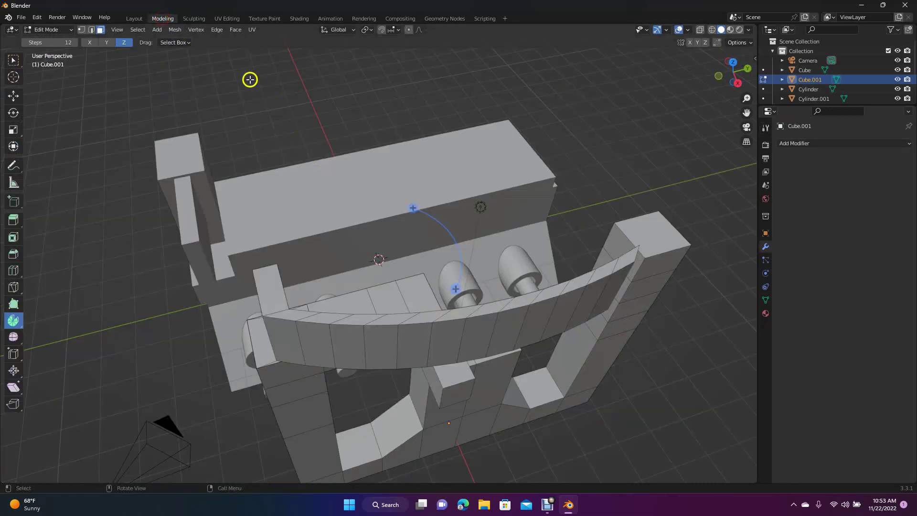
# - Look through the Texture Paint, Shading, Animation and Rendering workspaces
pyautogui.click(262, 19)
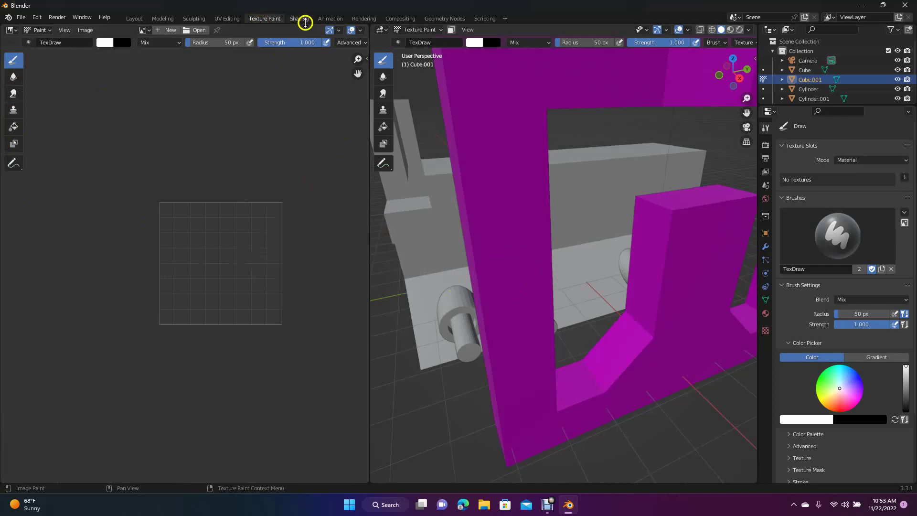
pyautogui.click(301, 19)
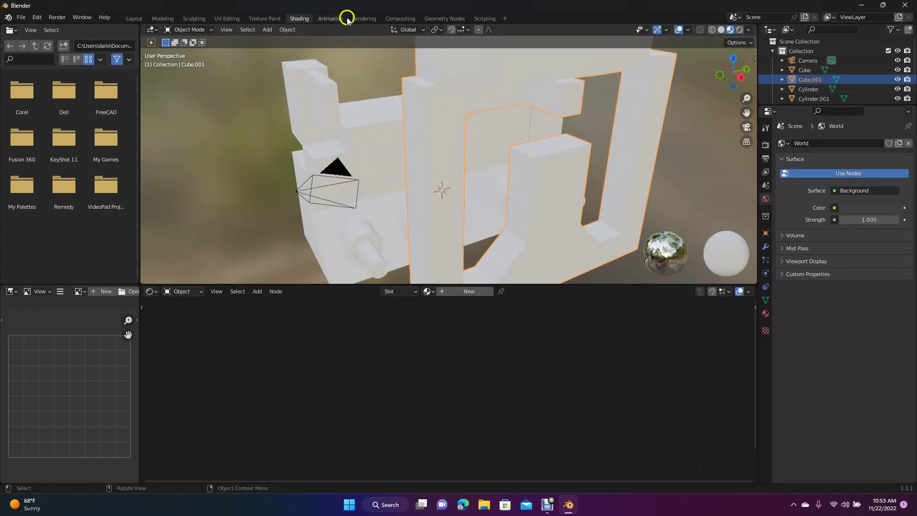
pyautogui.click(330, 18)
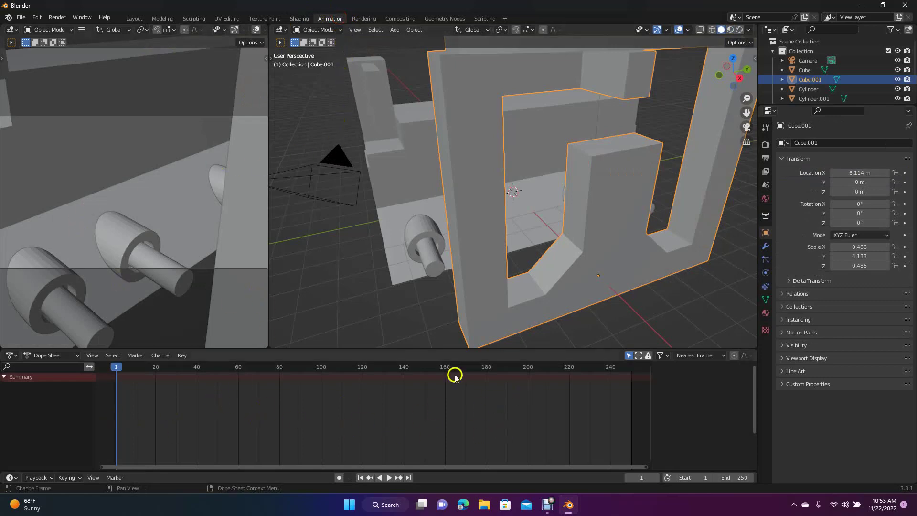
pyautogui.click(364, 18)
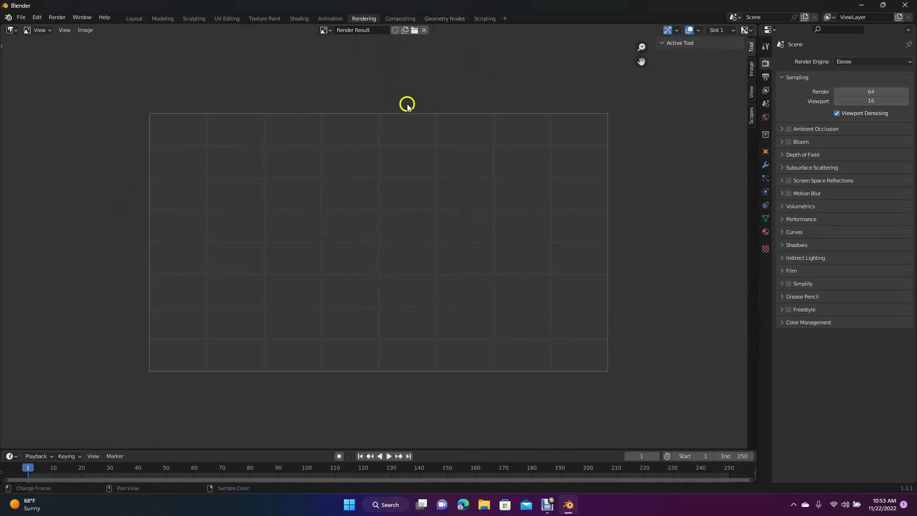
pyautogui.click(135, 20)
pyautogui.click(161, 19)
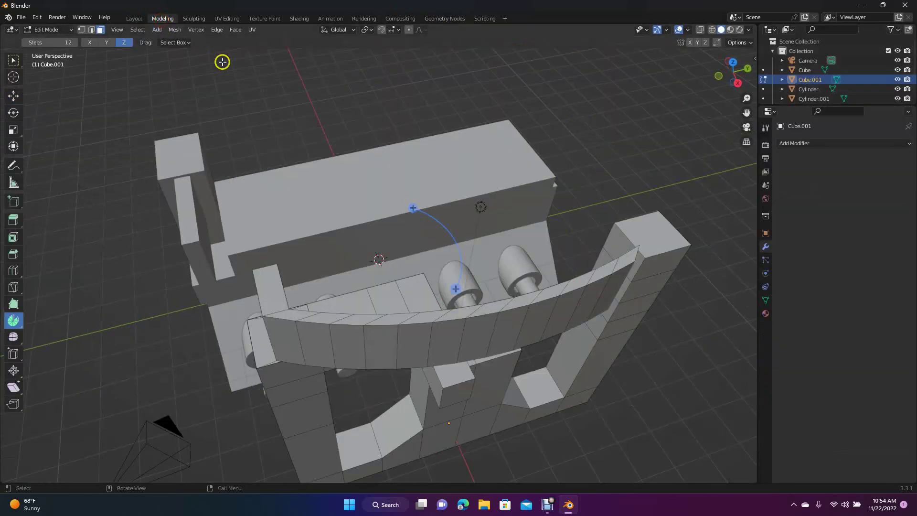
pyautogui.click(301, 18)
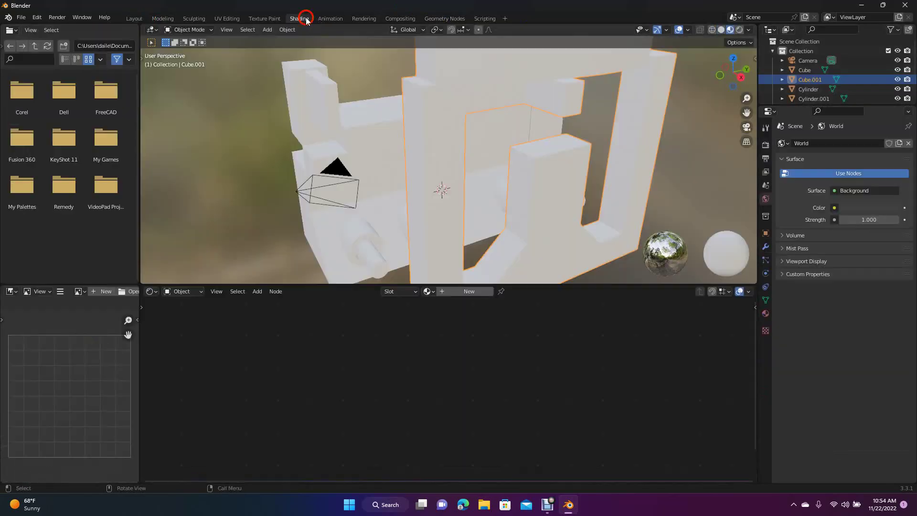
# - Deselect the frame in the Layout workspace, render the scene as an image, and close the render window
pyautogui.click(134, 19)
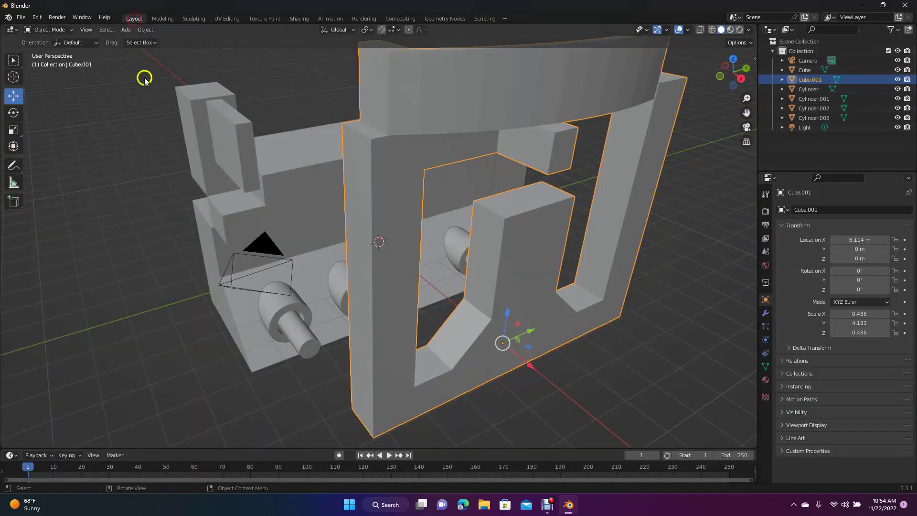
pyautogui.click(131, 170)
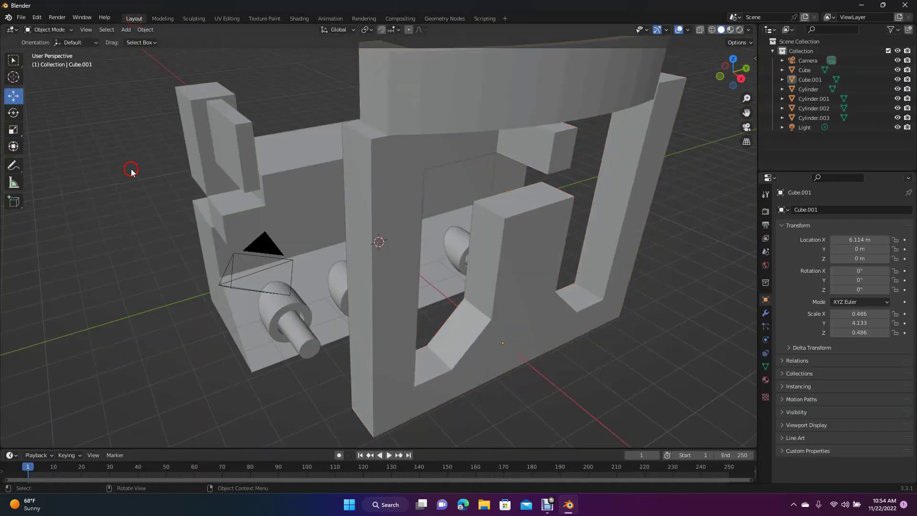
pyautogui.click(58, 18)
pyautogui.click(67, 27)
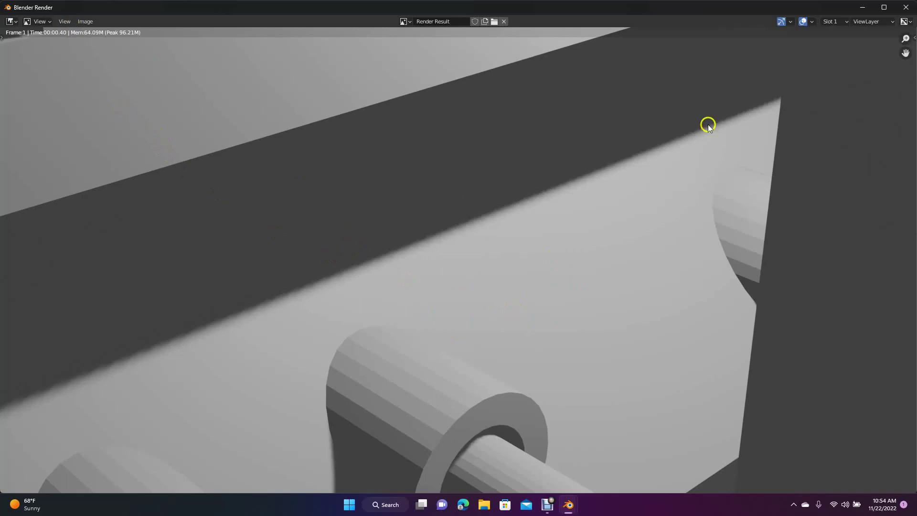
pyautogui.click(906, 7)
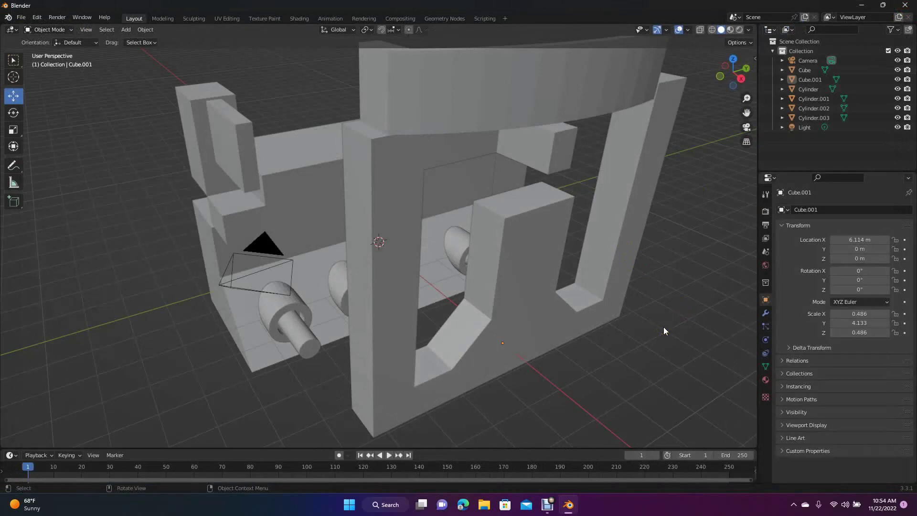
# - Move the camera along the Y axis to about -8.86 m, and deselect it
pyautogui.scroll(-3, 663, 327)
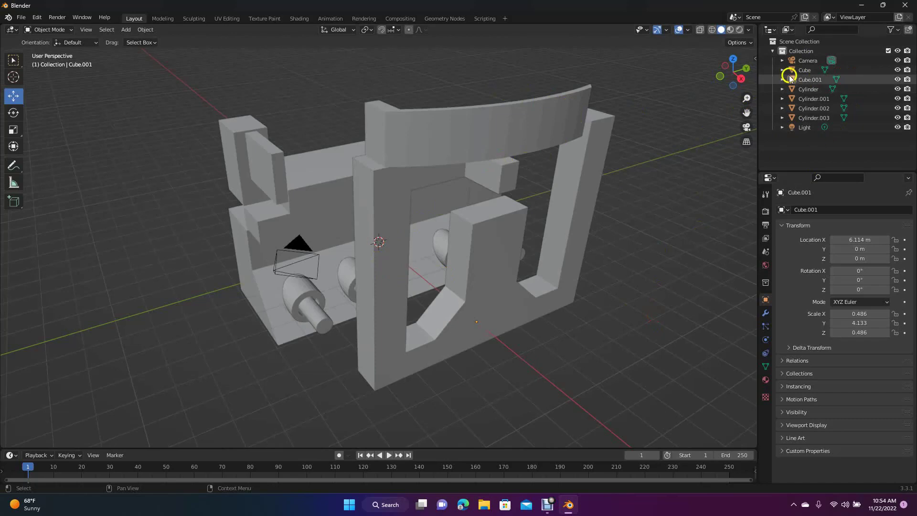
pyautogui.click(808, 61)
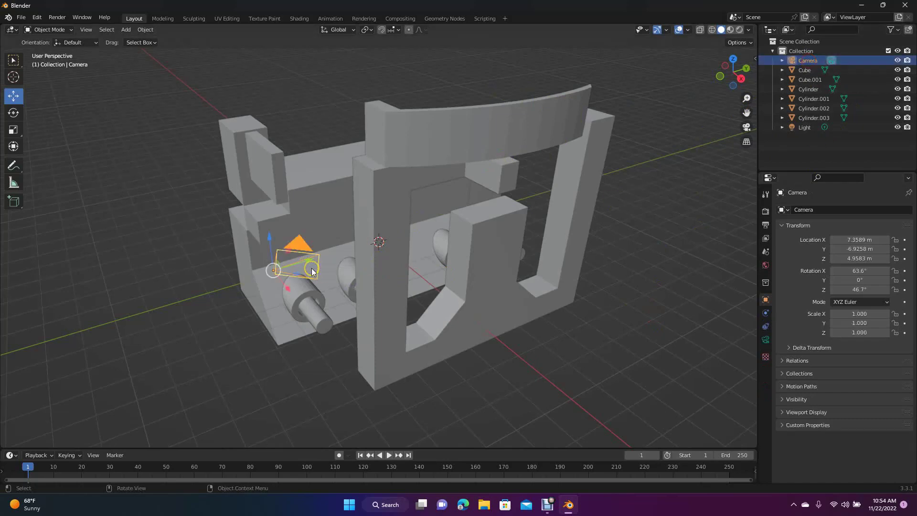
pyautogui.moveTo(310, 262); pyautogui.dragTo(216, 317)
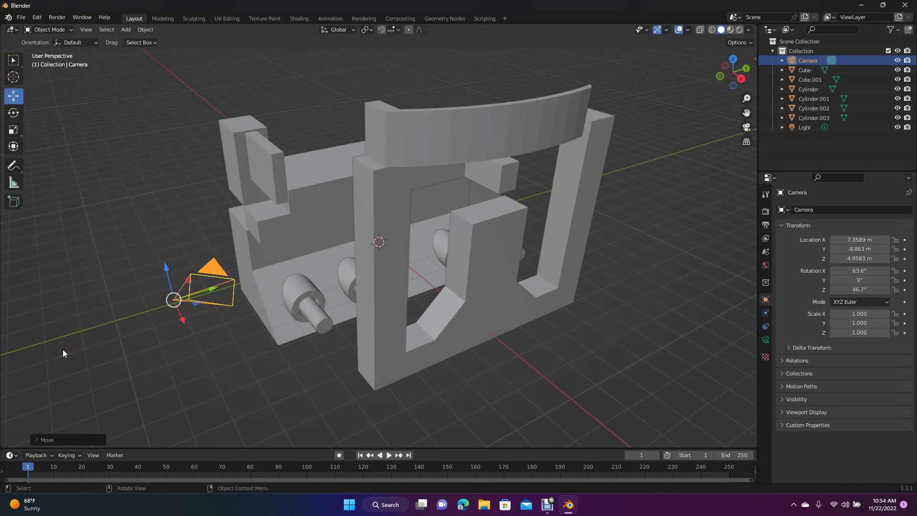
pyautogui.click(48, 310)
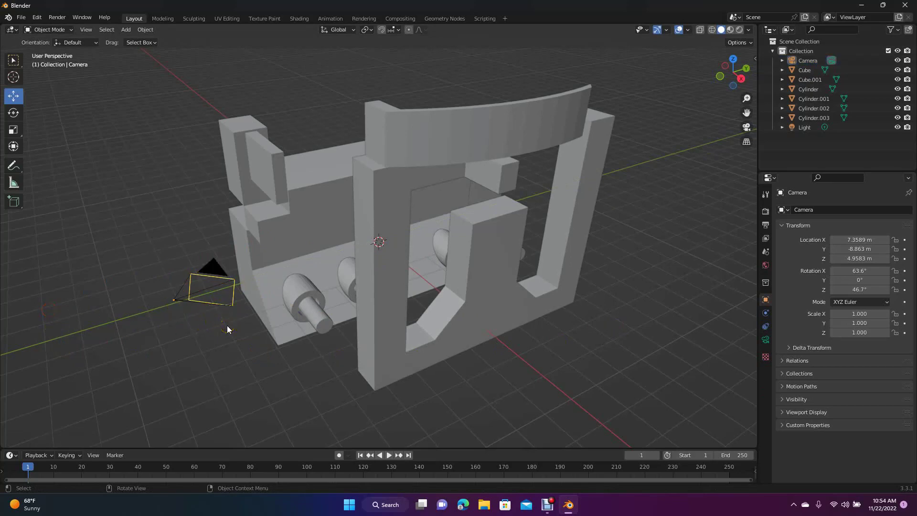
# - Render the image again from the moved camera and close the render window
pyautogui.click(58, 17)
pyautogui.click(65, 29)
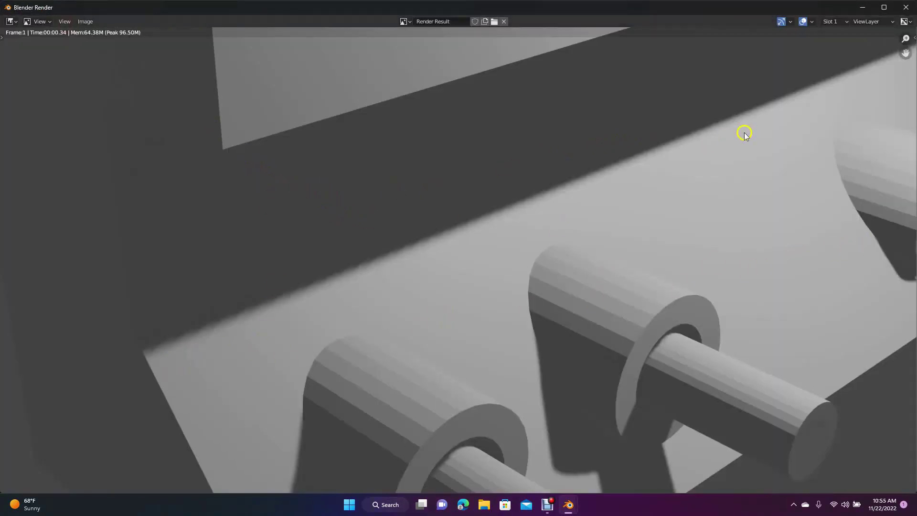
pyautogui.click(905, 7)
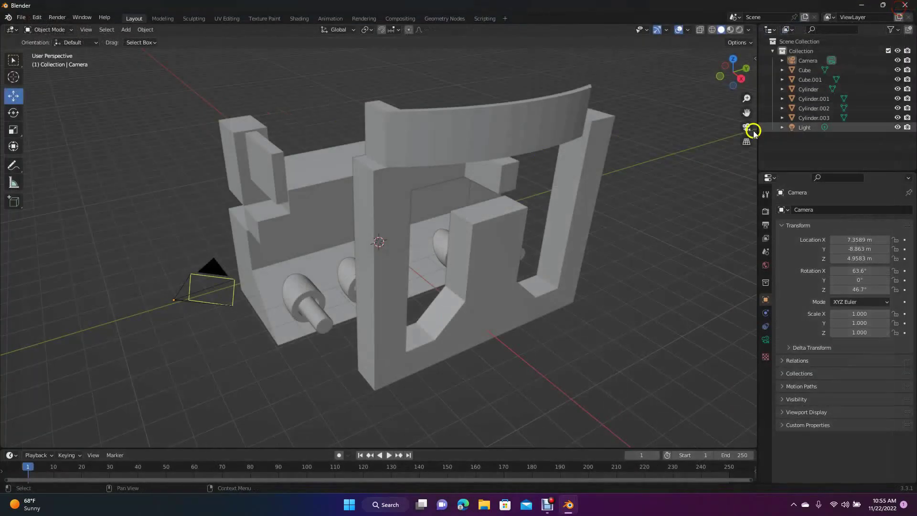
# - In the Modeling workspace, raise the light along the Z axis to about 8.23 m, and deselect it
pyautogui.click(162, 18)
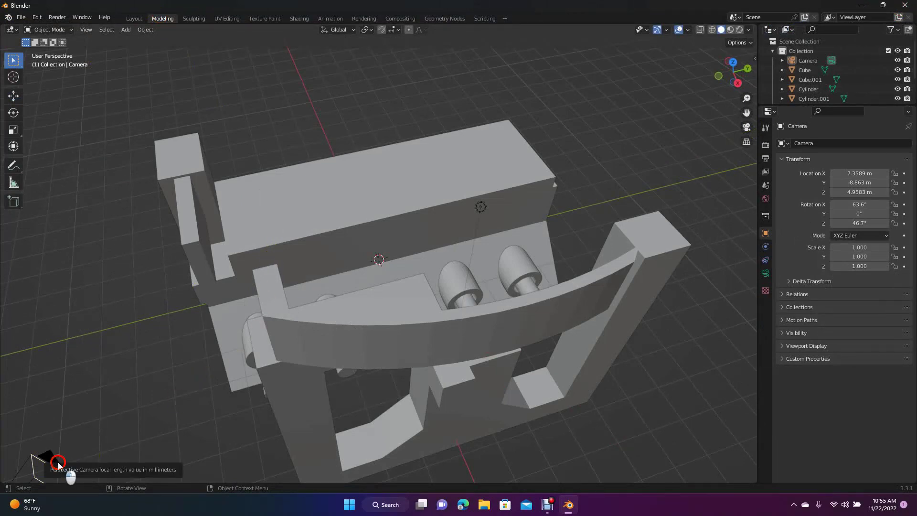
pyautogui.click(57, 462)
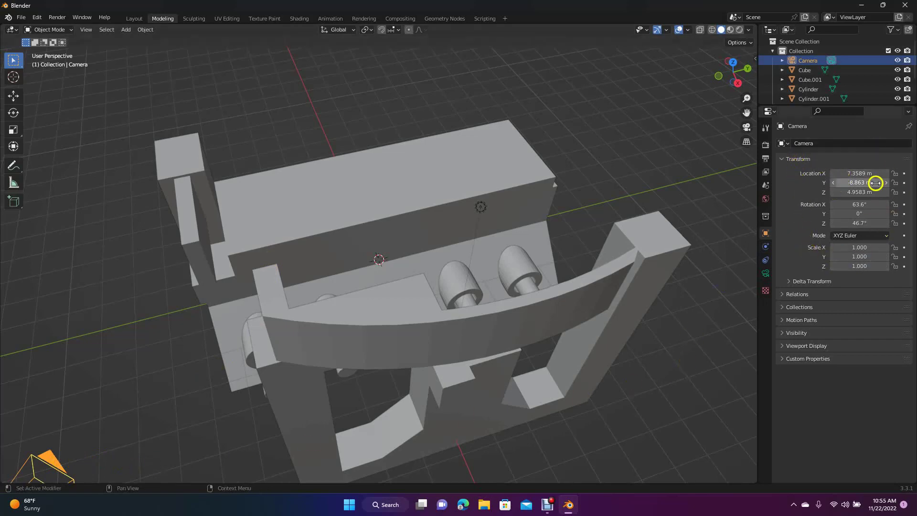
pyautogui.click(657, 140)
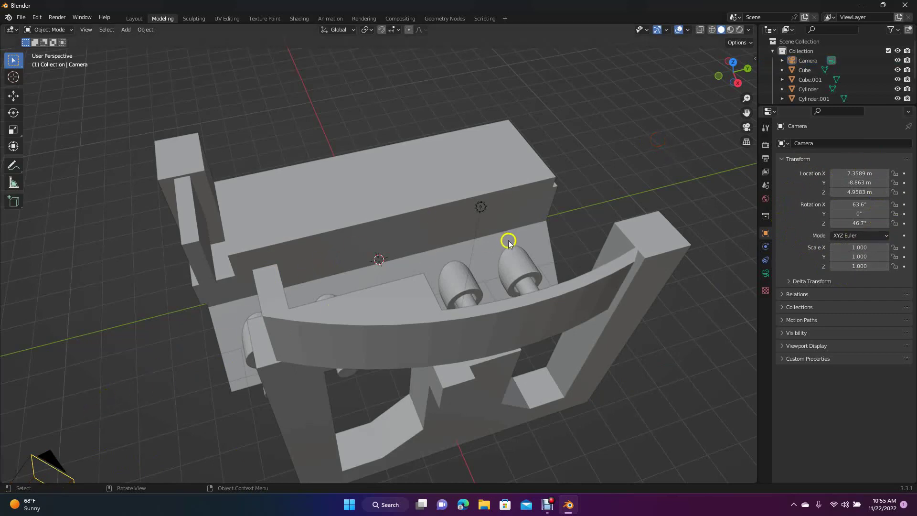
pyautogui.click(481, 208)
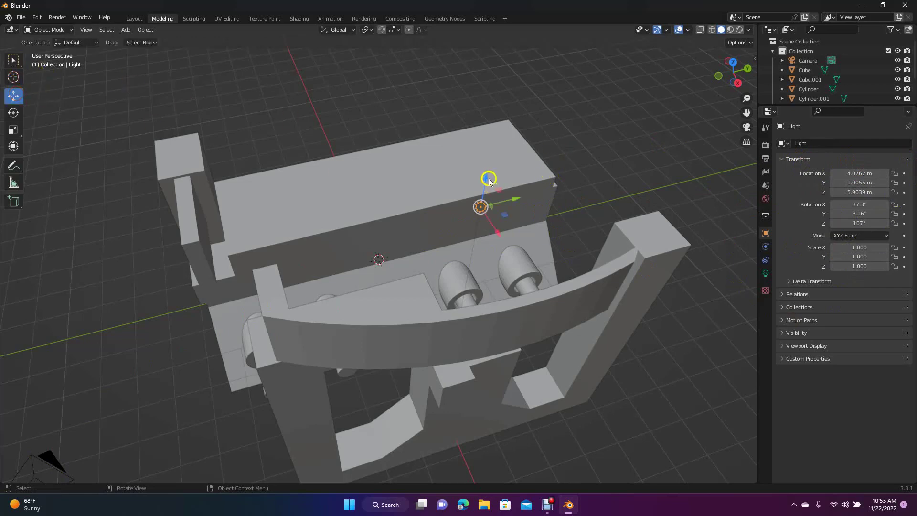
pyautogui.moveTo(486, 179); pyautogui.dragTo(488, 78)
pyautogui.click(418, 80)
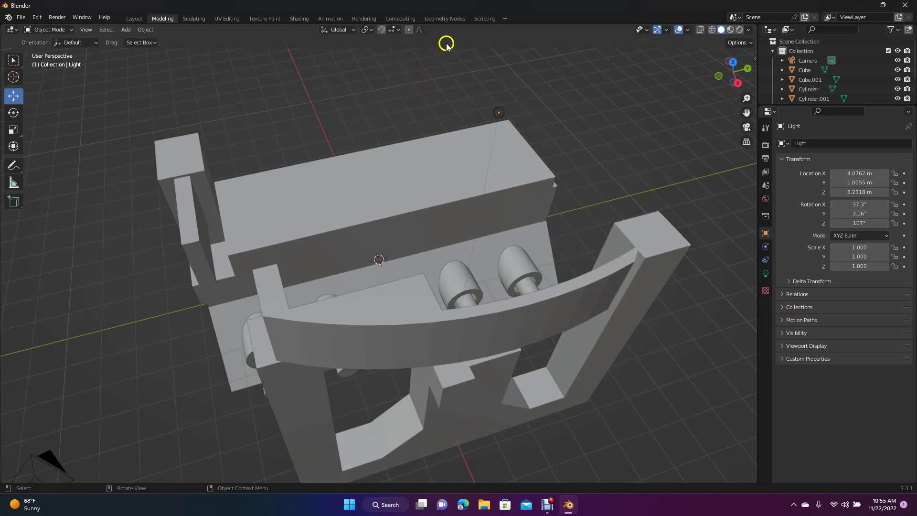
# - View the last render in the Rendering workspace and the model's material preview in the Shading workspace
pyautogui.click(364, 20)
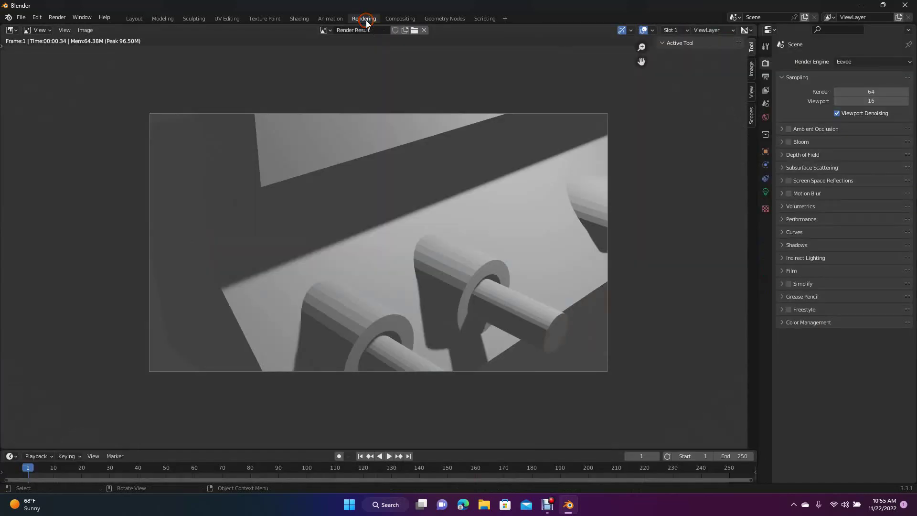
pyautogui.moveTo(644, 59)
pyautogui.mouseDown()
pyautogui.moveTo(606, 81)
pyautogui.moveTo(631, 104)
pyautogui.moveTo(659, 44)
pyautogui.moveTo(669, 62)
pyautogui.moveTo(643, 68)
pyautogui.mouseUp()
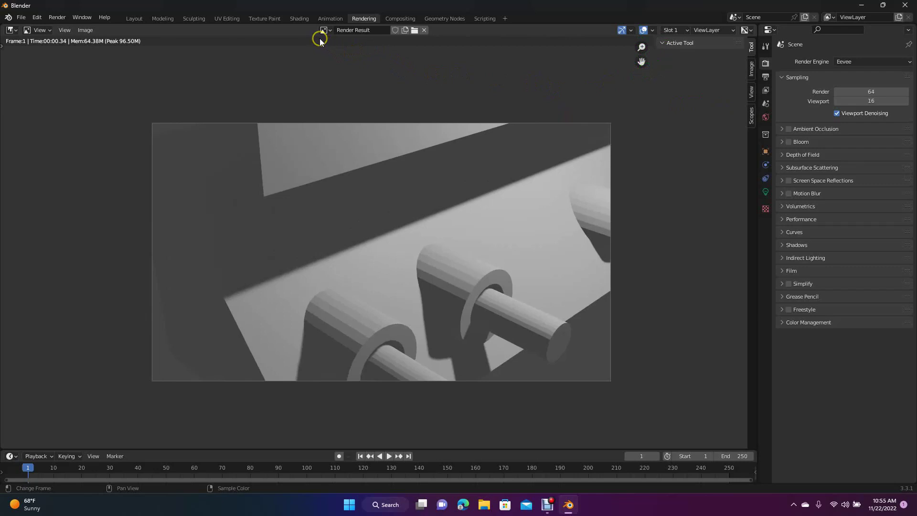
pyautogui.click(299, 20)
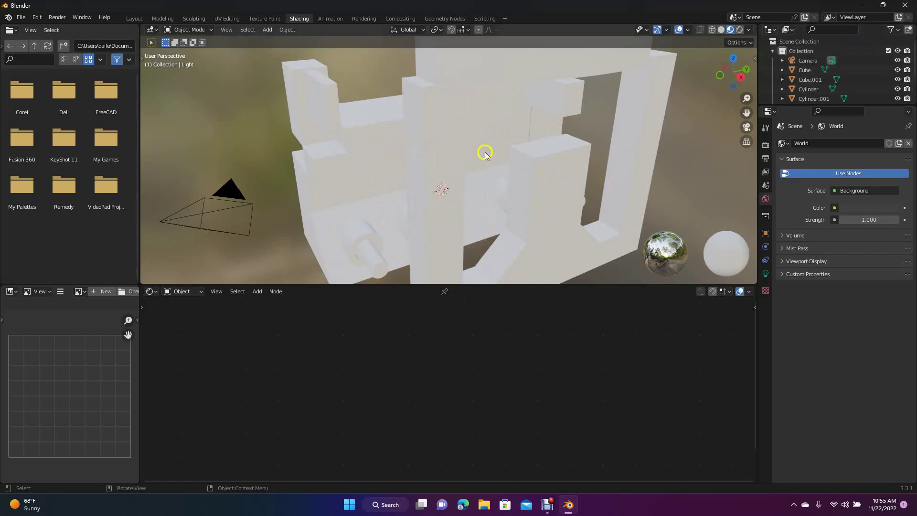
# - Locate the light in the Layout workspace, deselect it, and inspect the whole model from a different angle
pyautogui.click(138, 19)
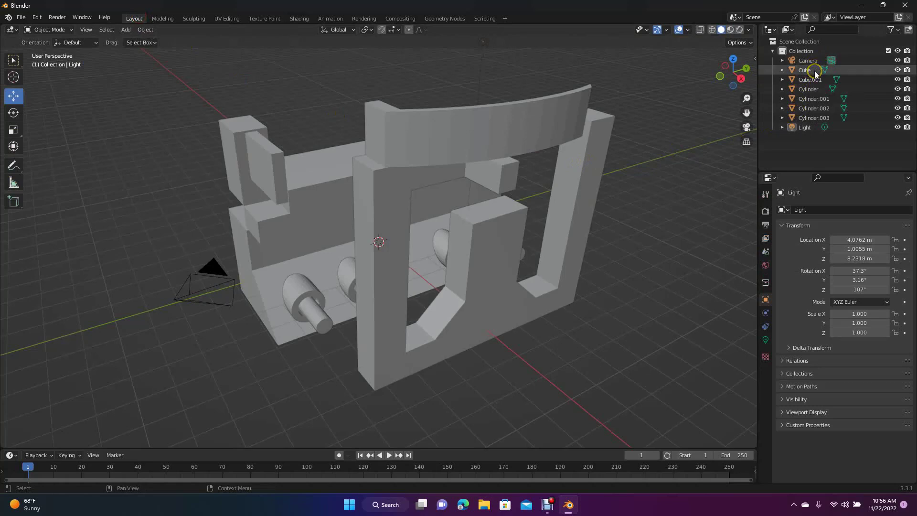
pyautogui.click(807, 127)
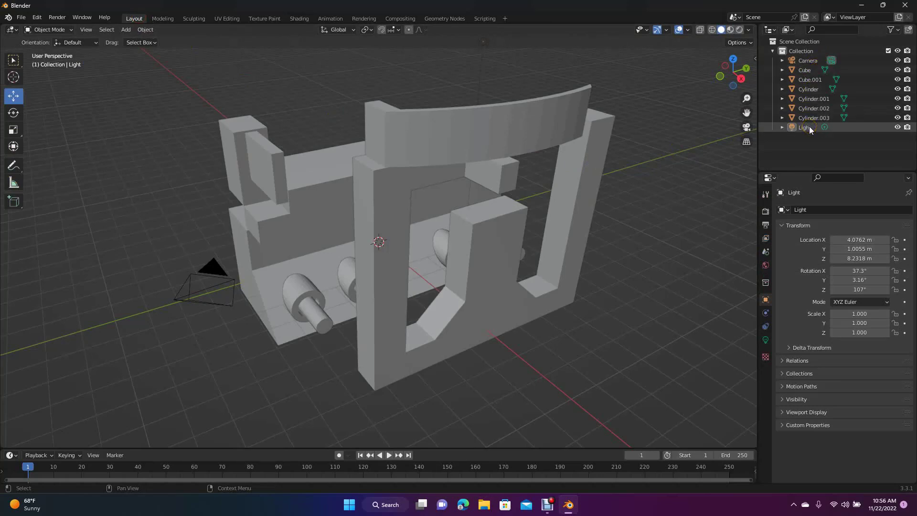
pyautogui.click(809, 126)
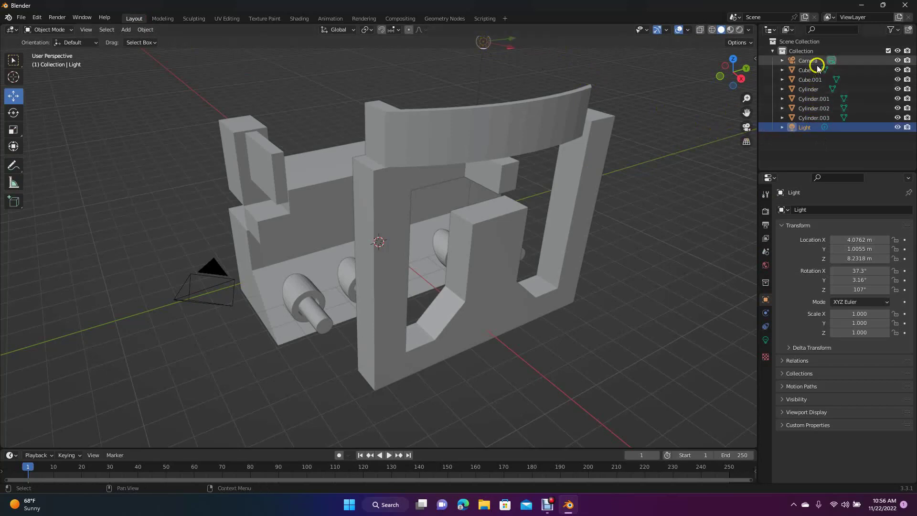
pyautogui.click(688, 186)
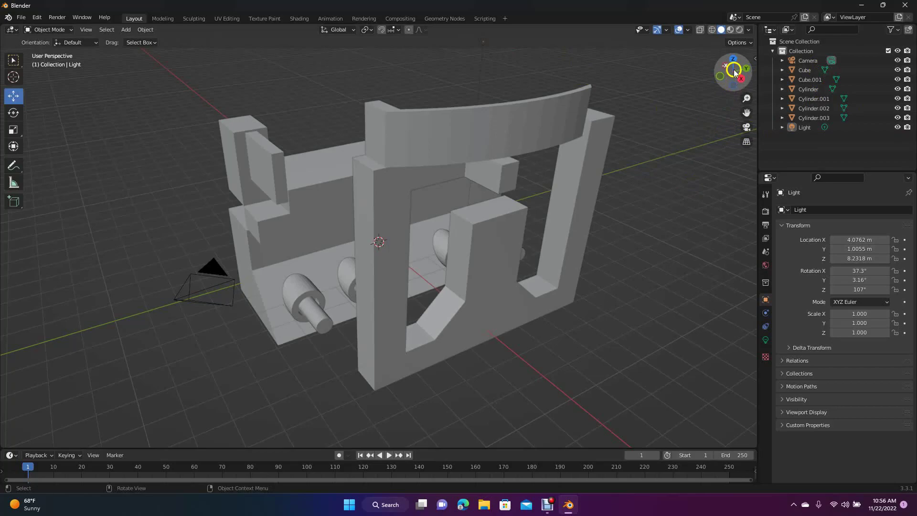
pyautogui.moveTo(735, 74)
pyautogui.mouseDown()
pyautogui.moveTo(694, 82)
pyautogui.moveTo(753, 81)
pyautogui.moveTo(19, 80)
pyautogui.moveTo(733, 73)
pyautogui.mouseUp()
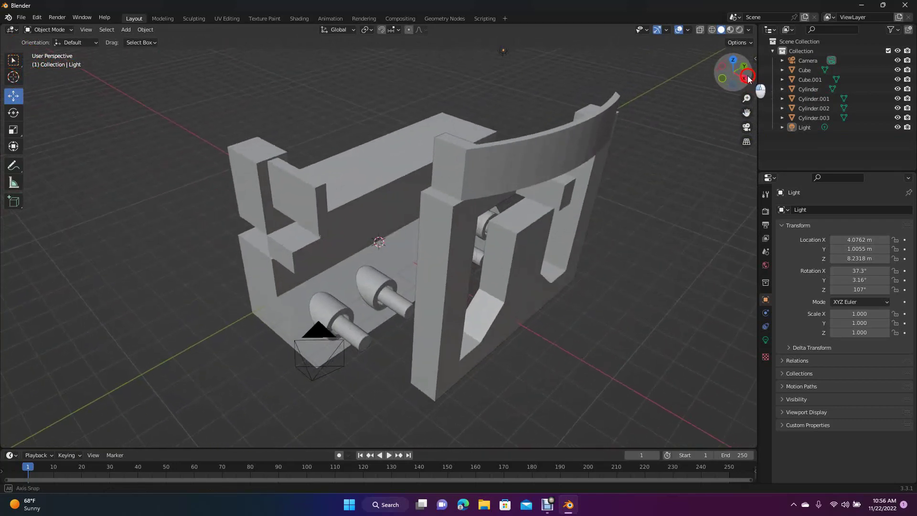
pyautogui.moveTo(747, 113); pyautogui.dragTo(731, 153)
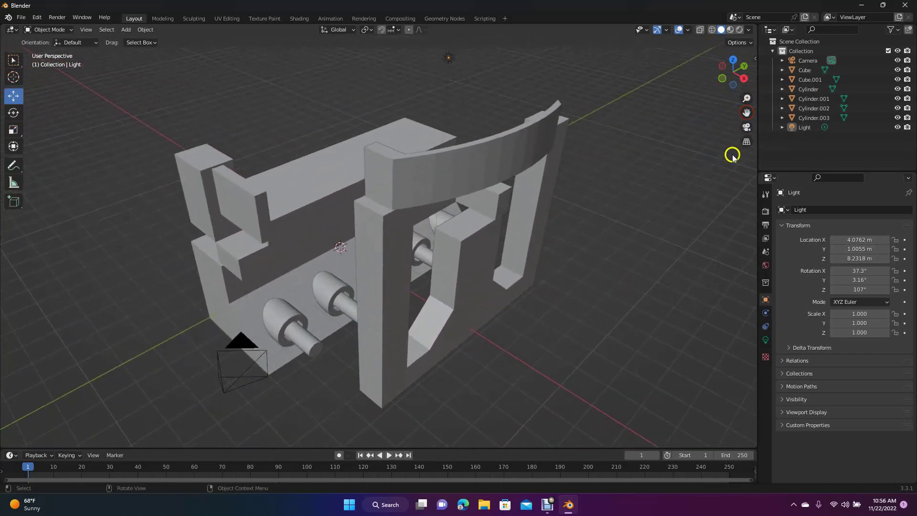
# - Look through the camera and back, and compare the orthographic and perspective projections of the model
pyautogui.click(747, 128)
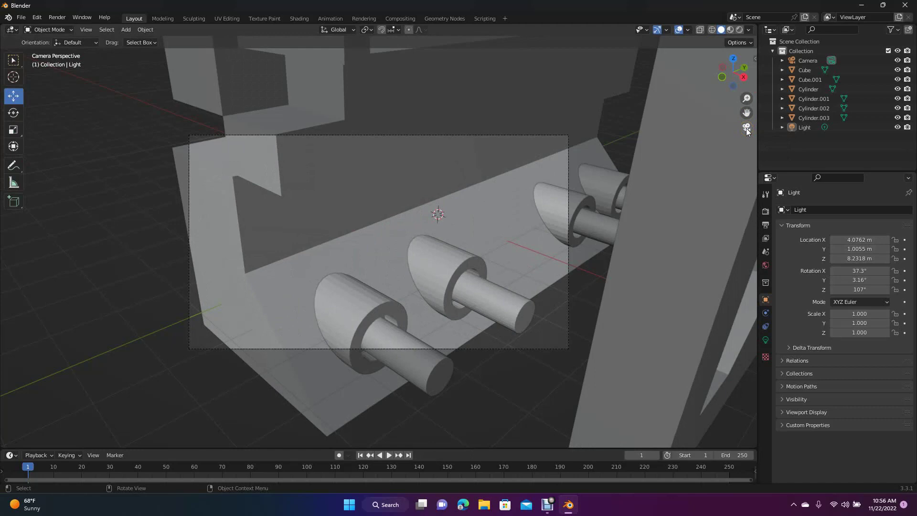
pyautogui.click(747, 129)
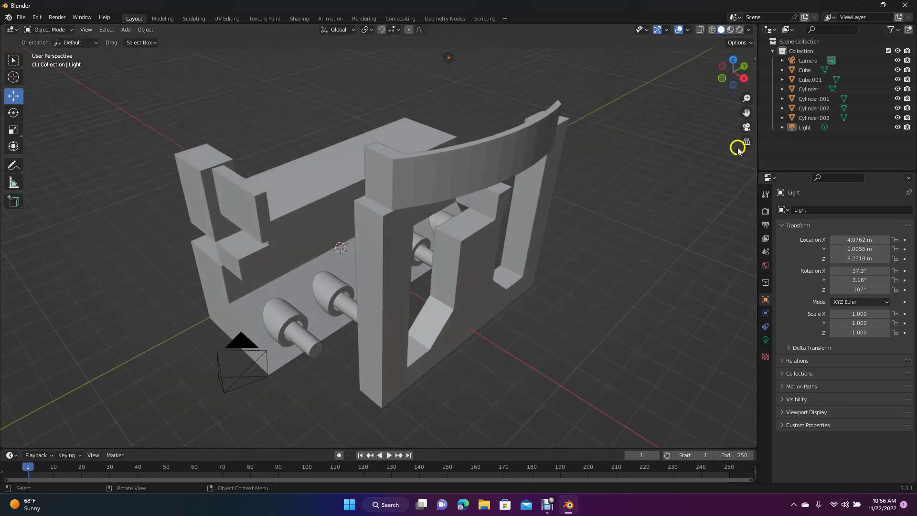
pyautogui.click(746, 143)
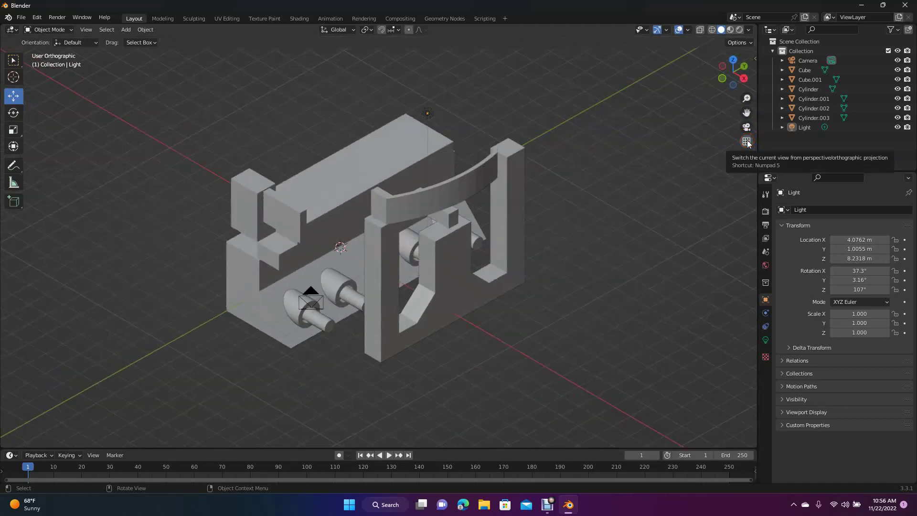
pyautogui.click(747, 142)
pyautogui.click(728, 162)
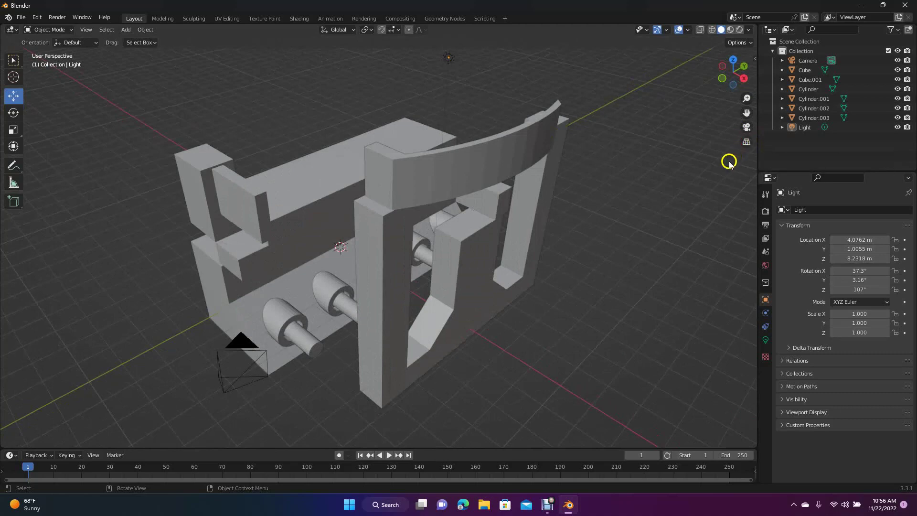
pyautogui.click(746, 141)
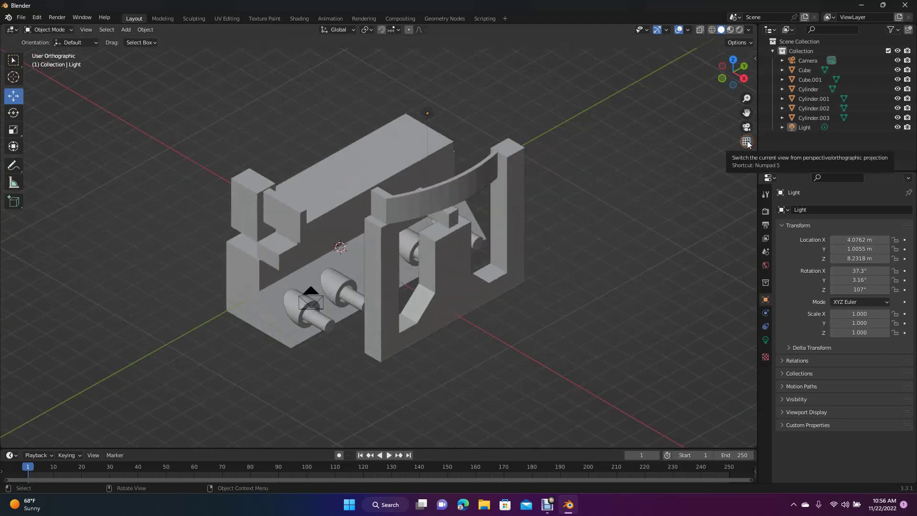
pyautogui.click(746, 142)
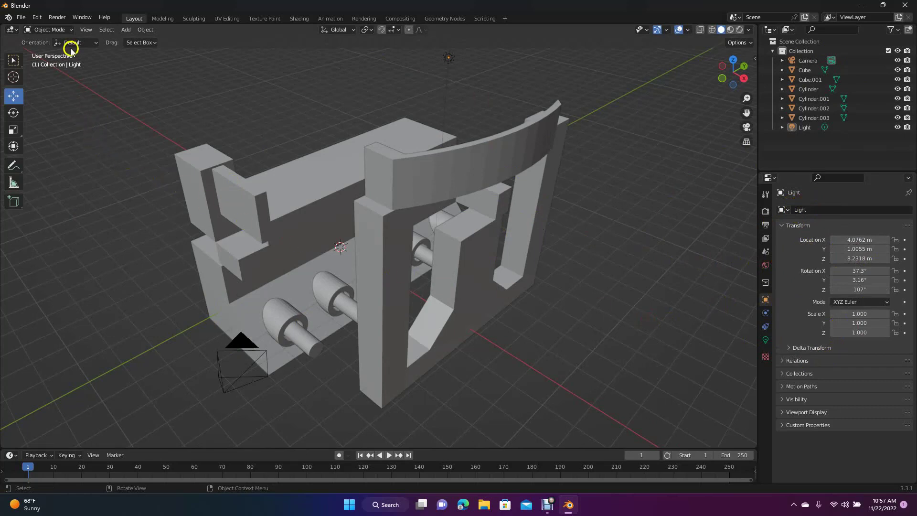
# - Compare the Layout and Modeling workspaces, checking their object commands and interaction modes and briefly selecting the light
pyautogui.click(127, 29)
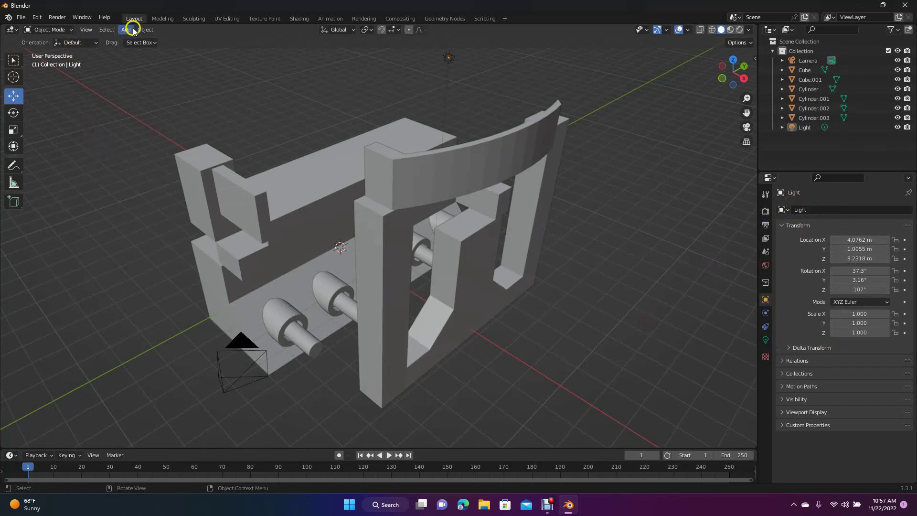
pyautogui.click(159, 20)
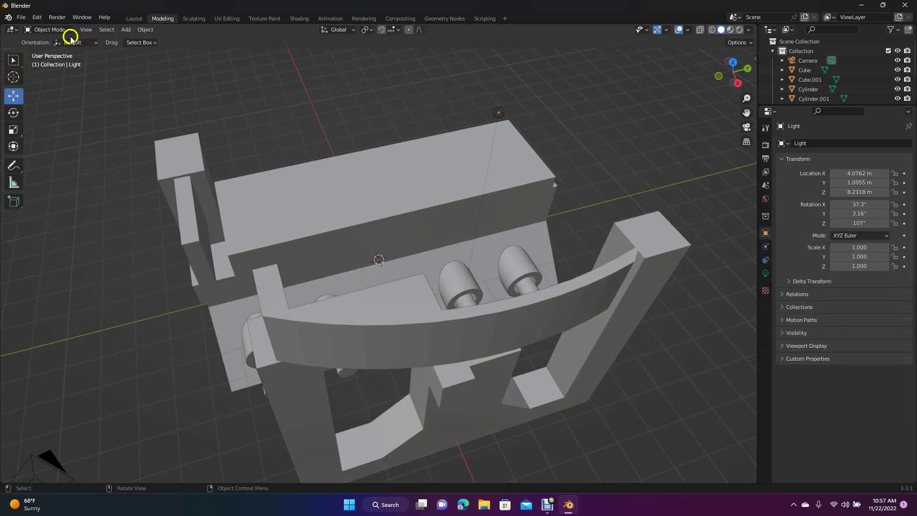
pyautogui.click(150, 30)
pyautogui.click(136, 19)
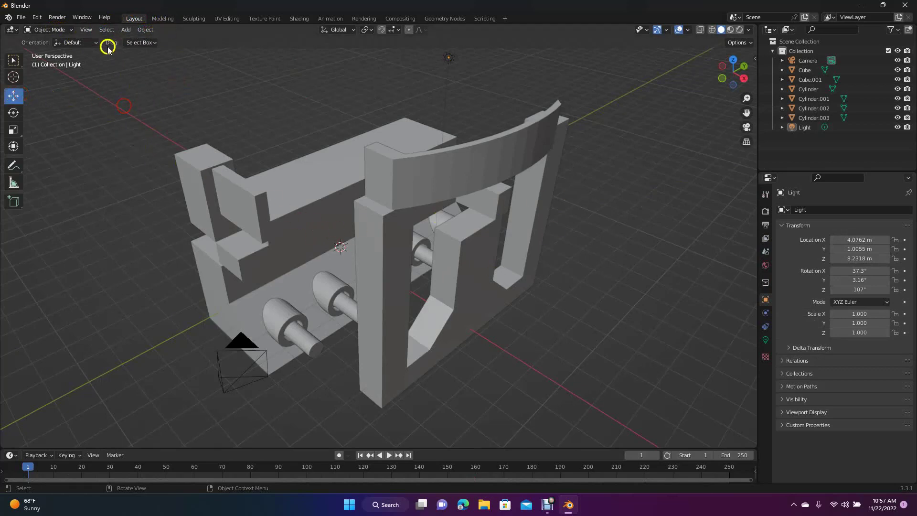
pyautogui.click(162, 19)
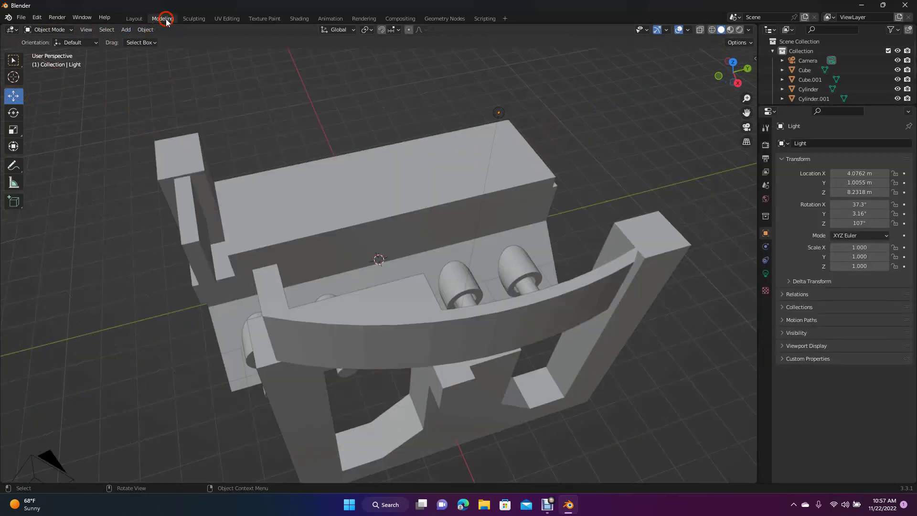
pyautogui.click(321, 116)
pyautogui.click(499, 110)
pyautogui.click(409, 115)
pyautogui.click(70, 30)
pyautogui.click(132, 102)
pyautogui.click(133, 19)
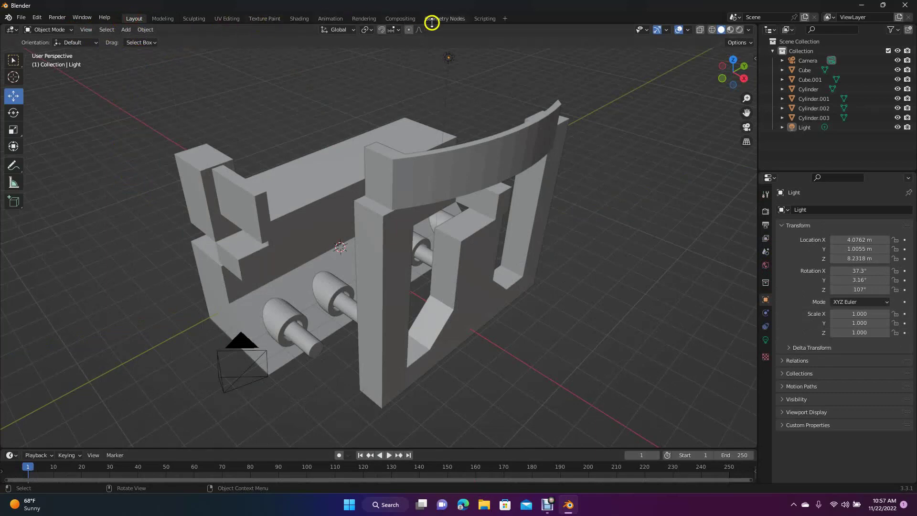
# - Review the object types that can be added, add a monkey mesh, and raise it along Z to about 6.25 m
pyautogui.click(127, 29)
pyautogui.moveTo(133, 40)
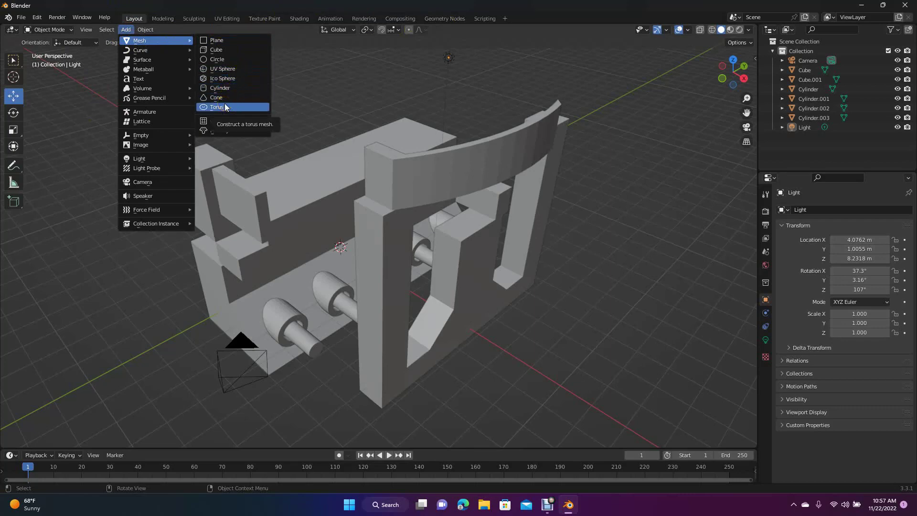
pyautogui.moveTo(167, 55)
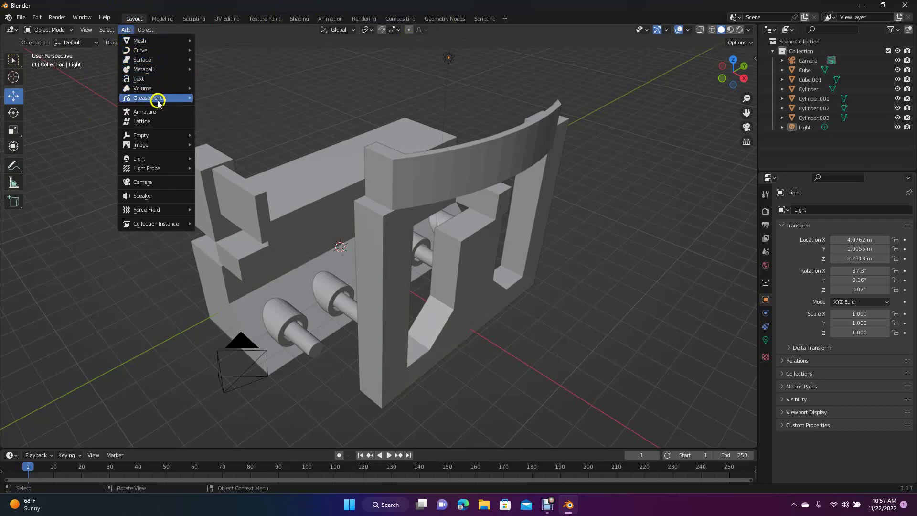
pyautogui.moveTo(150, 160)
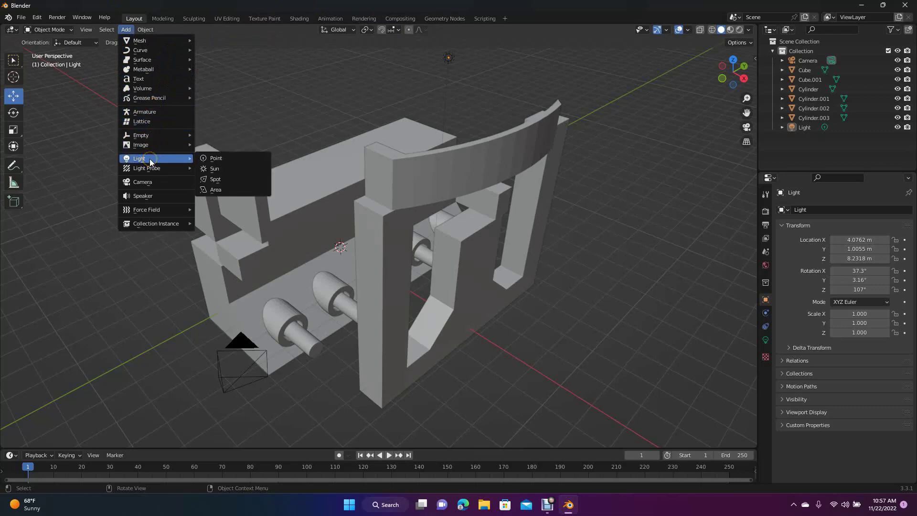
pyautogui.click(151, 159)
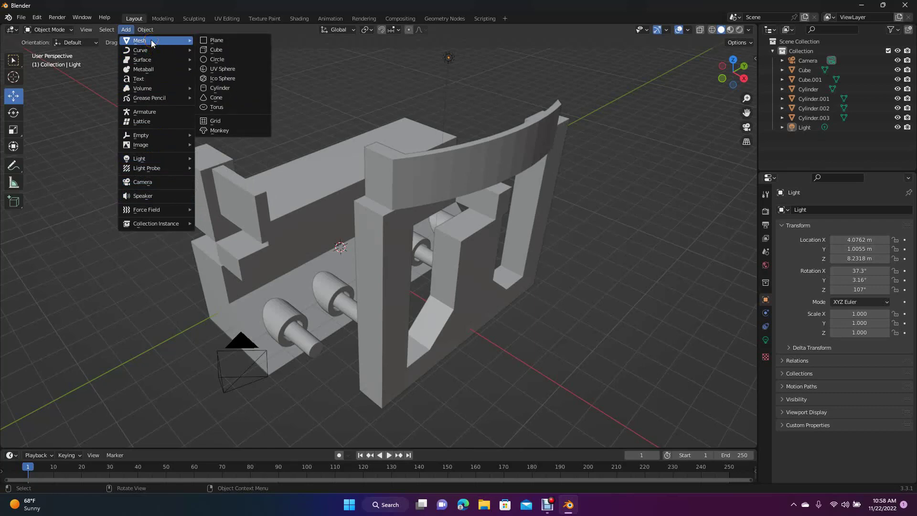
pyautogui.click(220, 130)
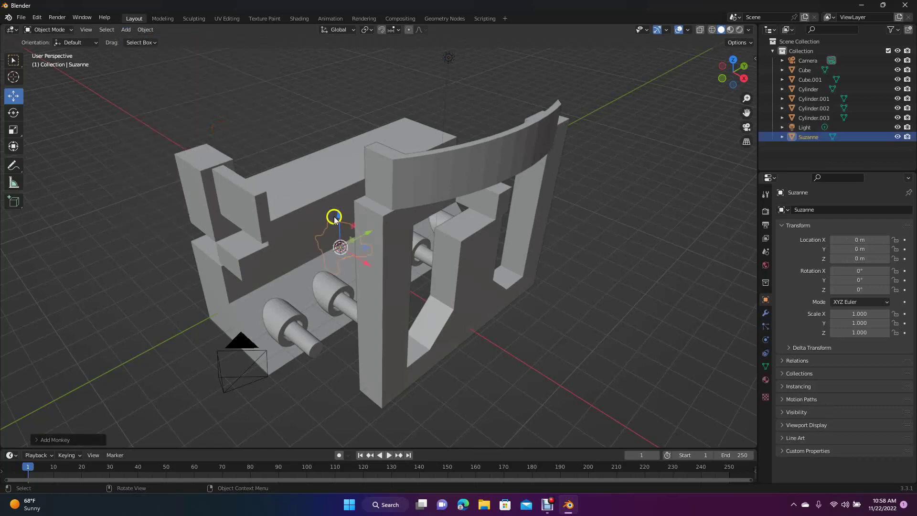
pyautogui.moveTo(339, 218); pyautogui.dragTo(333, 62)
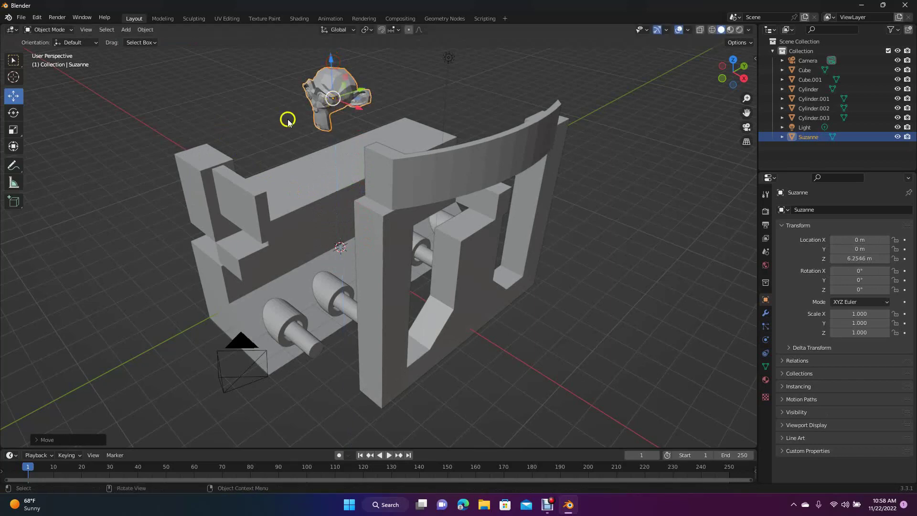
# - Undo the deselection of the monkey mesh and delete it from the scene
pyautogui.click(247, 130)
pyautogui.hotkey('ctrl', 'z')
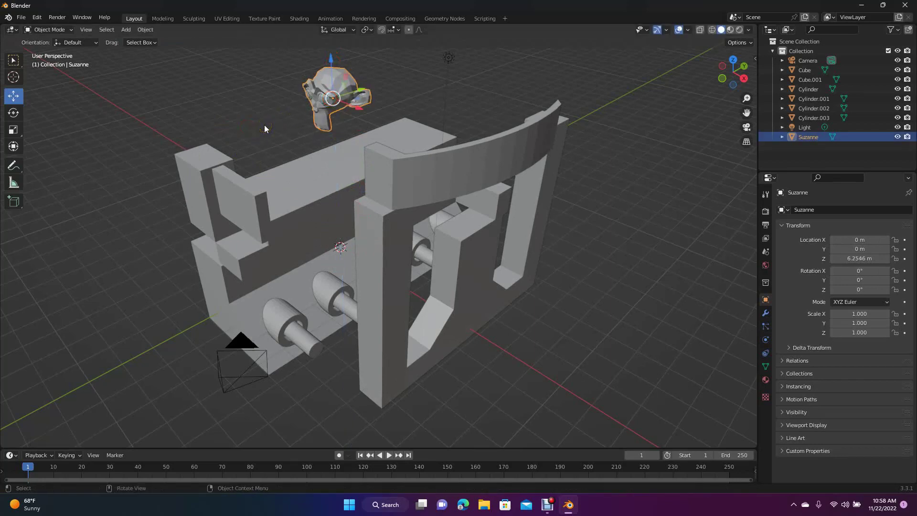
pyautogui.press('Delete')
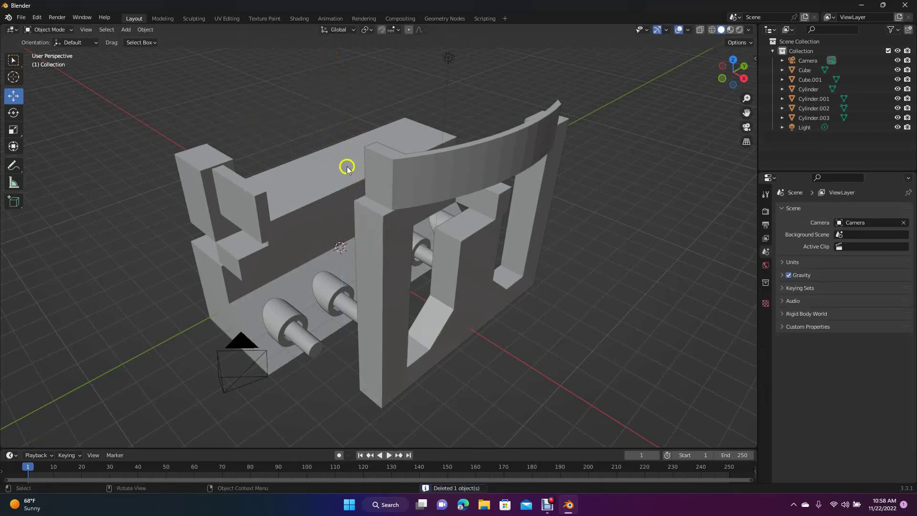
# - Select the front frame with the curved crossbar and create a new material for it
pyautogui.click(381, 170)
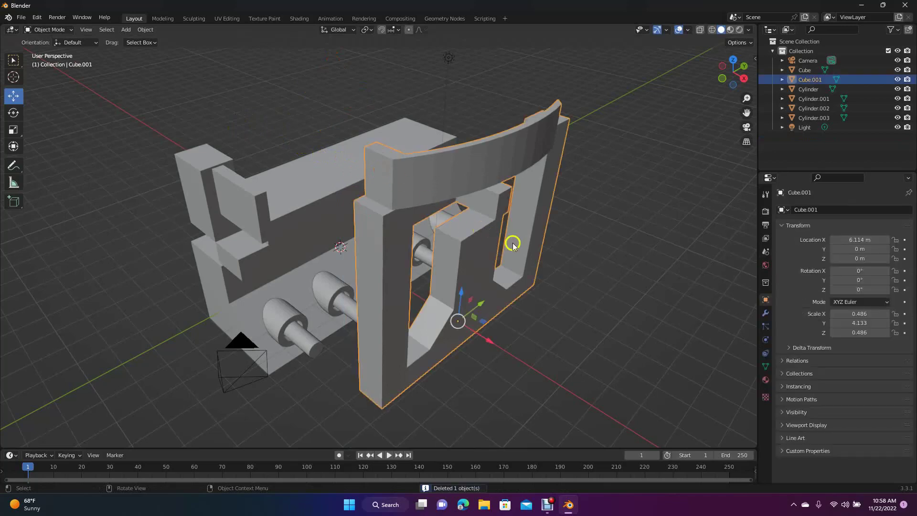
pyautogui.click(623, 247)
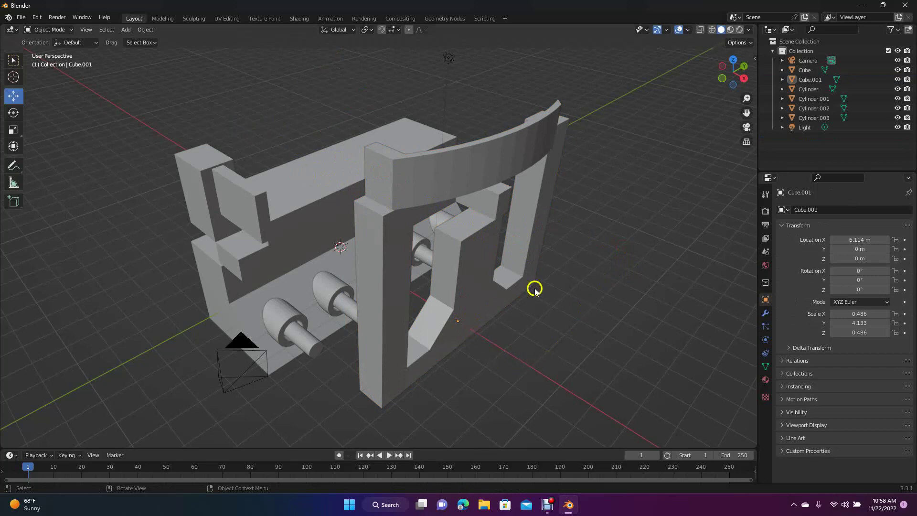
pyautogui.click(428, 179)
pyautogui.click(611, 318)
pyautogui.click(765, 380)
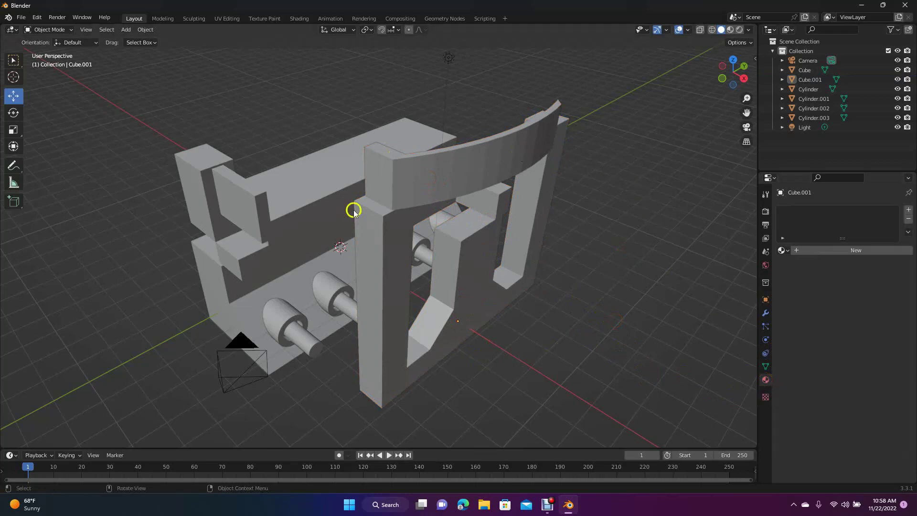
pyautogui.click(455, 172)
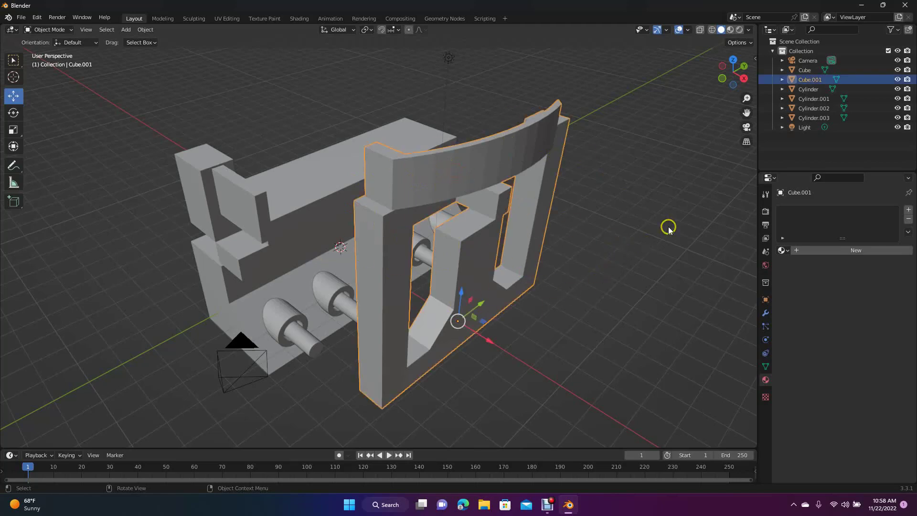
pyautogui.click(850, 251)
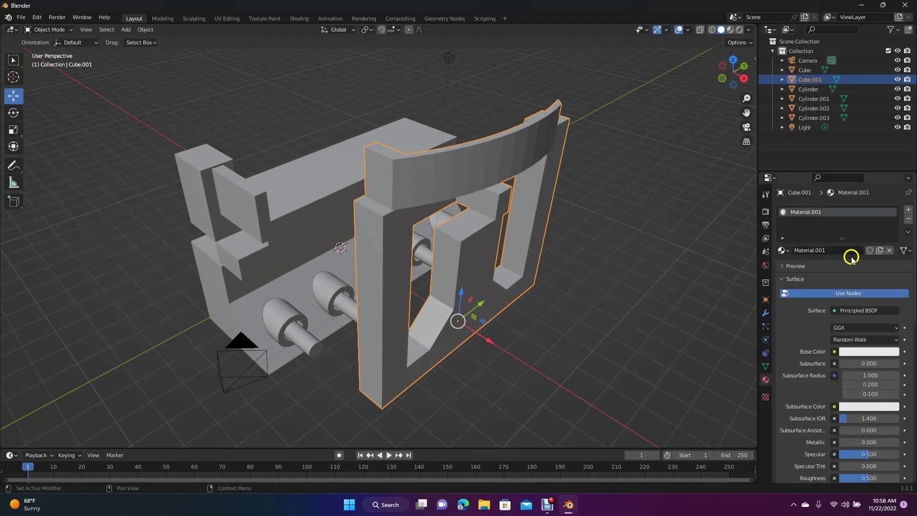
# - Set the front frame material's base color to green, about H 0.346, S 0.751, V 0.800, and deselect the frame
pyautogui.click(816, 290)
pyautogui.click(859, 353)
pyautogui.moveTo(846, 273); pyautogui.dragTo(837, 242)
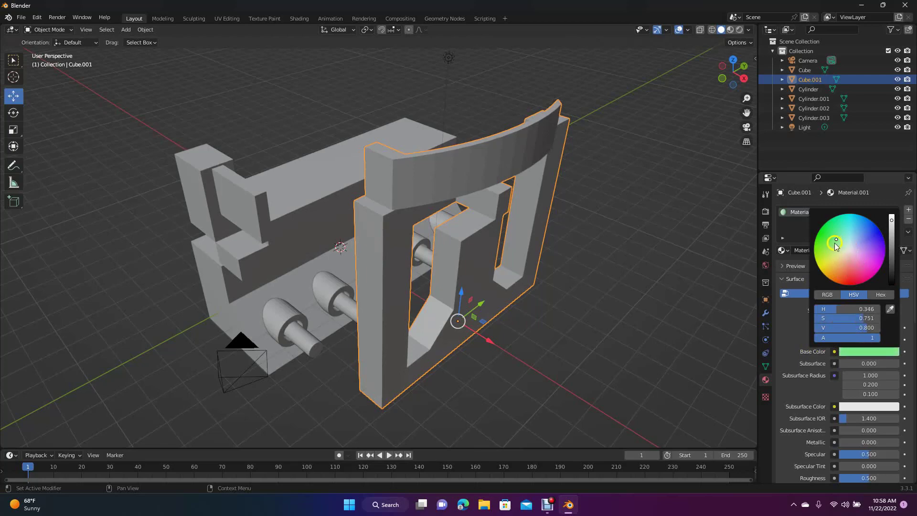
pyautogui.click(717, 322)
# - Render the image with the green material assigned to the front frame, and close the render window
pyautogui.click(60, 17)
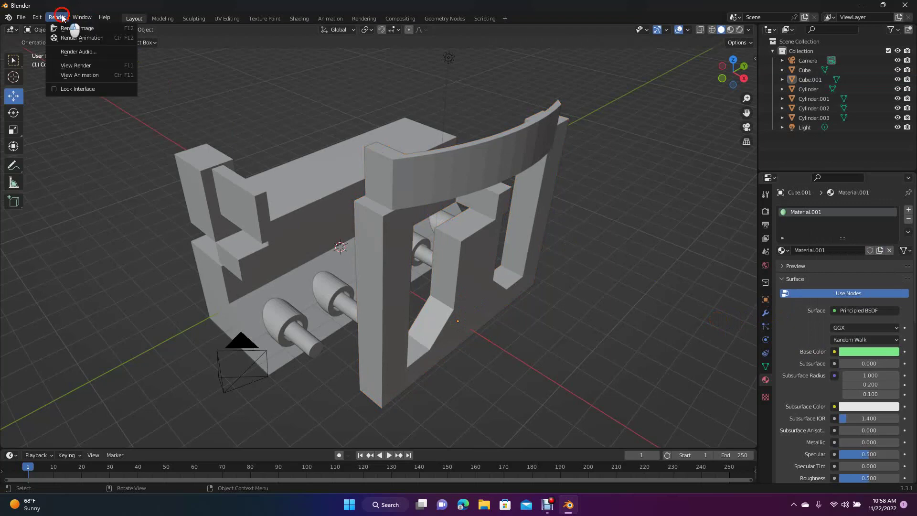
pyautogui.click(68, 29)
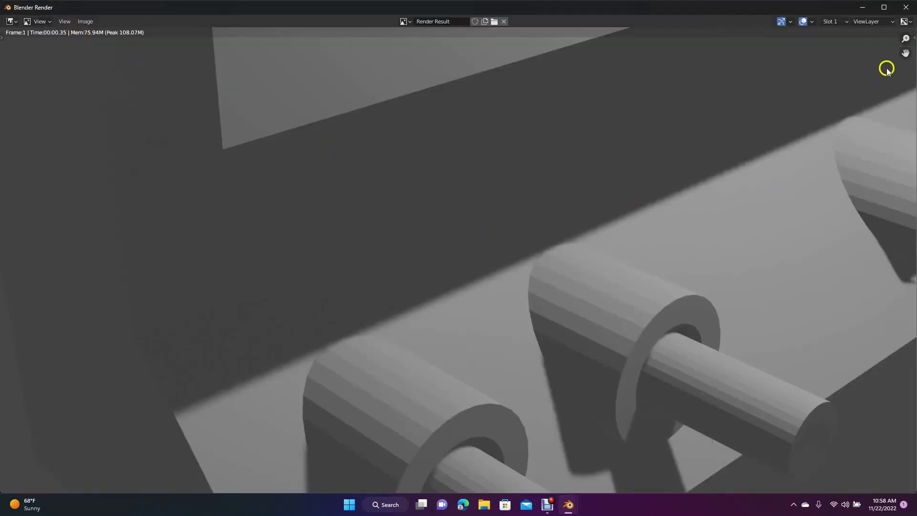
pyautogui.click(907, 7)
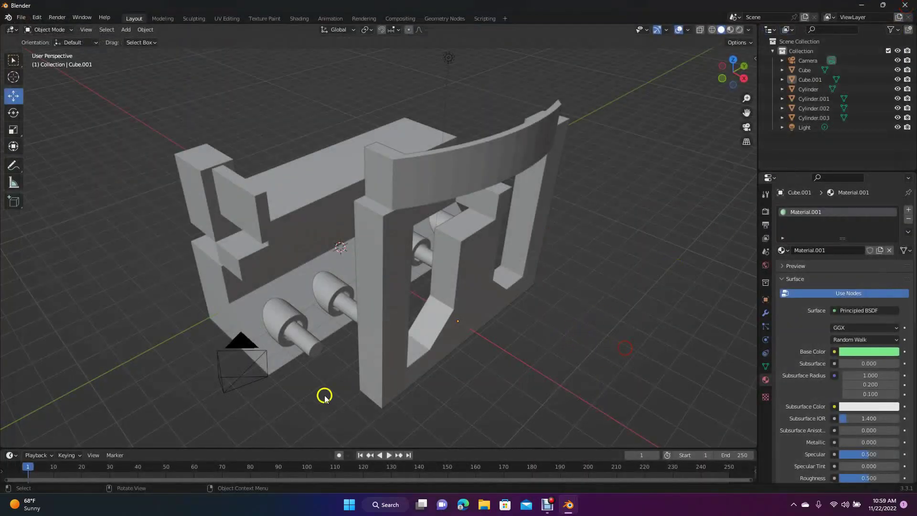
# - Set the camera's focal length to 12 mm
pyautogui.click(238, 340)
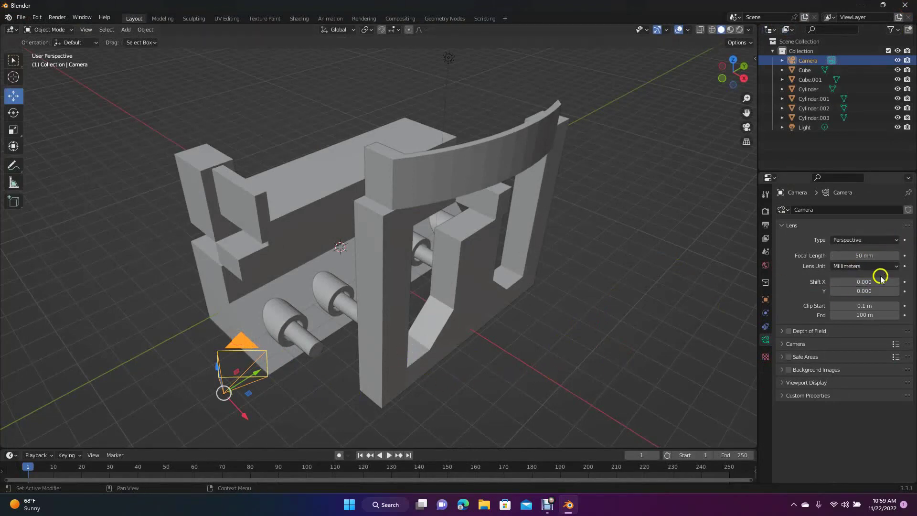
pyautogui.click(862, 256)
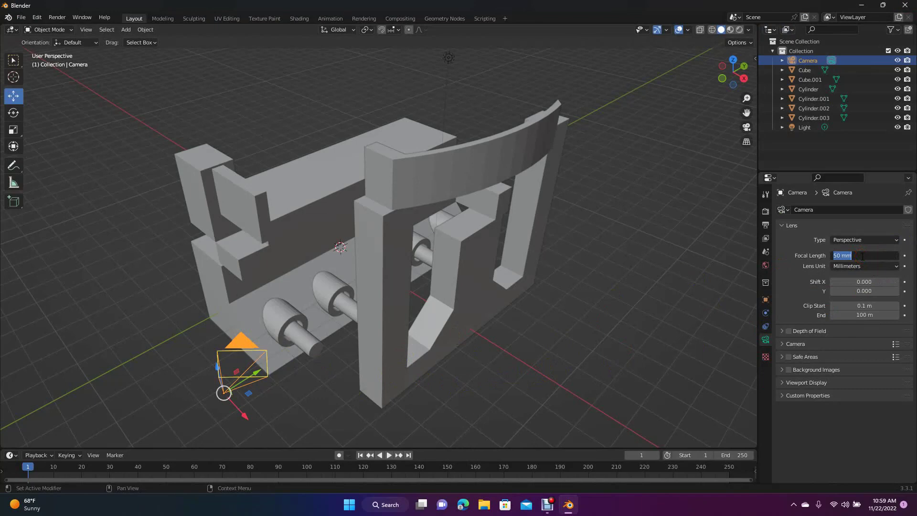
pyautogui.click(689, 288)
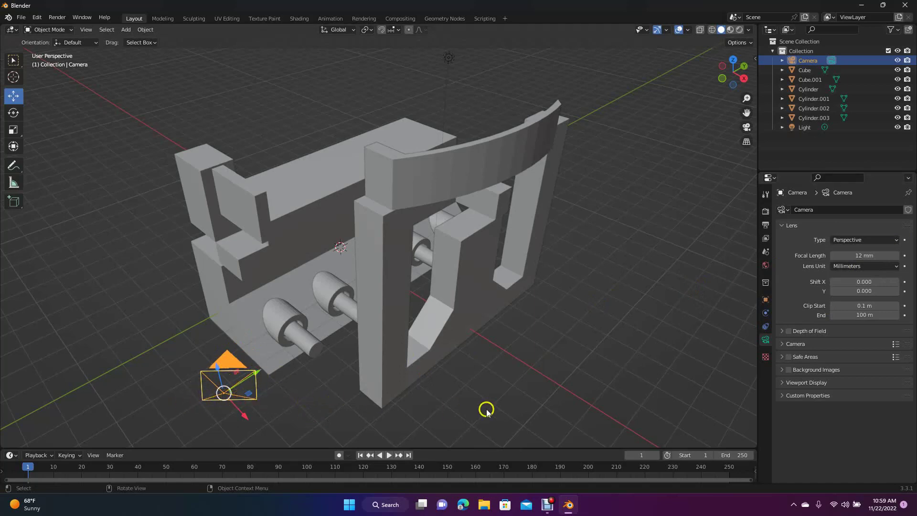
# - Render the image again with the wider camera lens and close the render window
pyautogui.click(58, 17)
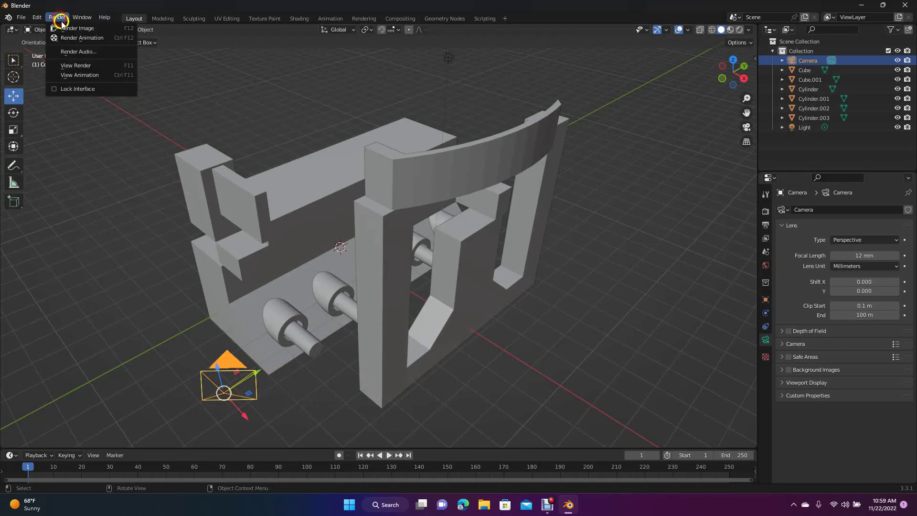
pyautogui.click(67, 24)
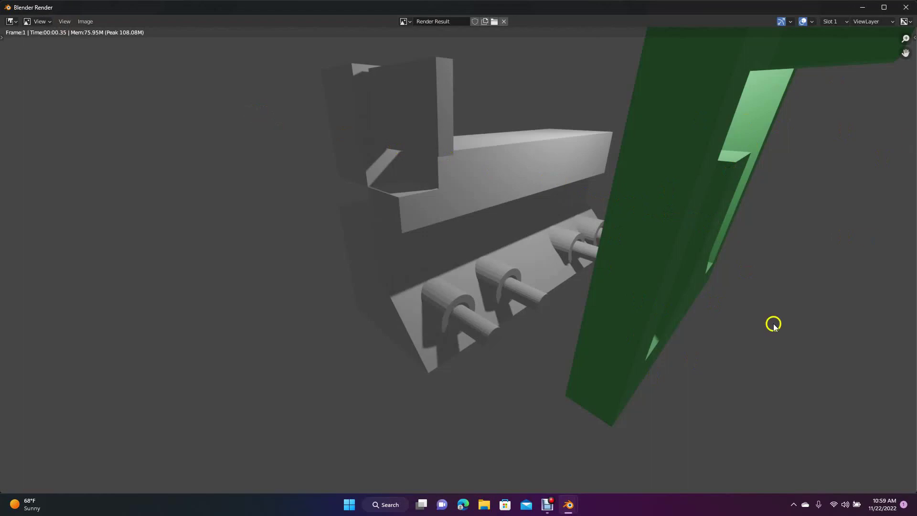
pyautogui.click(906, 7)
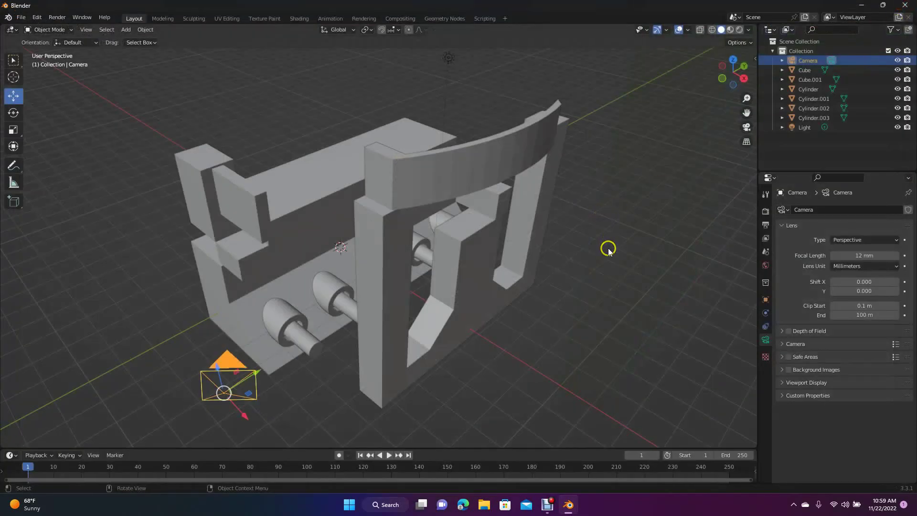
# - Add a new material to the rear block and use an Image Texture as its base color
pyautogui.click(287, 194)
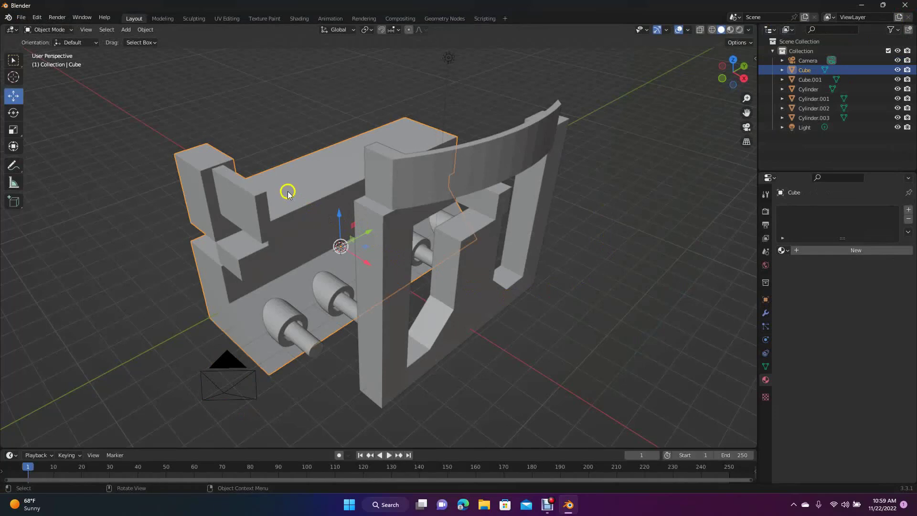
pyautogui.click(856, 251)
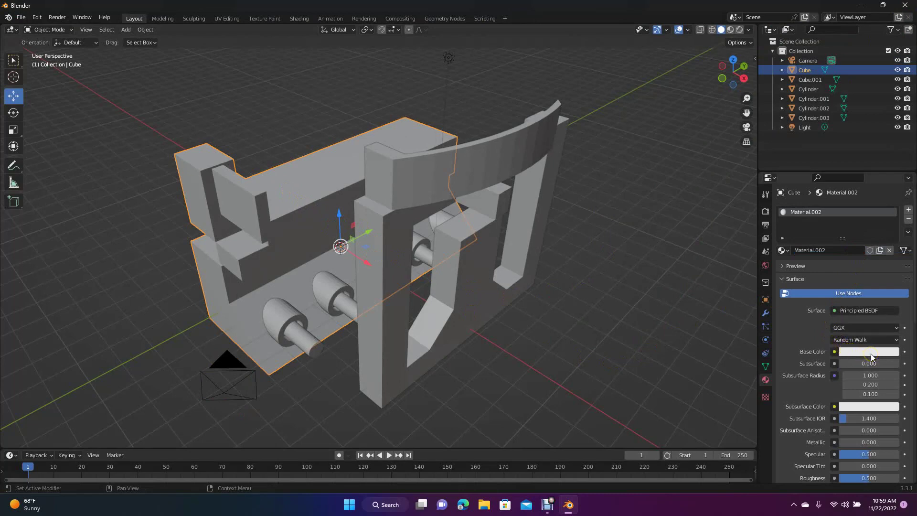
pyautogui.click(834, 352)
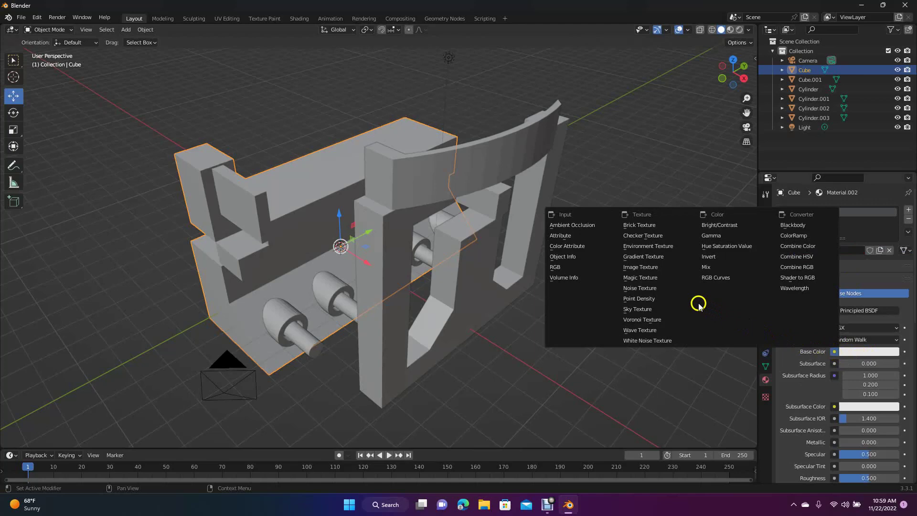
pyautogui.click(653, 267)
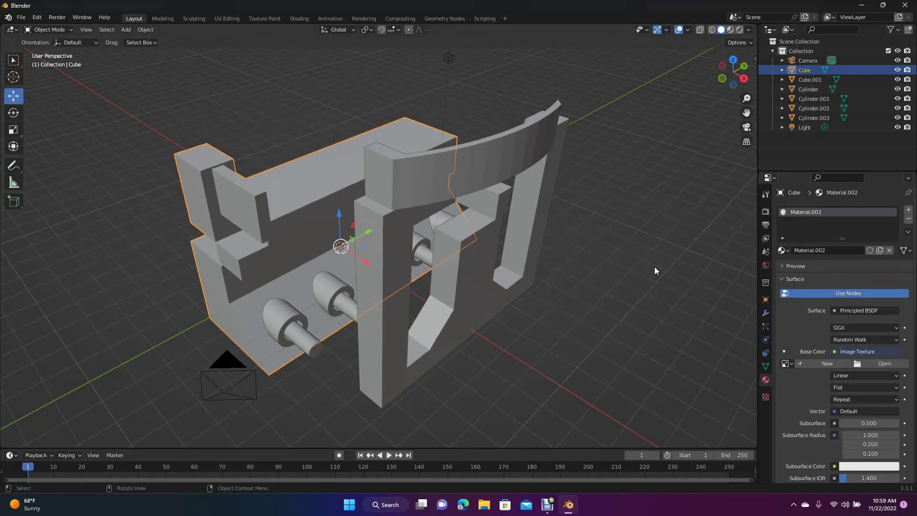
# - Load 007 keychain 2.jpg from the 007 bond keychain folder in the desktop's 3D MODELS folder as the rear block's base color texture
pyautogui.click(885, 363)
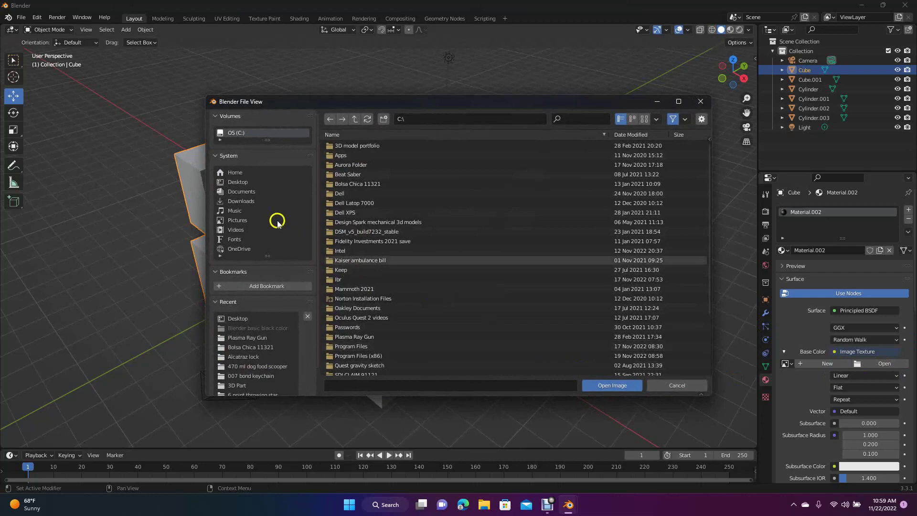
pyautogui.click(238, 183)
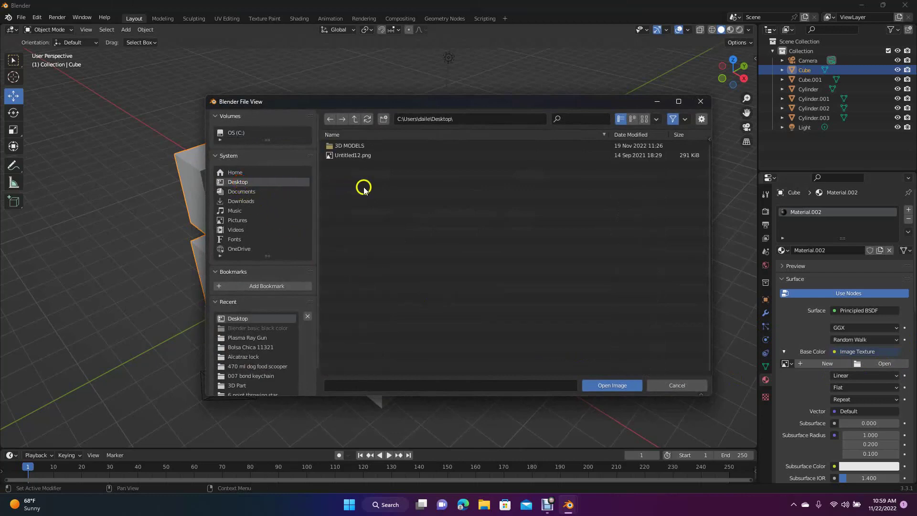
pyautogui.doubleClick(355, 149)
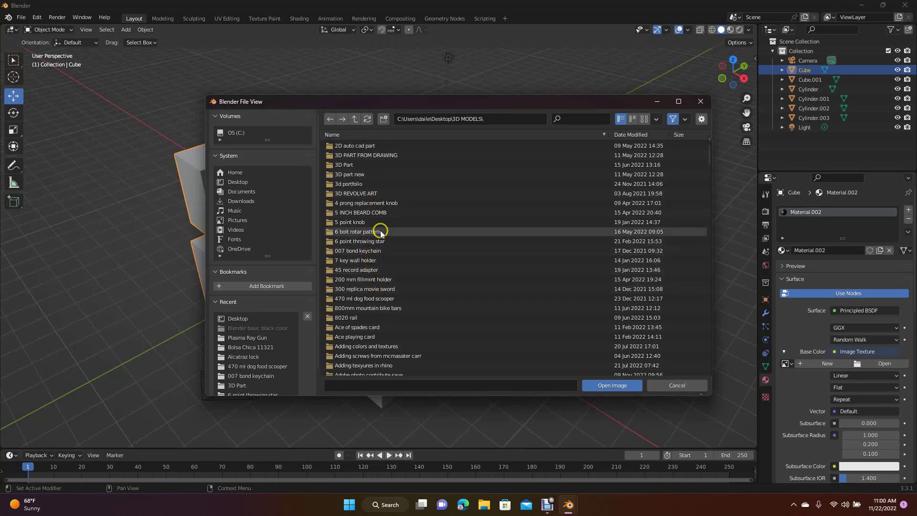
pyautogui.doubleClick(359, 326)
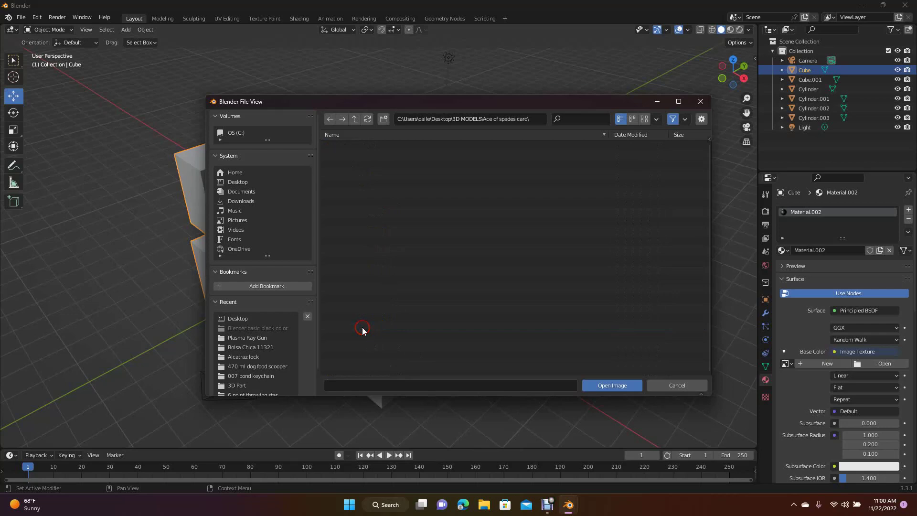
pyautogui.click(330, 120)
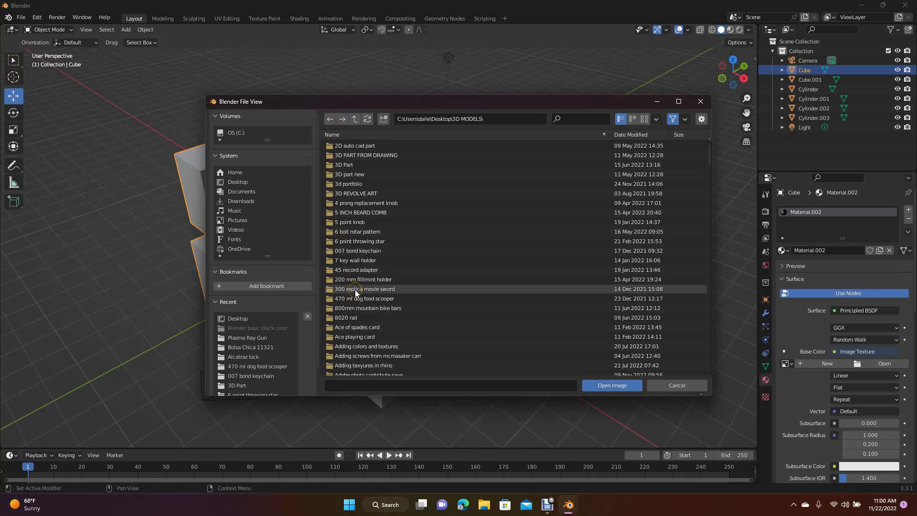
pyautogui.doubleClick(352, 251)
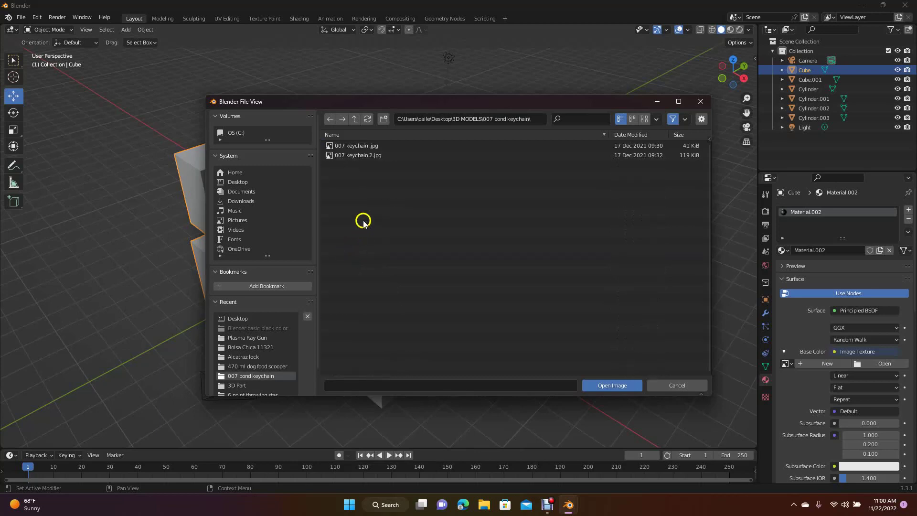
pyautogui.doubleClick(360, 156)
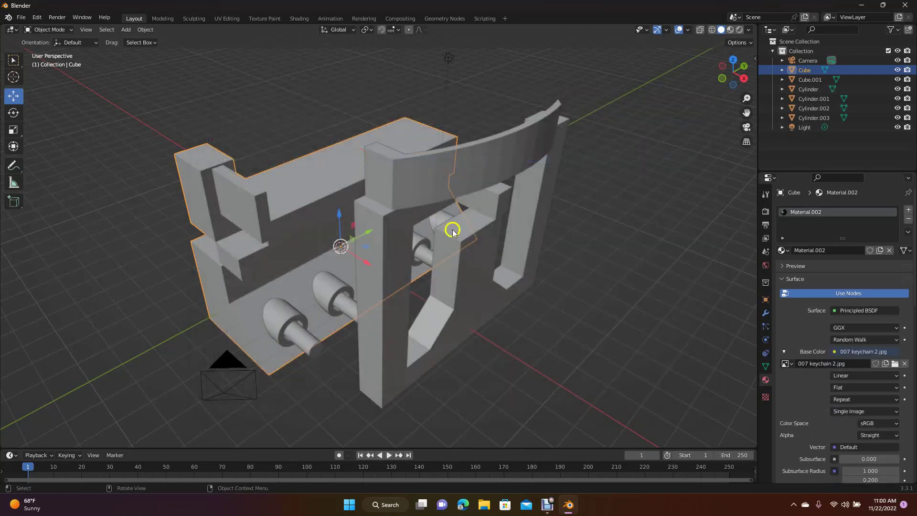
# - Render the image with the keychain texture on the rear block, close the render window and deselect the block
pyautogui.click(61, 20)
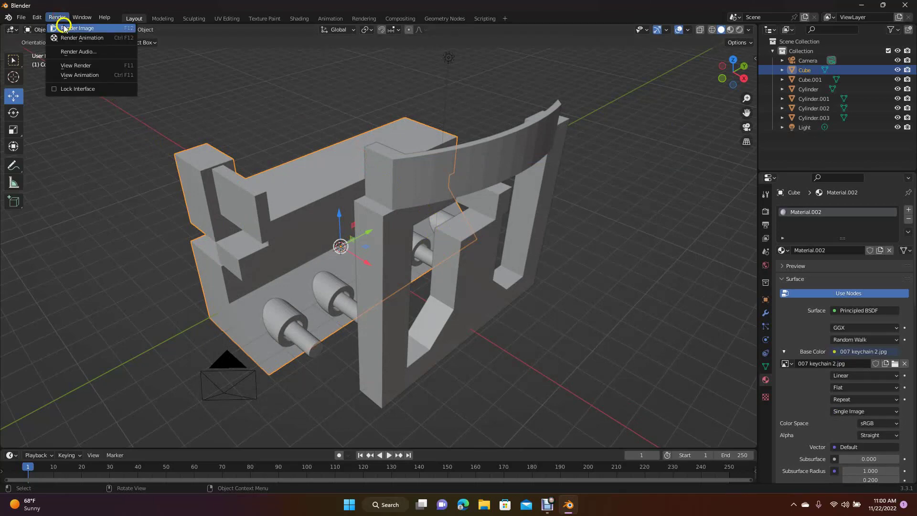
pyautogui.click(67, 29)
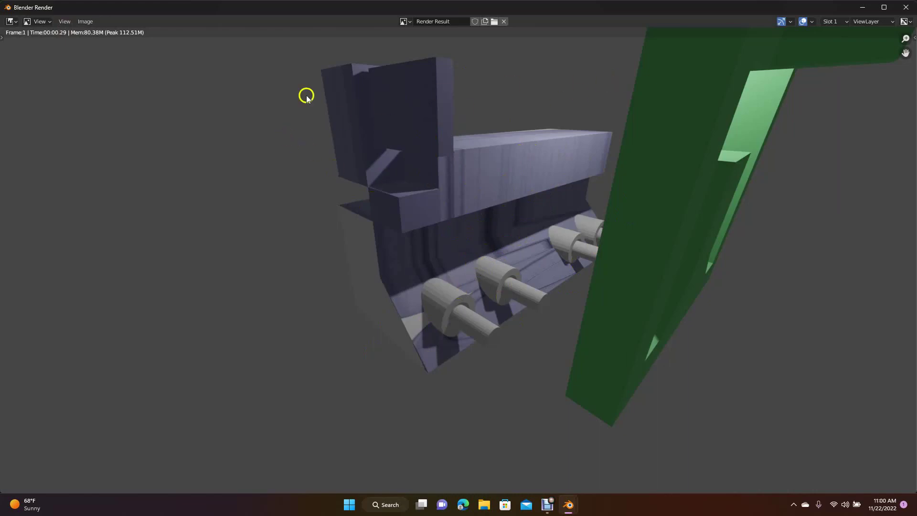
pyautogui.click(906, 9)
pyautogui.click(638, 253)
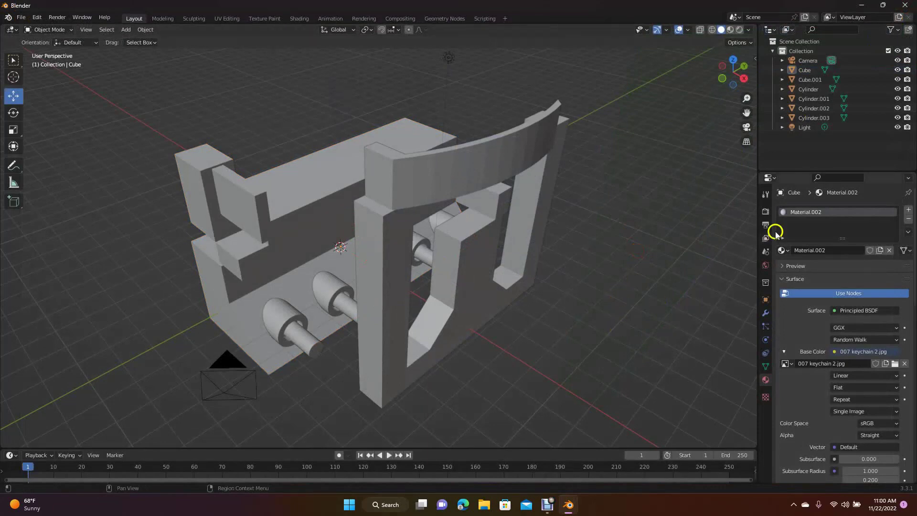
# - Remove the textured material from the rear block and the green material from the front frame
pyautogui.click(908, 219)
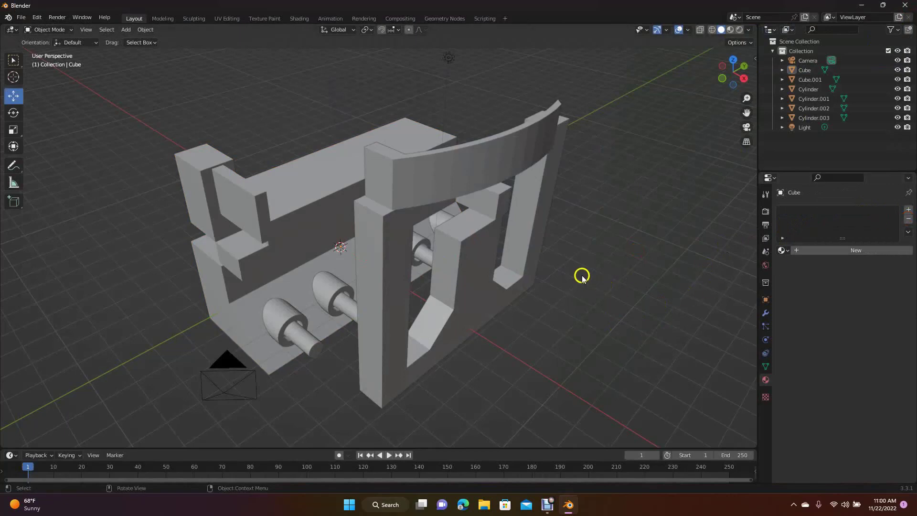
pyautogui.click(328, 182)
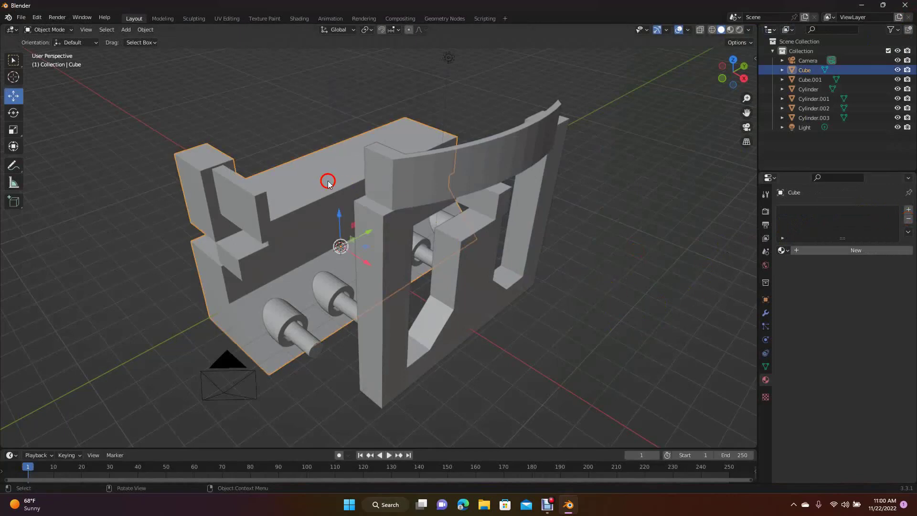
pyautogui.click(493, 148)
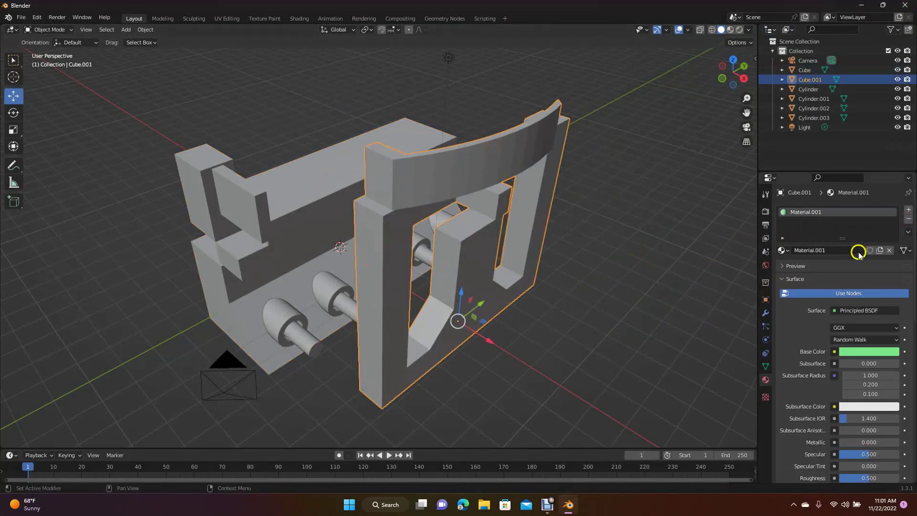
pyautogui.click(908, 220)
pyautogui.click(629, 311)
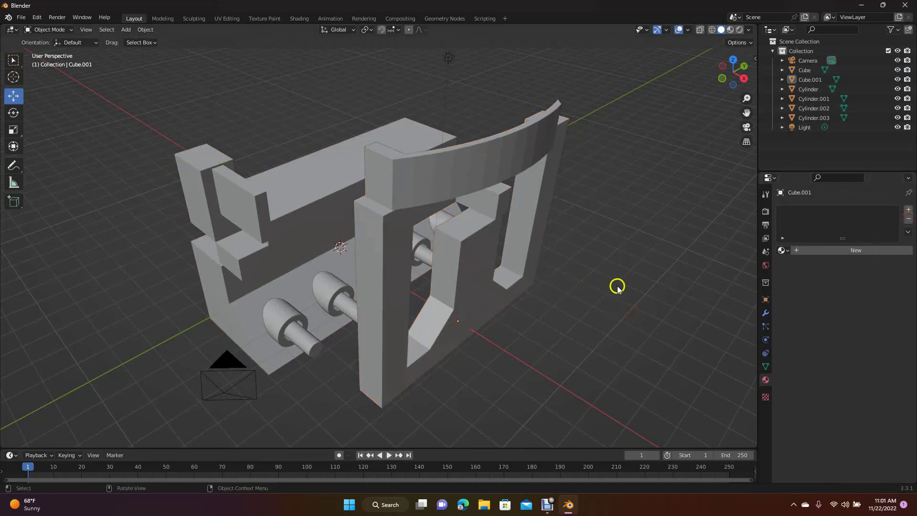
# - Add a new material to the front frame with a magenta base color, about H 0.854, S 0.951, V 0.800
pyautogui.click(519, 173)
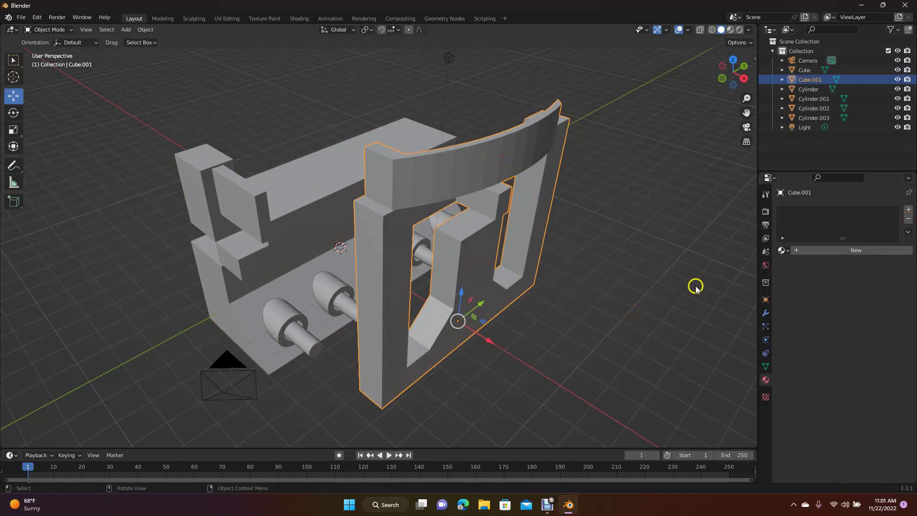
pyautogui.click(850, 250)
pyautogui.click(865, 349)
pyautogui.click(852, 259)
pyautogui.moveTo(854, 260); pyautogui.dragTo(874, 267)
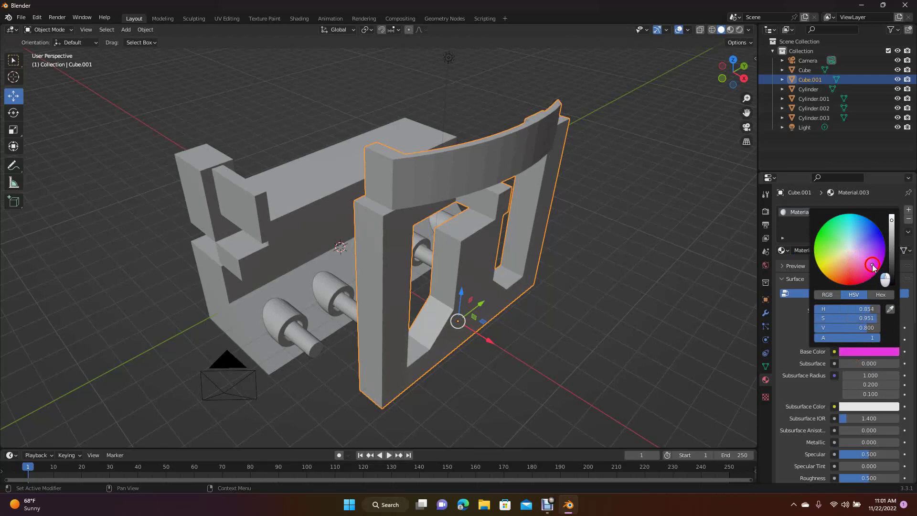
pyautogui.click(707, 304)
# - Add a new material with a blue base color to the rear block and deselect it
pyautogui.click(312, 185)
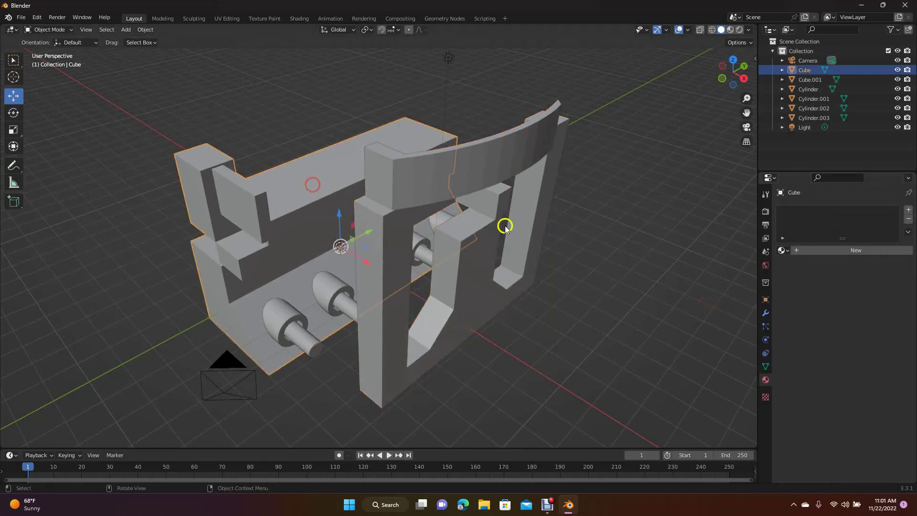
pyautogui.click(839, 251)
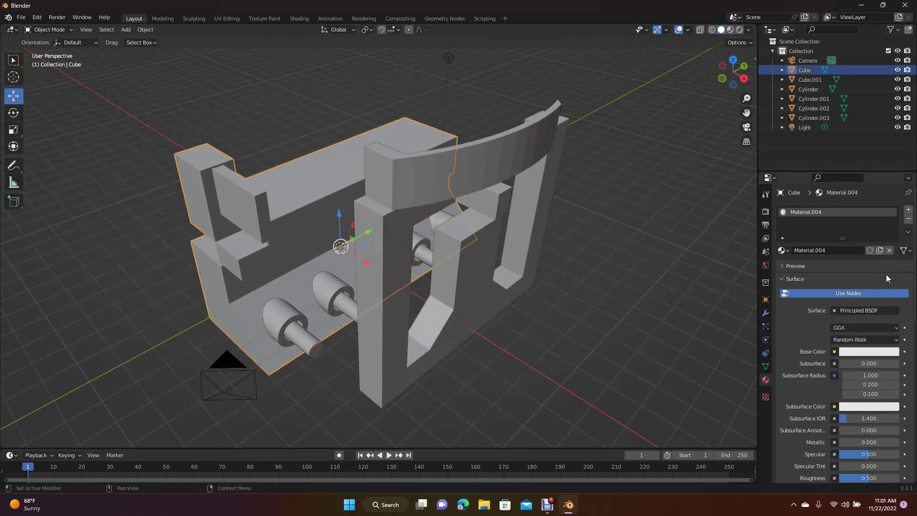
pyautogui.click(870, 352)
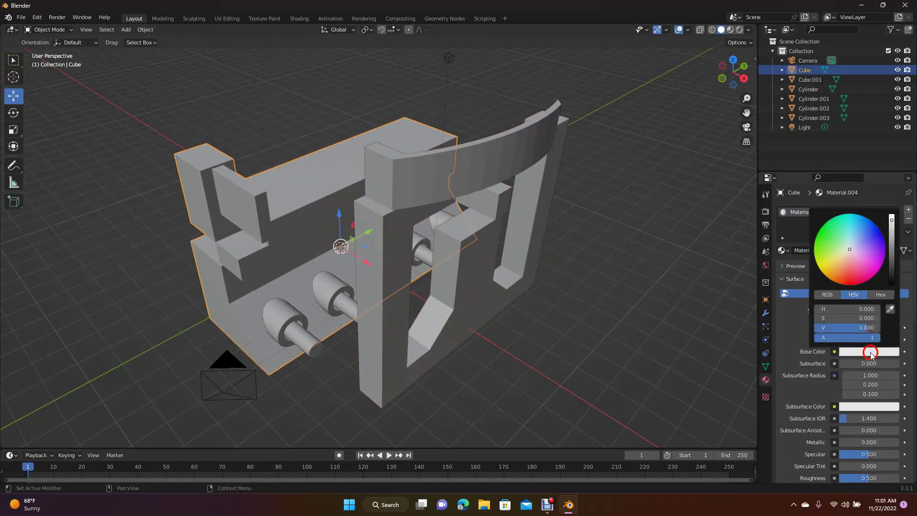
pyautogui.moveTo(854, 263); pyautogui.dragTo(865, 233)
pyautogui.click(683, 295)
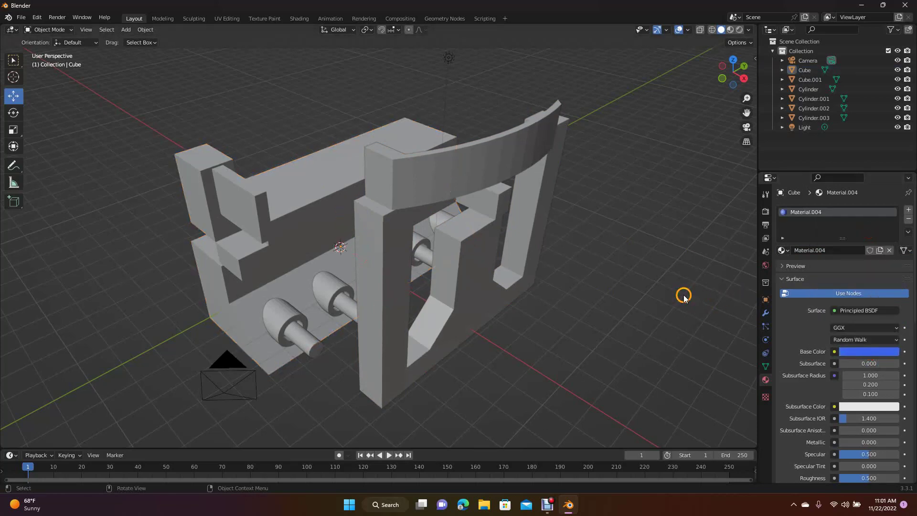
# - Render the image with the magenta frame and blue rear block, and close the render window
pyautogui.click(57, 17)
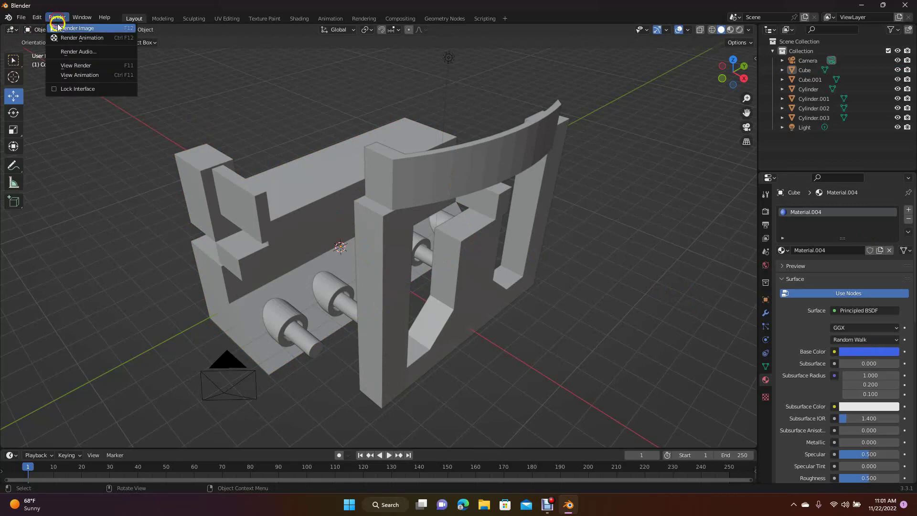
pyautogui.click(81, 37)
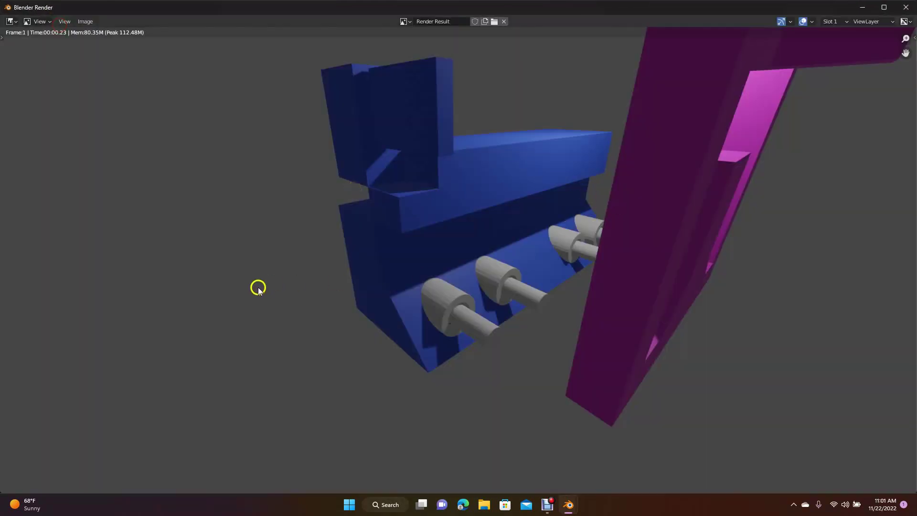
pyautogui.click(902, 10)
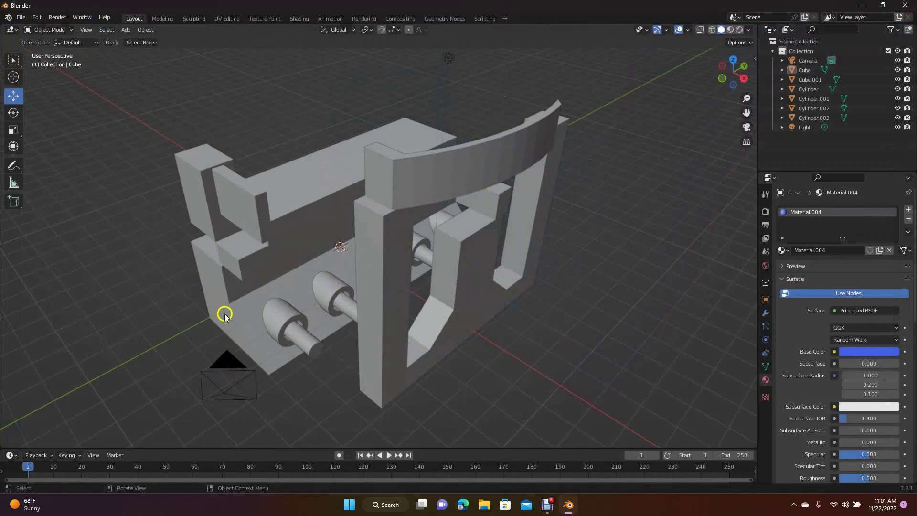
# - Move the camera upward to the rear block's near lower corner, render the image and close the render window
pyautogui.click(227, 363)
pyautogui.moveTo(234, 368); pyautogui.dragTo(183, 279)
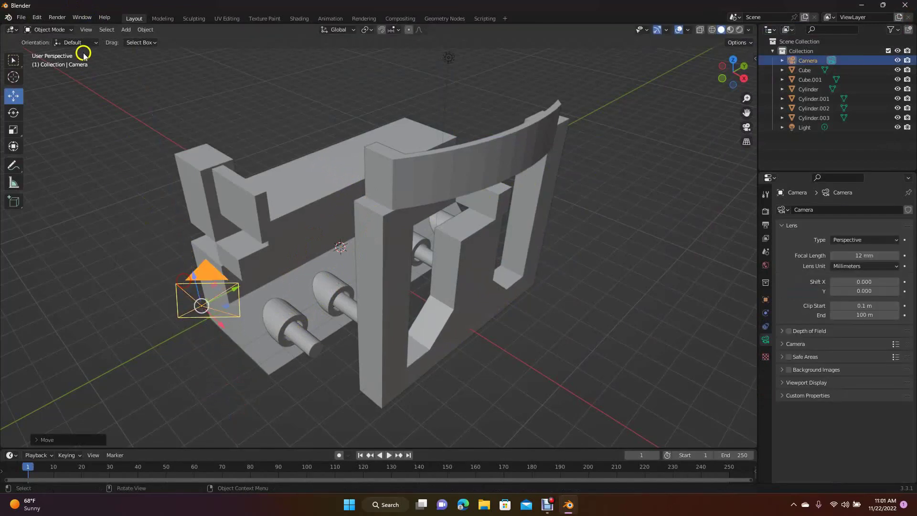
pyautogui.click(57, 17)
pyautogui.click(64, 28)
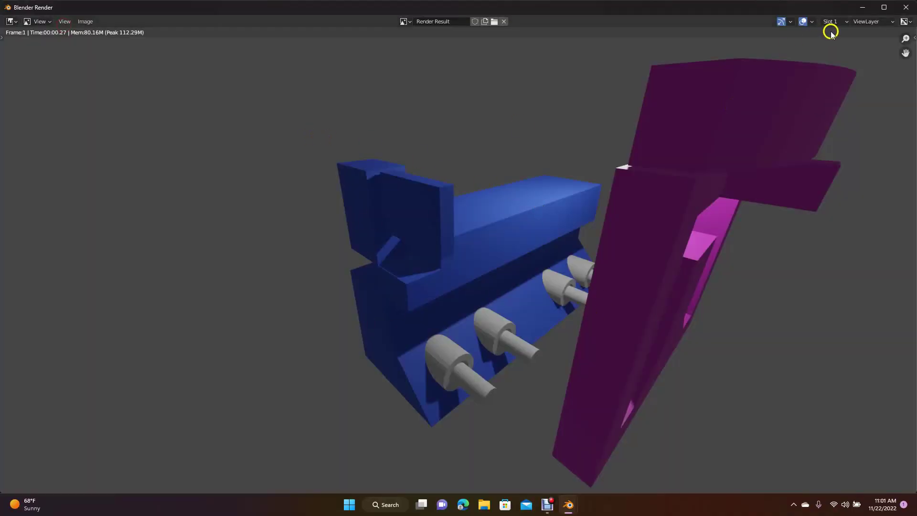
pyautogui.click(906, 8)
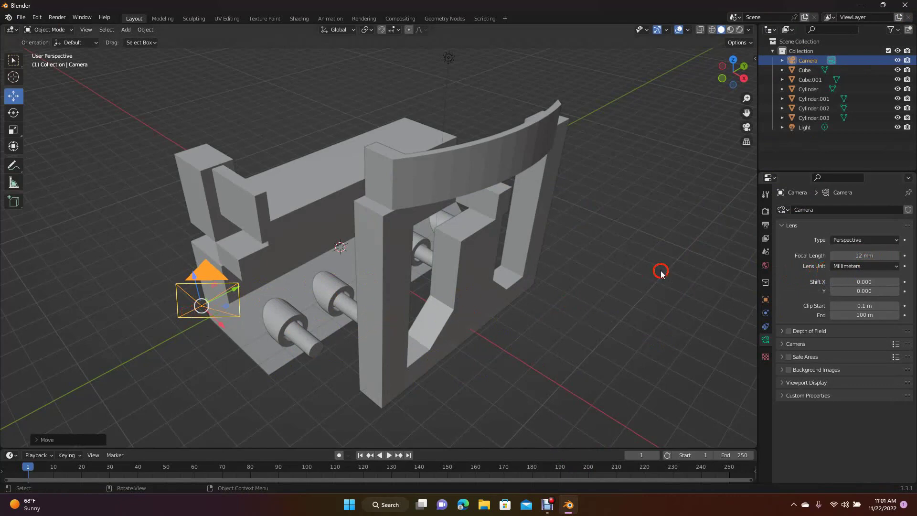
# - Set the camera's focal length to 5 mm and deselect the camera
pyautogui.doubleClick(860, 257)
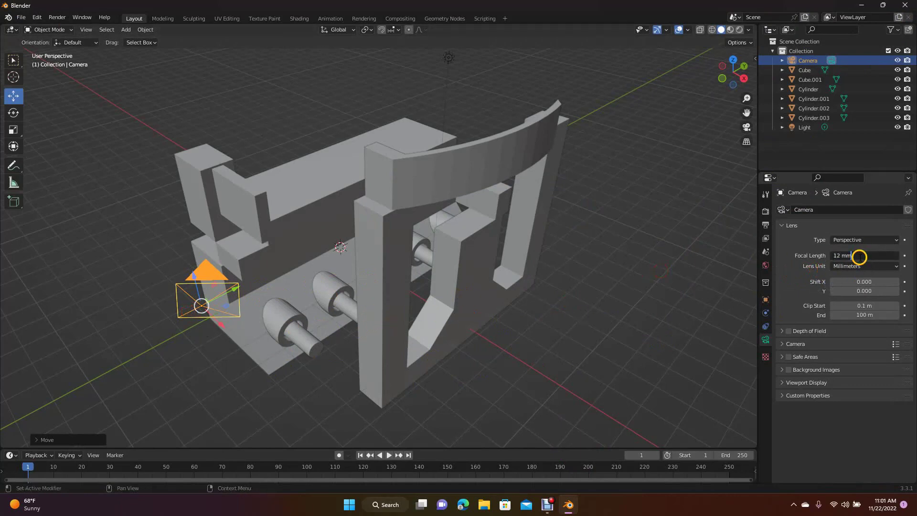
pyautogui.moveTo(859, 257); pyautogui.dragTo(833, 256)
pyautogui.press('Return')
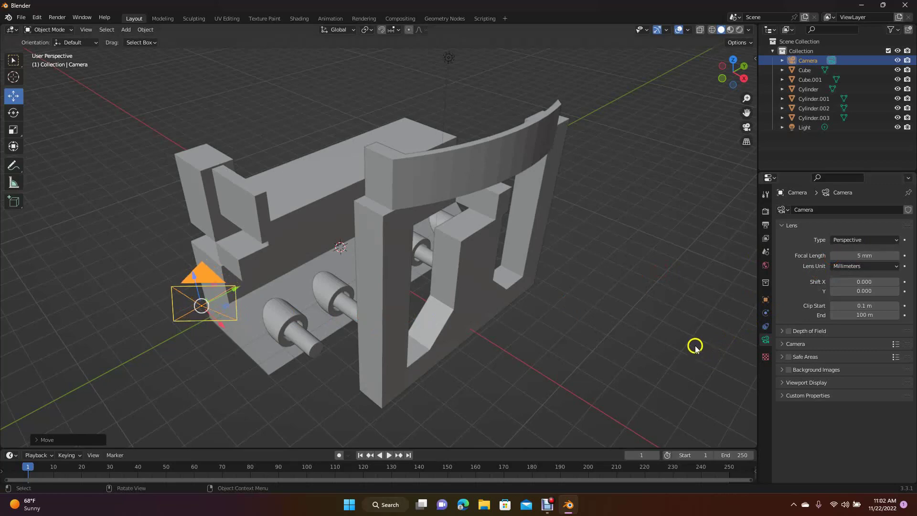
pyautogui.click(695, 346)
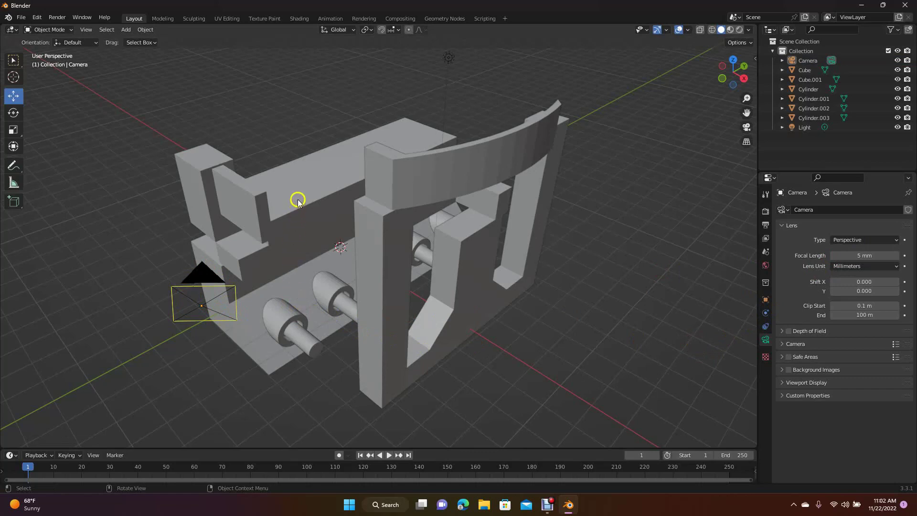
# - Render the image with the 5 mm camera lens and close the render window
pyautogui.click(242, 116)
pyautogui.click(61, 17)
pyautogui.click(71, 28)
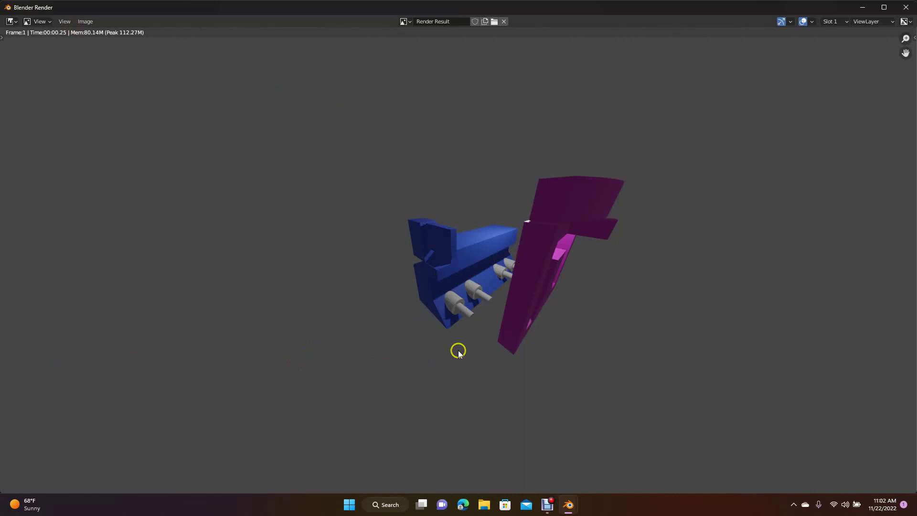
pyautogui.click(906, 7)
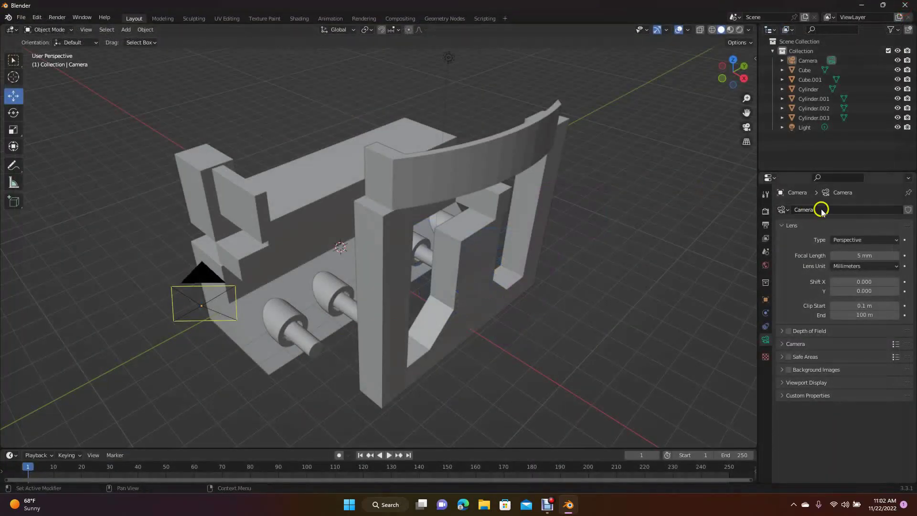
# - Set the camera's focal length to 20 mm, render the image and close the render window
pyautogui.click(863, 254)
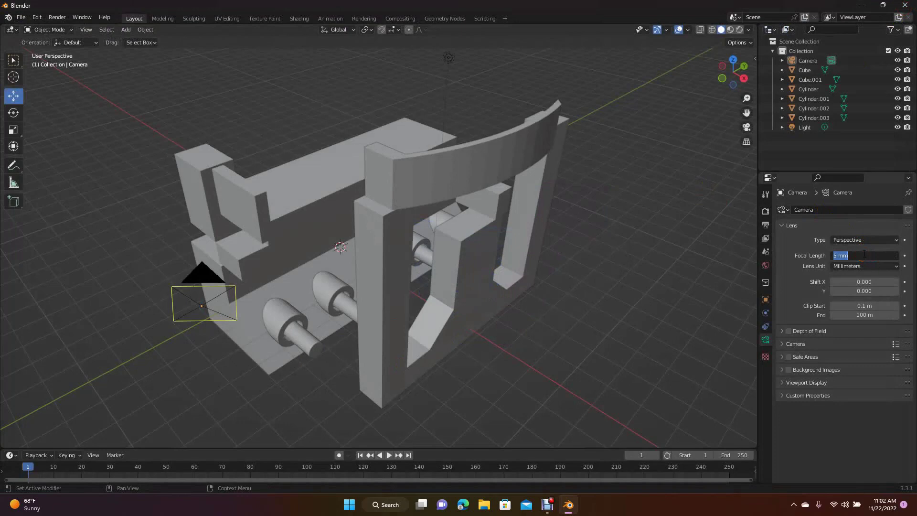
pyautogui.write('20')
pyautogui.press('Return')
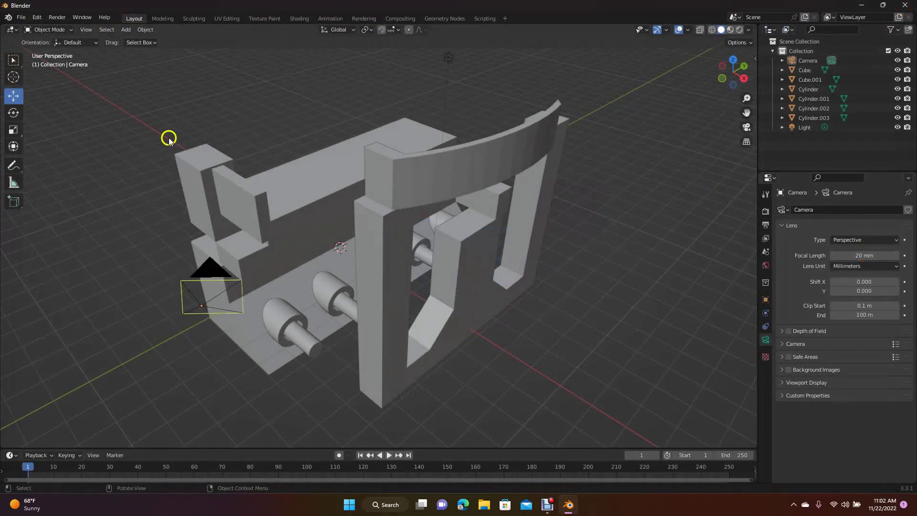
pyautogui.click(58, 18)
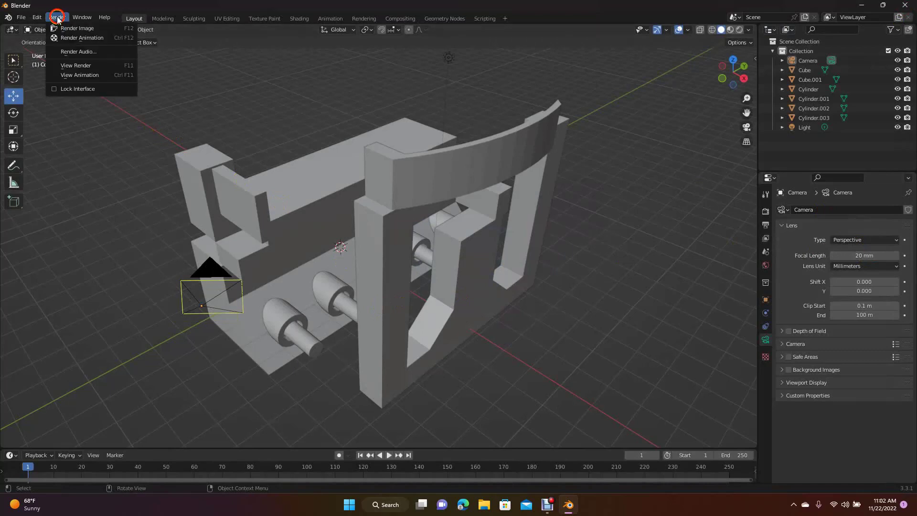
pyautogui.click(63, 29)
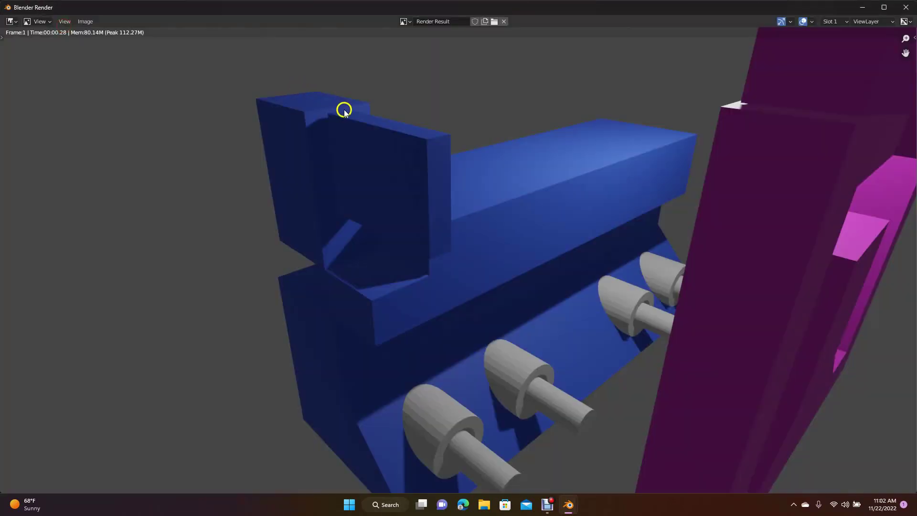
pyautogui.click(906, 7)
# - Set the camera's focal length to 12 mm, render the image and close the render window
pyautogui.click(859, 255)
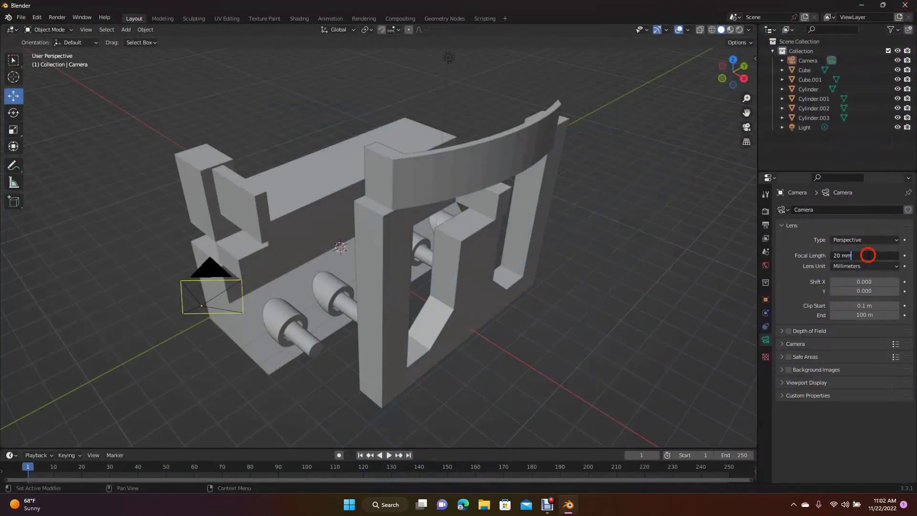
pyautogui.moveTo(860, 255); pyautogui.dragTo(830, 261)
pyautogui.write('12')
pyautogui.press('Return')
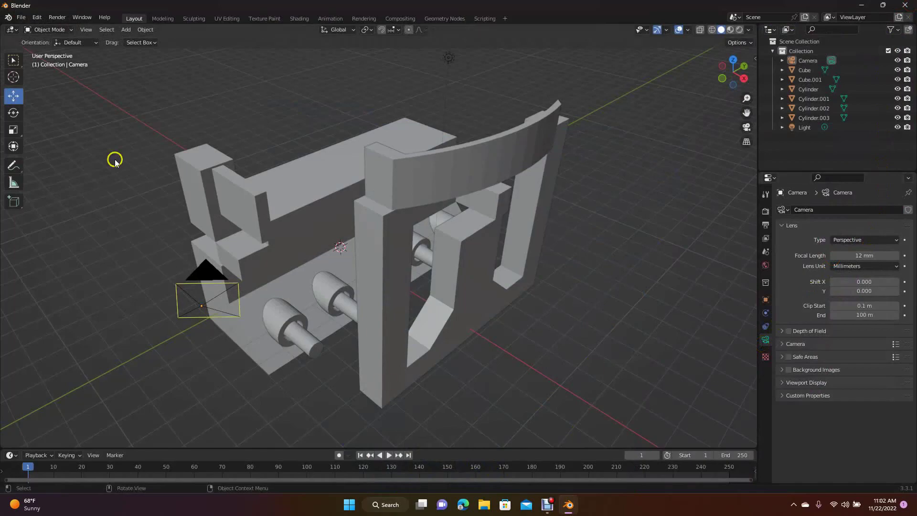
pyautogui.click(57, 17)
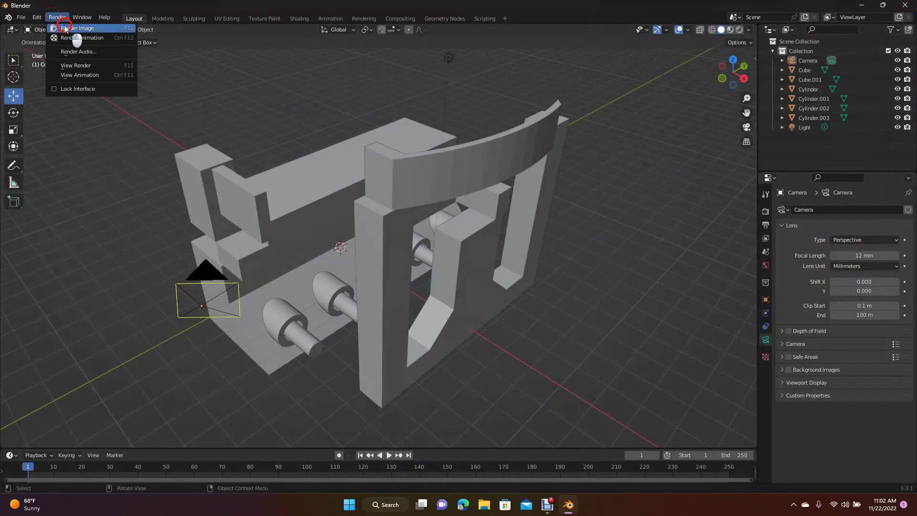
pyautogui.click(67, 28)
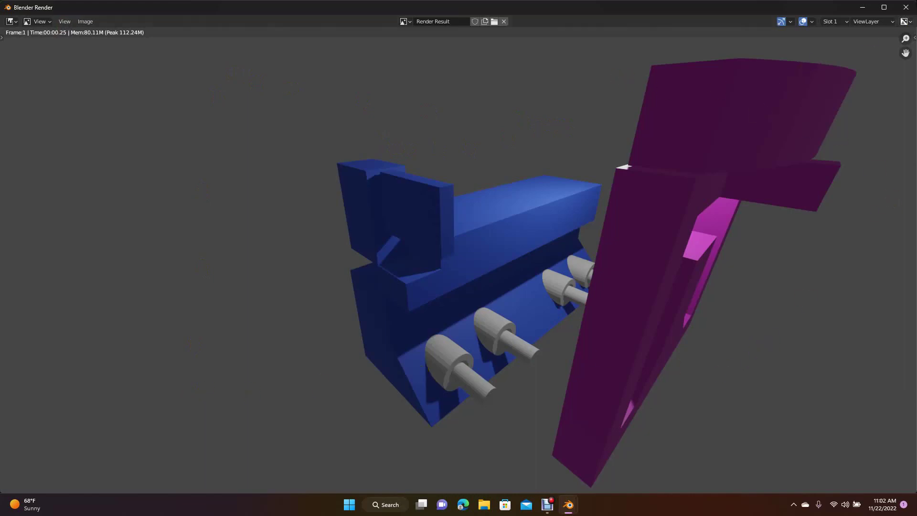
pyautogui.click(909, 6)
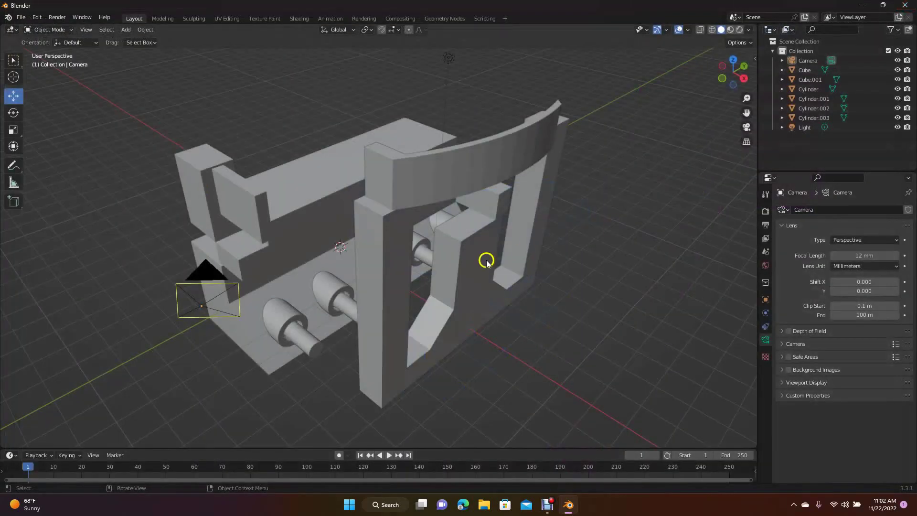
# - Move the camera sideways in front of the nearest cylinder, render the image and close the render window
pyautogui.click(221, 284)
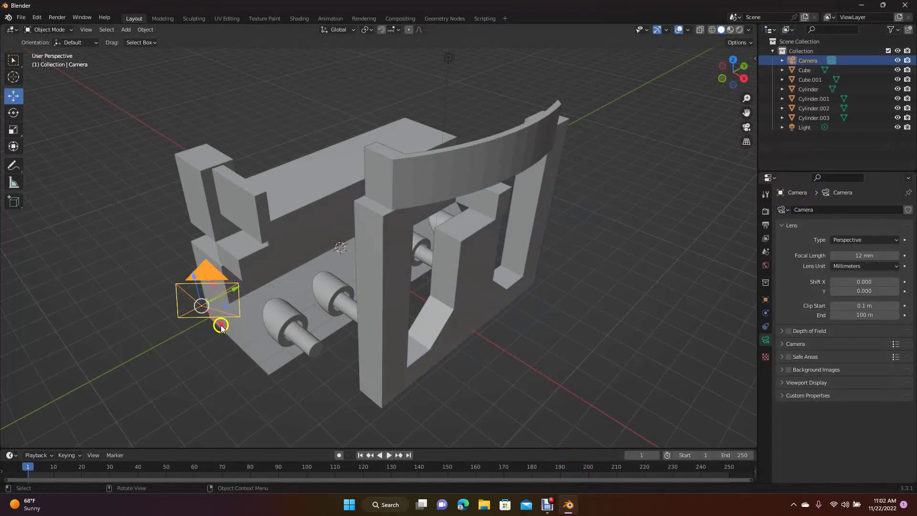
pyautogui.moveTo(220, 327); pyautogui.dragTo(327, 313)
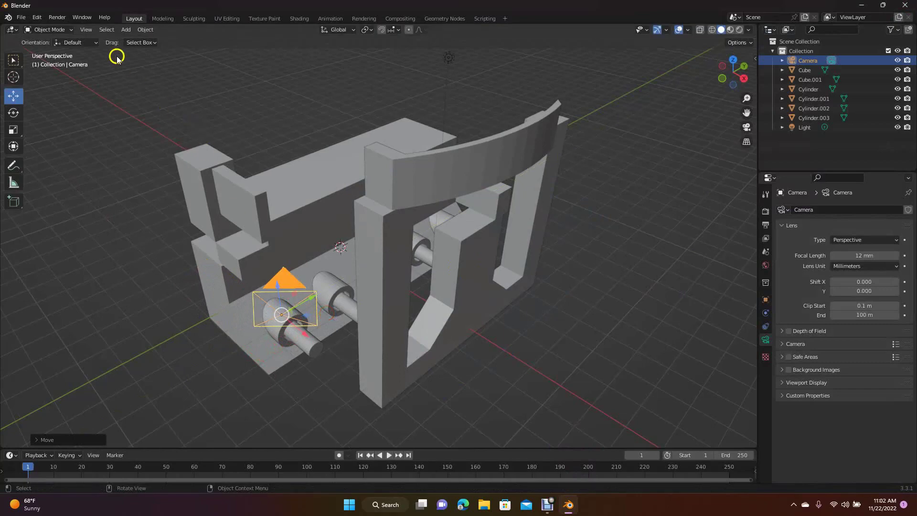
pyautogui.click(58, 17)
pyautogui.click(68, 28)
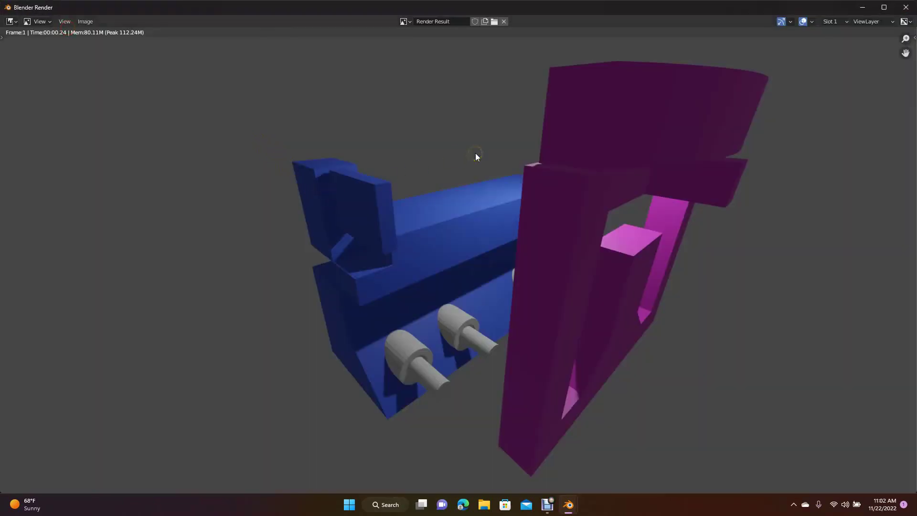
pyautogui.click(899, 8)
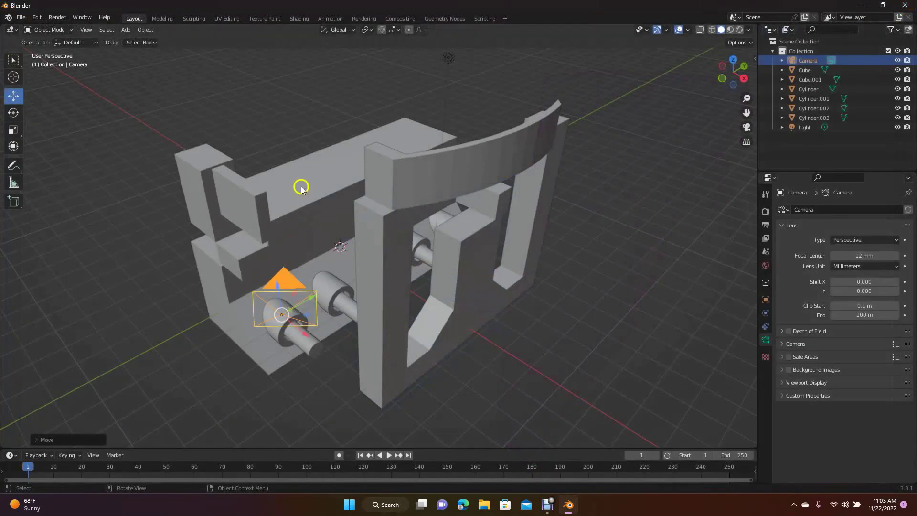
# - Try to move the rear block alone away from the front frame along the X axis, and undo the move
pyautogui.click(301, 188)
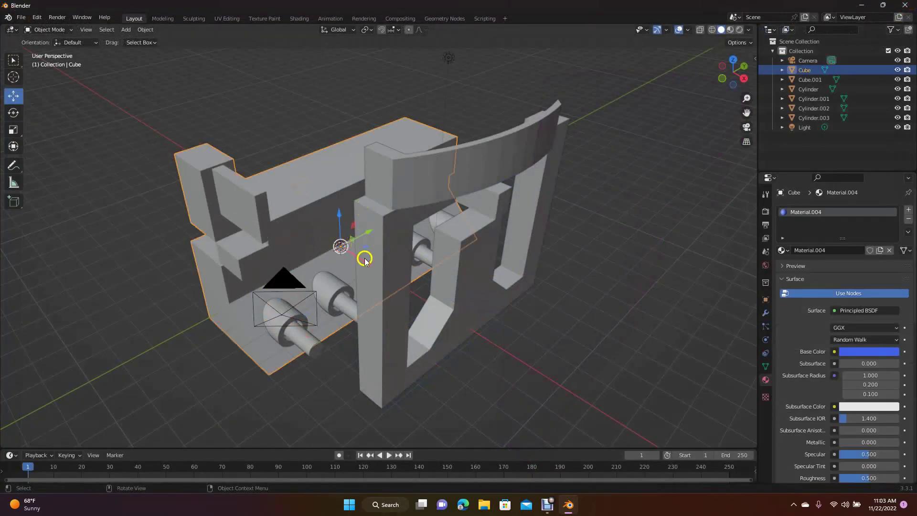
pyautogui.moveTo(364, 263); pyautogui.dragTo(317, 231)
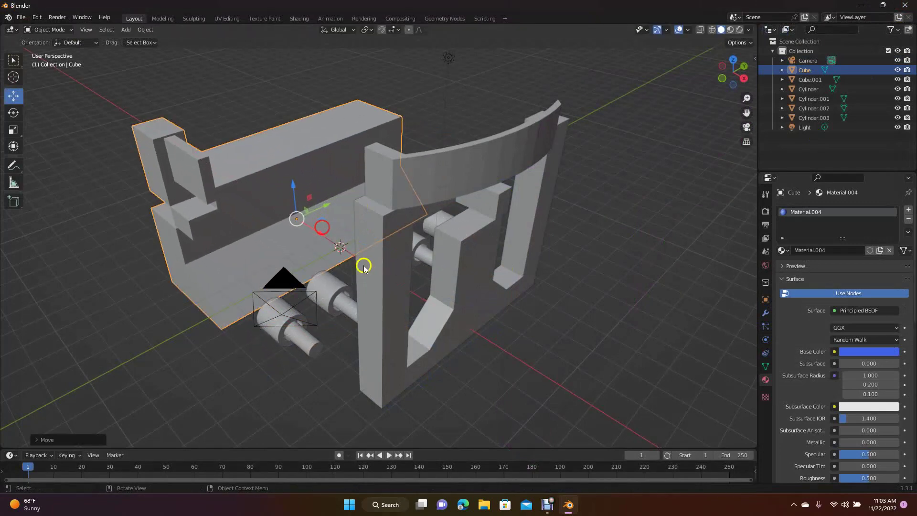
pyautogui.hotkey('ctrl', 'z')
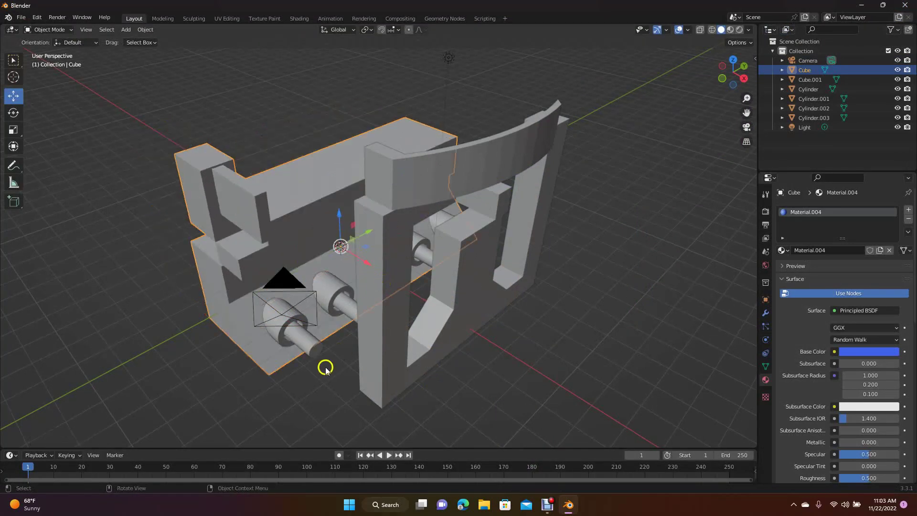
# - Select the rear block with all four cylinders and move them together away from the front frame along the X axis
pyautogui.click(306, 348)
pyautogui.keyDown('shift'); pyautogui.click(287, 222); pyautogui.keyUp('shift')
pyautogui.keyDown('shift'); pyautogui.click(305, 337); pyautogui.keyUp('shift')
pyautogui.keyDown('shift'); pyautogui.click(344, 302); pyautogui.keyUp('shift')
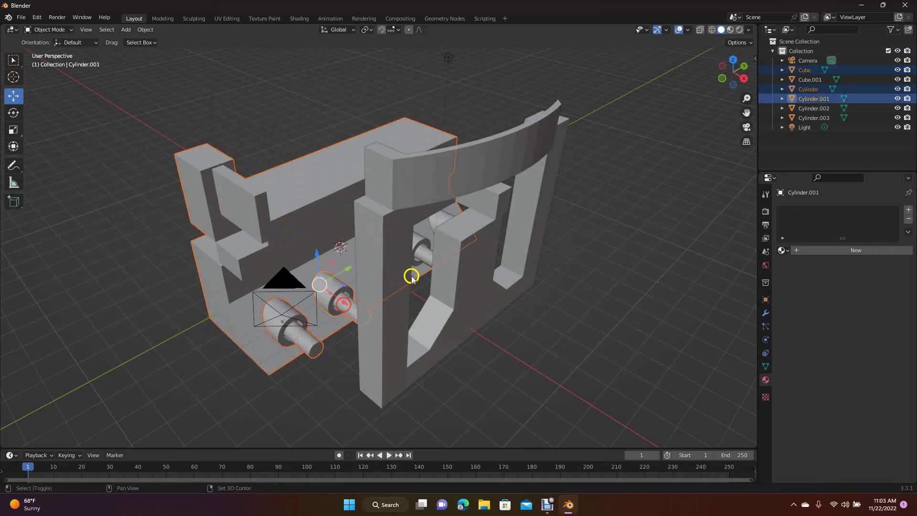
pyautogui.keyDown('shift'); pyautogui.click(422, 251); pyautogui.keyUp('shift')
pyautogui.keyDown('shift'); pyautogui.click(443, 219); pyautogui.keyUp('shift')
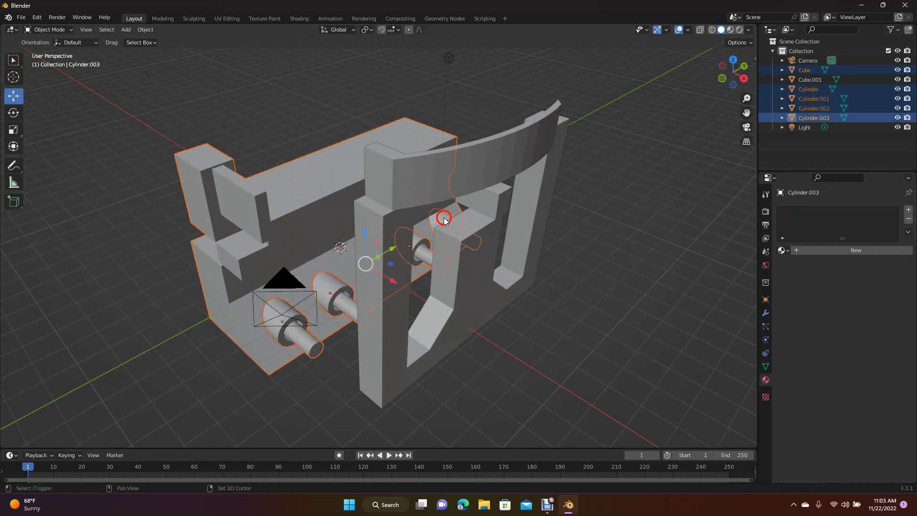
pyautogui.moveTo(396, 282); pyautogui.dragTo(359, 261)
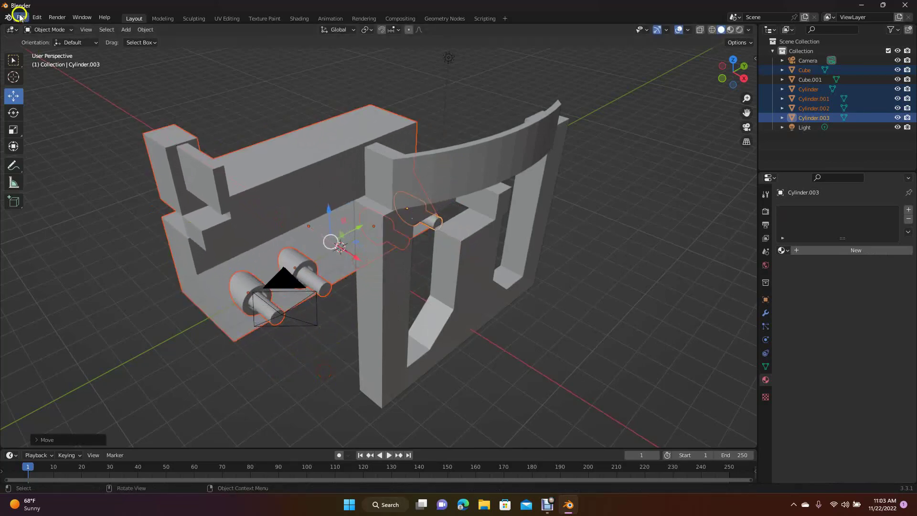
# - Render the image with the block and cylinders set back from the frame, and close the render window
pyautogui.click(62, 17)
pyautogui.click(75, 32)
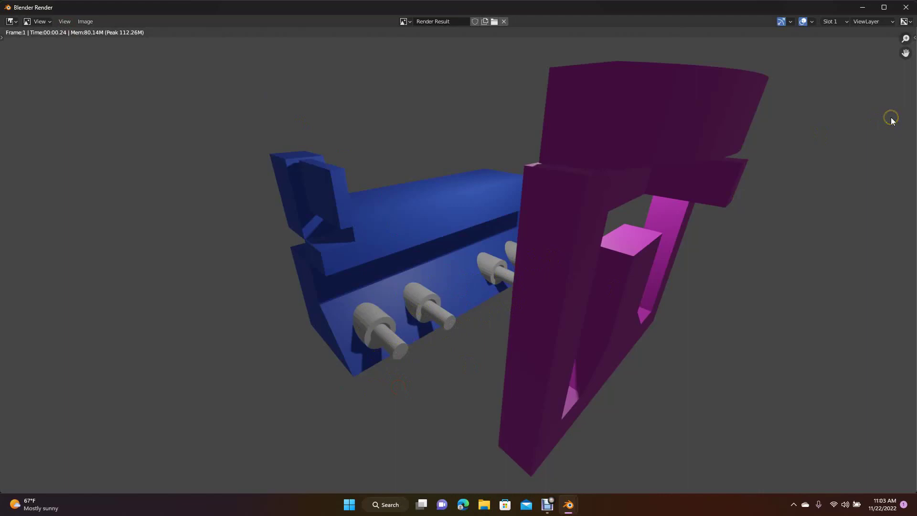
pyautogui.click(906, 7)
# - Deselect all objects and render the image again from the same camera position
pyautogui.click(622, 277)
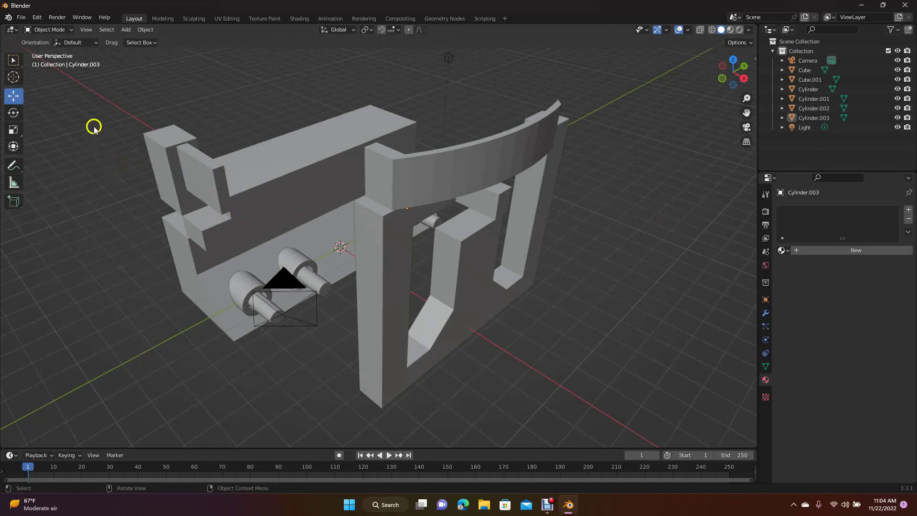
pyautogui.click(57, 17)
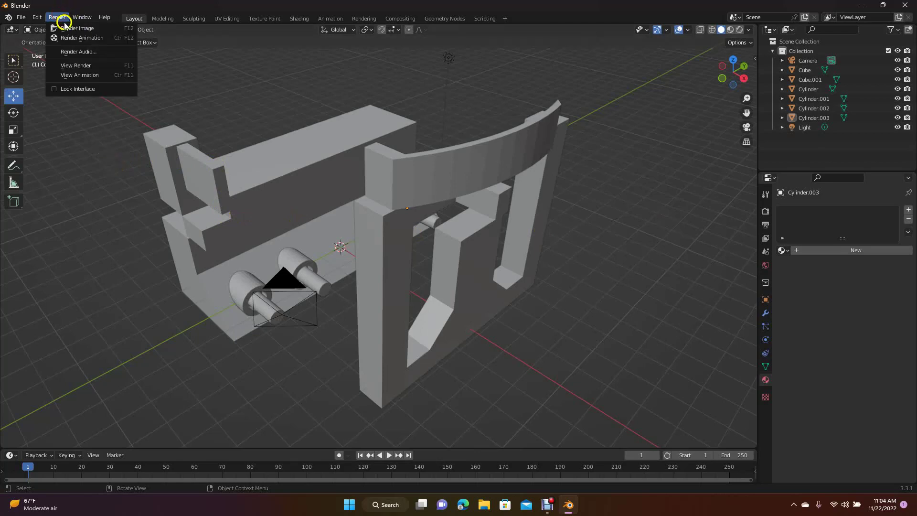
pyautogui.click(67, 28)
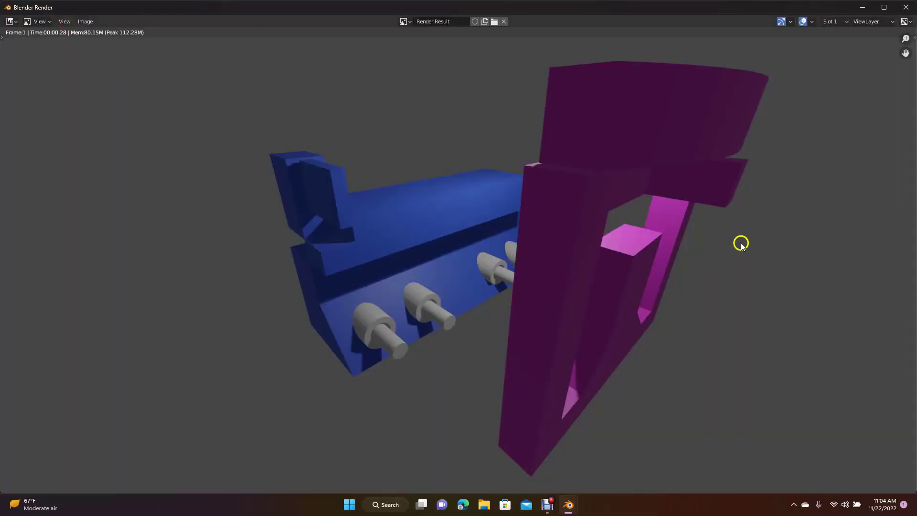